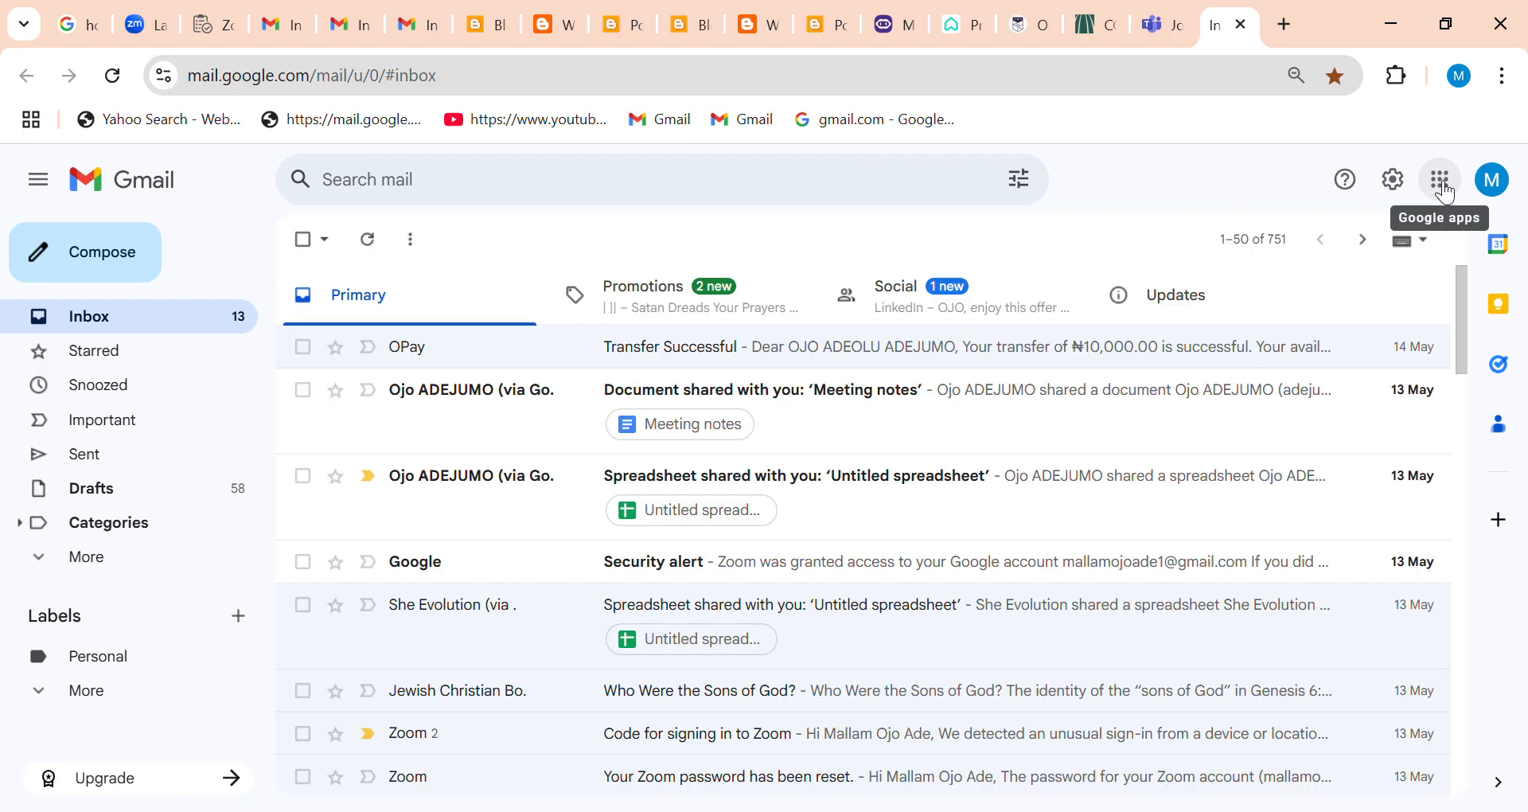
Switch from Gmail to Google Sheets through the list of Google apps.
click(1447, 194)
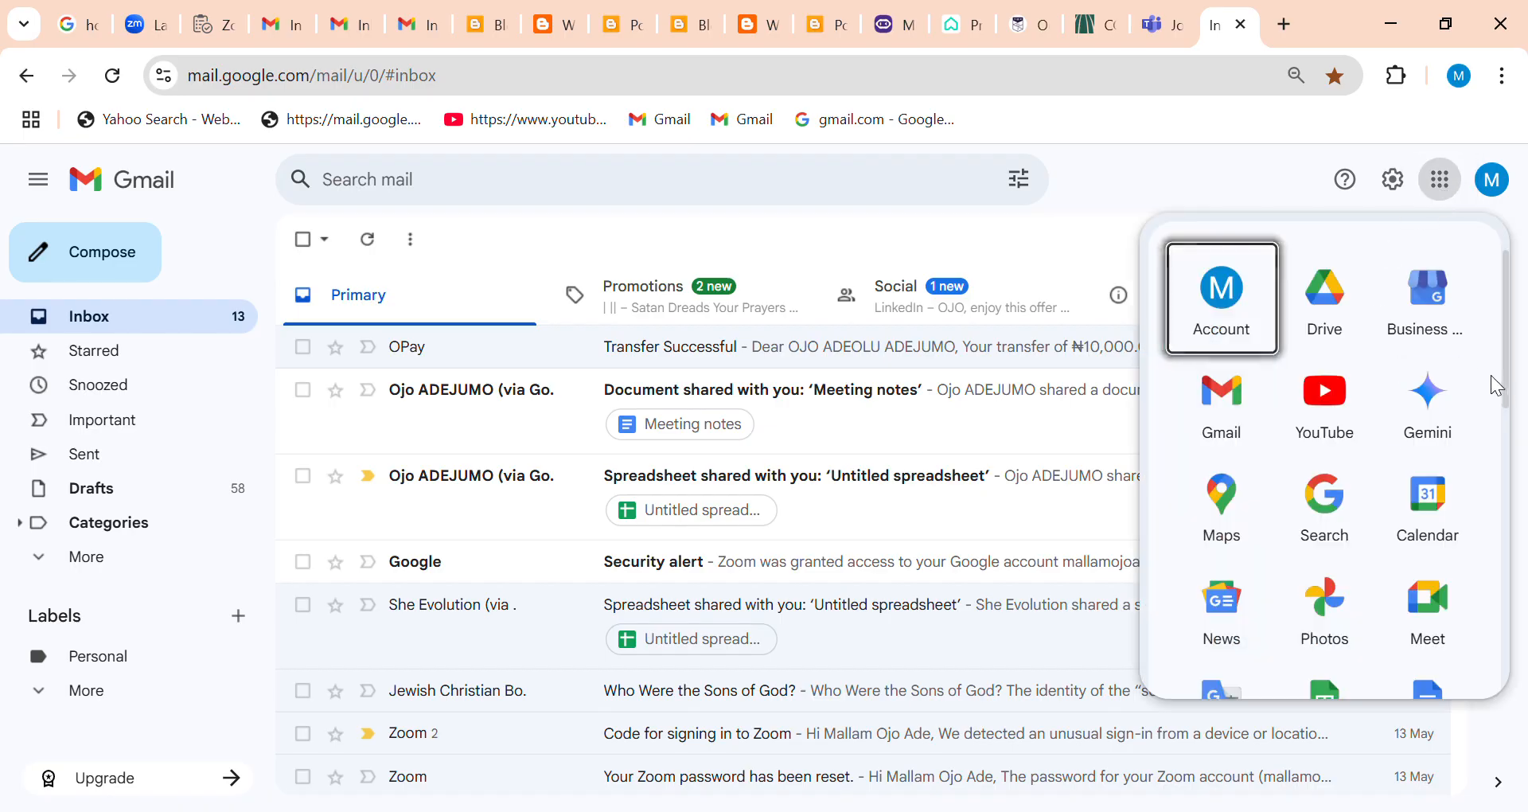
drag(1510, 387, 1499, 459)
click(1329, 374)
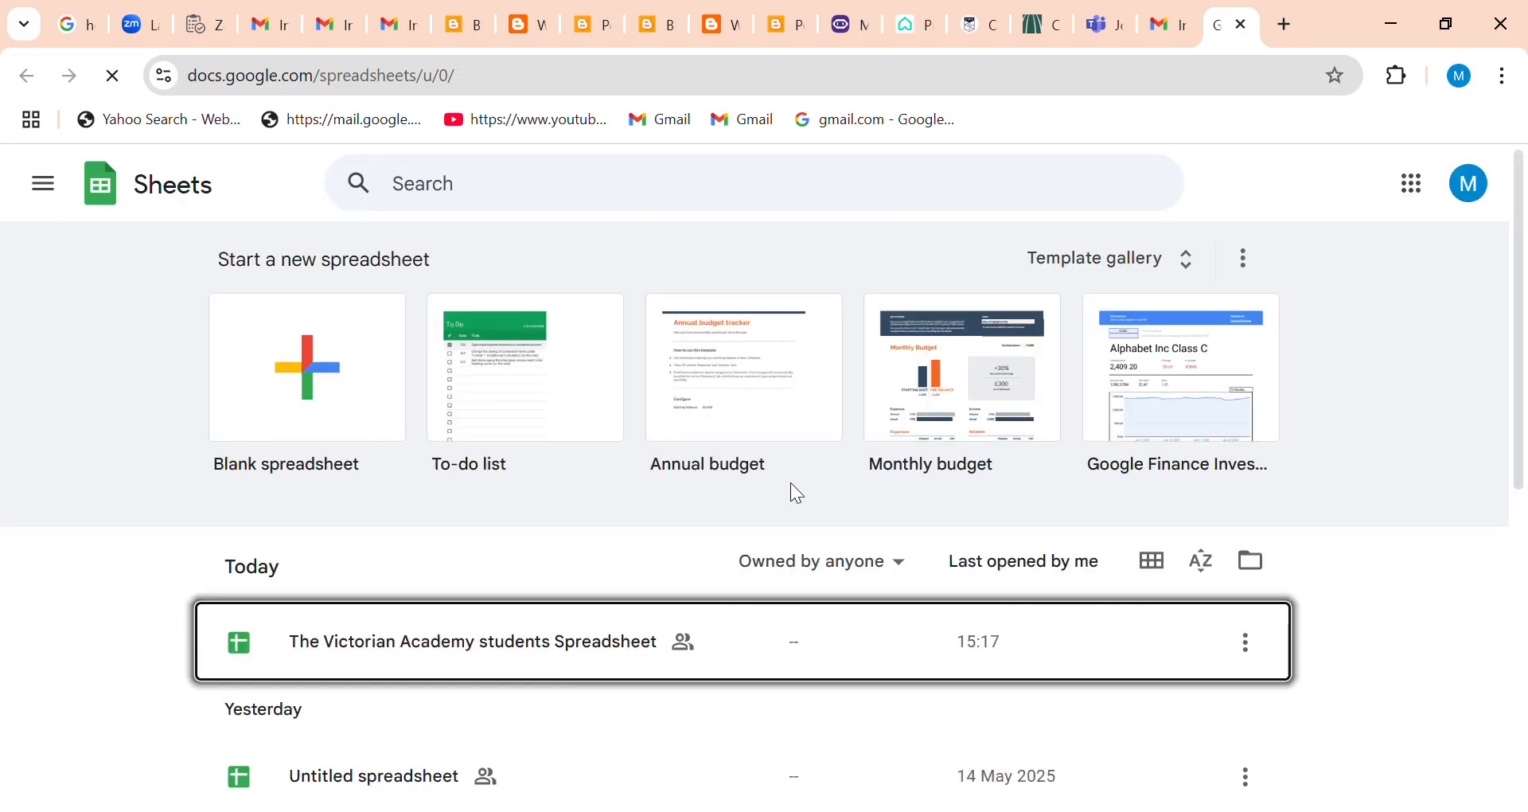
Open the Monthly budget template to view its layout, and return to the Sheets home page.
click(758, 426)
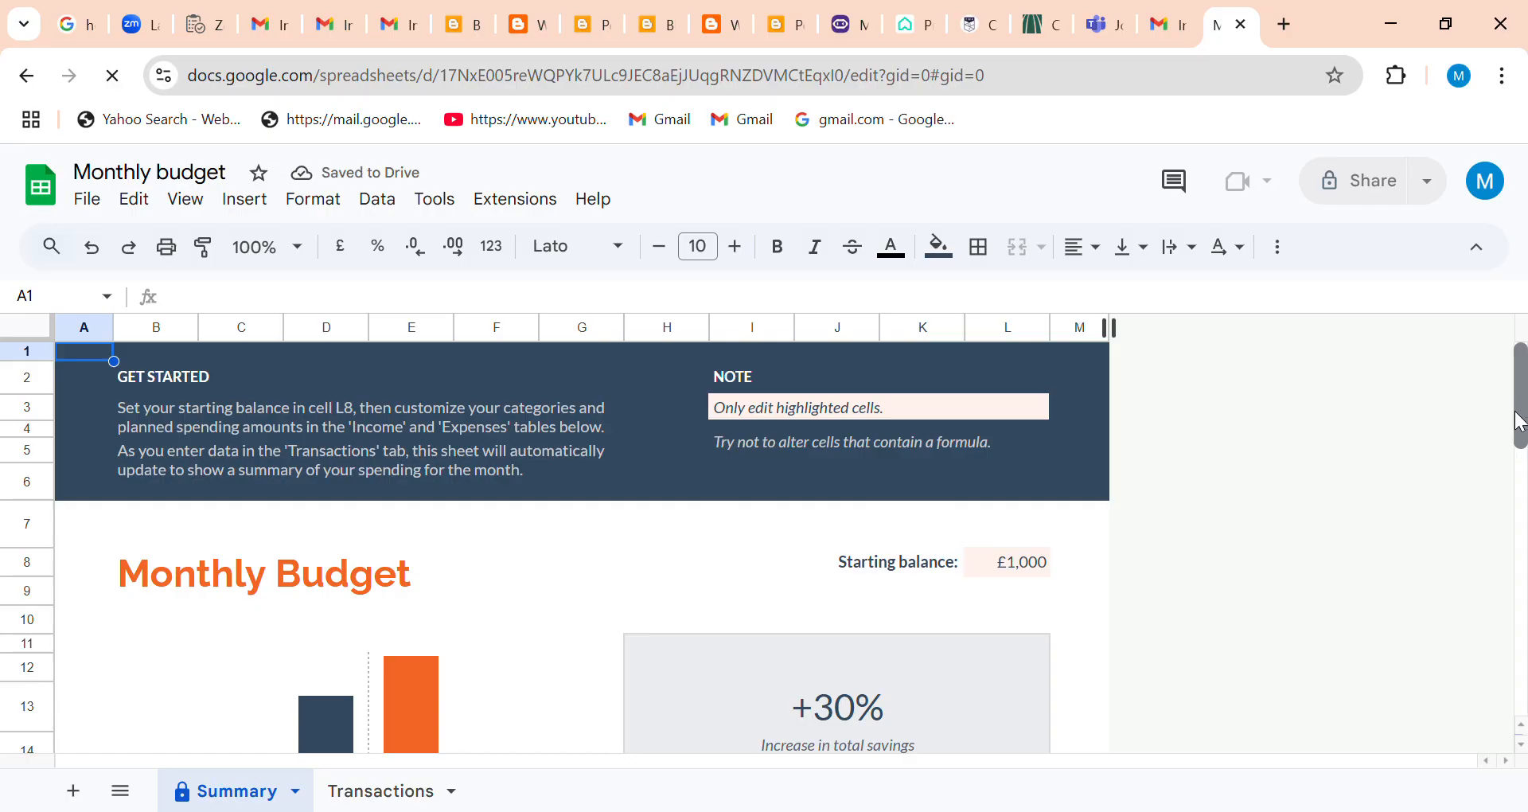
mouse_move(1522, 386)
mouse_down()
mouse_move(1522, 609)
mouse_move(1522, 398)
mouse_up()
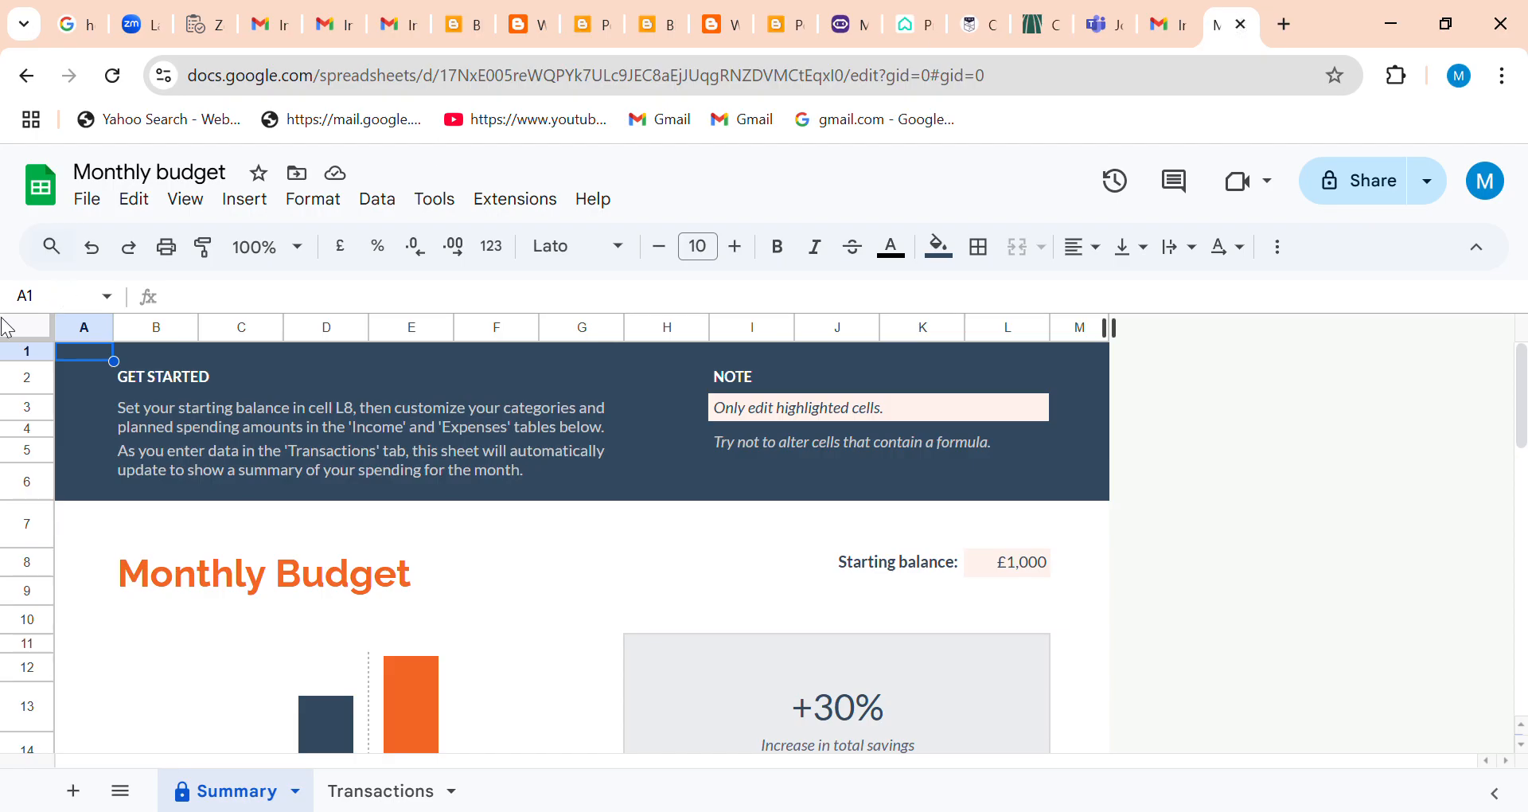
click(50, 197)
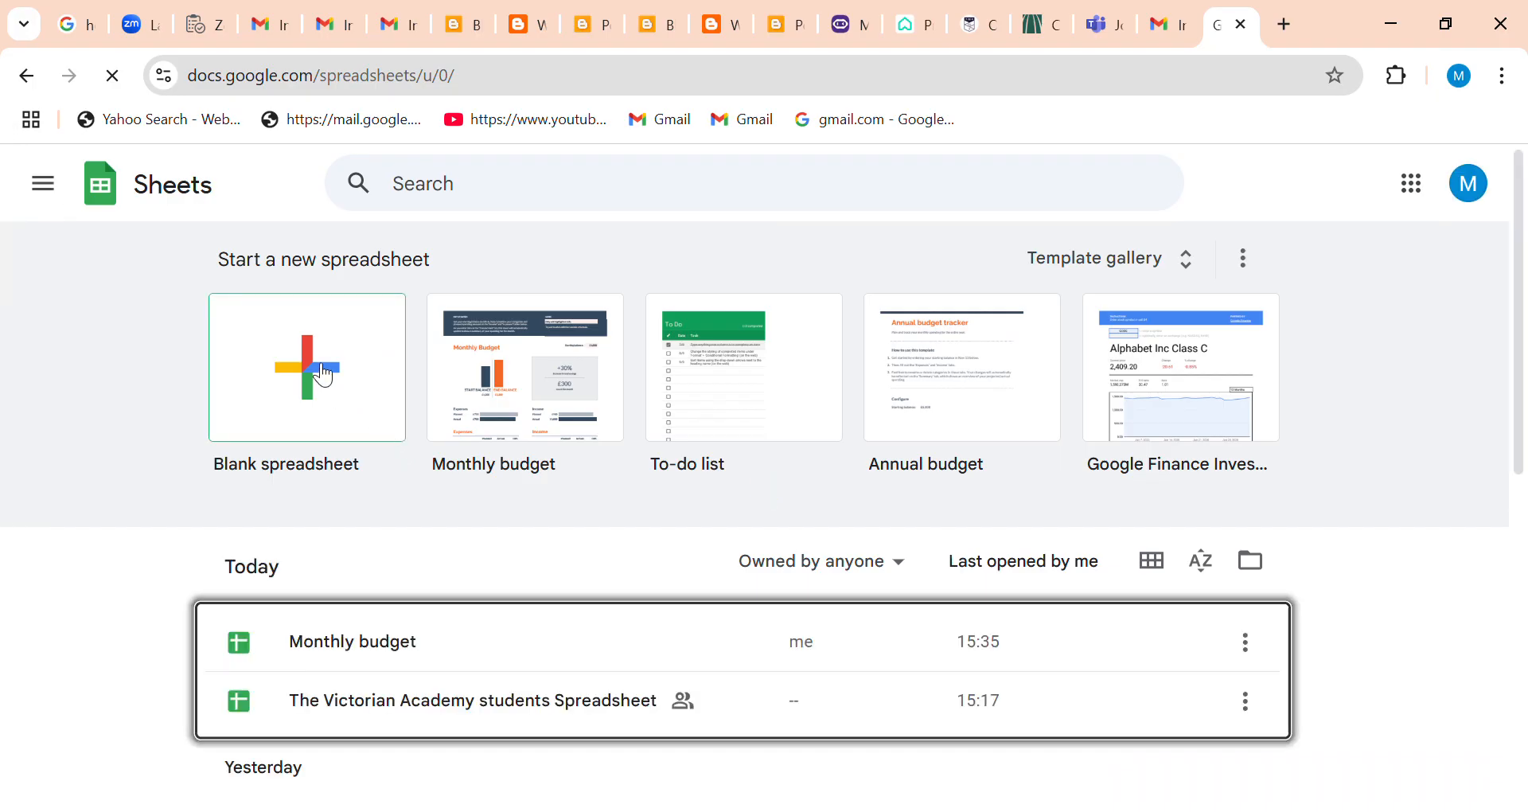
Create a blank spreadsheet and enter the header NAME in cell A1, dismissing the pre-built tables suggestions.
click(319, 372)
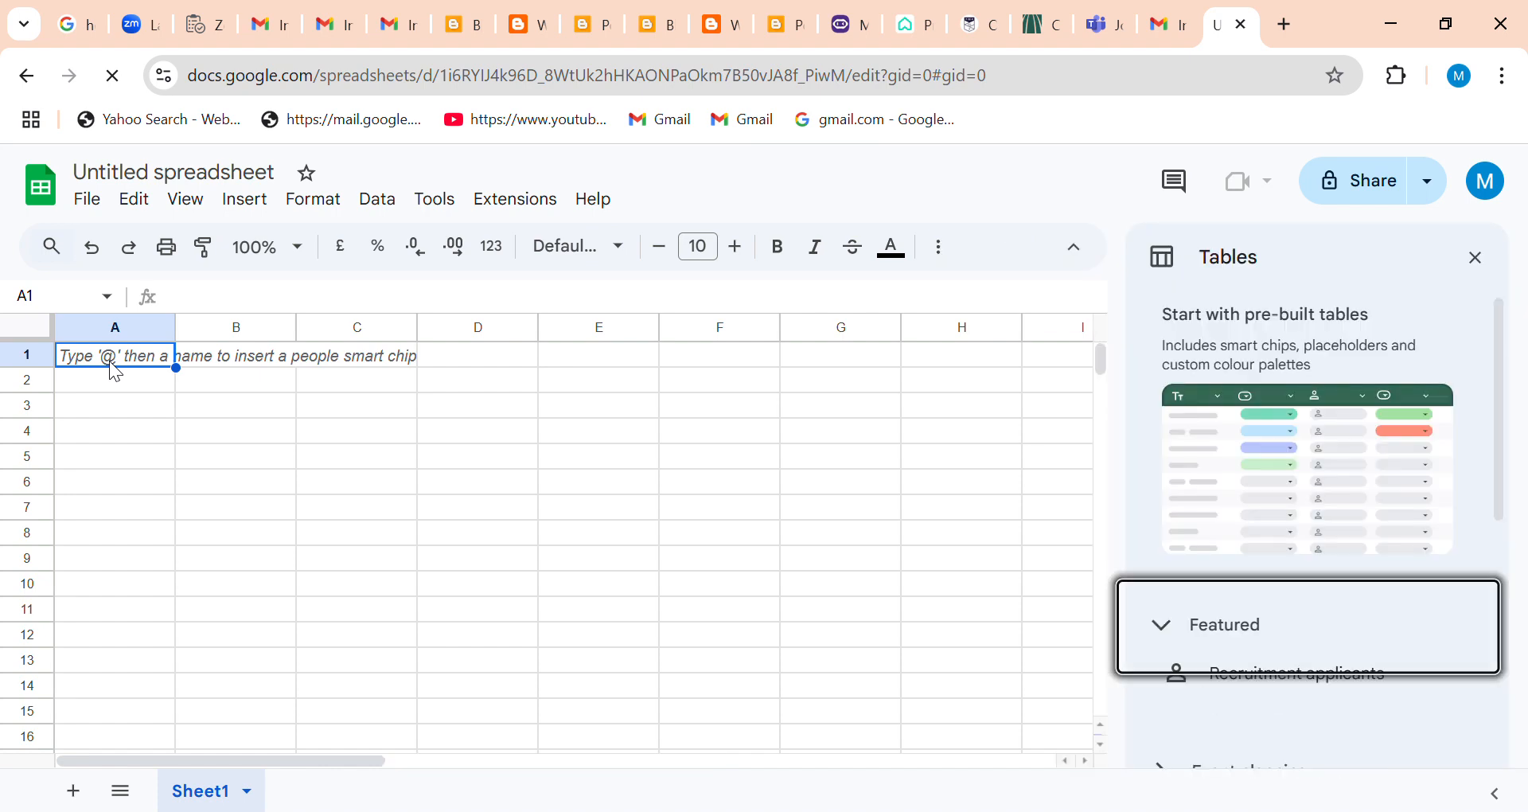
text(N)
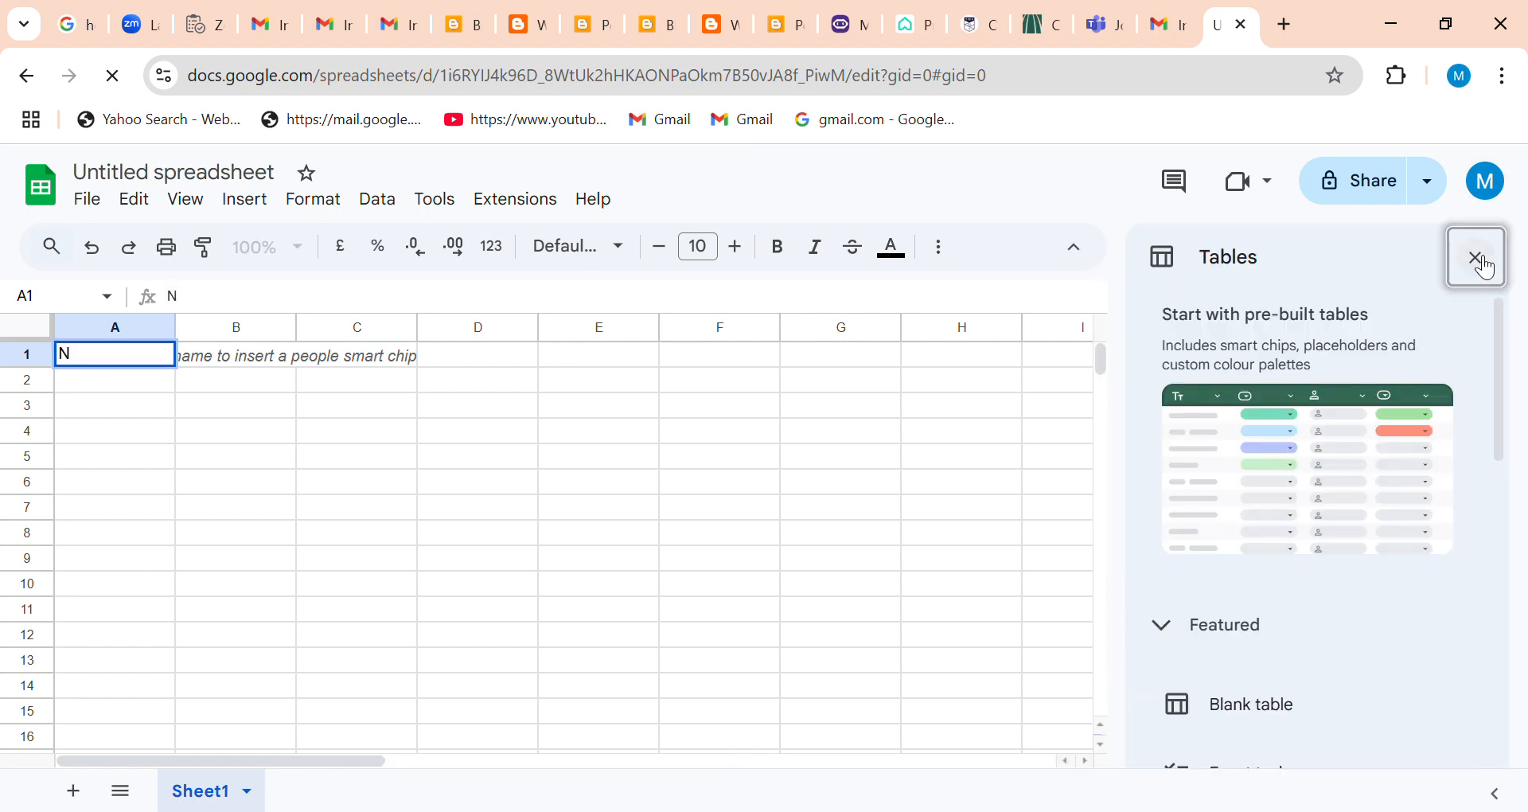
click(1483, 263)
click(132, 360)
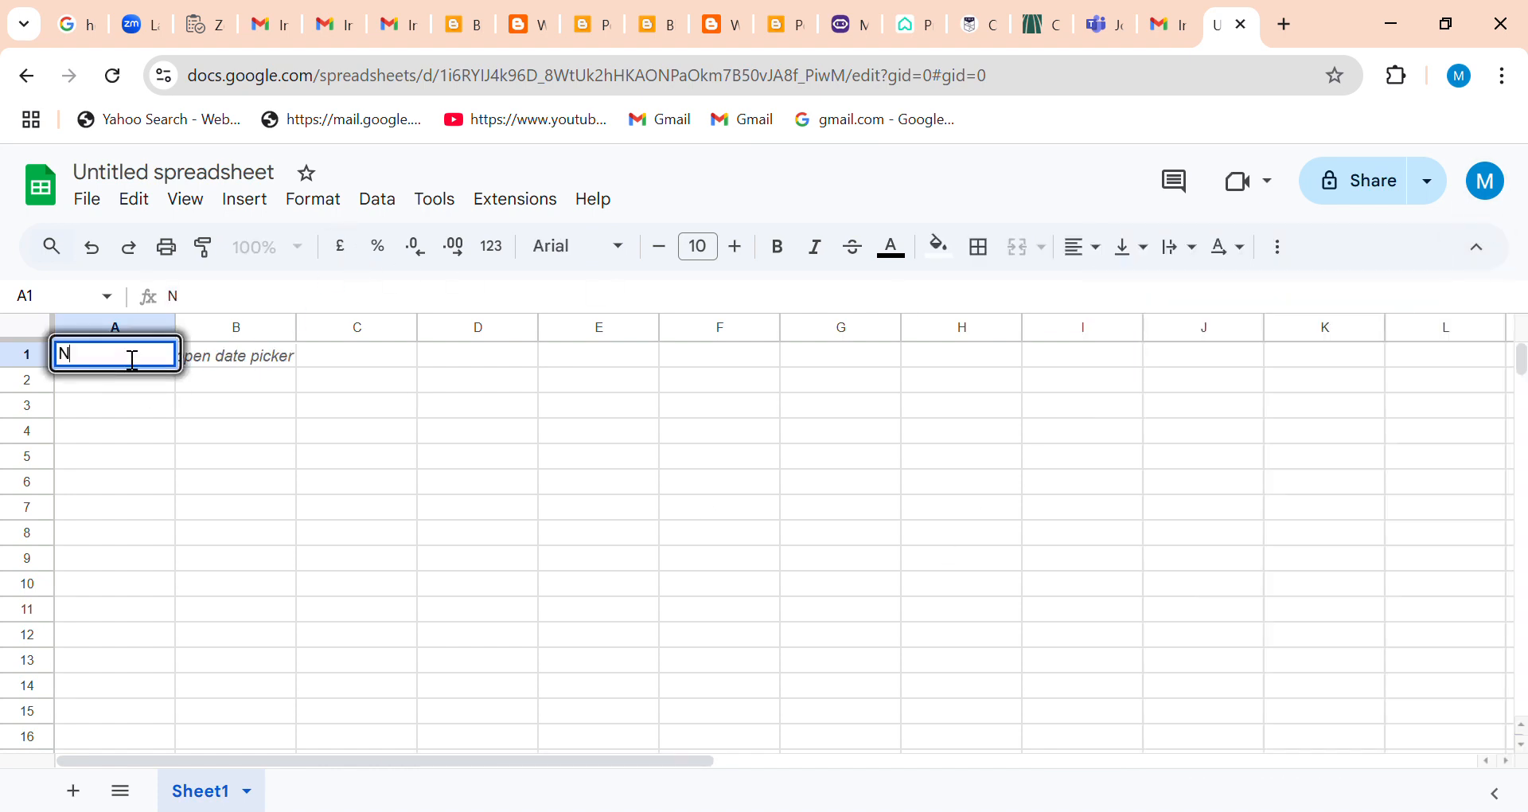
text(AME)
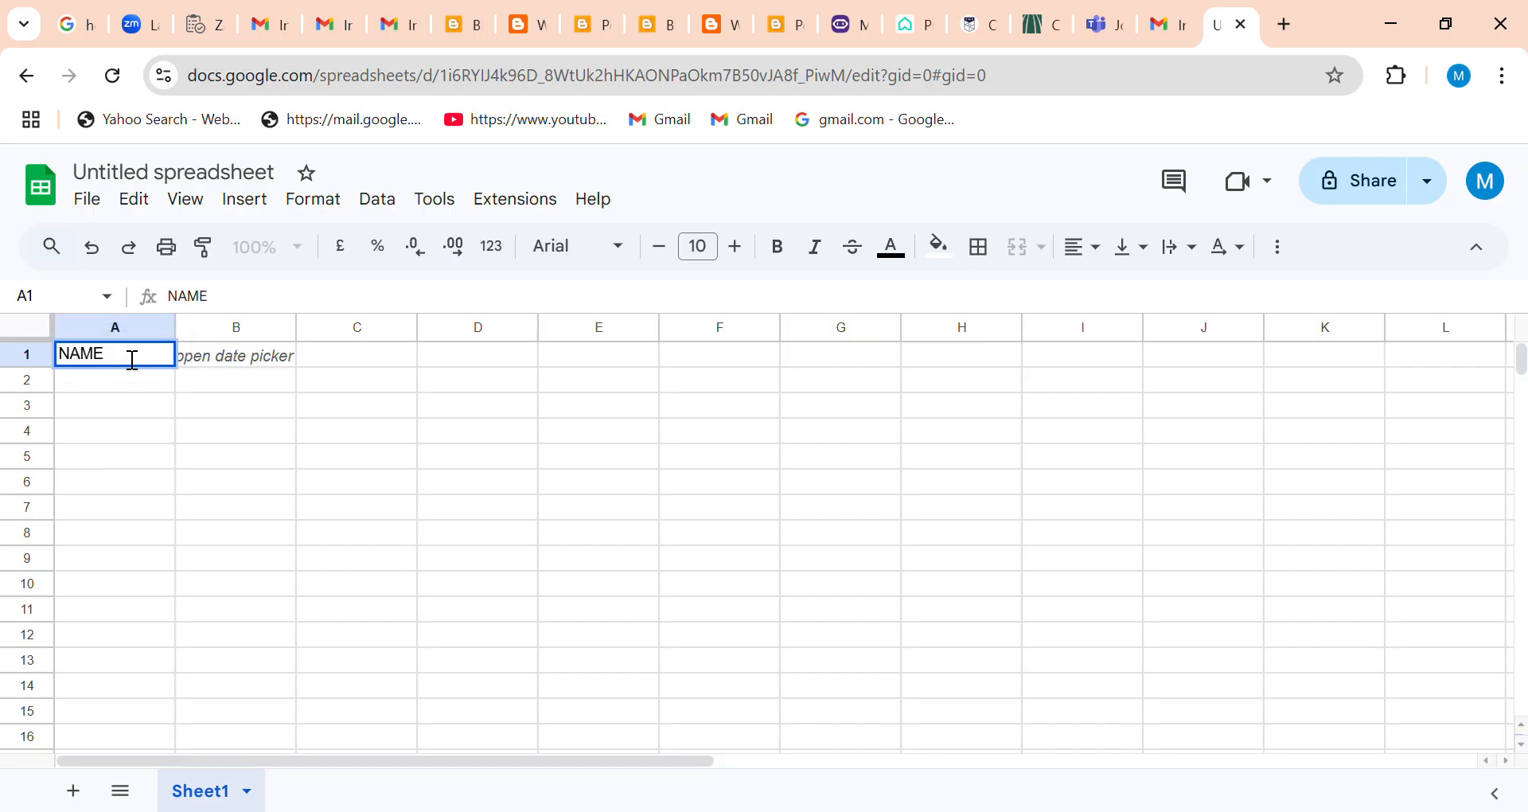
key(Tab)
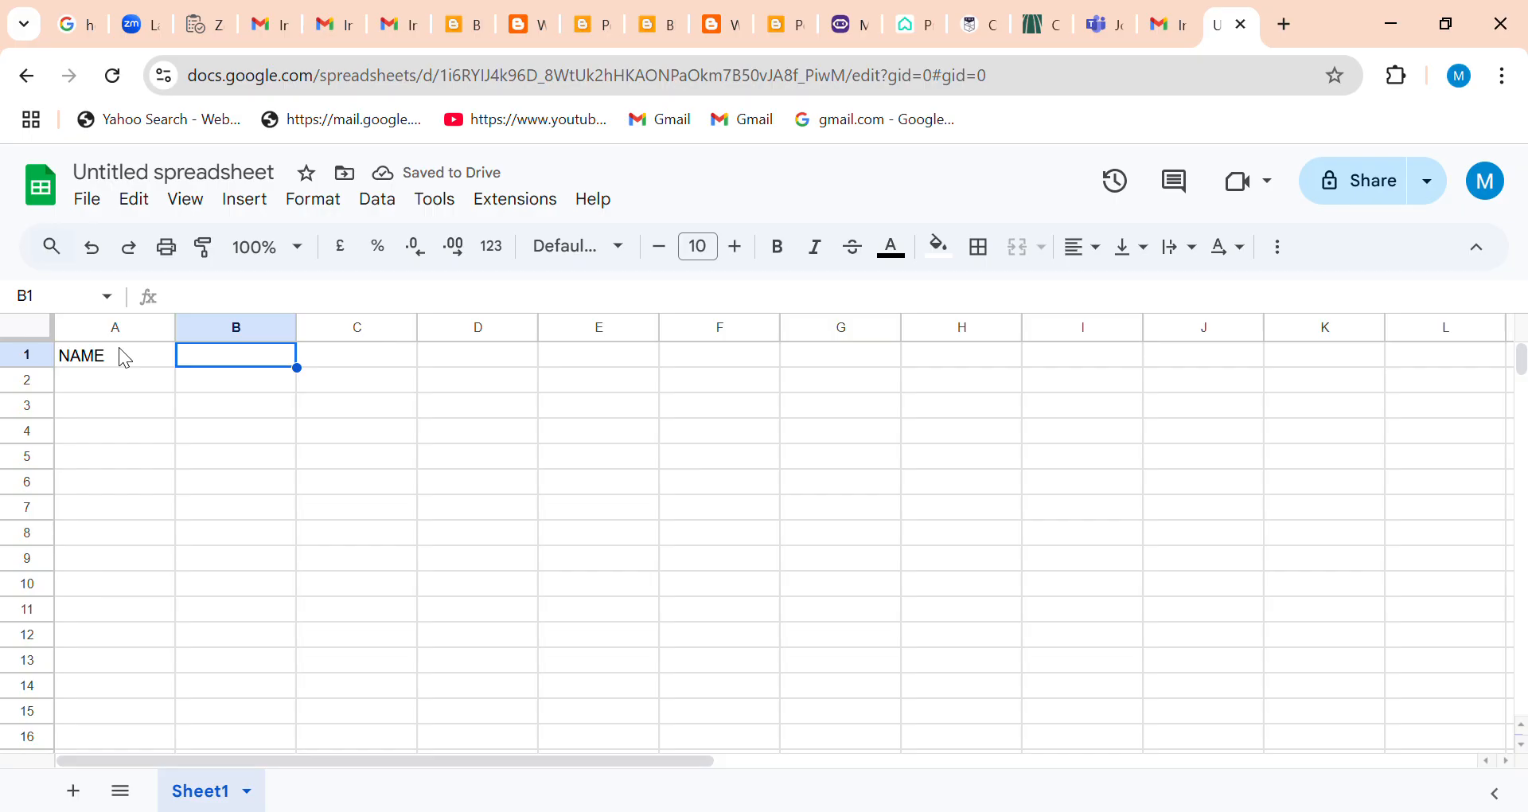
Enter the headers CONTATC in cell B1 and PHONE in cell C1.
text(CONTEC)
key(BackSpace)
key(BackSpace)
text(ATC)
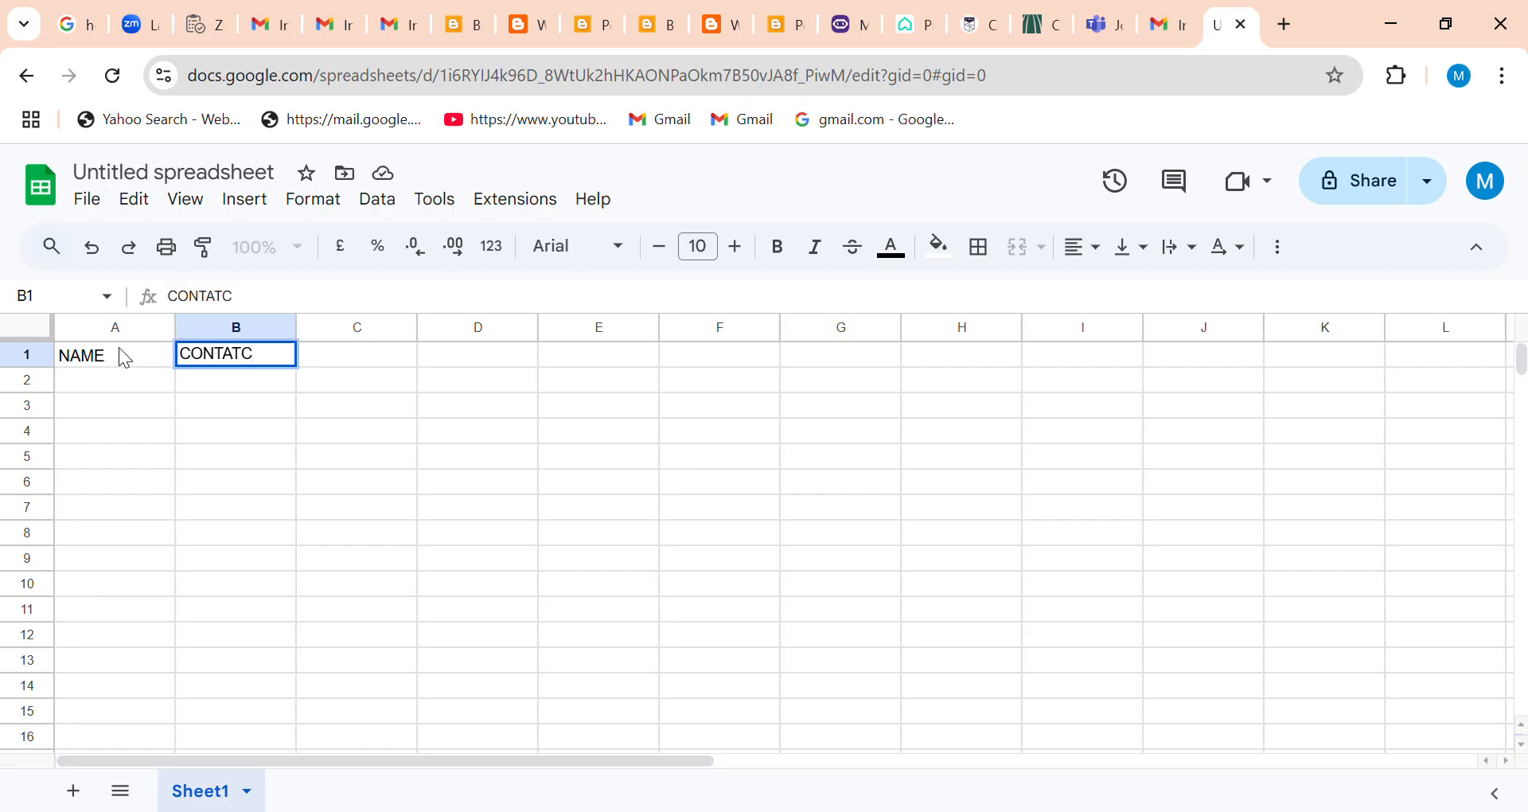
key(Tab)
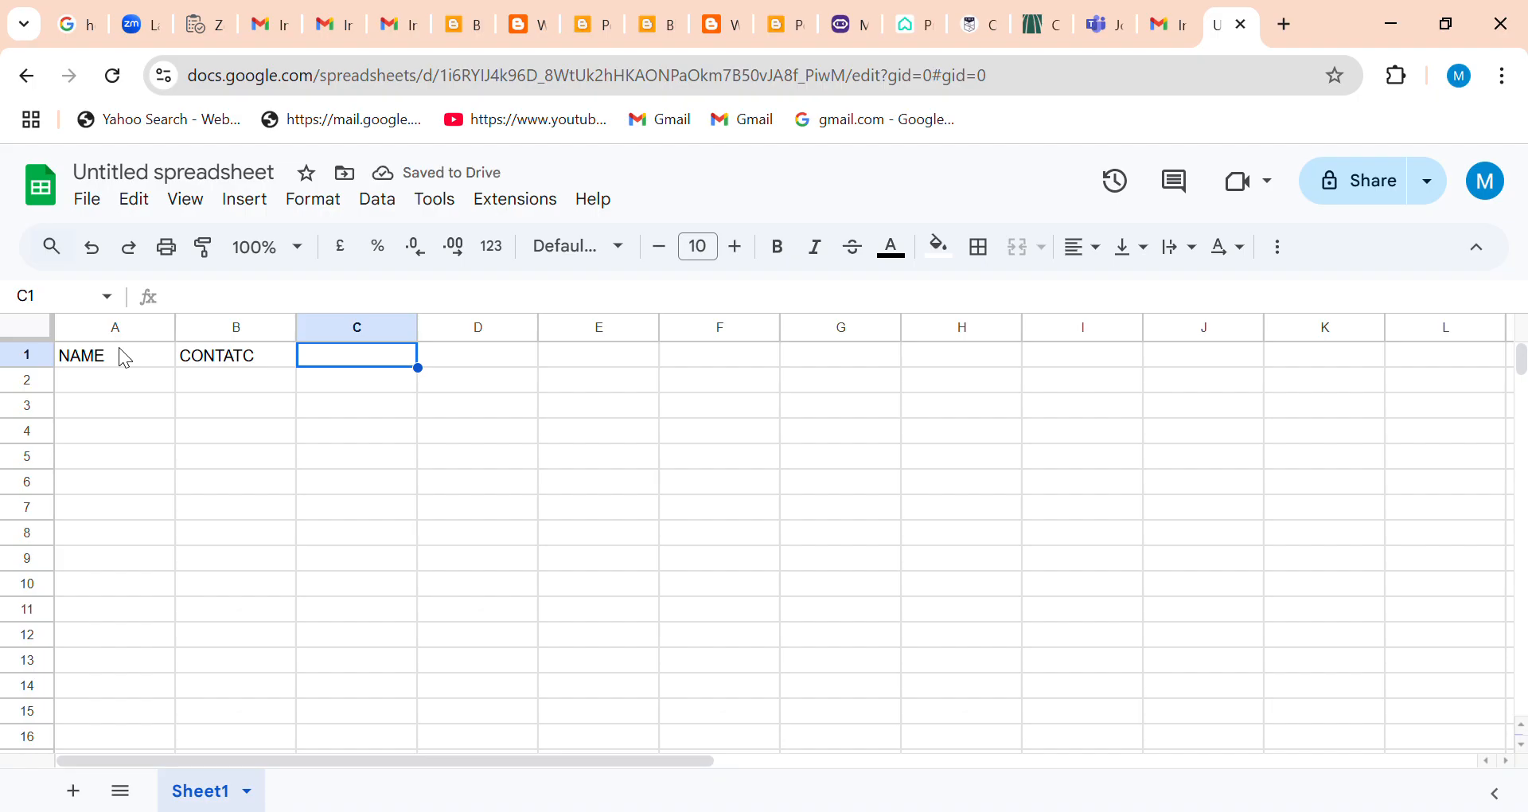
text(PHONE)
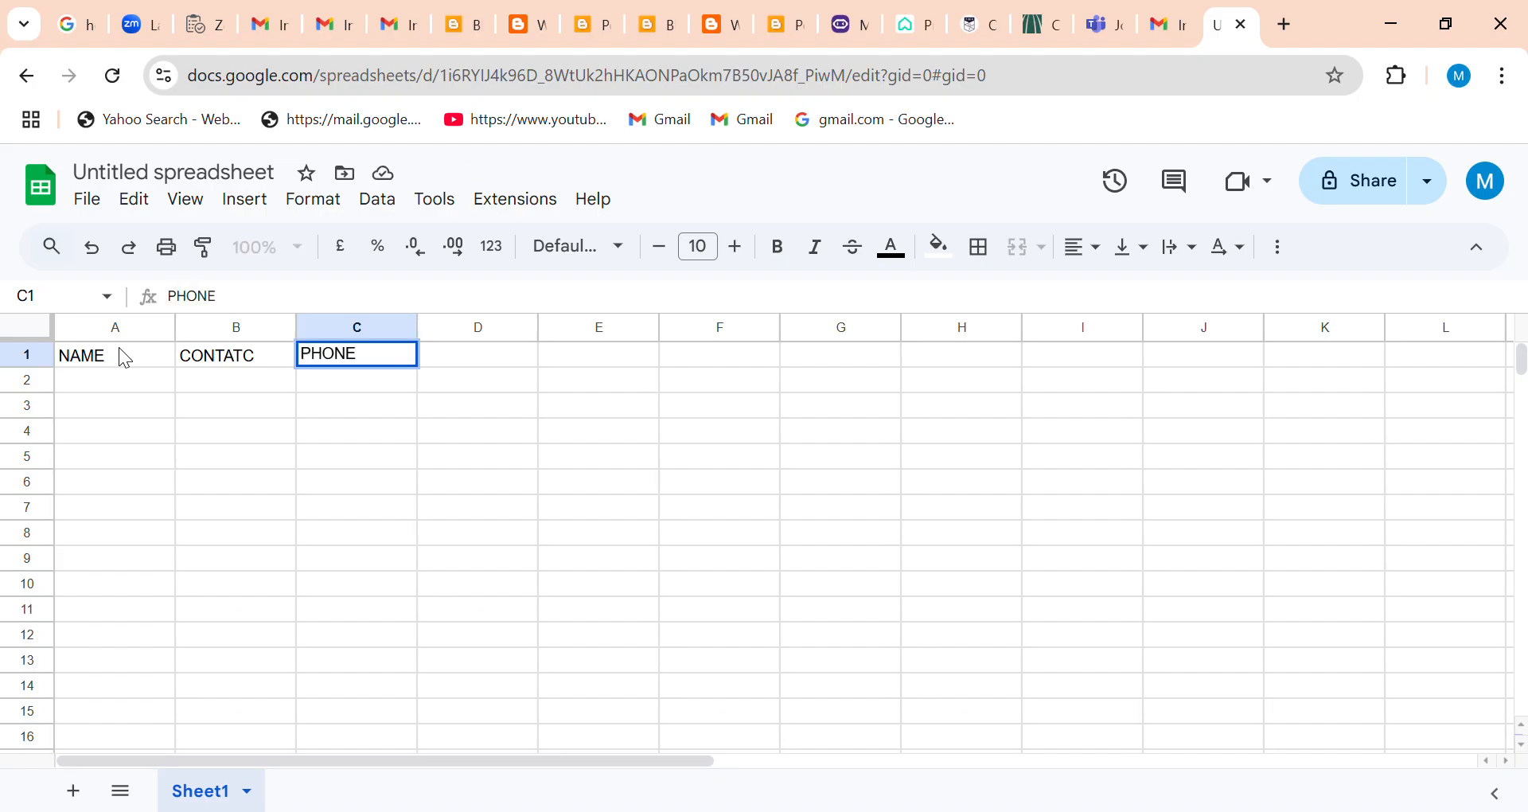
key(Tab)
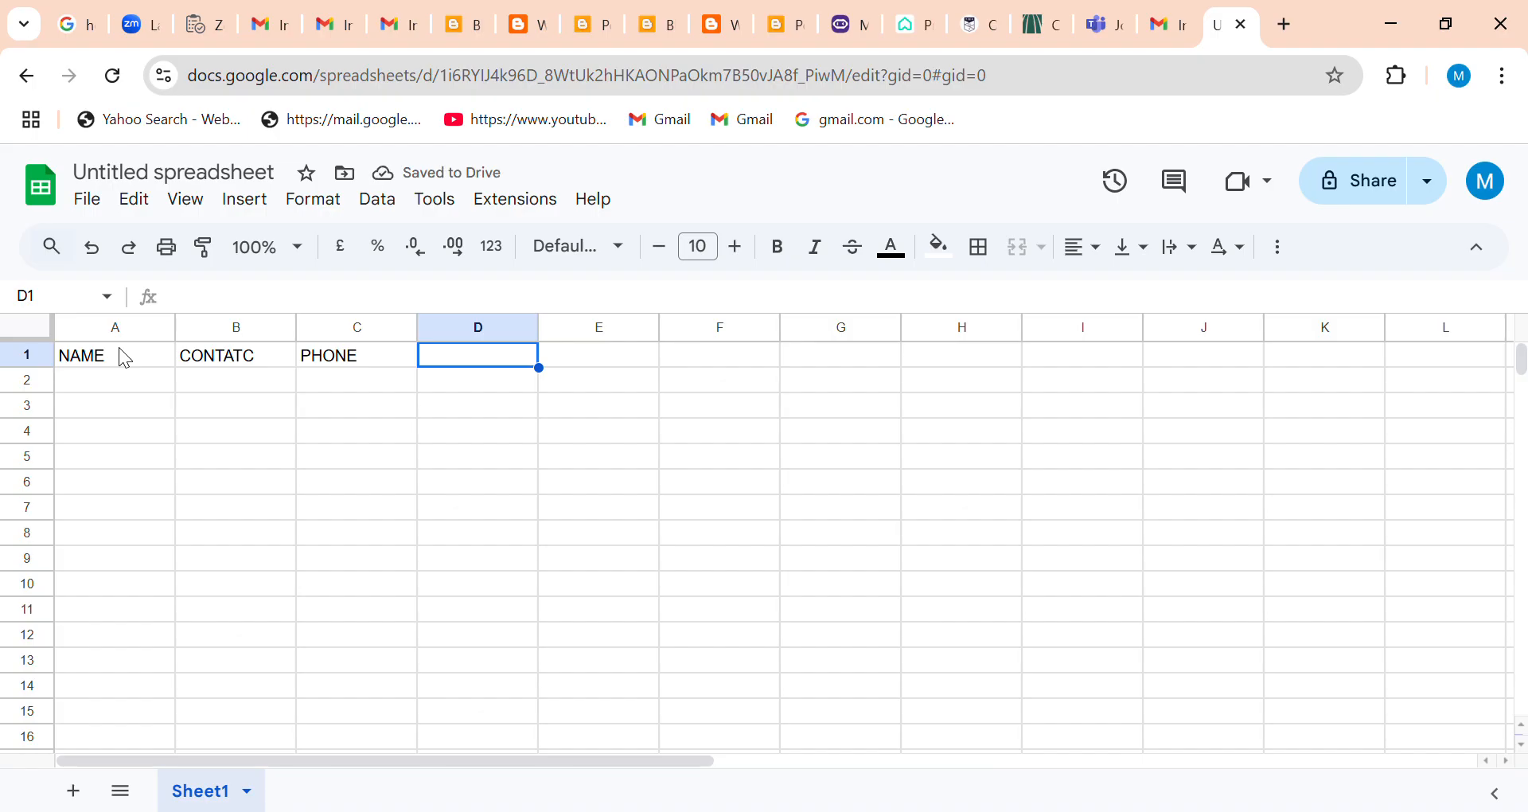
Enter the header TEAM LEADS in cell D1.
text(SALE)
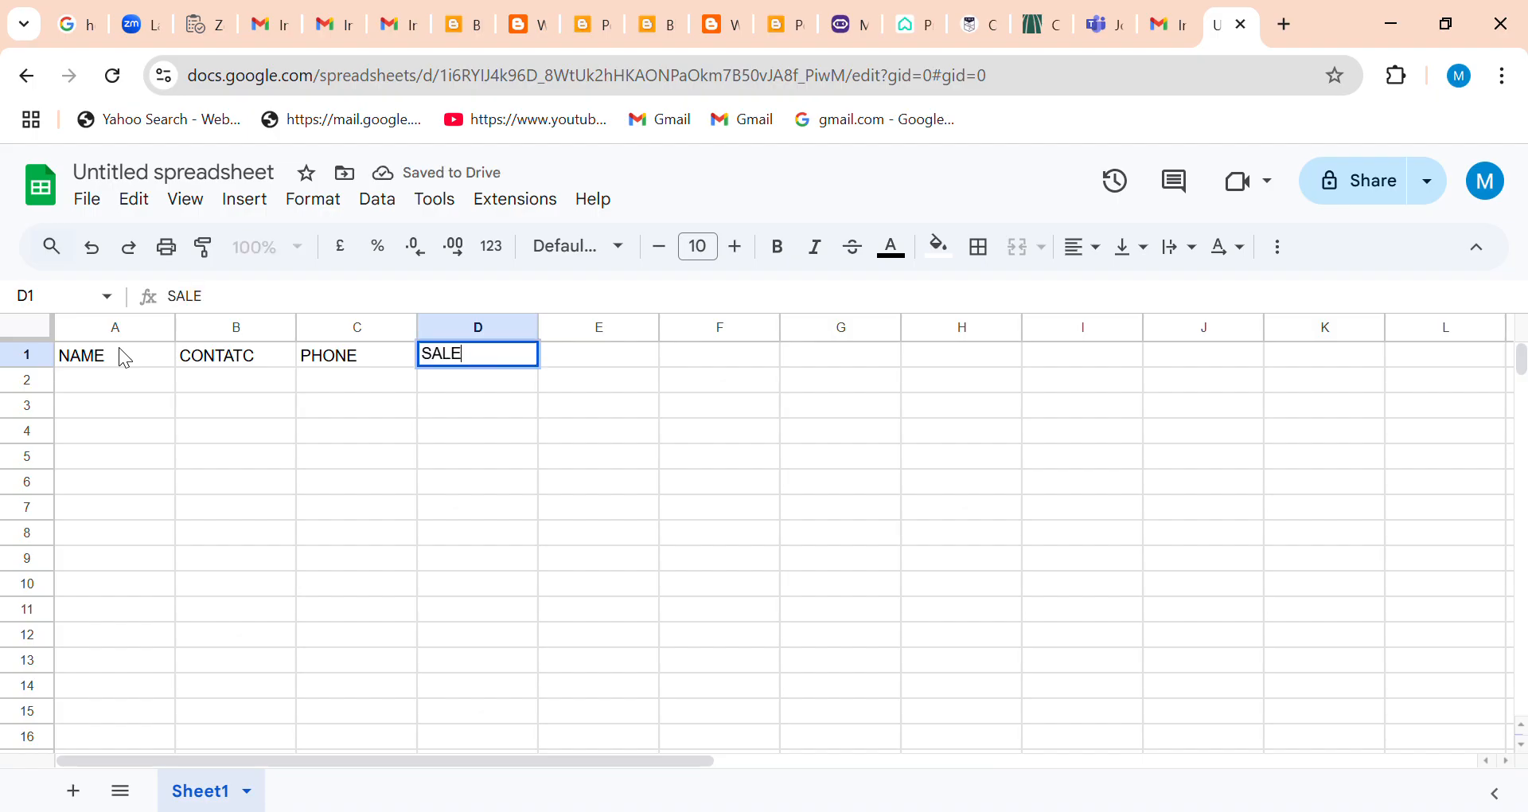
key(BackSpace)
key(BackSpace)
key(BackSpace)
key(BackSpace)
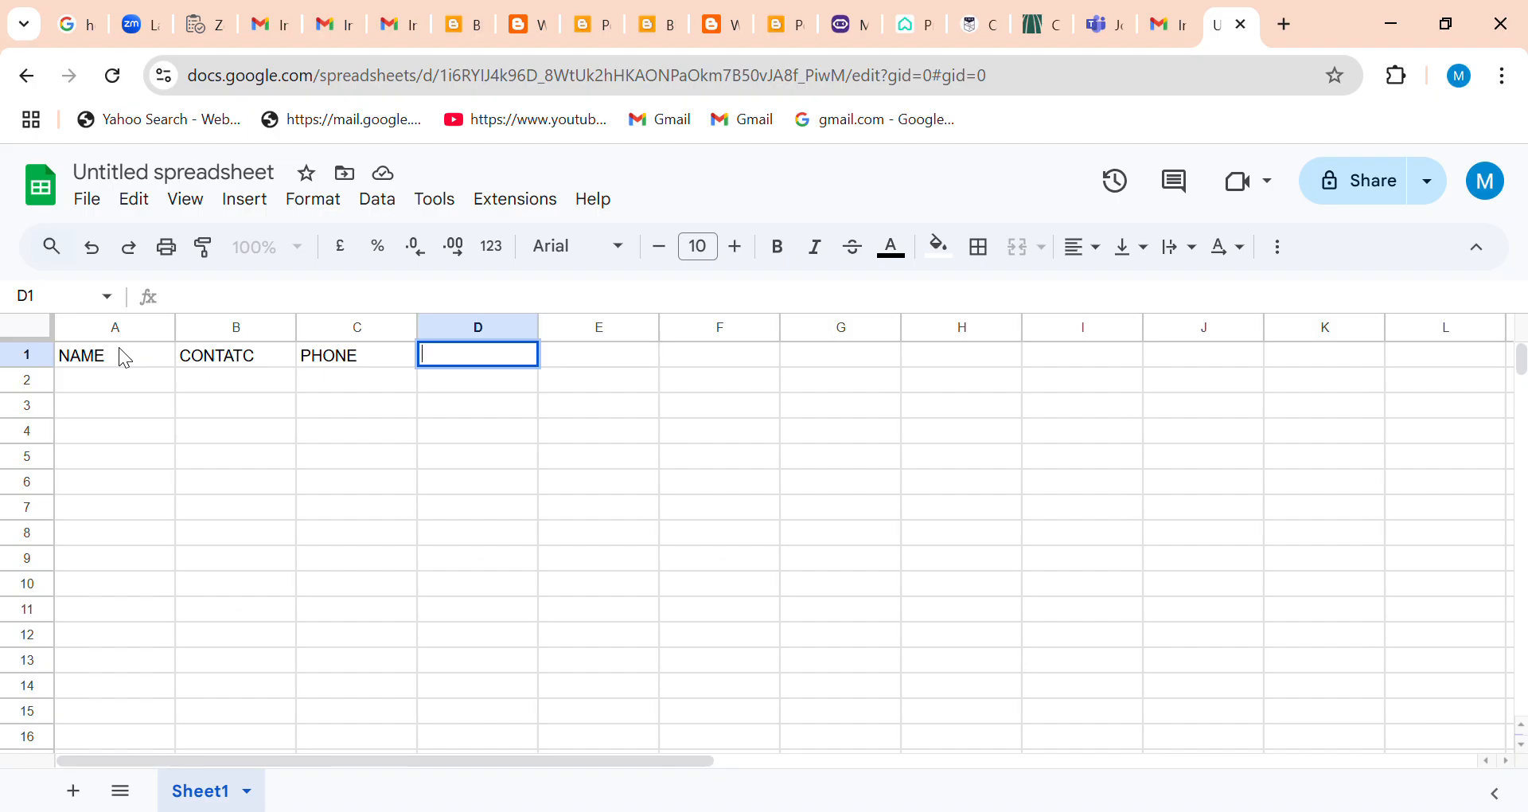
text(TEAM LEADS)
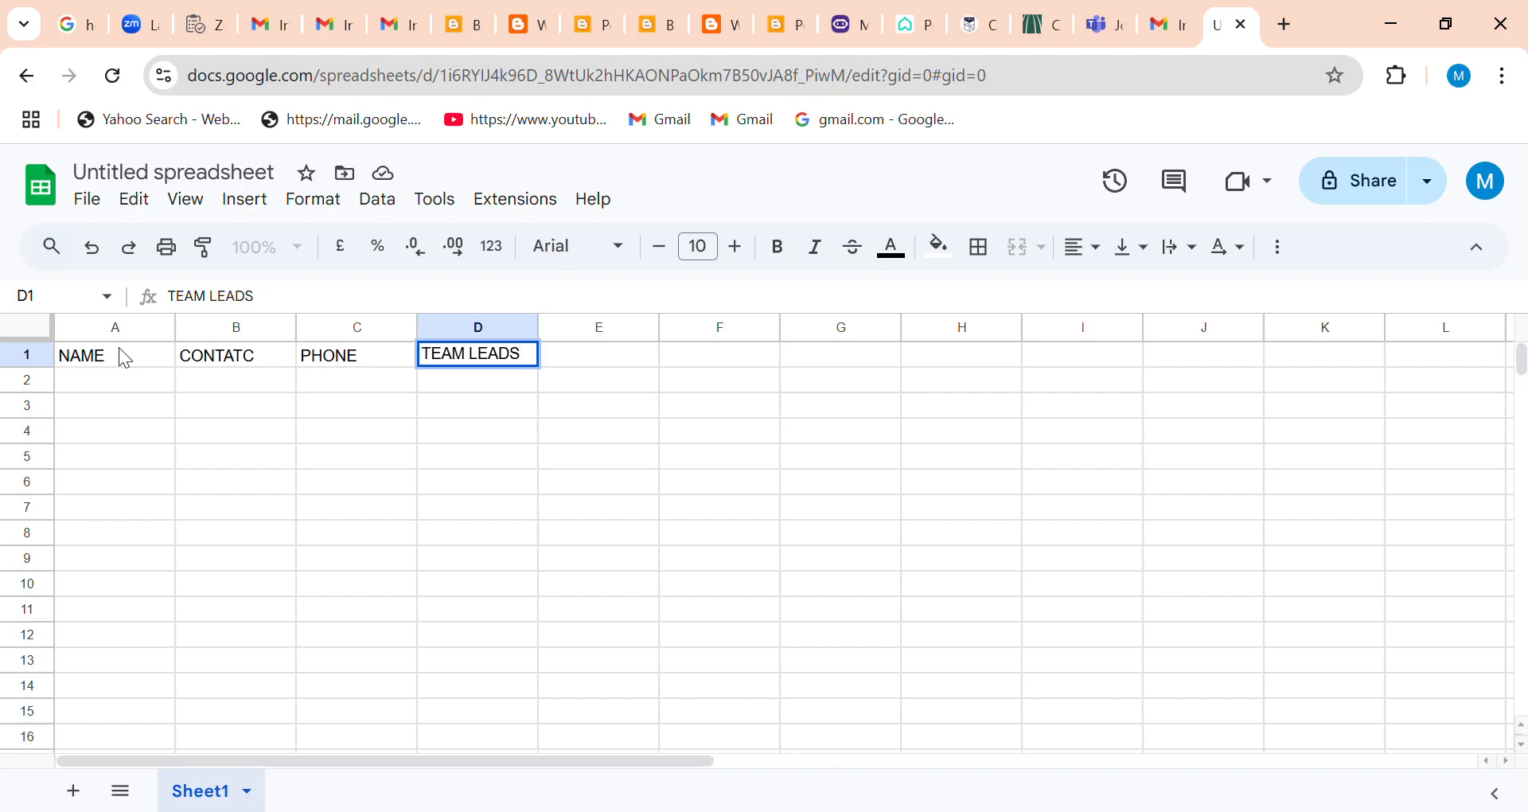
Enter the sample person's name in cell A2 and the contact placeholder xxxxx123 in cell B2.
click(92, 382)
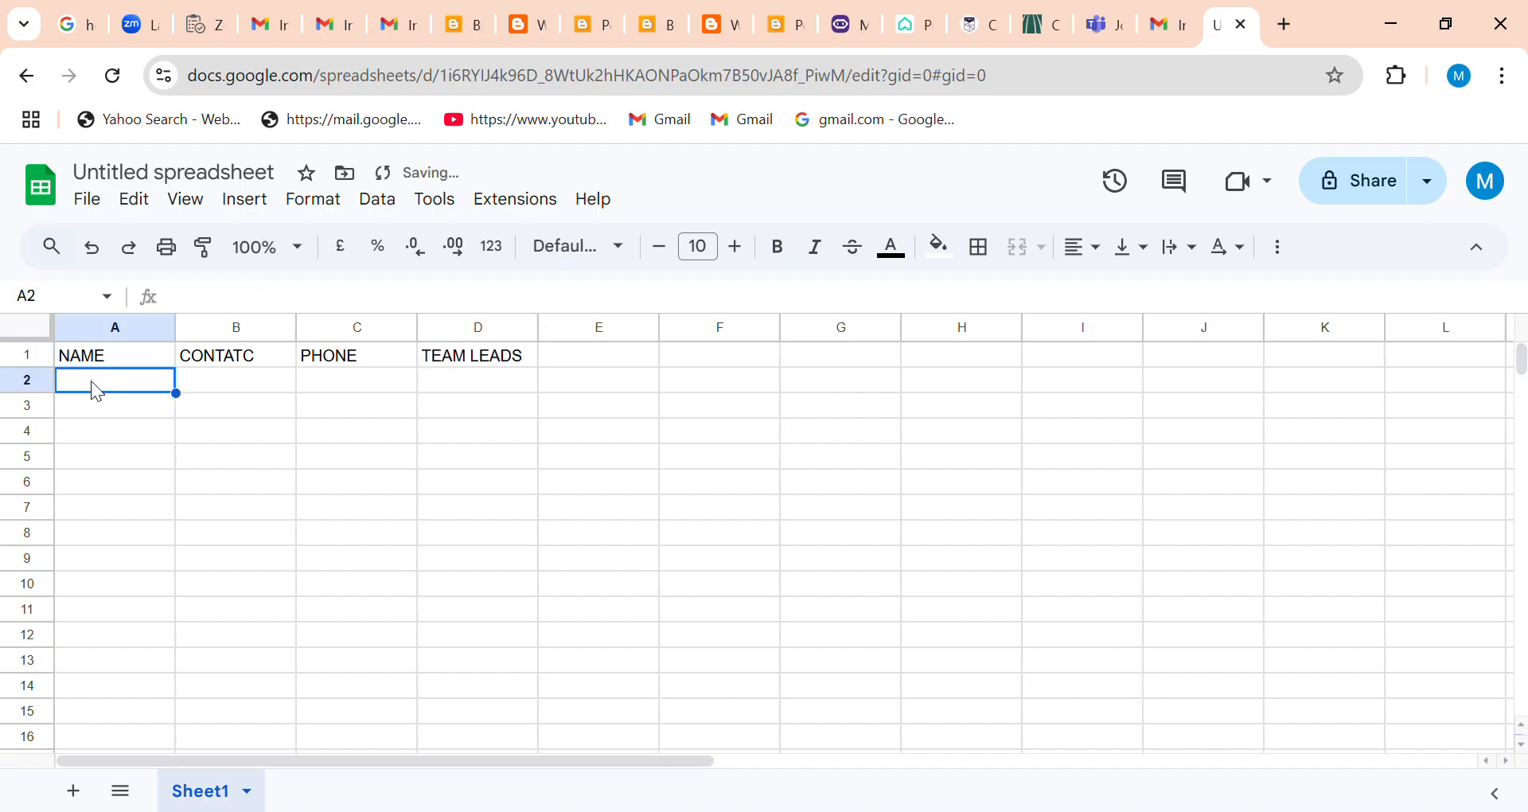
text(sam)
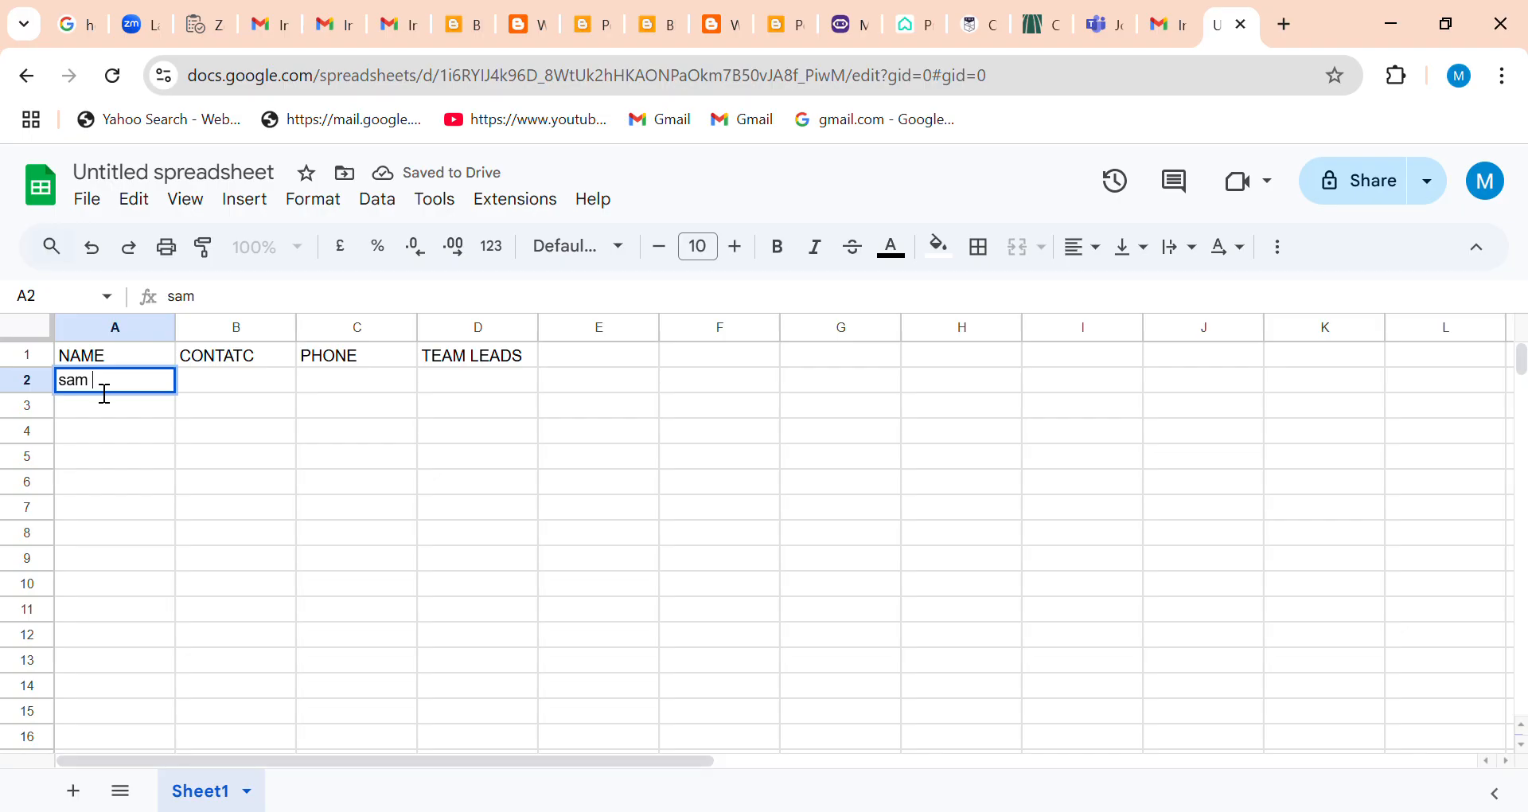
text( Sample)
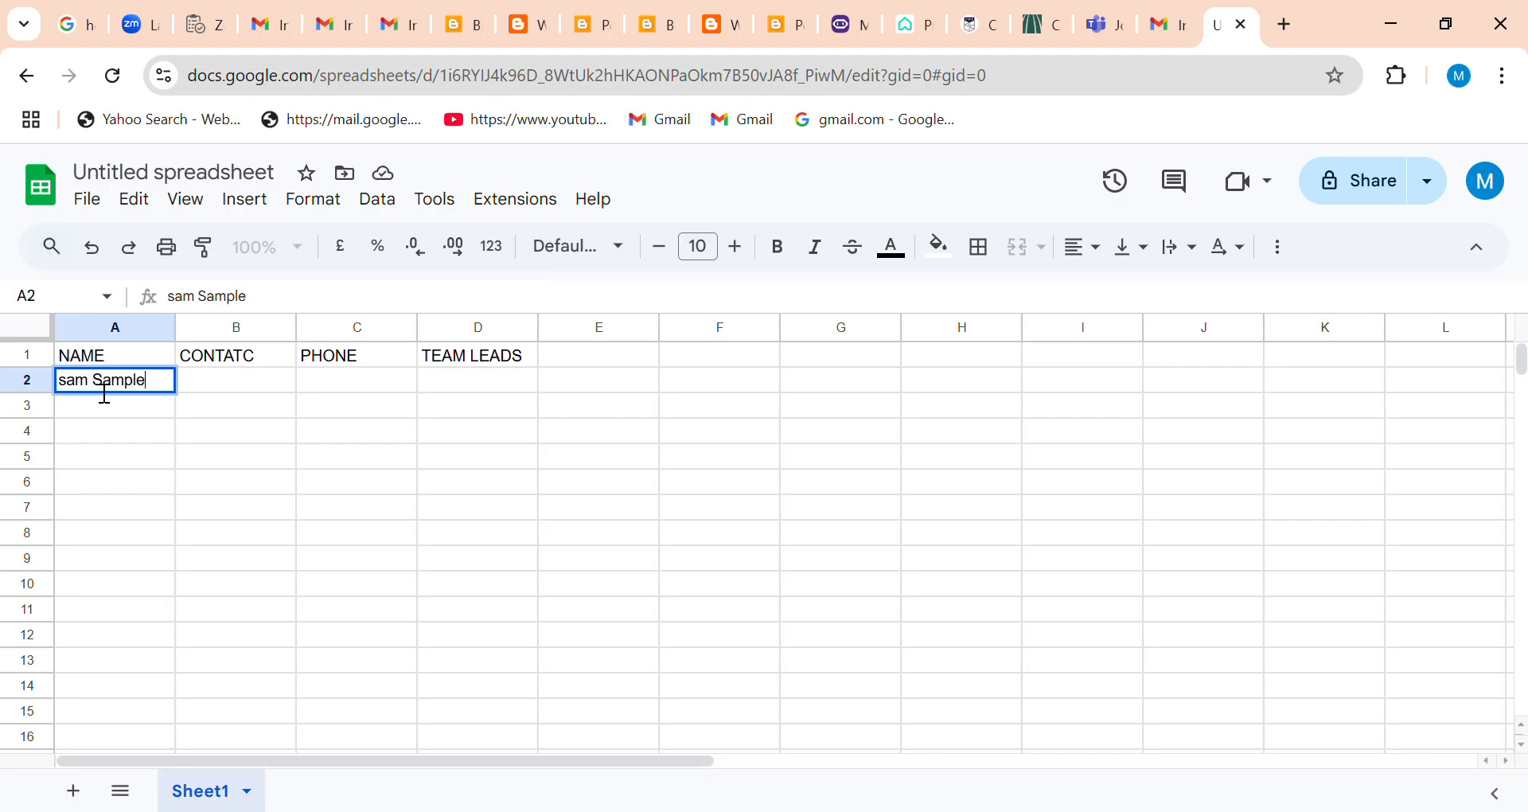
key(Tab)
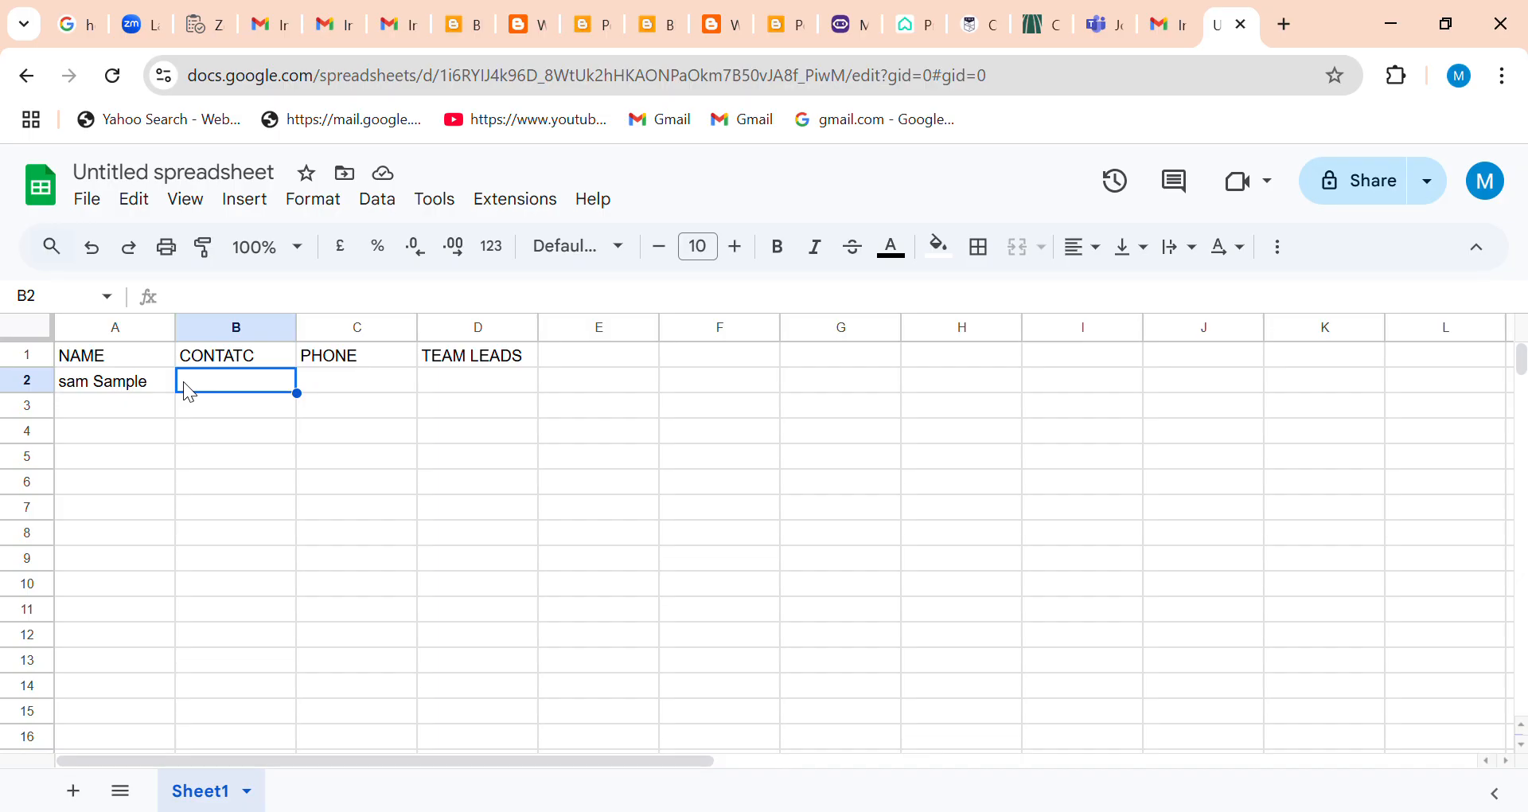
text(xxxxx123)
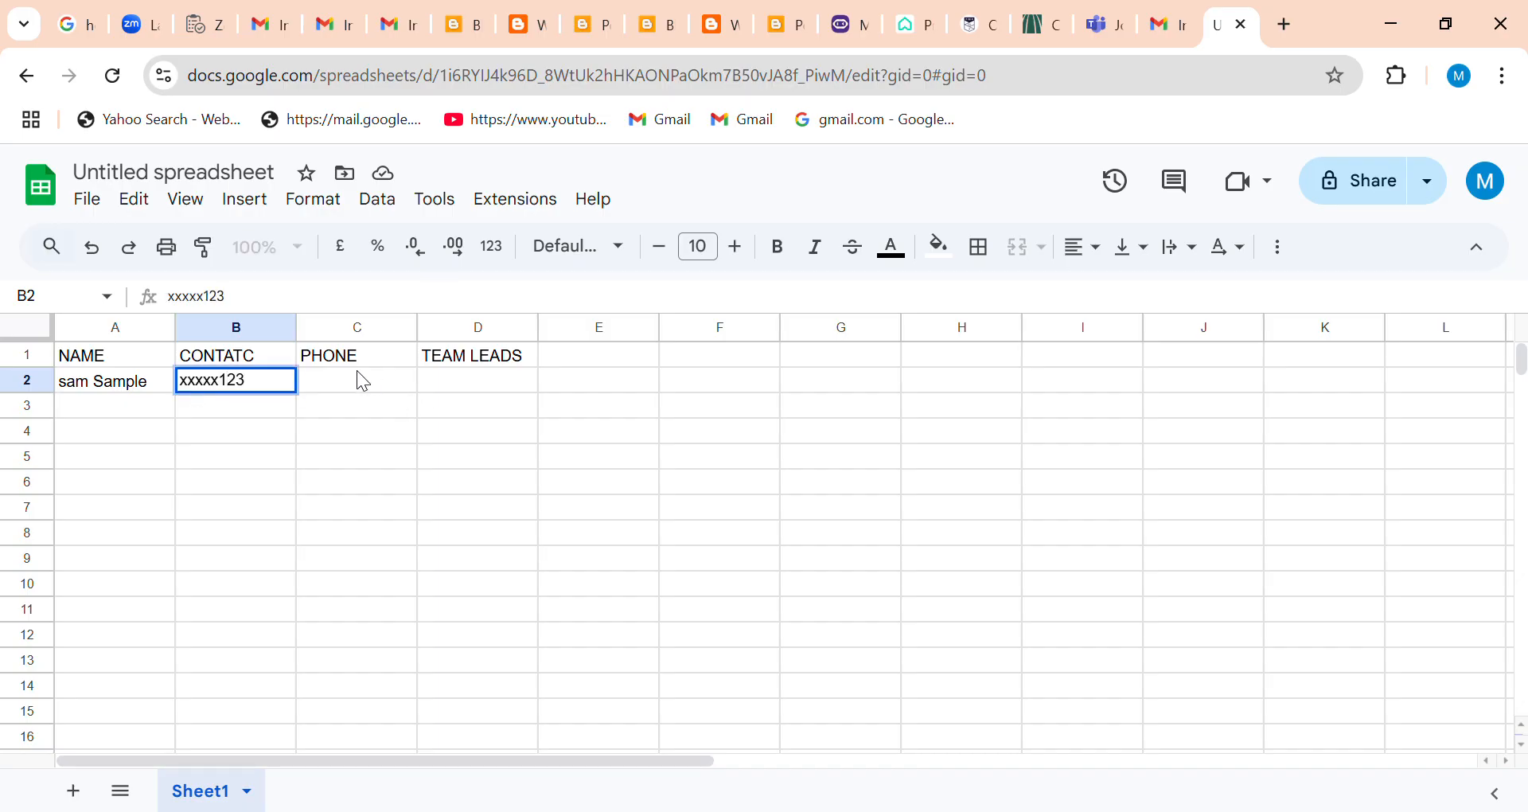
Enter the sample phone number in cell C2 and the team lead's name in cell D2.
click(372, 384)
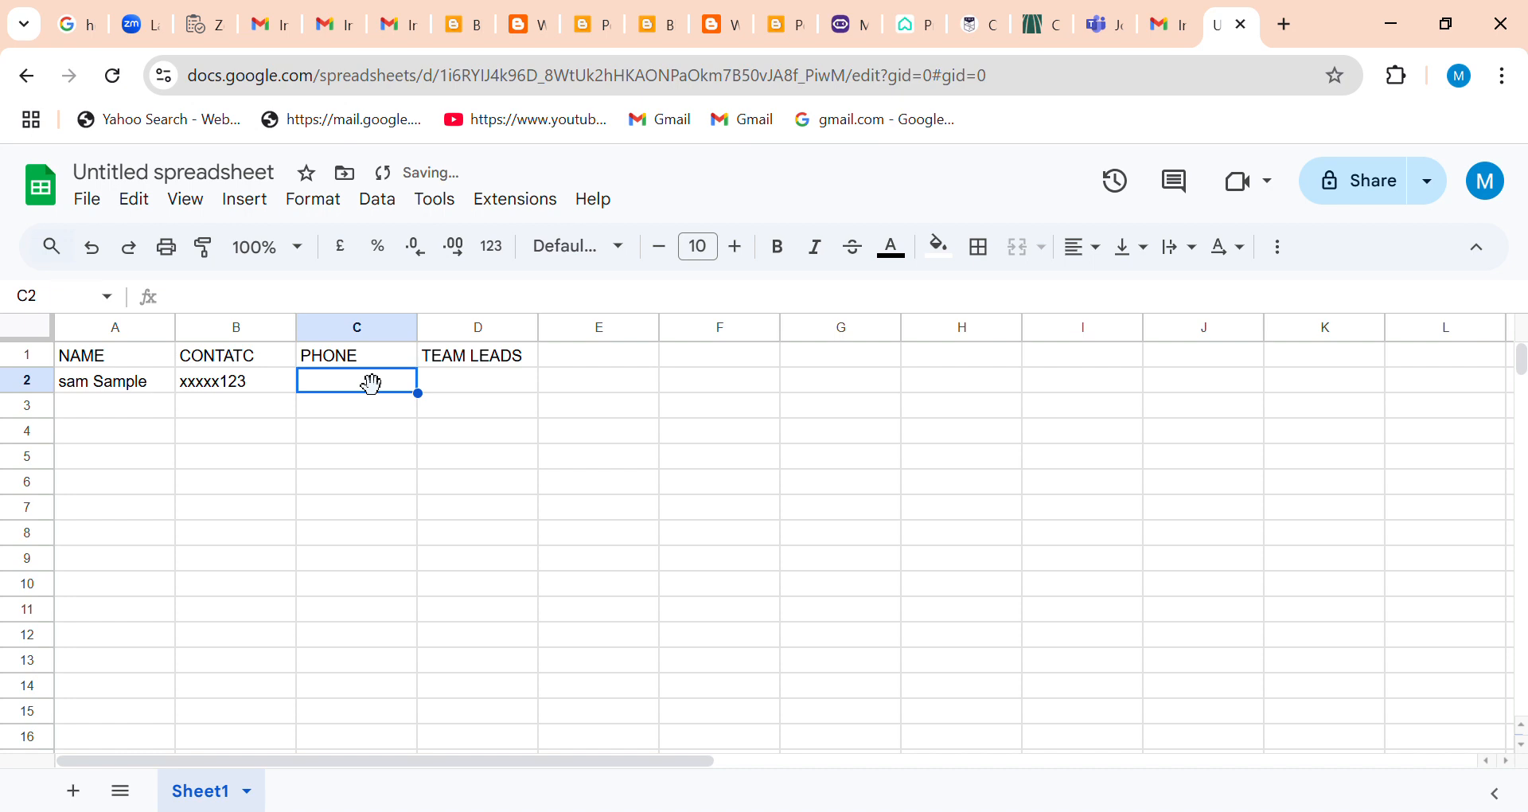
text(1234567)
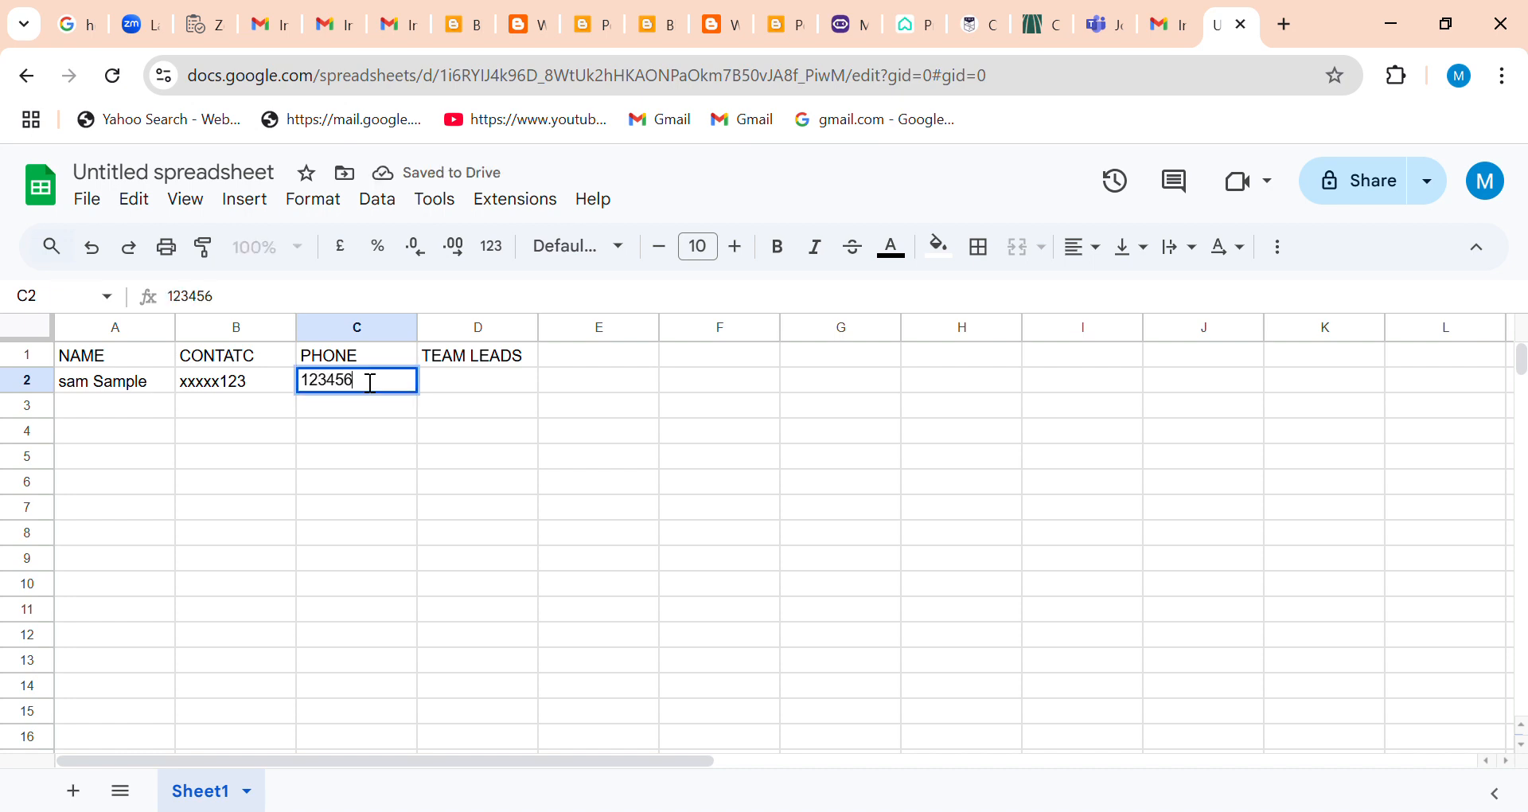
click(465, 366)
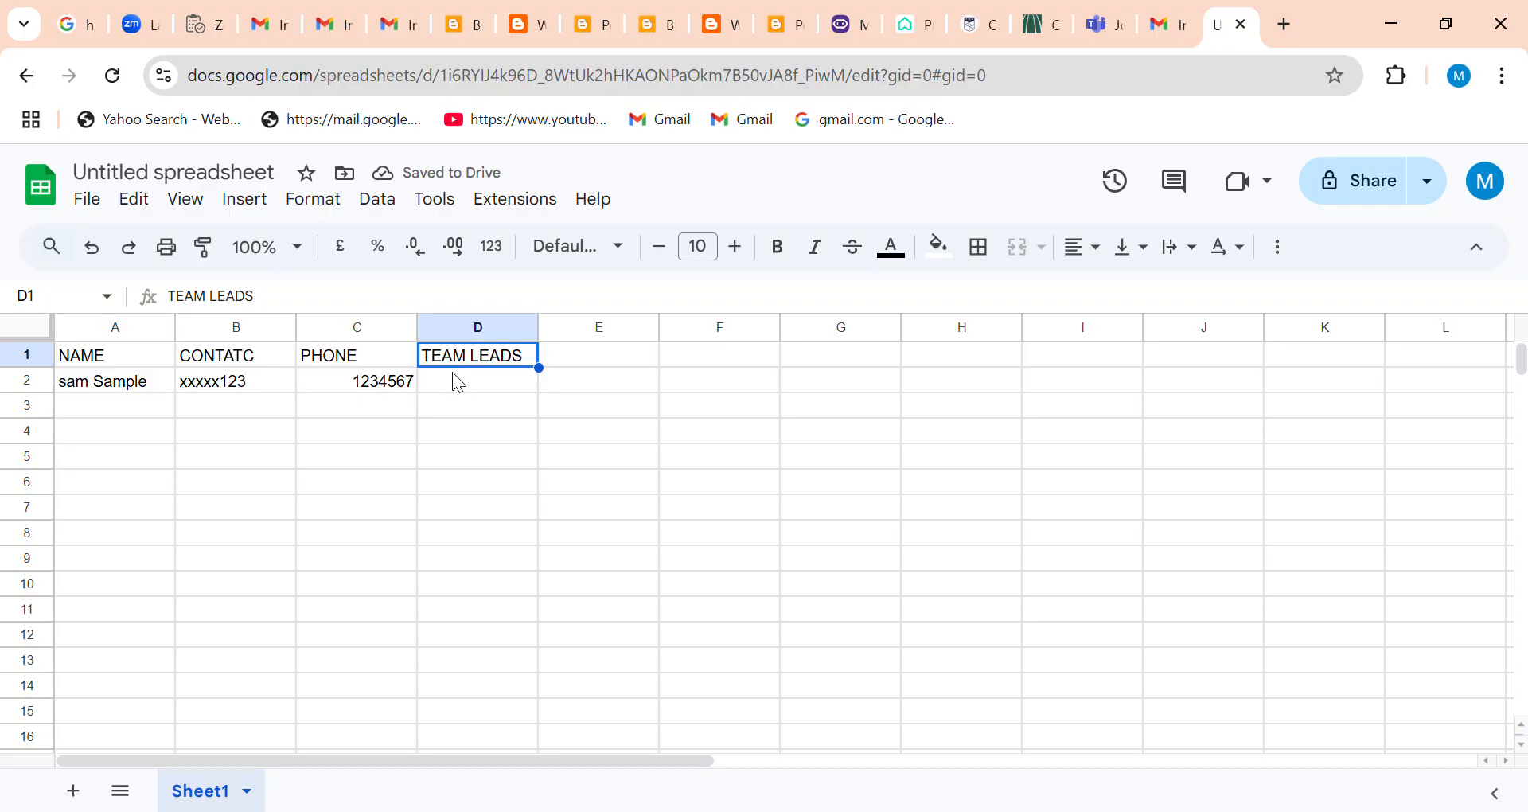
click(453, 372)
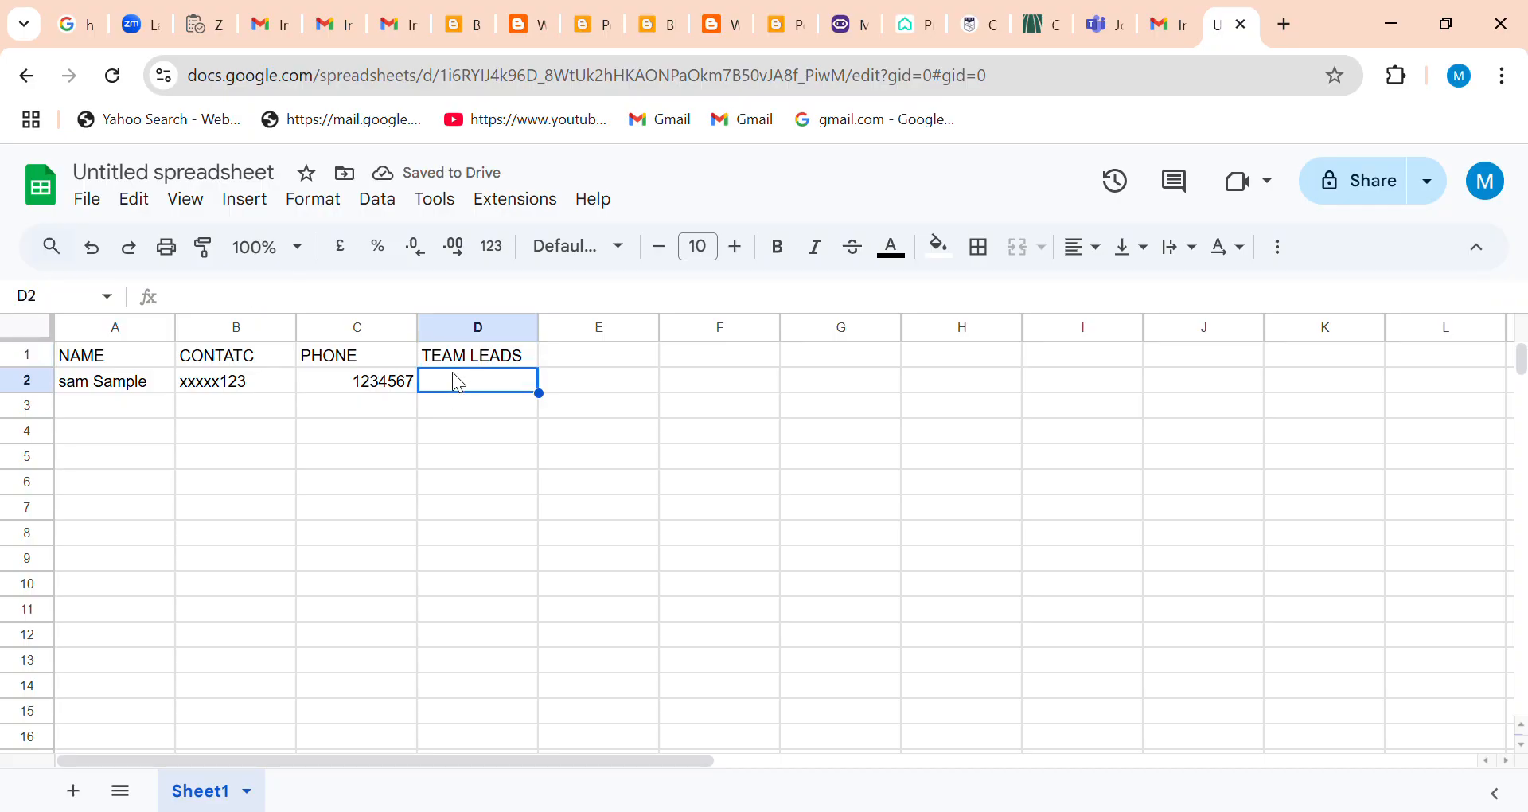
text(Sample Z)
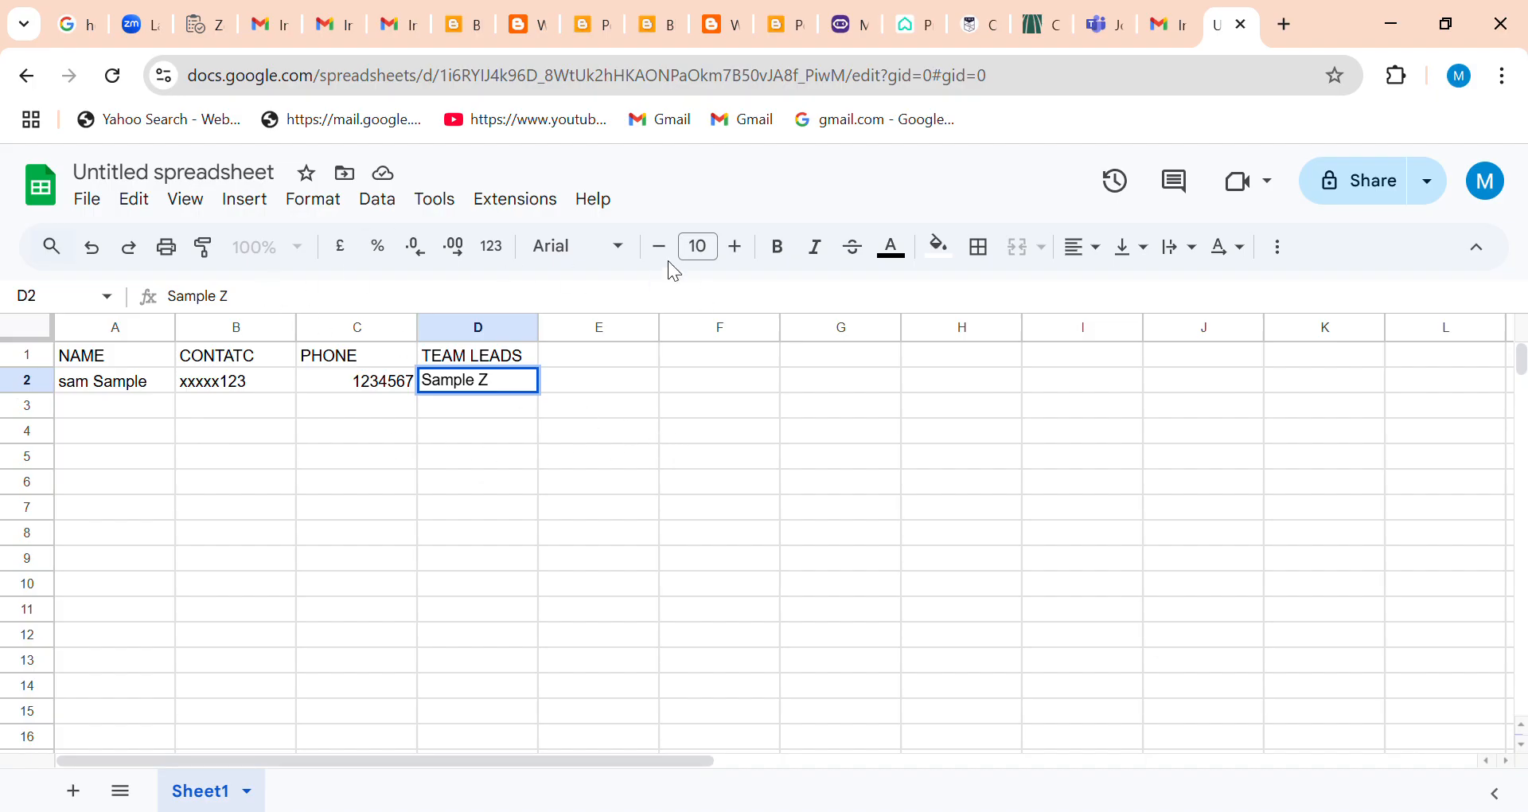
Make the NAME header in A1 bold and correct the spelling of the header in B1 to CONTACT.
double_click(68, 359)
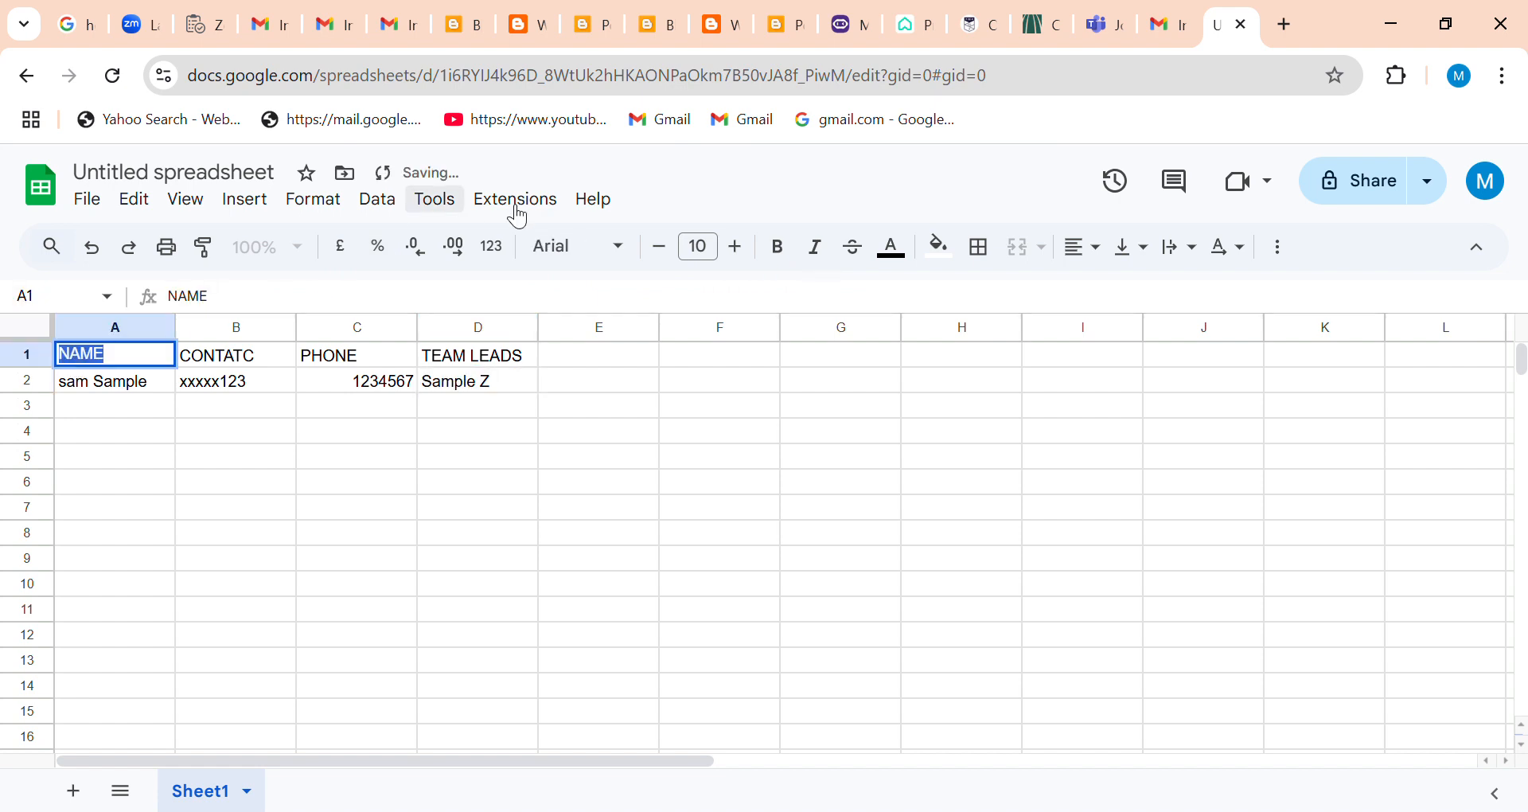
click(786, 250)
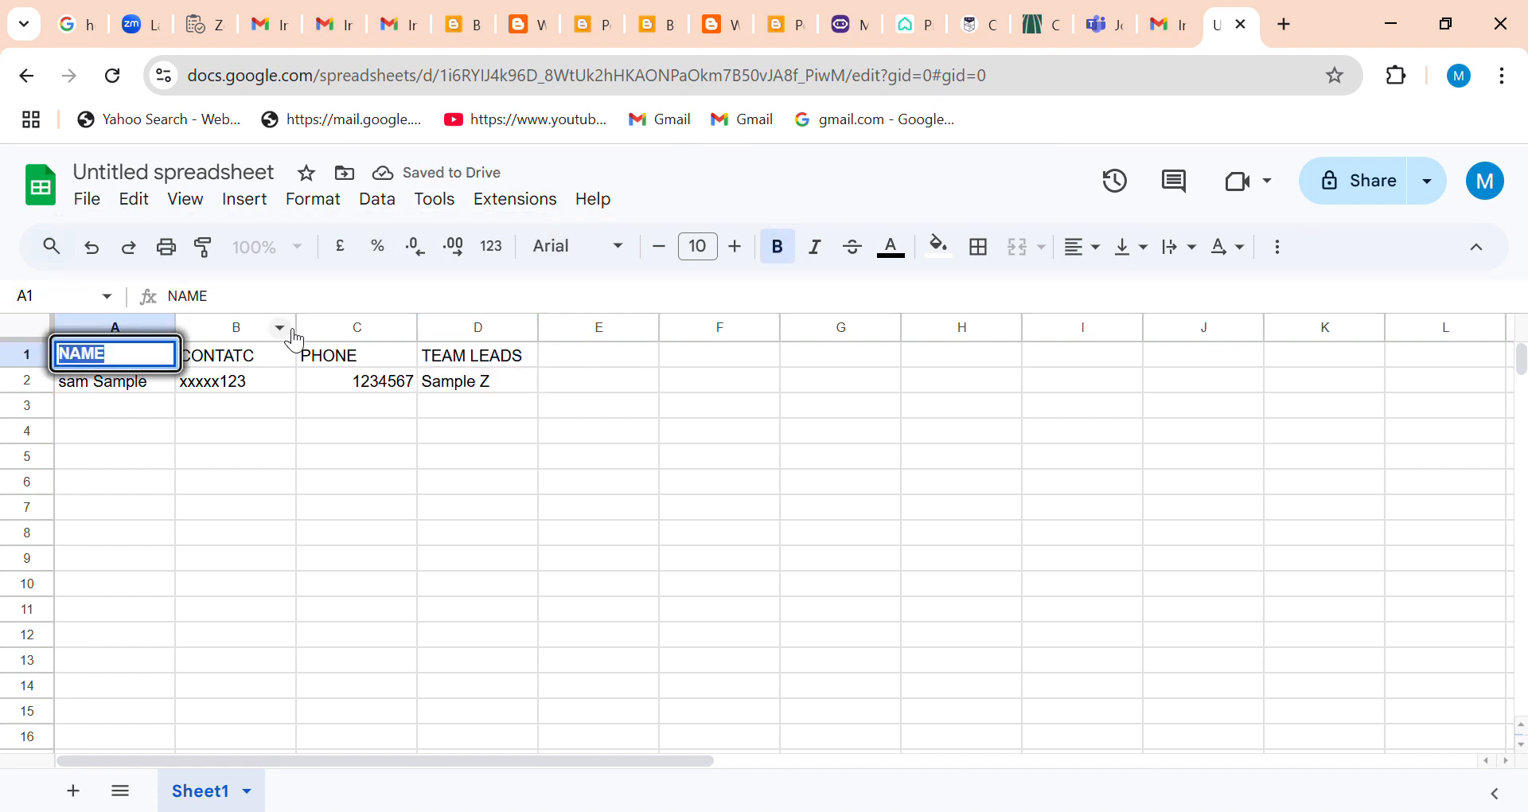
double_click(225, 363)
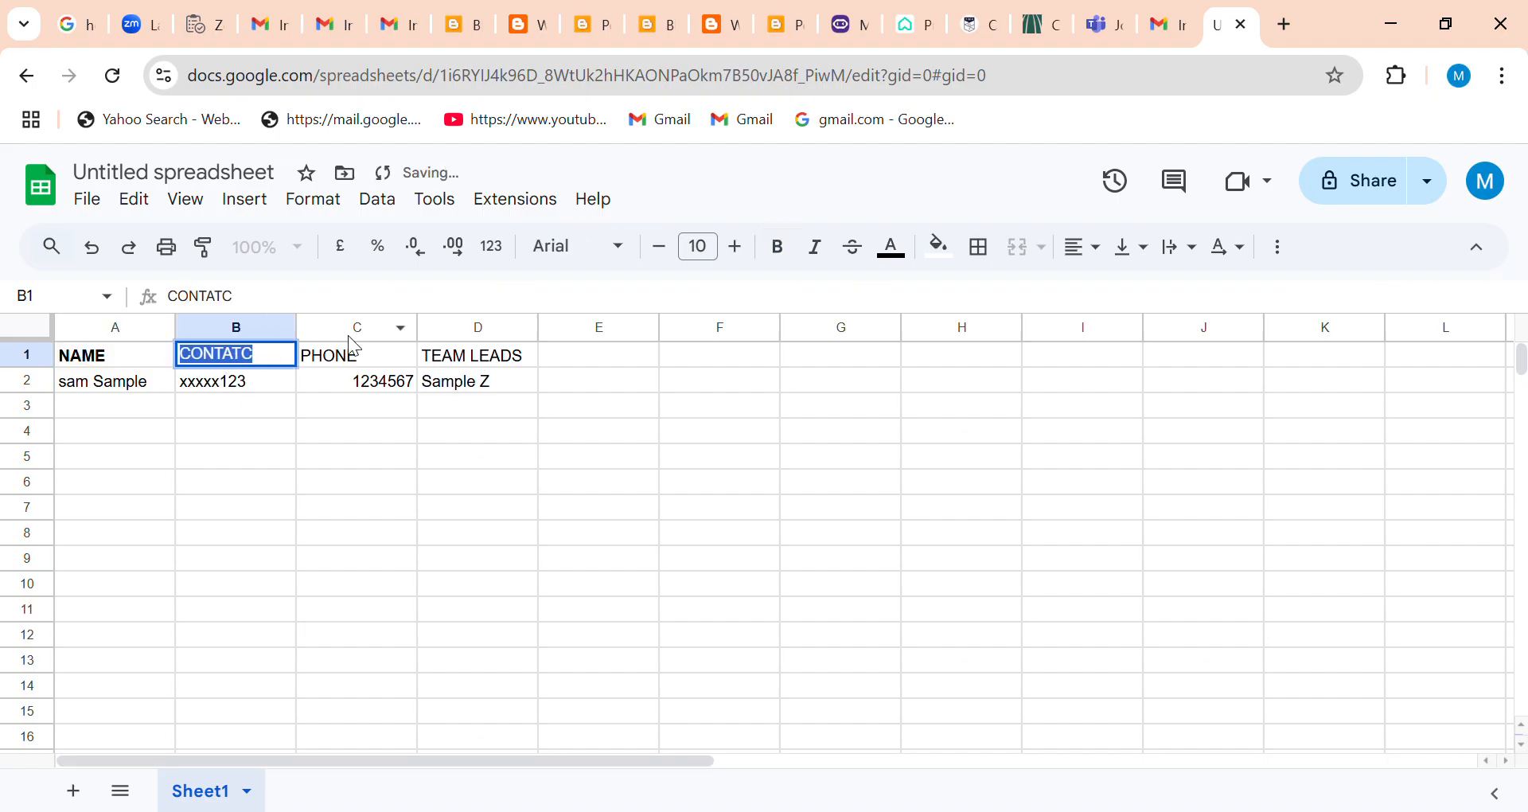
click(273, 370)
text(t)
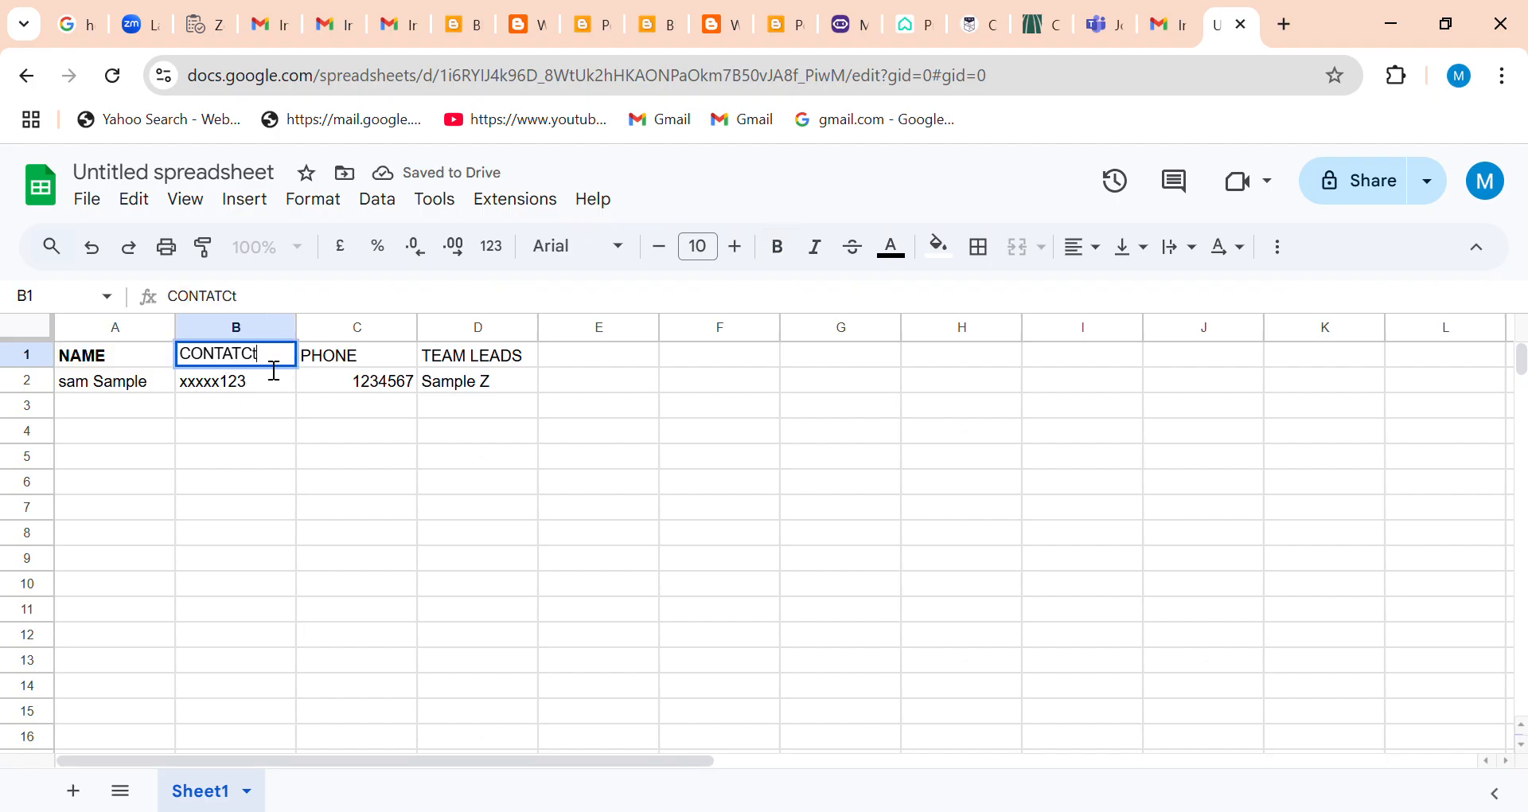
key(BackSpace)
text(T)
key(BackSpace)
key(BackSpace)
key(BackSpace)
key(BackSpace)
text(ACT)
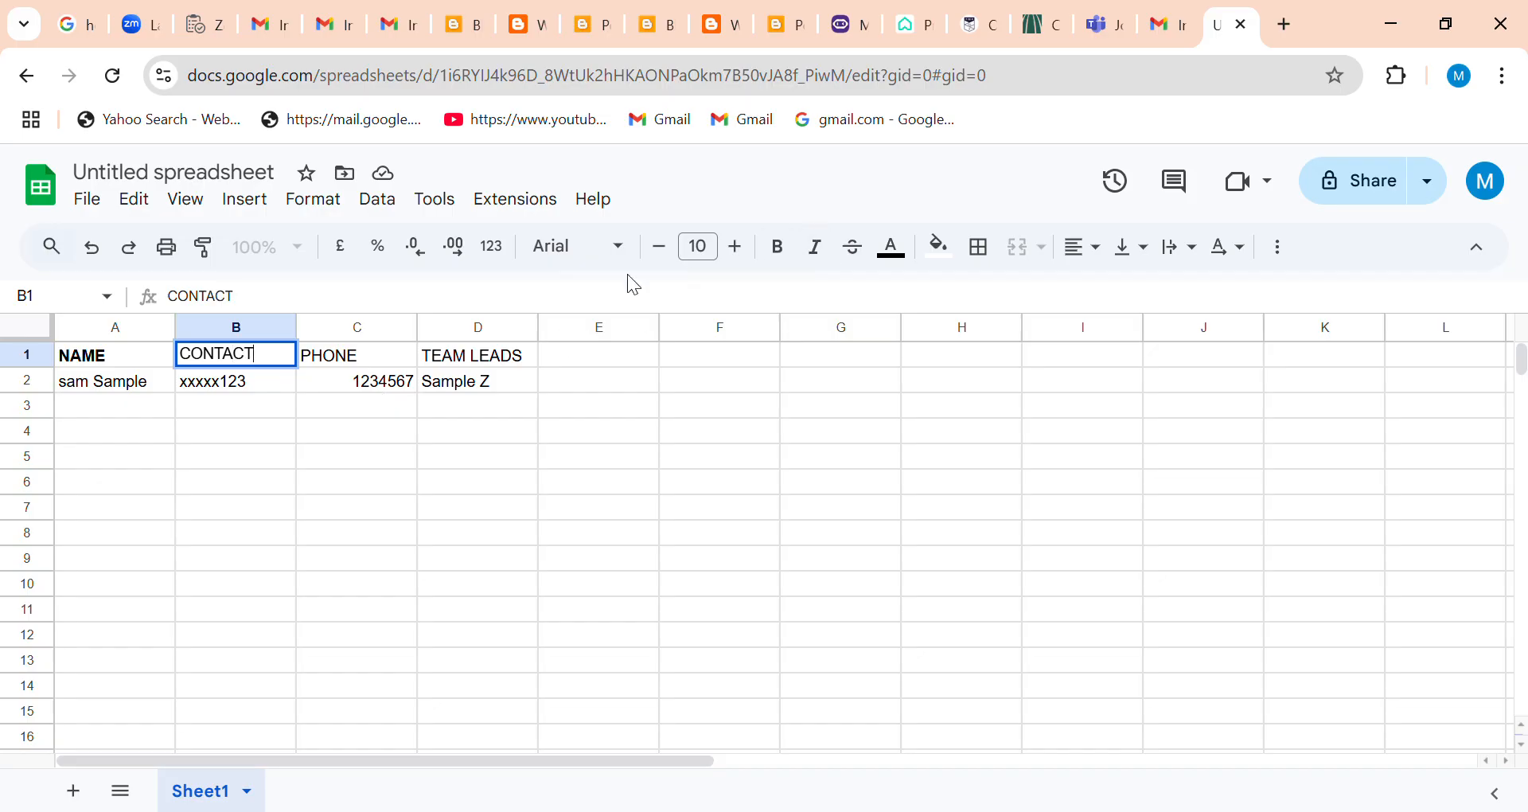
Make the CONTACT and PHONE headers in cells B1 and C1 bold.
double_click(222, 356)
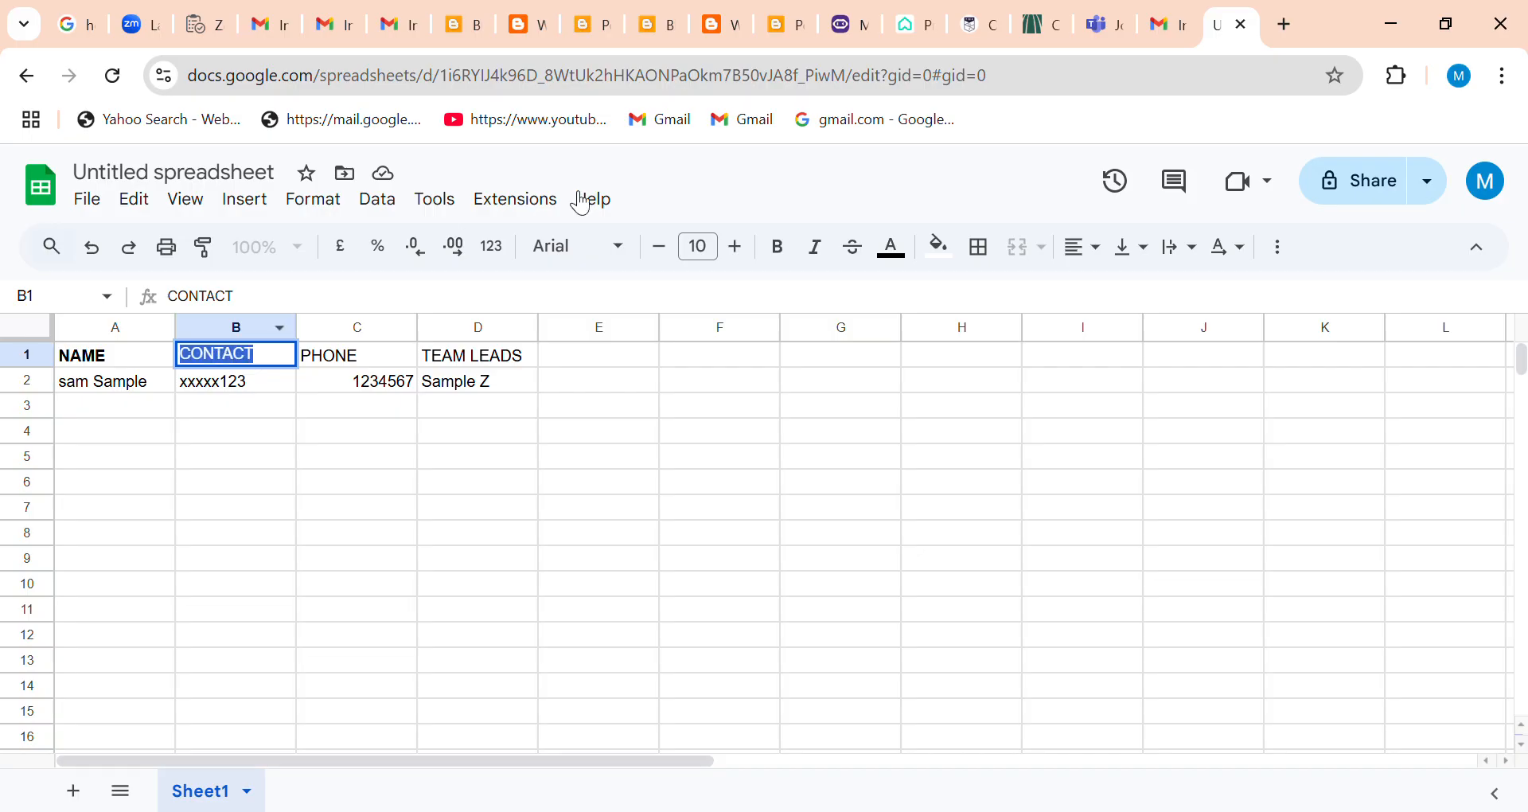
click(786, 255)
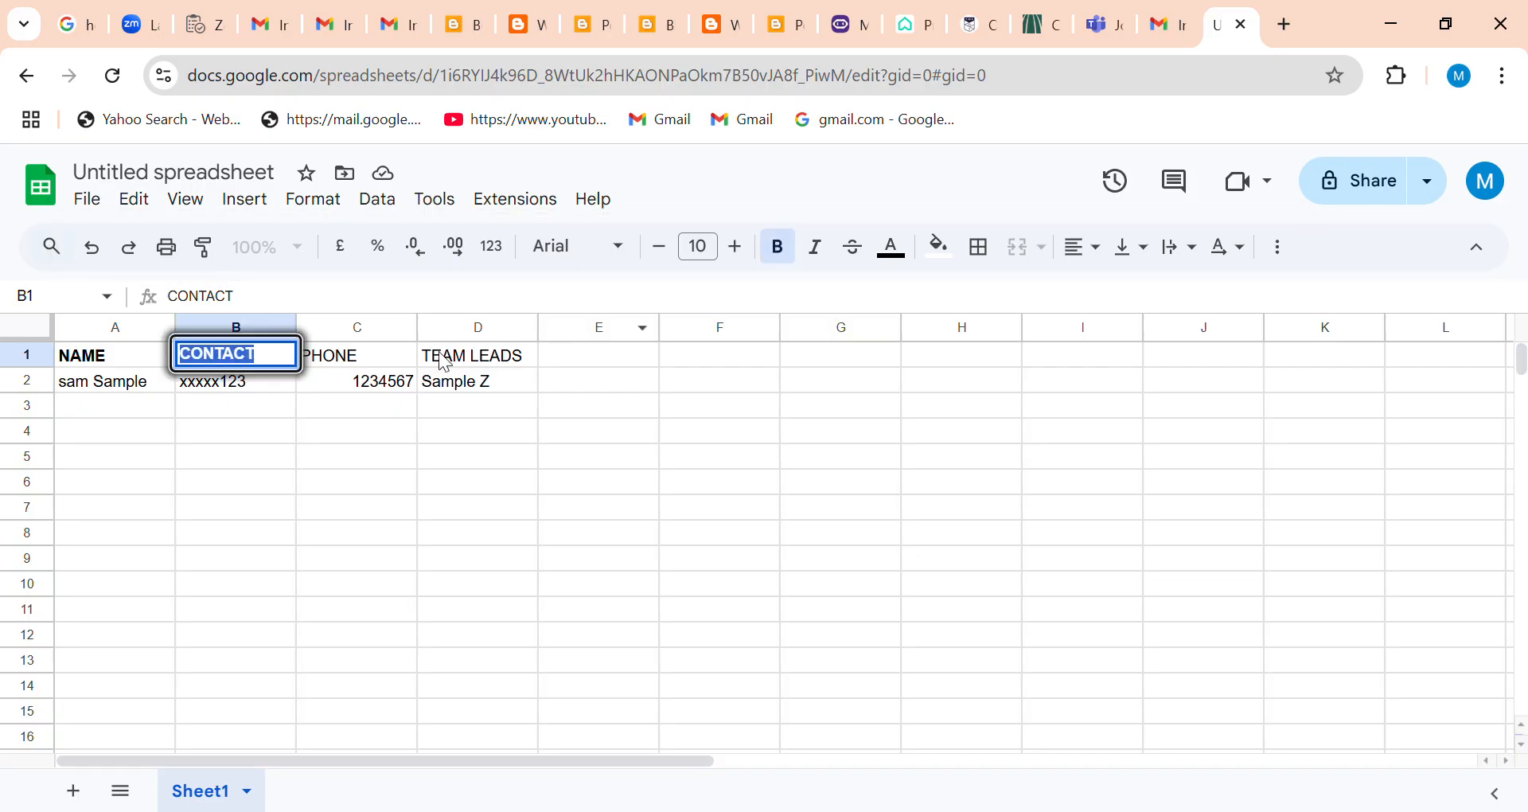
double_click(351, 356)
click(778, 247)
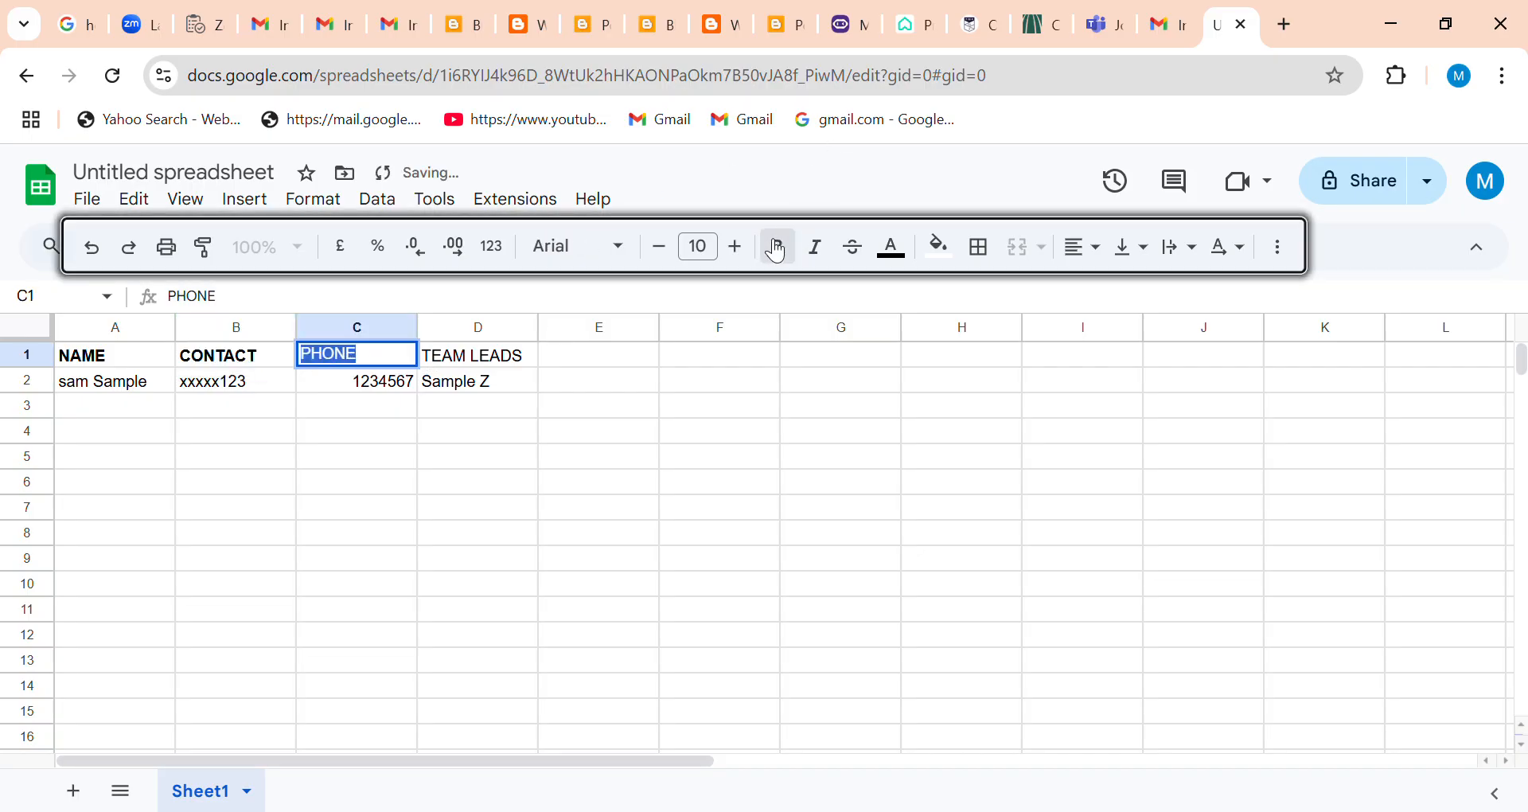
Make the TEAM LEADS header in cell D1 bold.
double_click(483, 360)
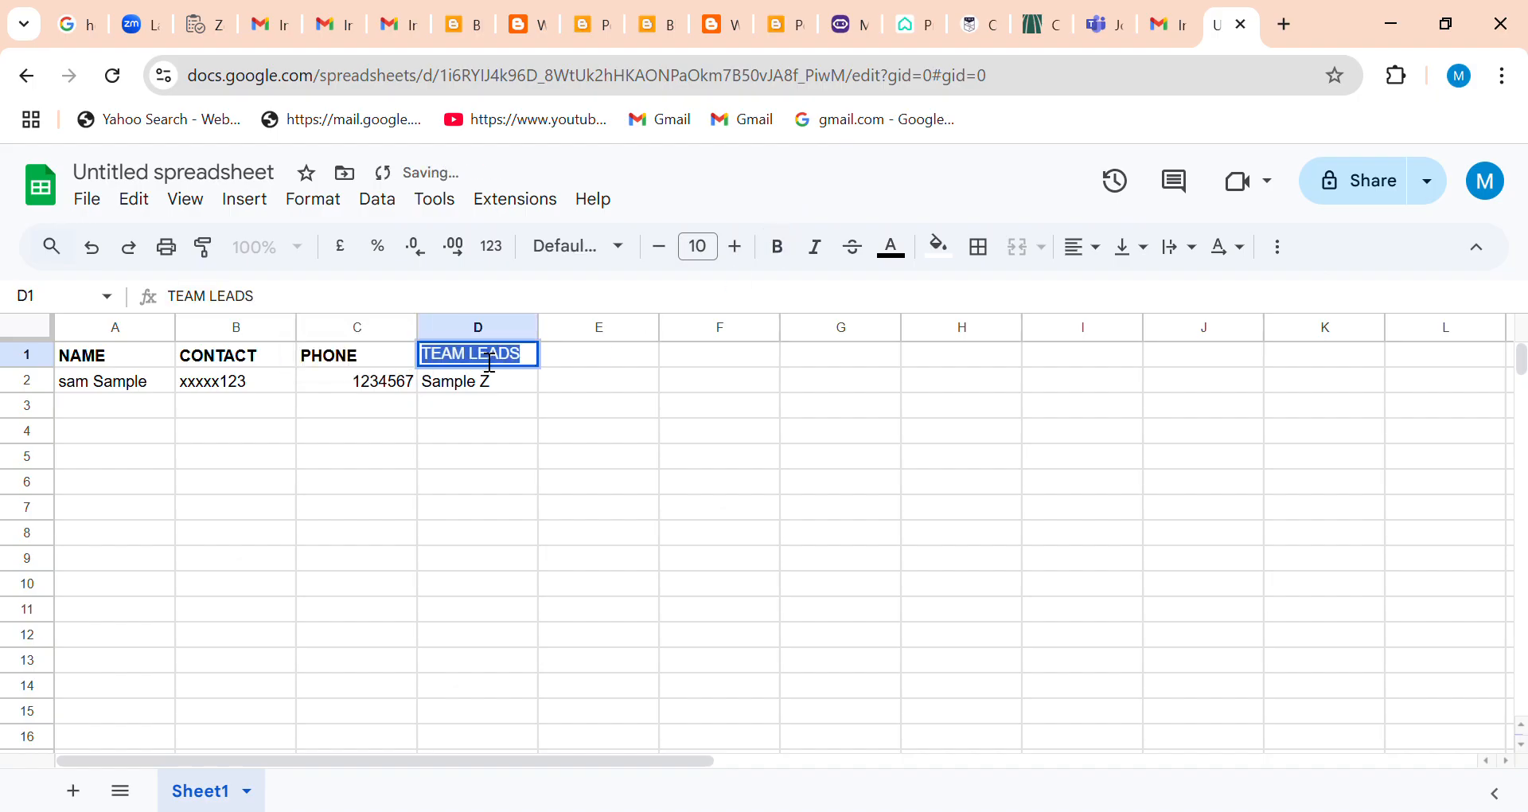
click(797, 249)
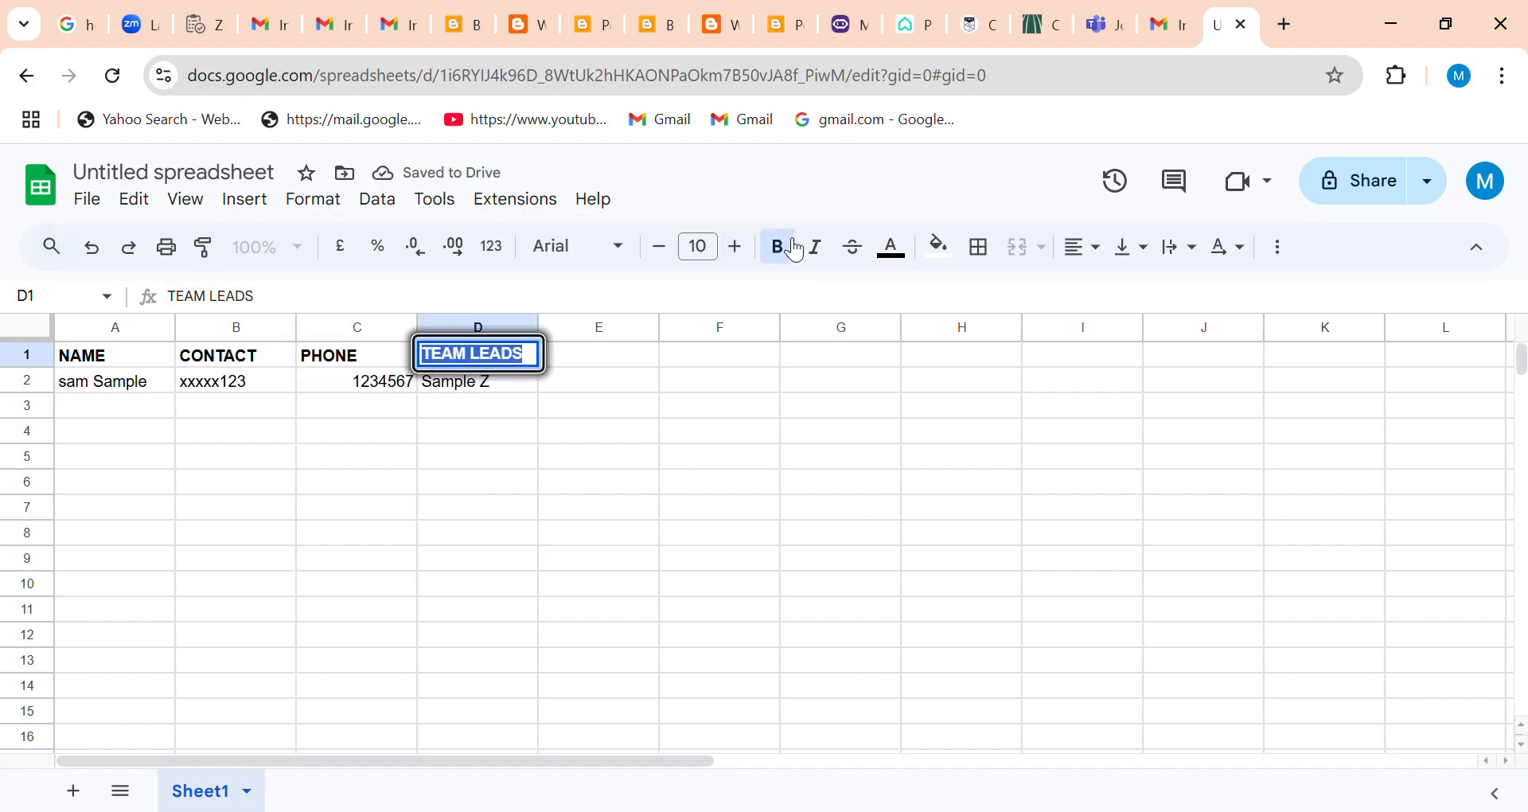
click(902, 300)
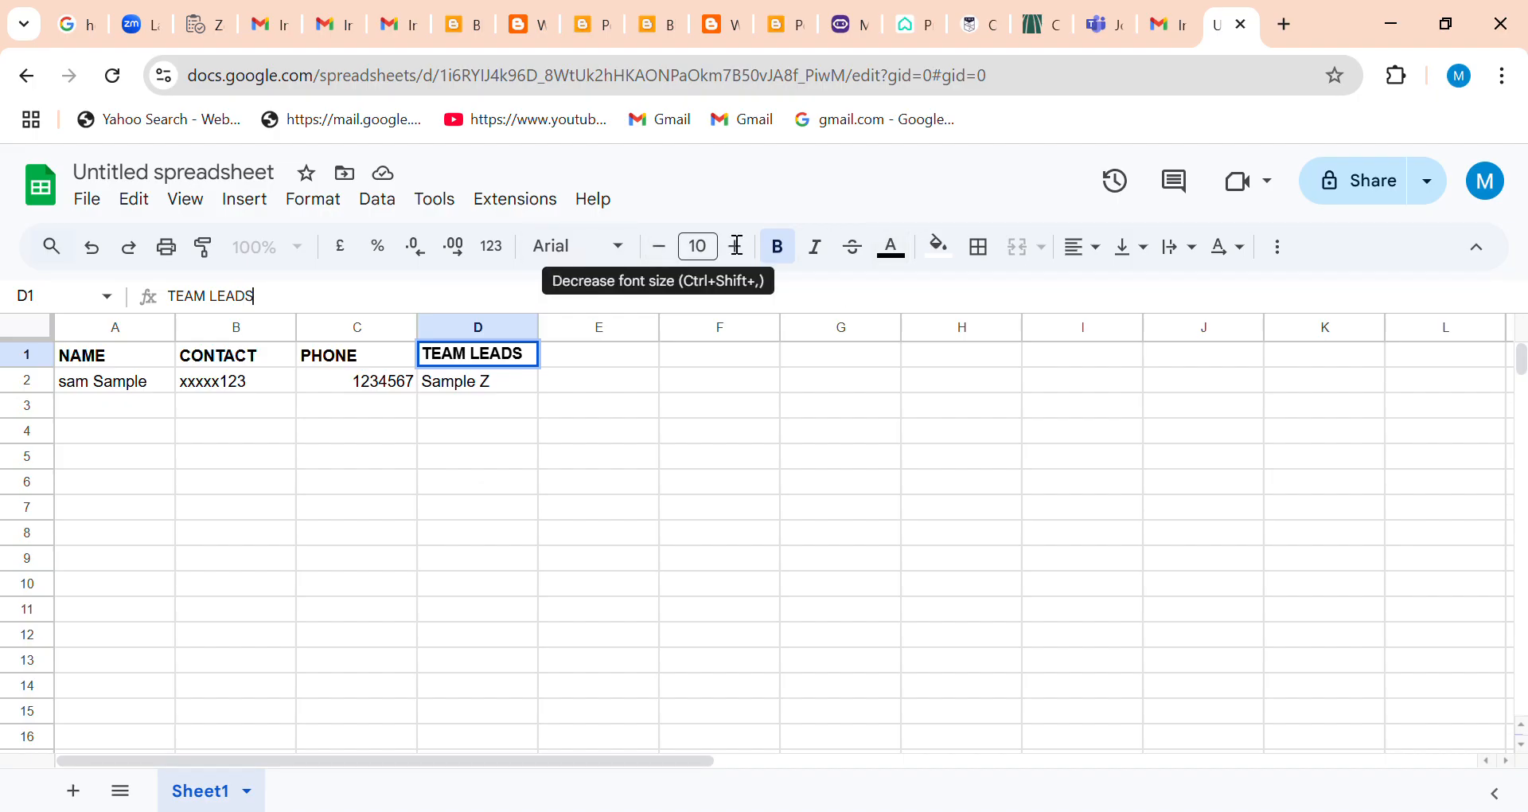
click(1284, 255)
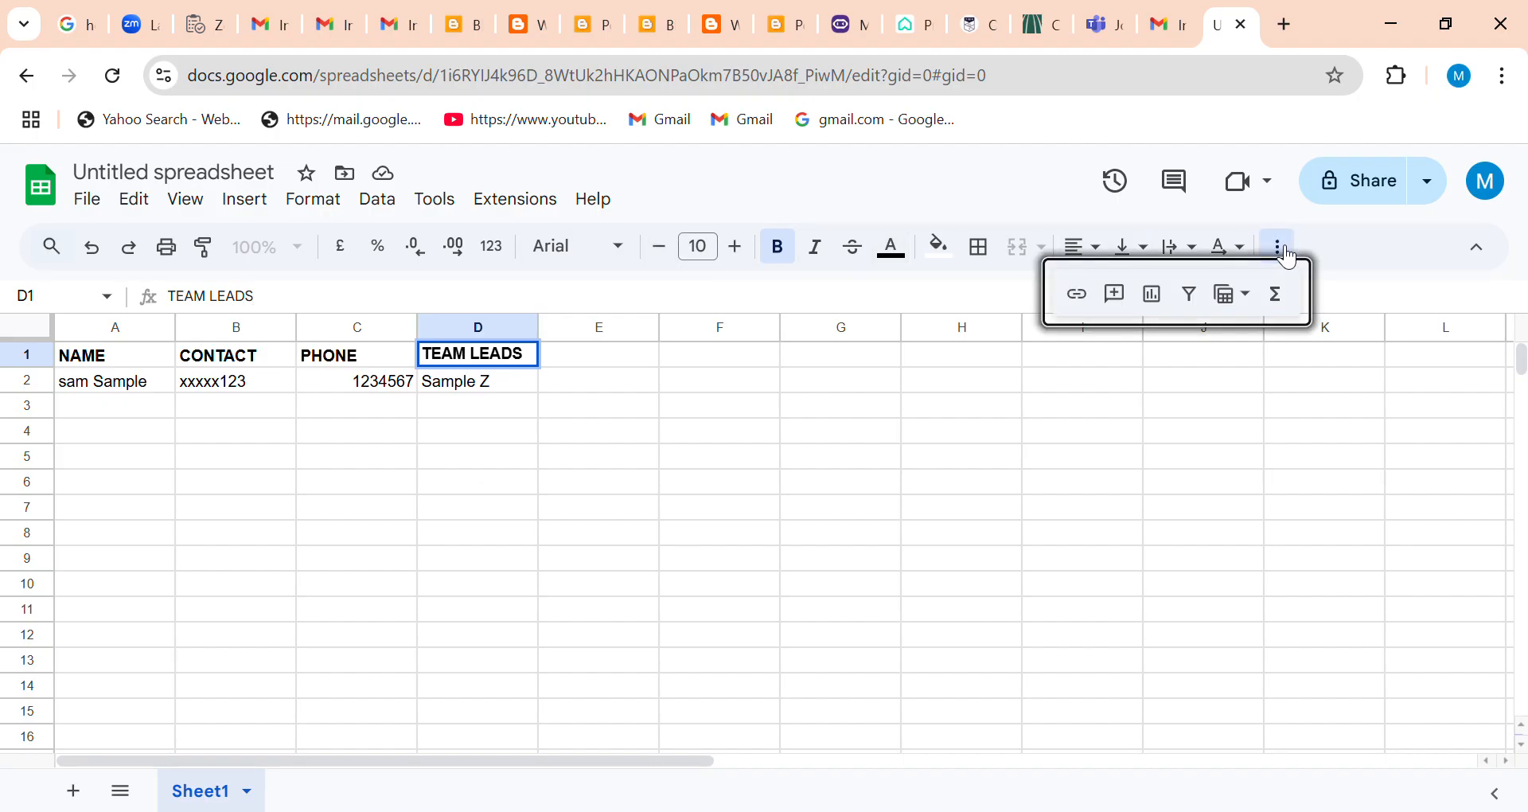
click(1084, 296)
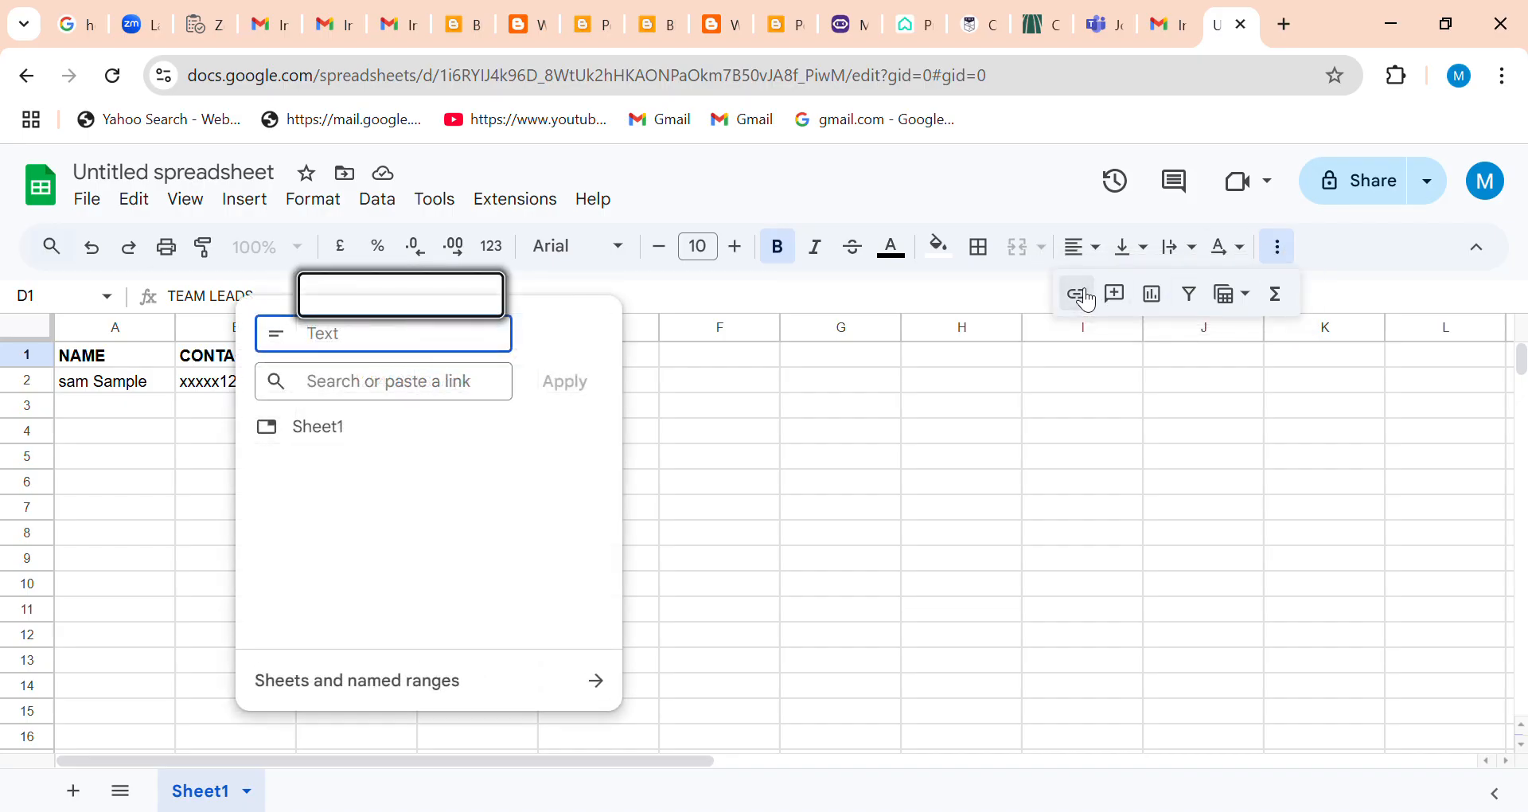
text(fACE)
key(BackSpace)
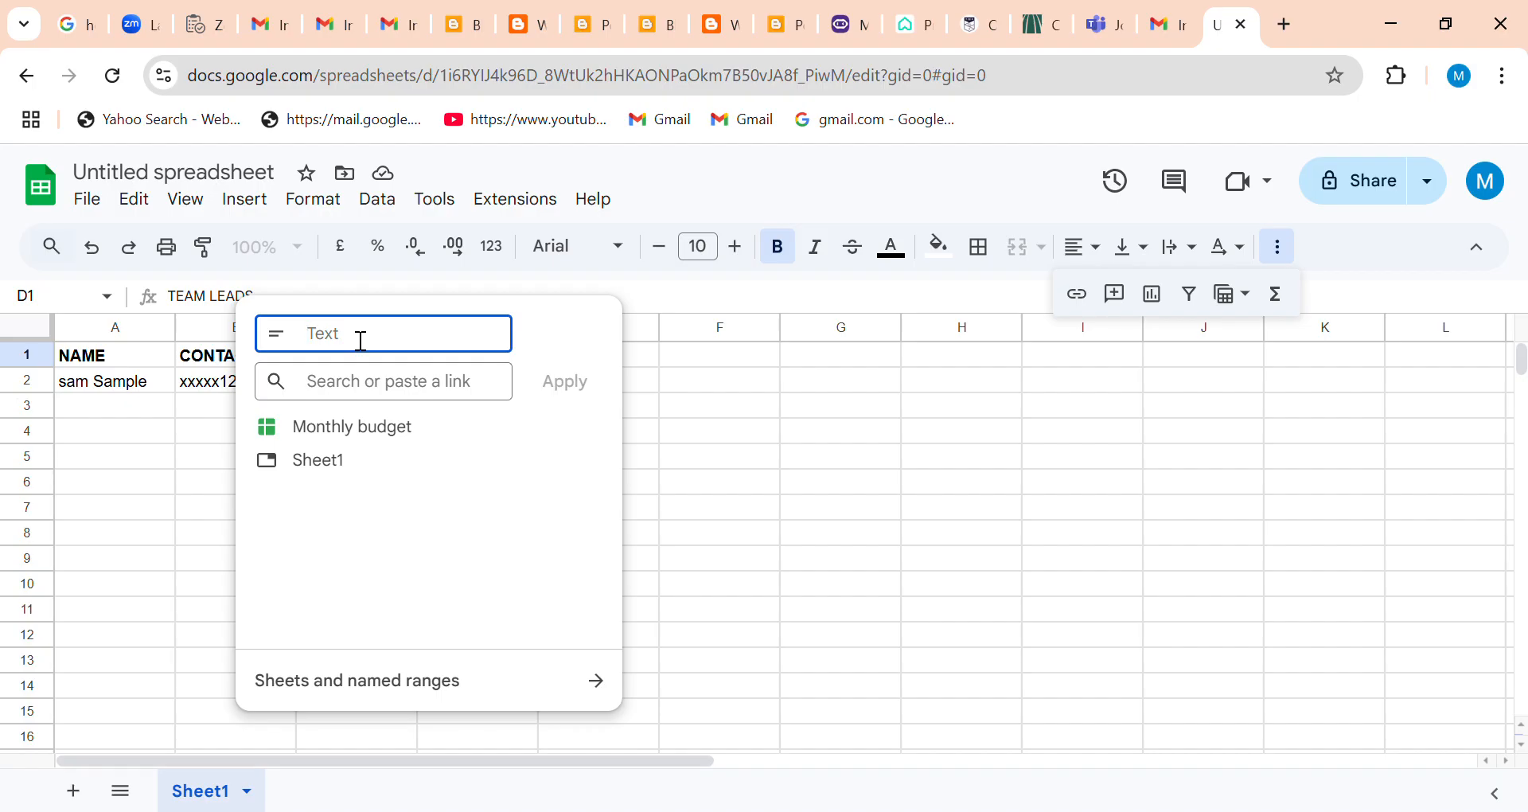
text(Report)
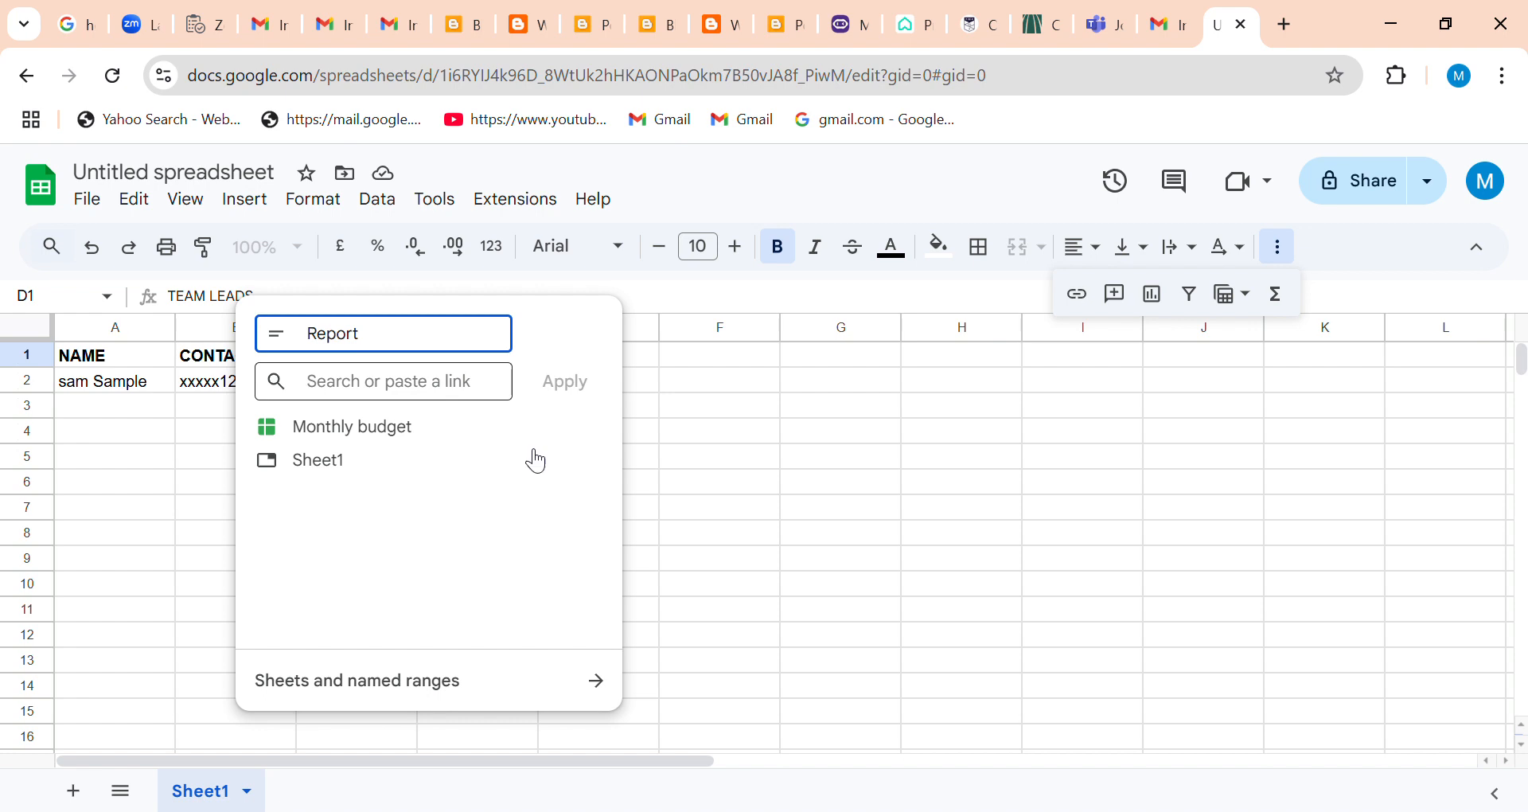
click(1005, 309)
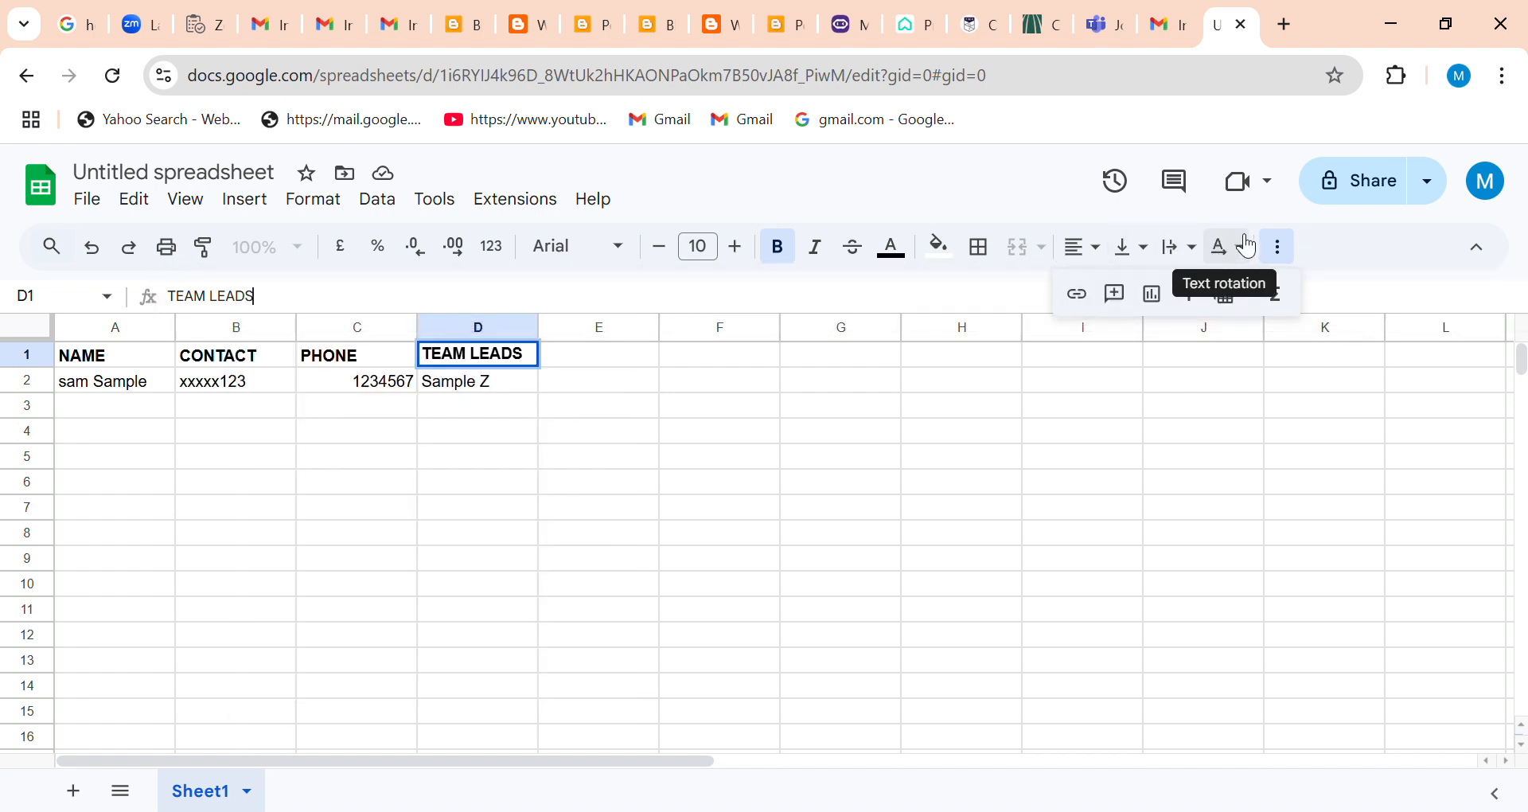
Insert a column chart of PHONE against NAME from the contact table and close the chart editor.
click(1283, 247)
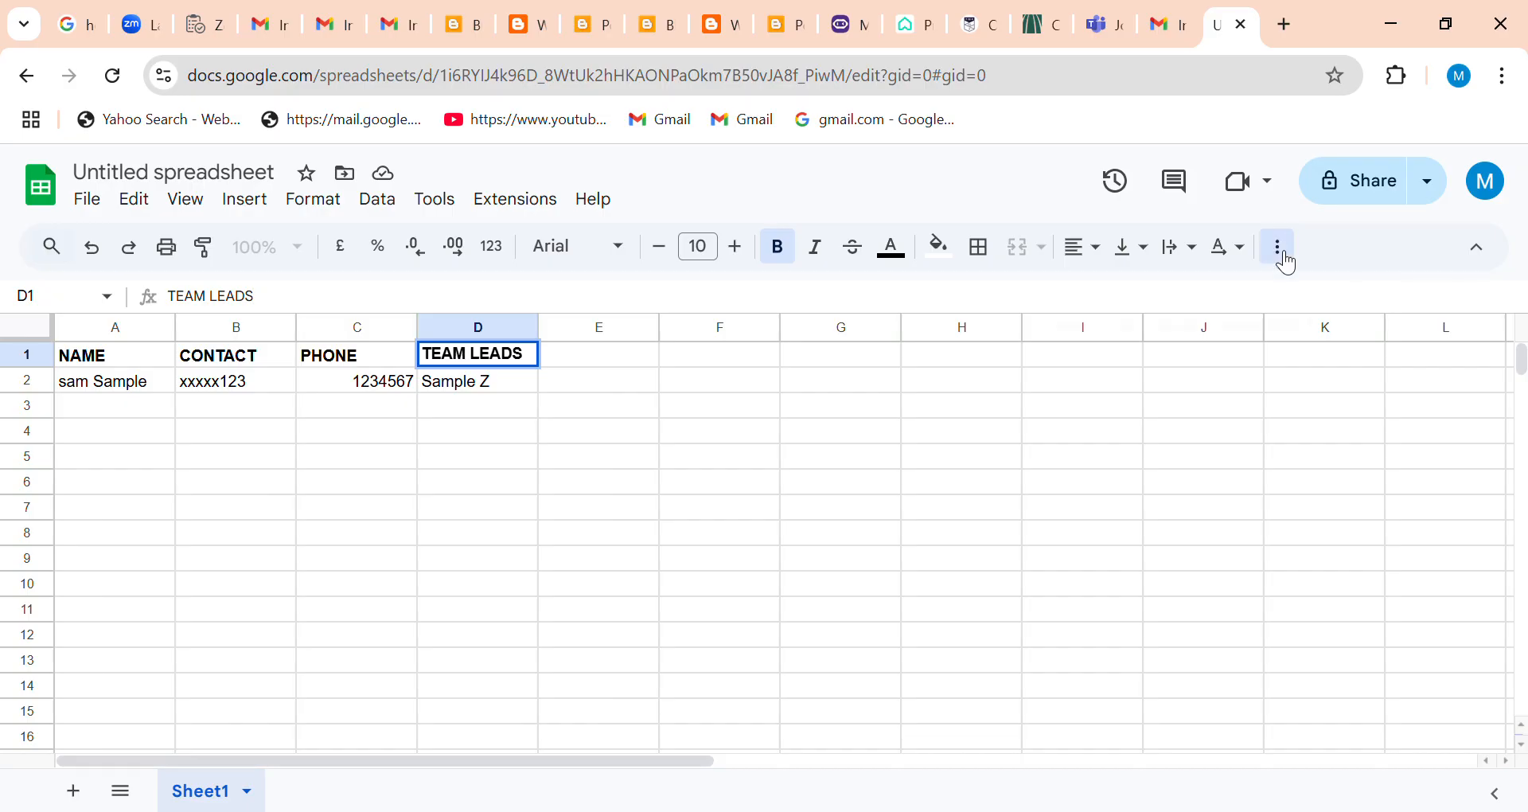
click(1285, 247)
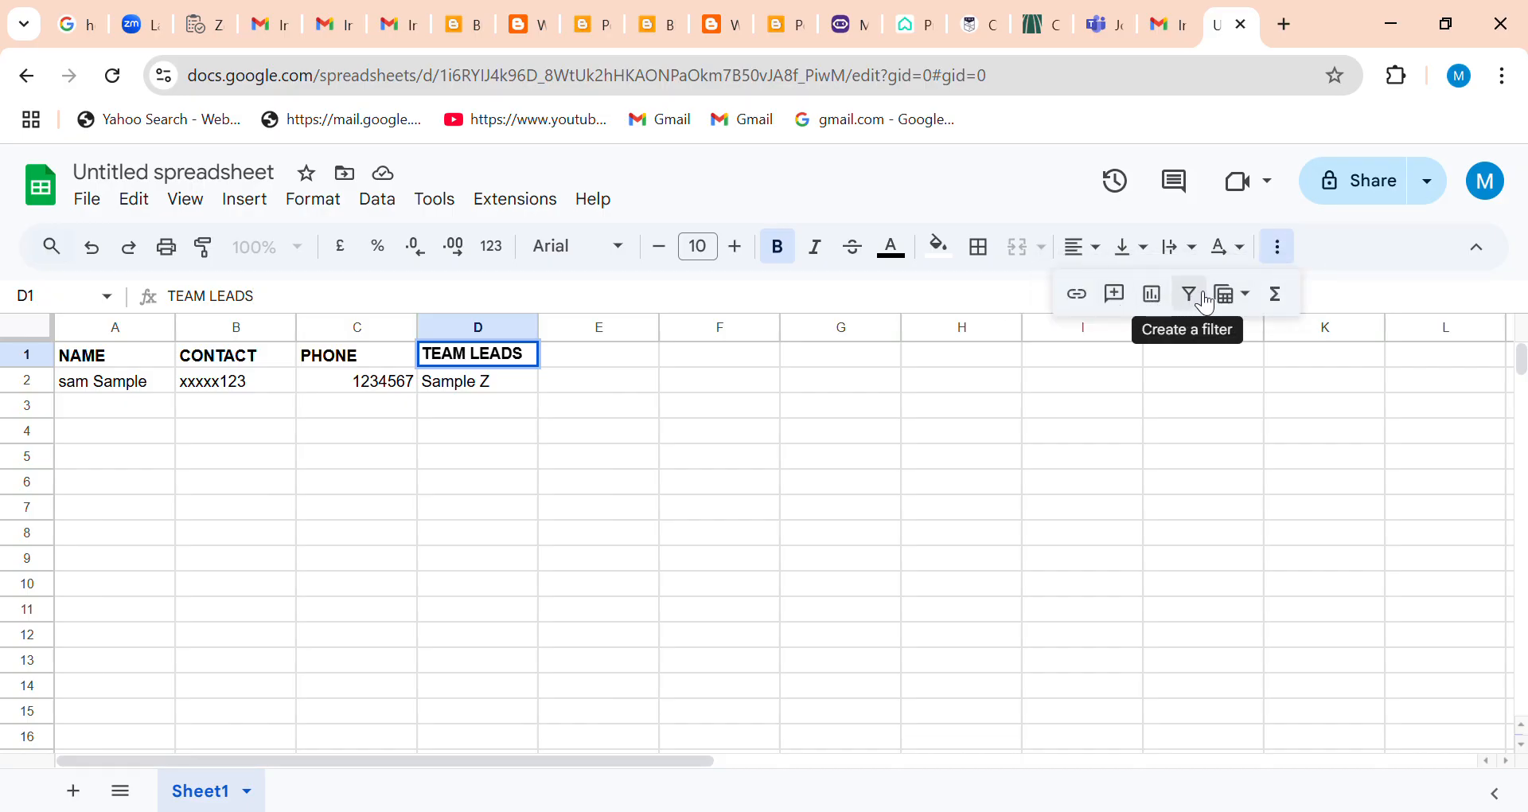
click(1153, 293)
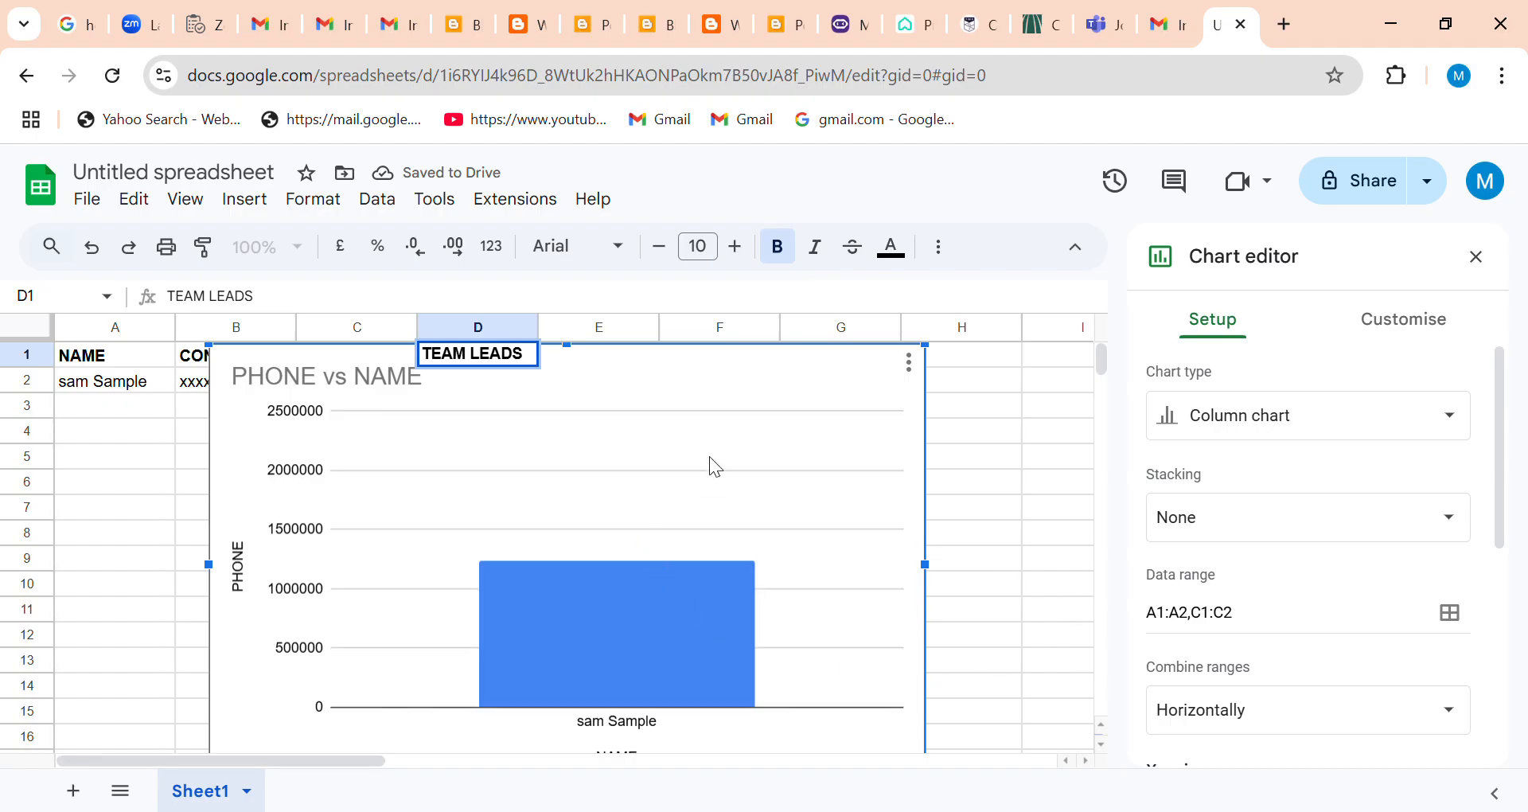
click(1033, 305)
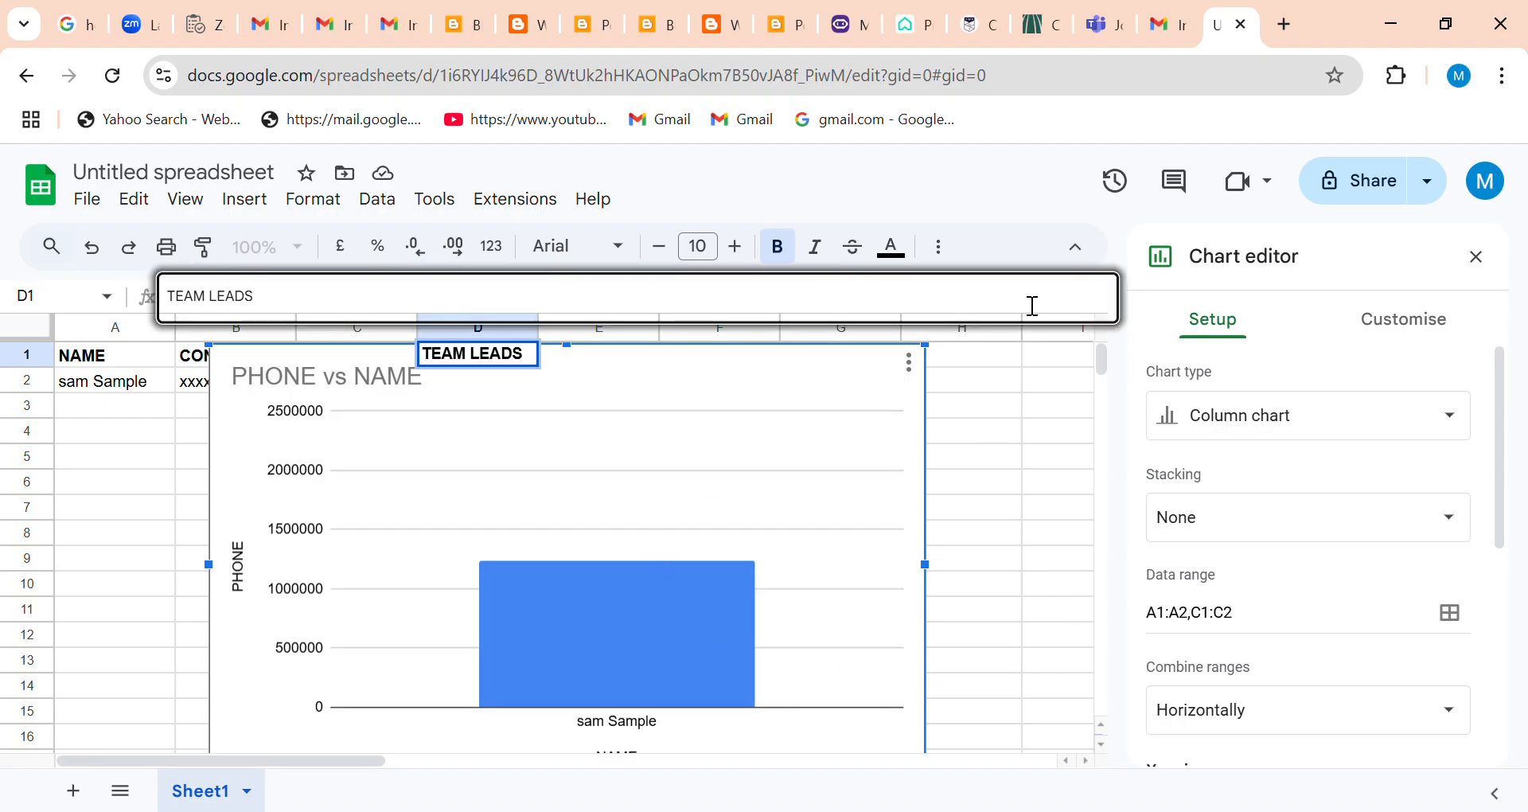
click(1475, 258)
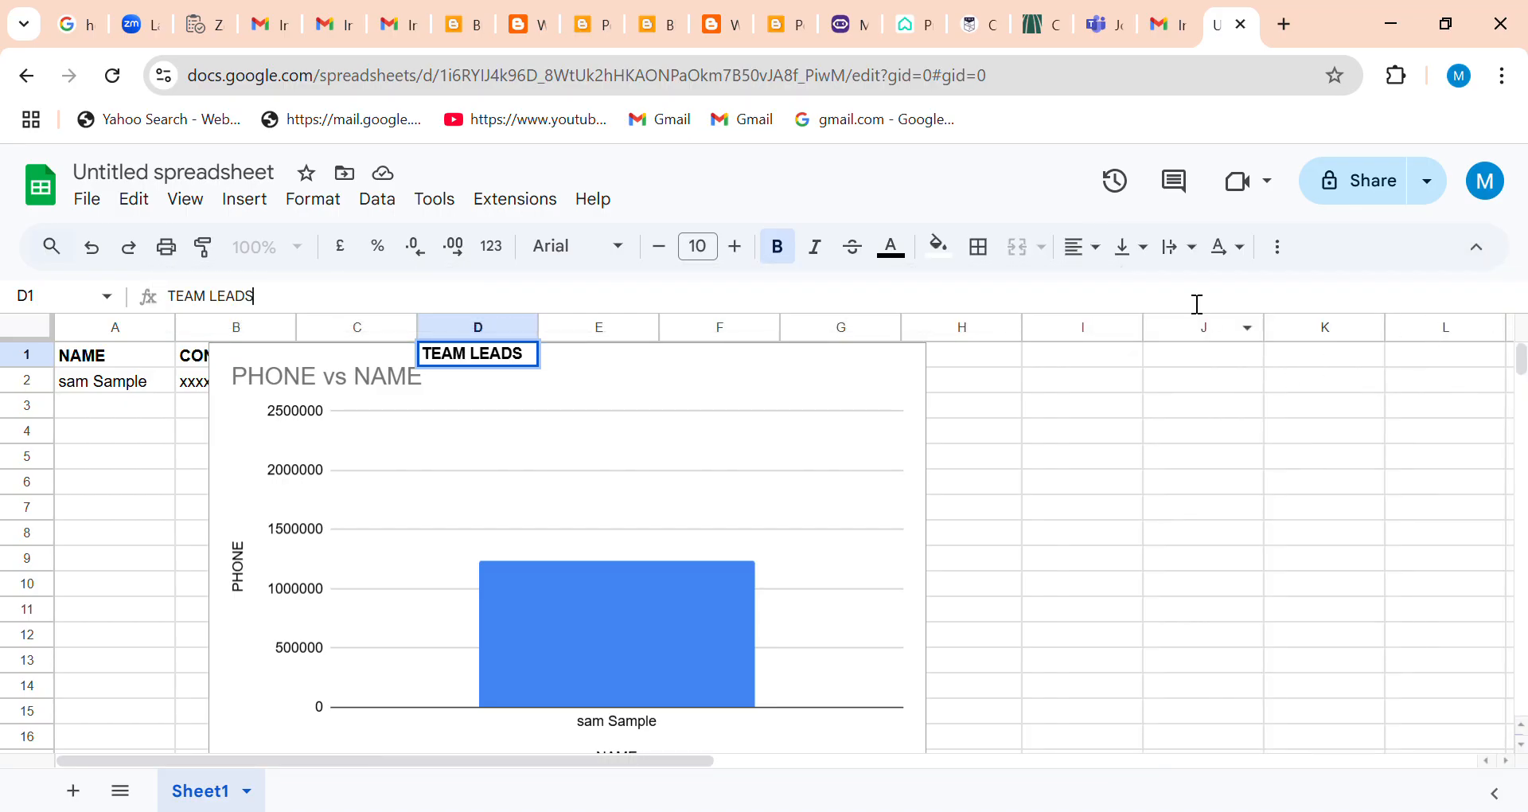
Delete the TEAM LEADS column D from the sheet.
mouse_move(1521, 358)
mouse_down()
mouse_move(1522, 387)
mouse_move(1522, 337)
mouse_up()
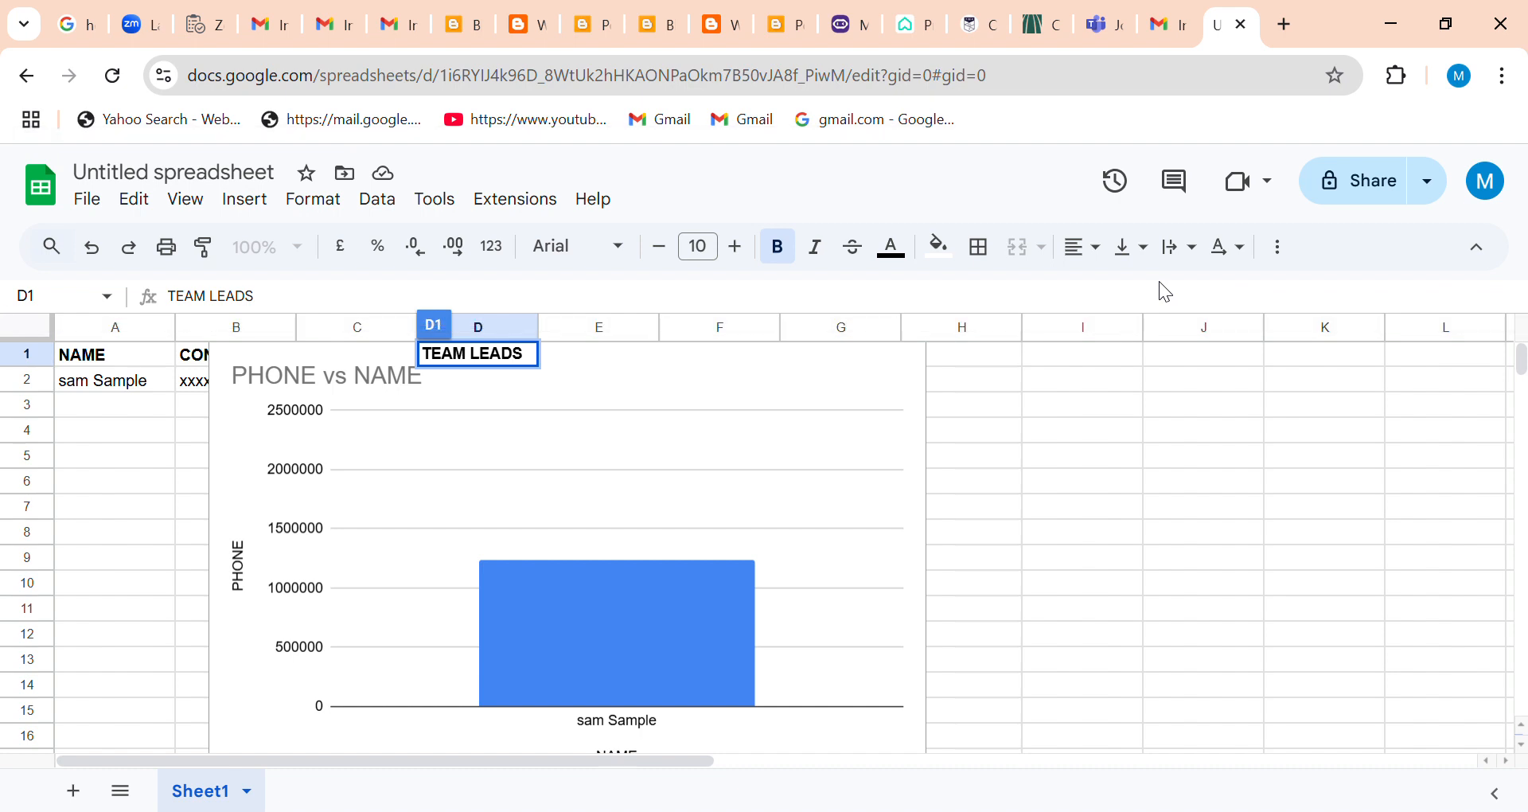
click(1006, 306)
click(395, 333)
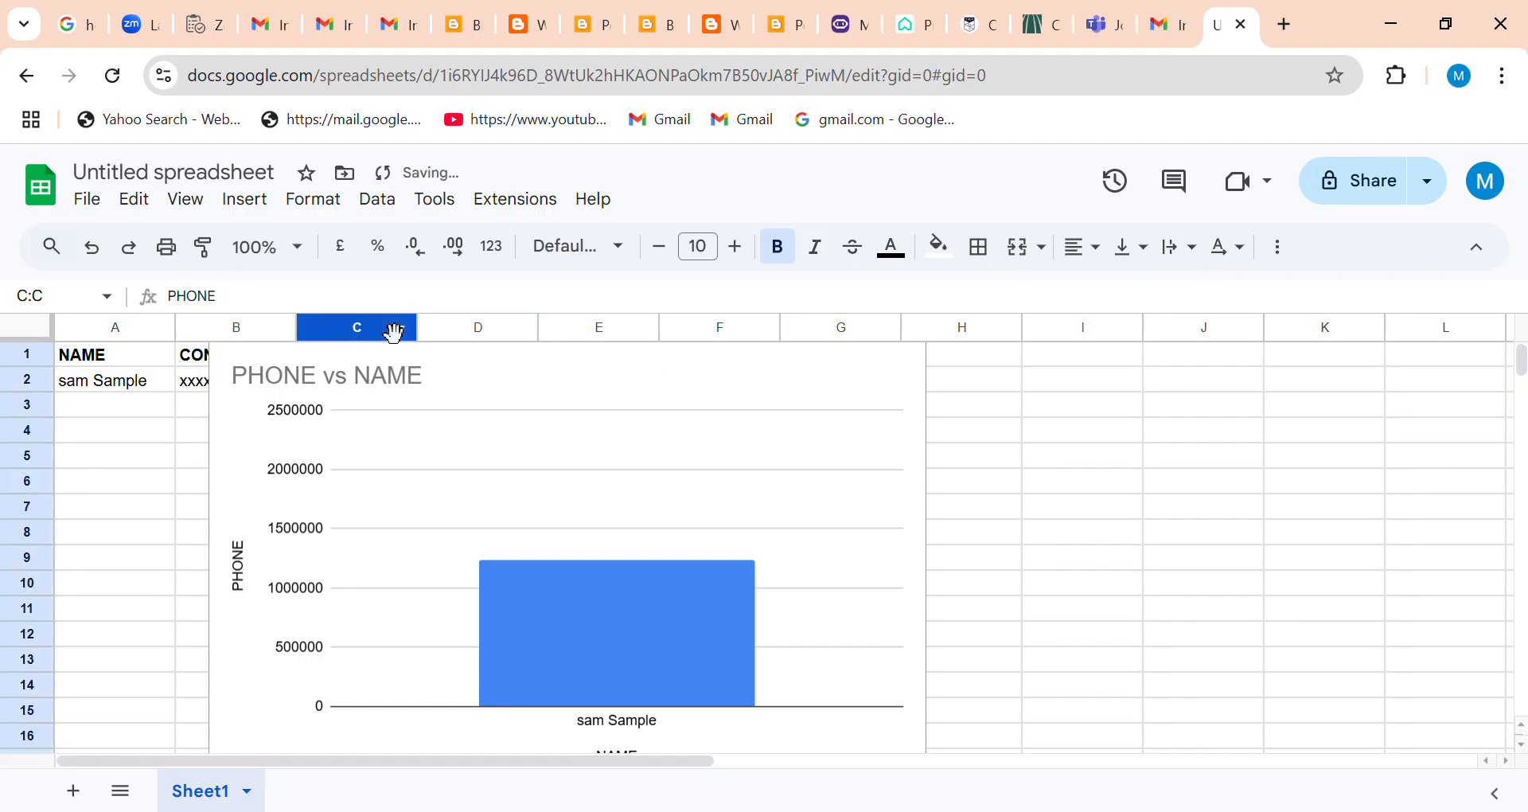
click(480, 334)
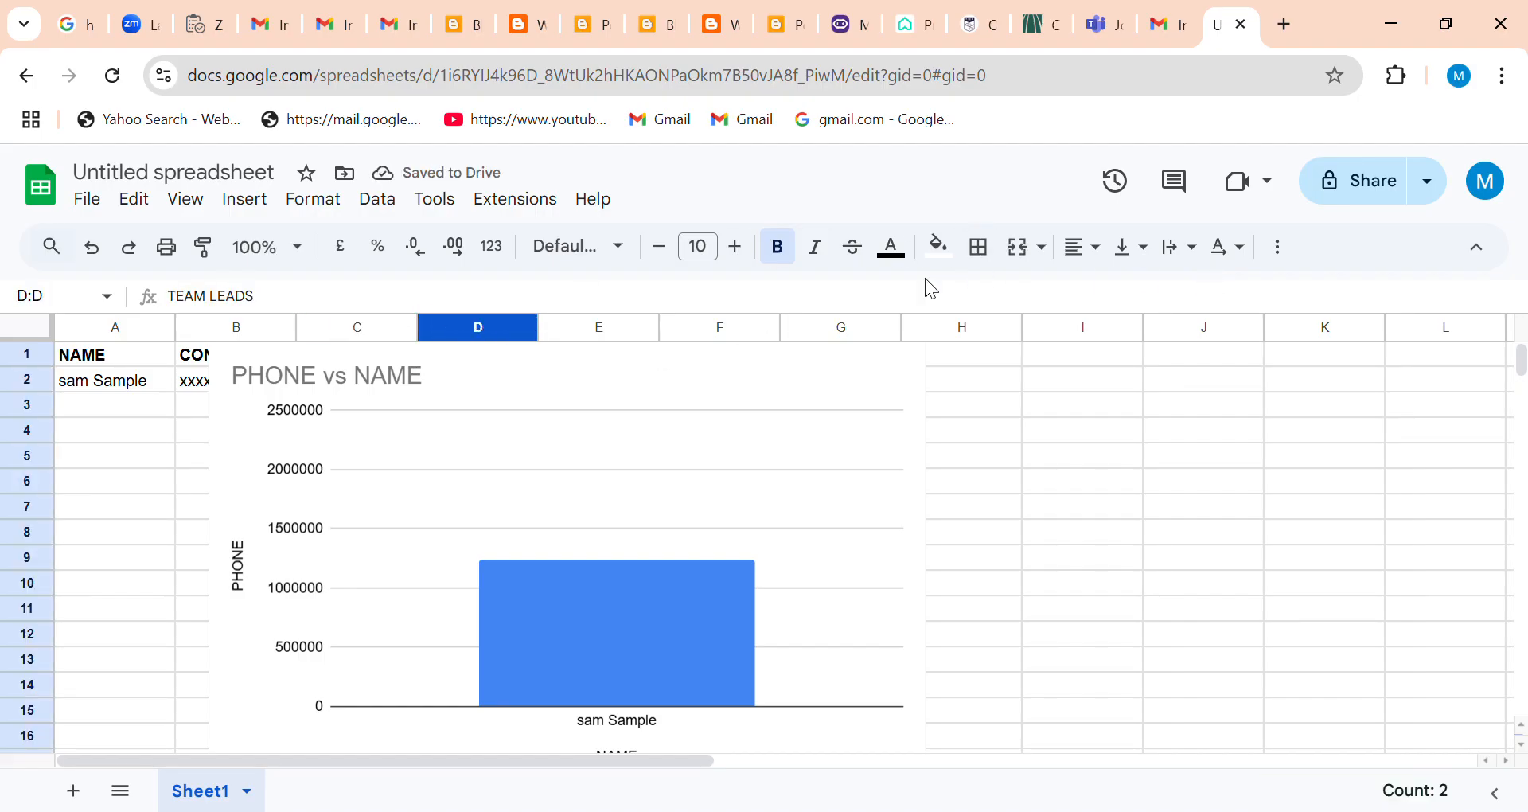
mouse_move(1522, 359)
mouse_down()
mouse_move(1525, 391)
mouse_move(1522, 348)
mouse_up()
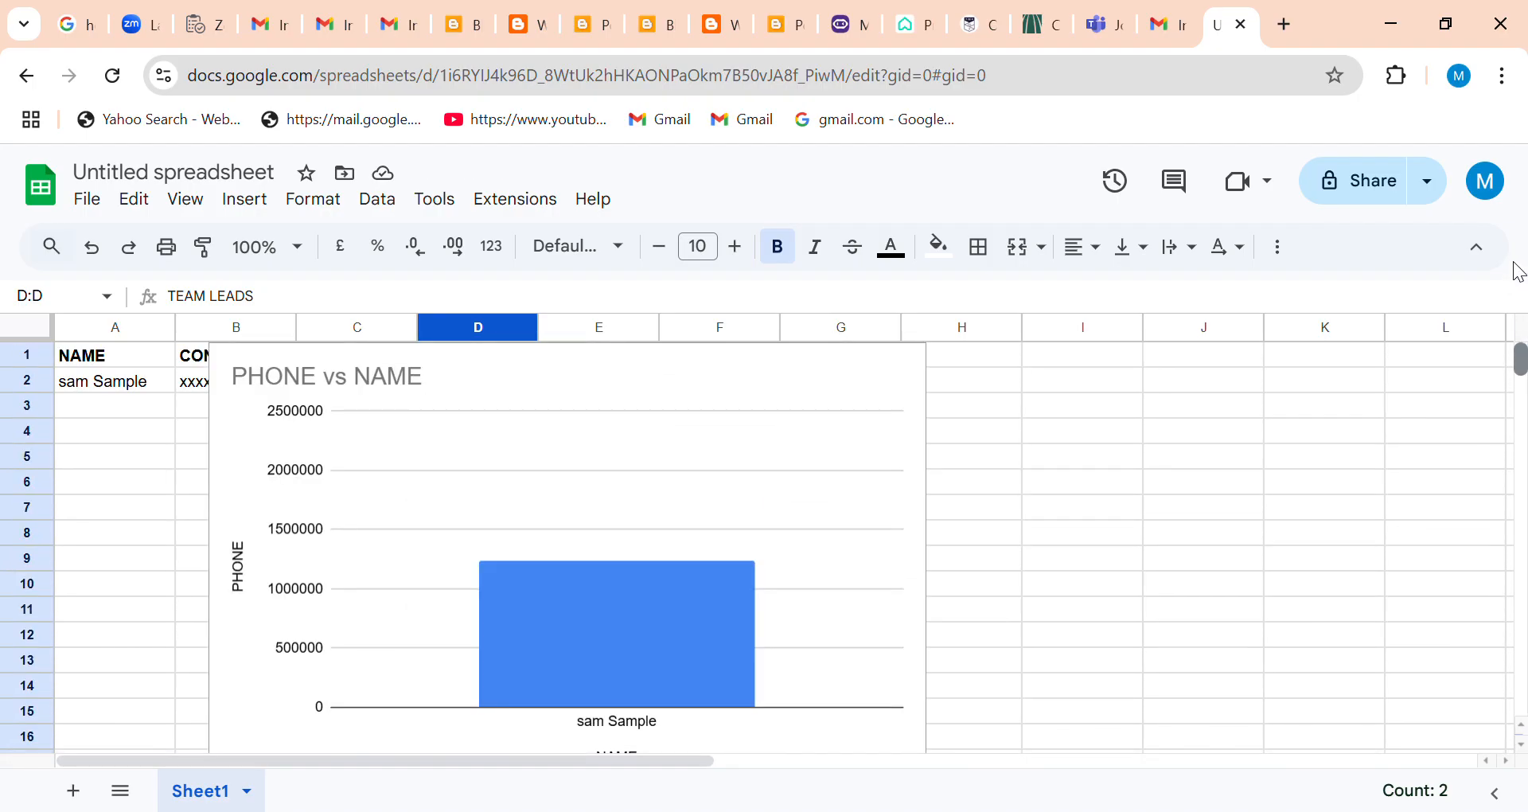
right_click(527, 334)
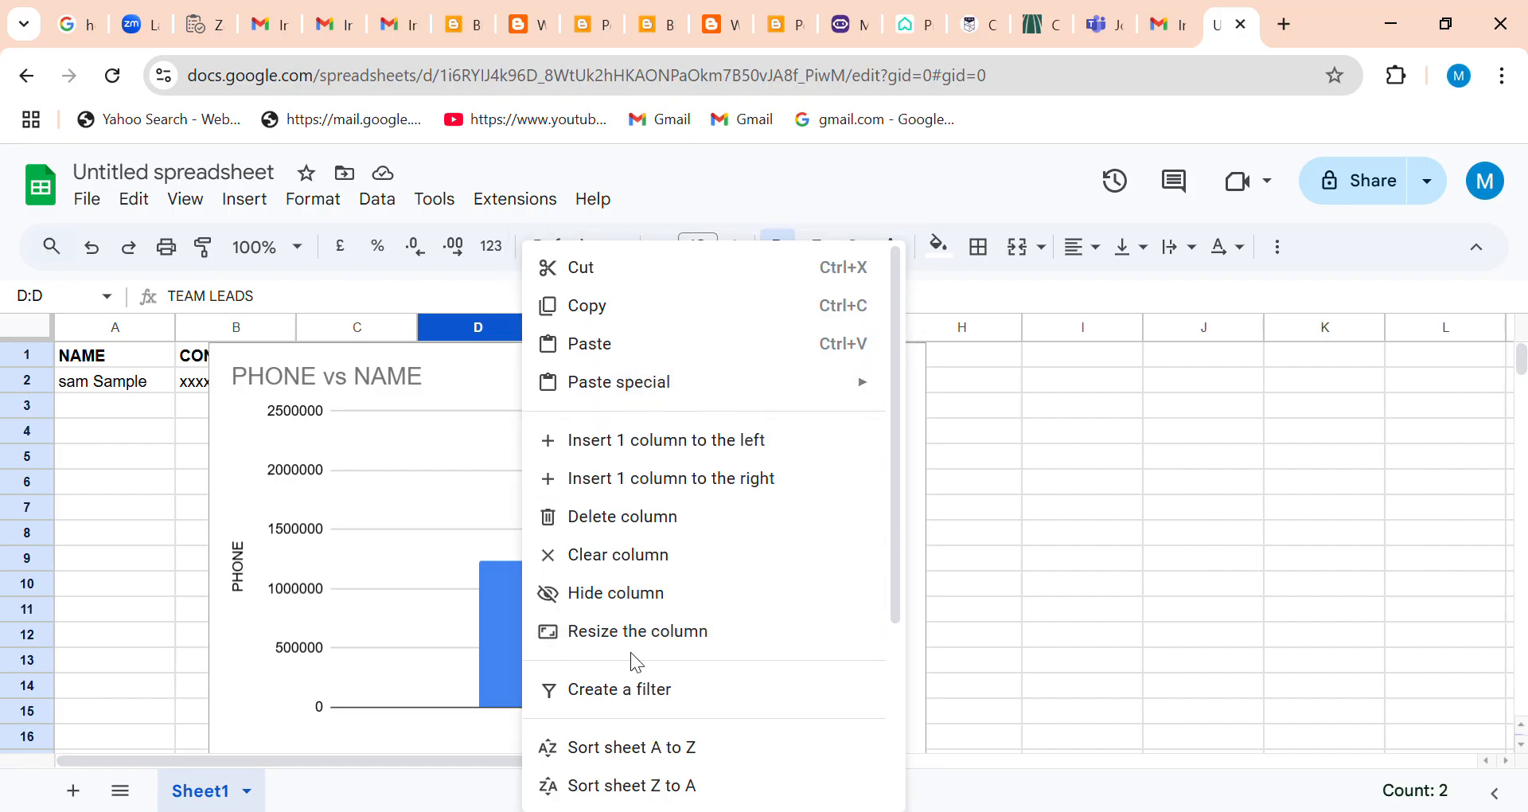
click(634, 518)
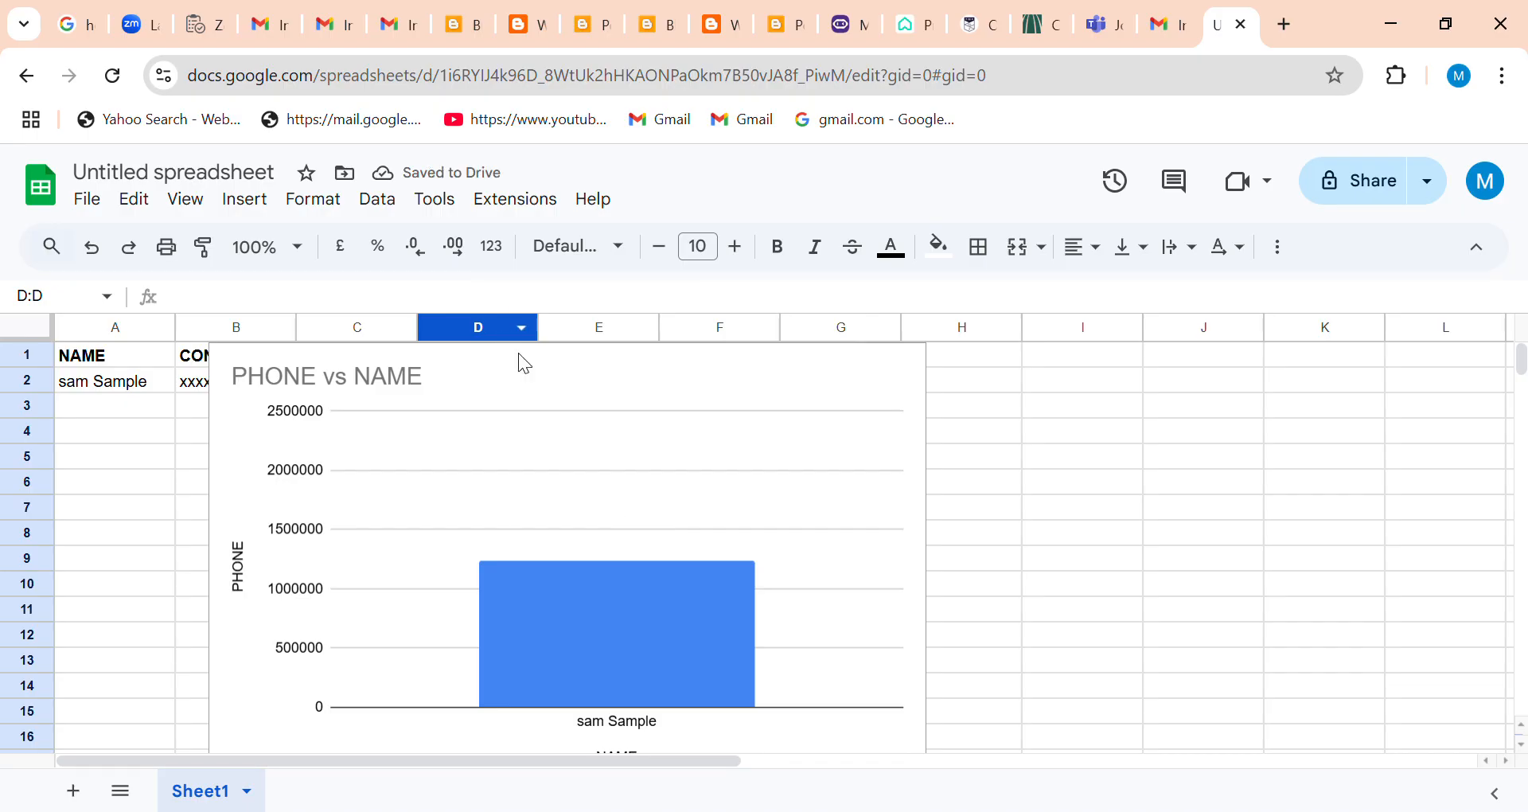
click(601, 630)
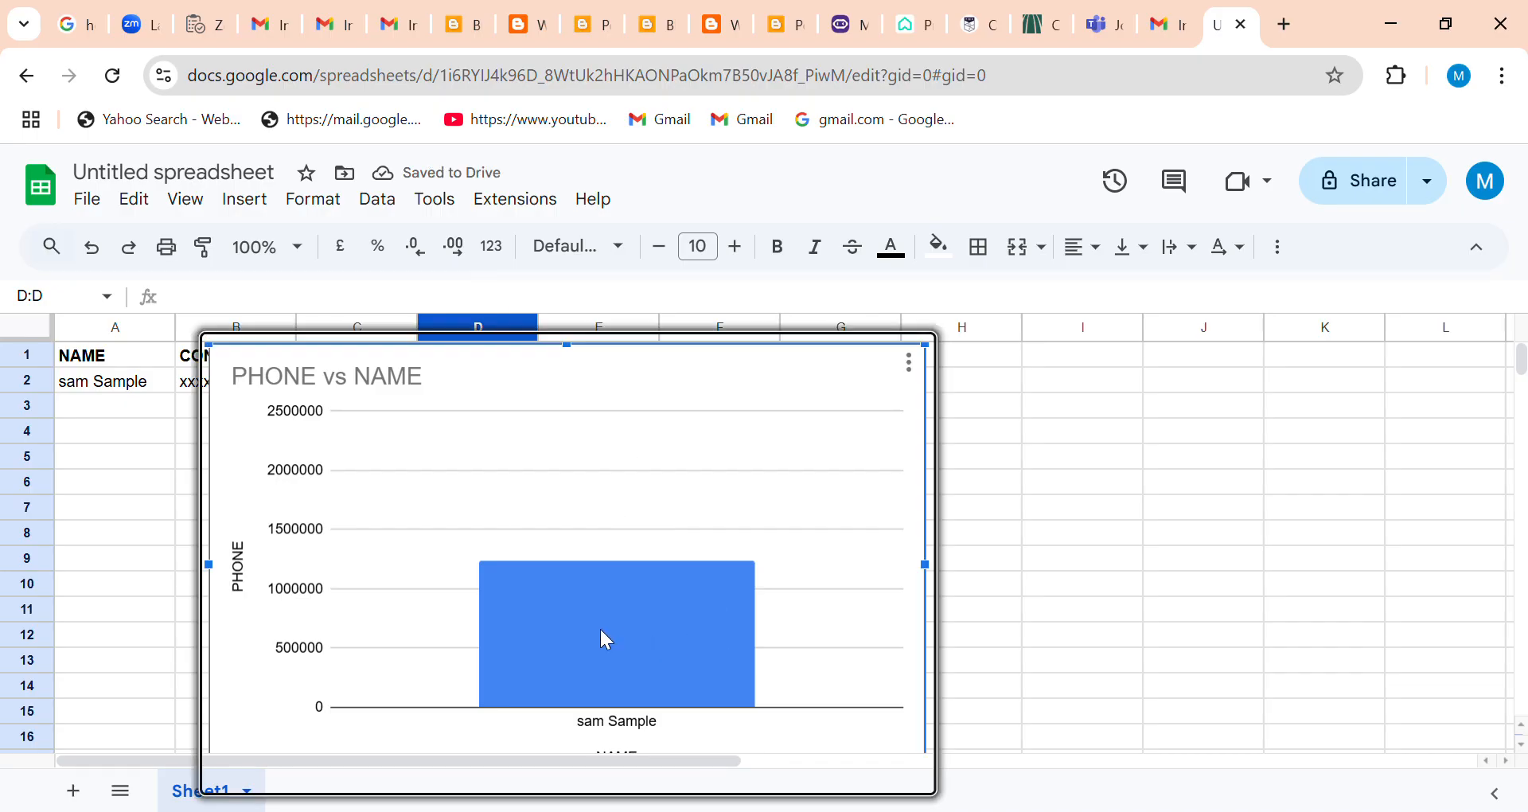
right_click(601, 630)
mouse_move(675, 597)
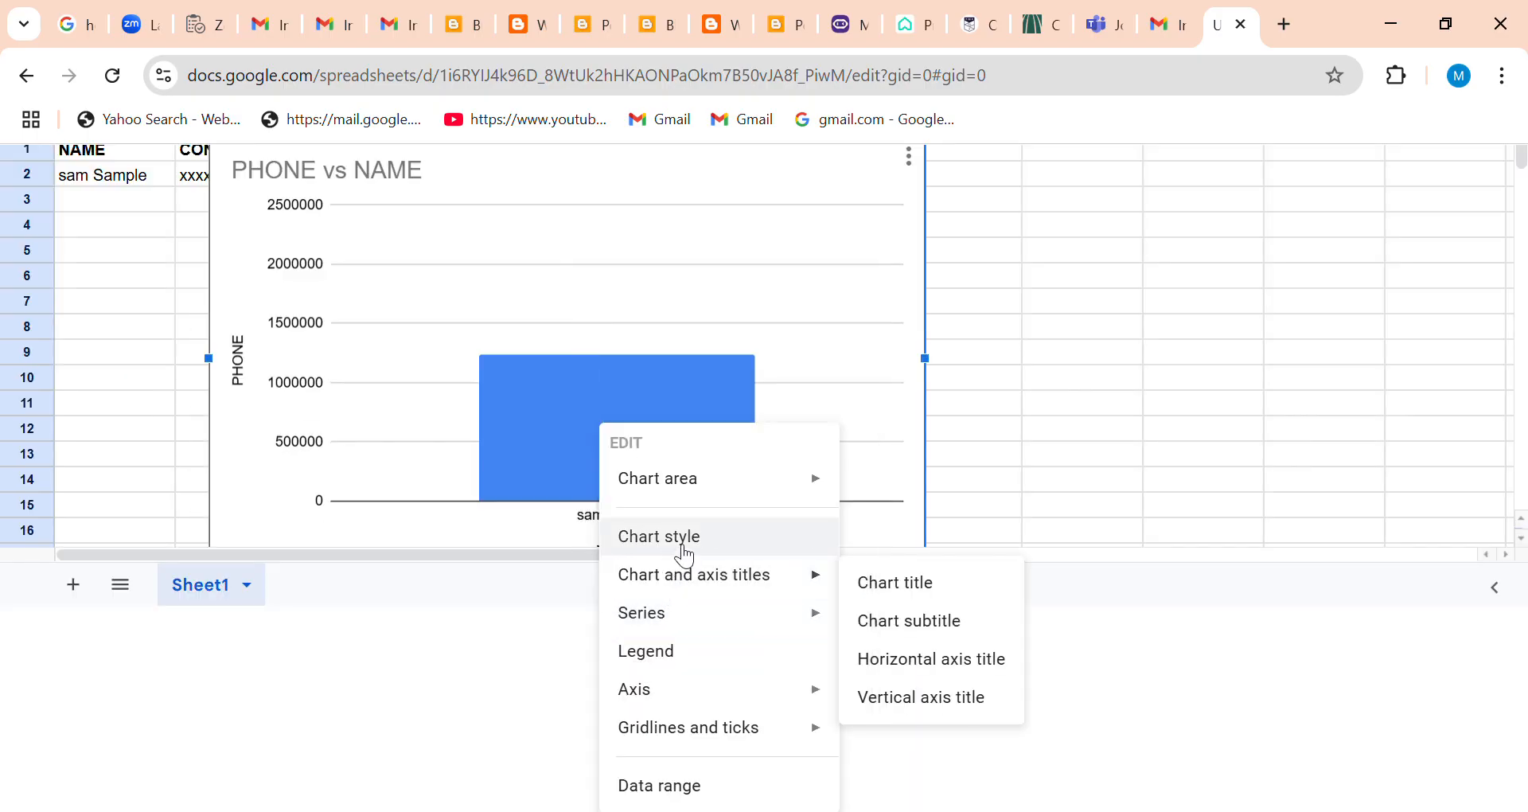
click(524, 708)
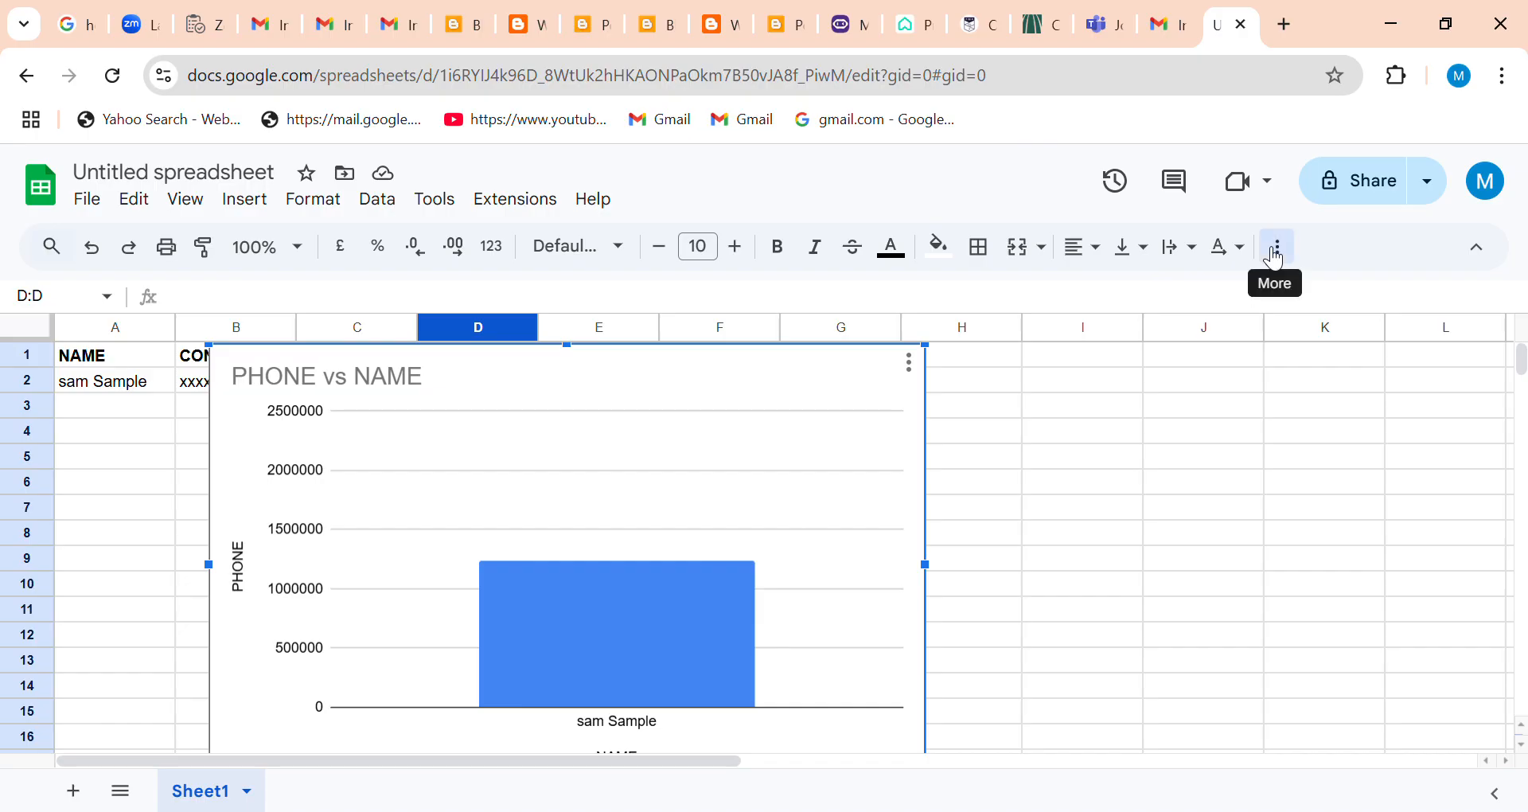
click(1276, 258)
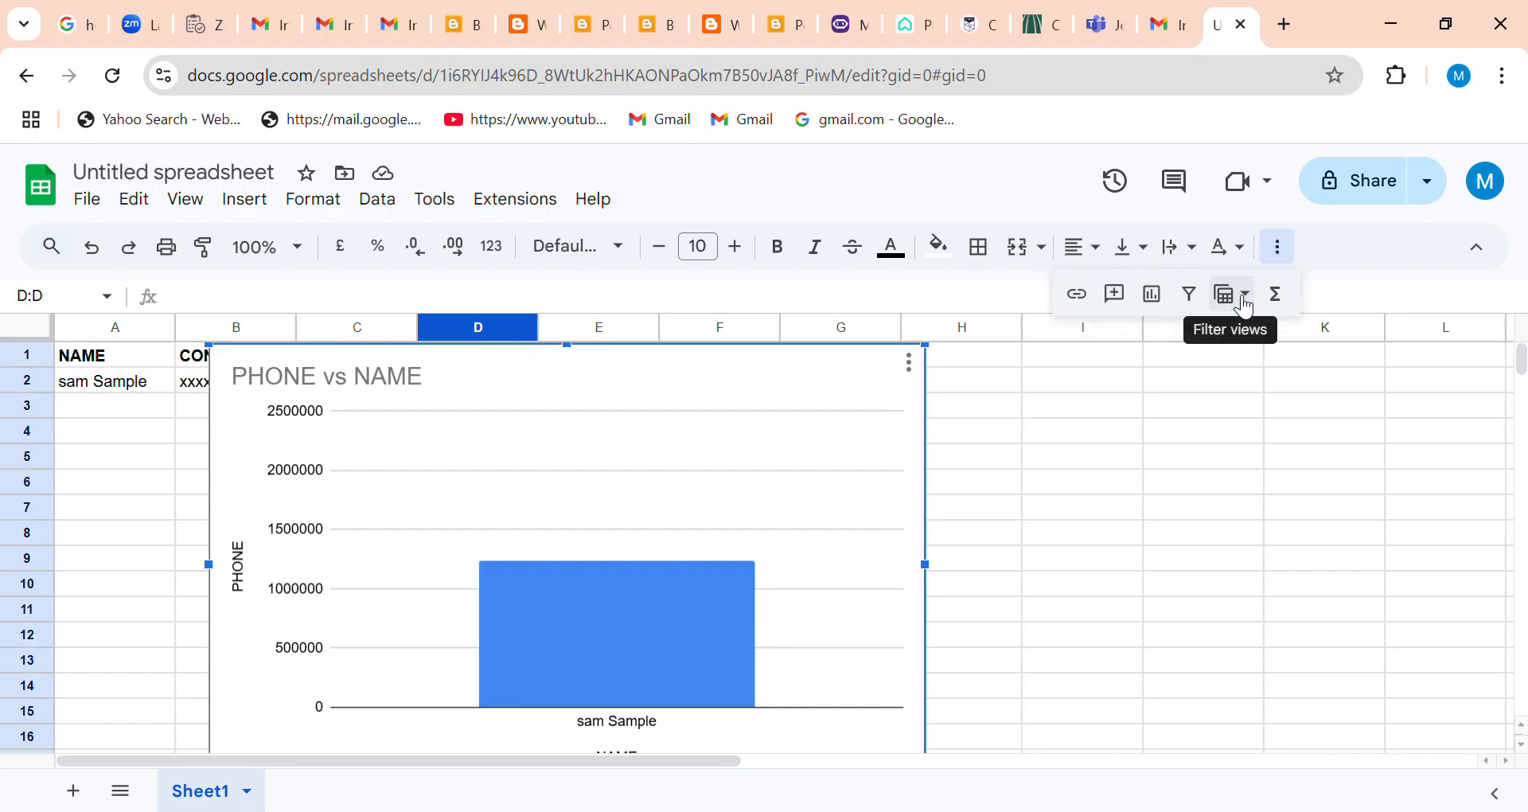
click(1245, 308)
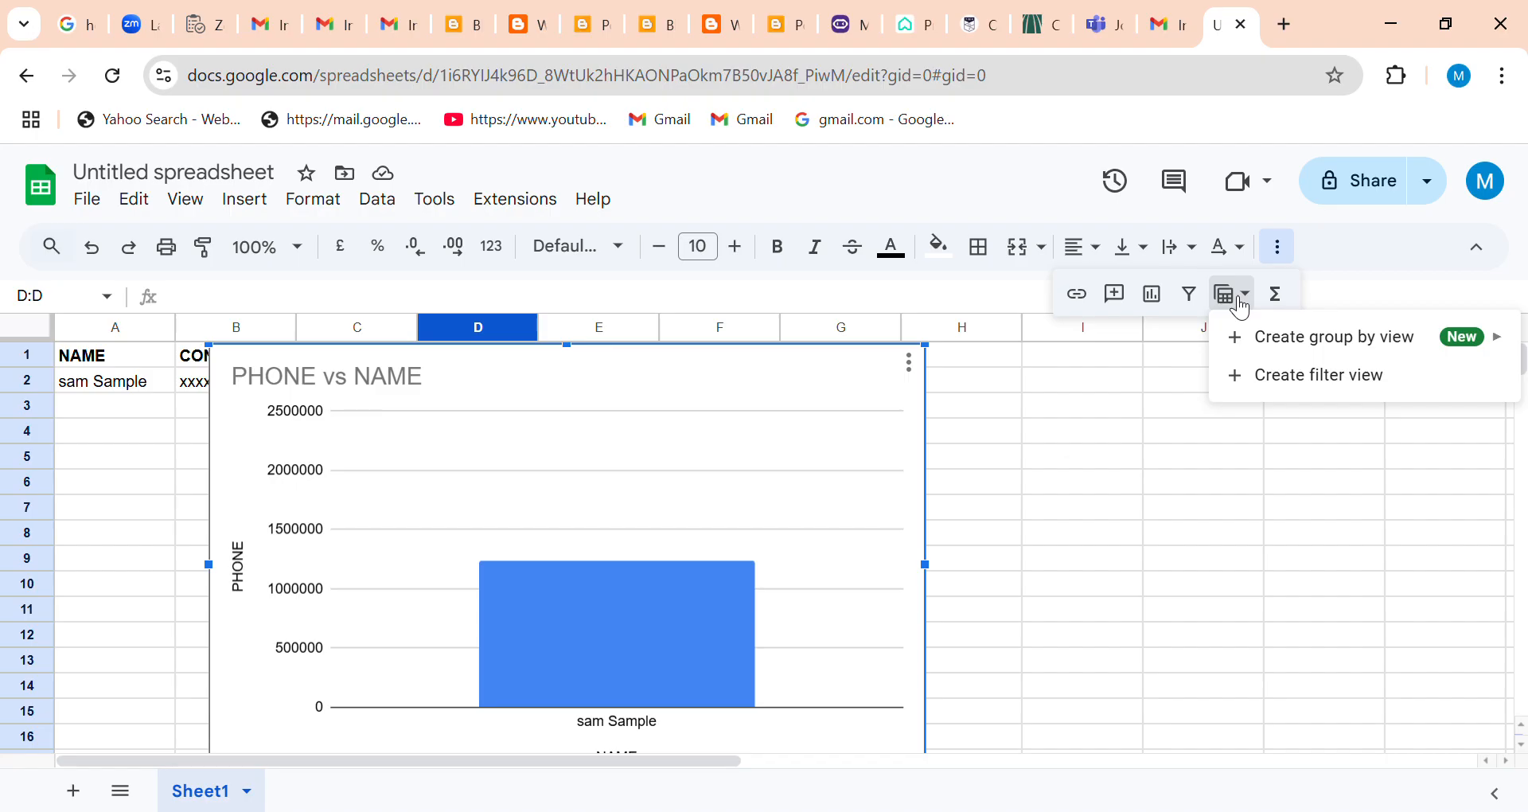
click(1361, 266)
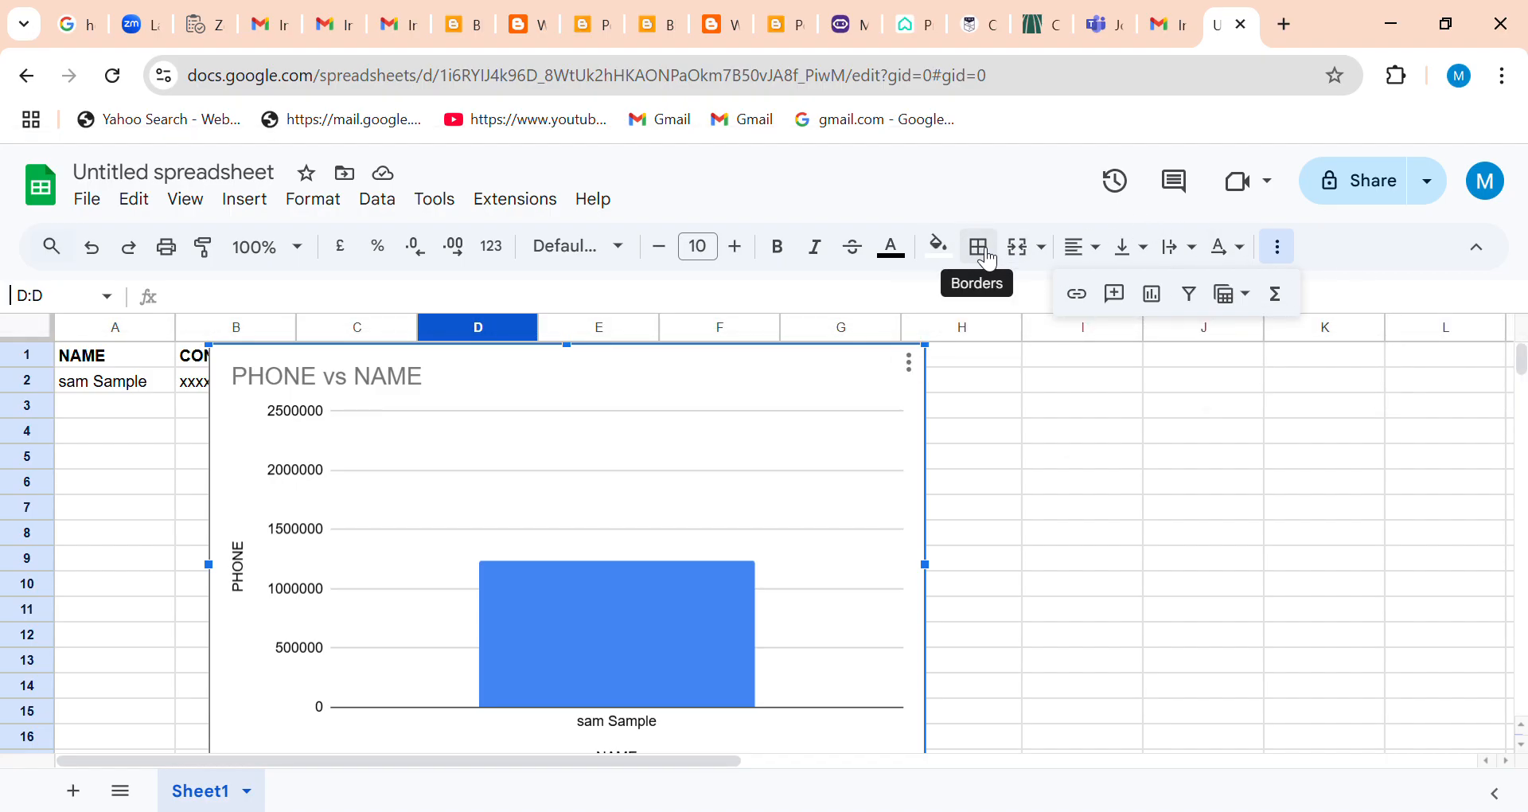
Set the fill colour of the whole column D to red.
click(988, 261)
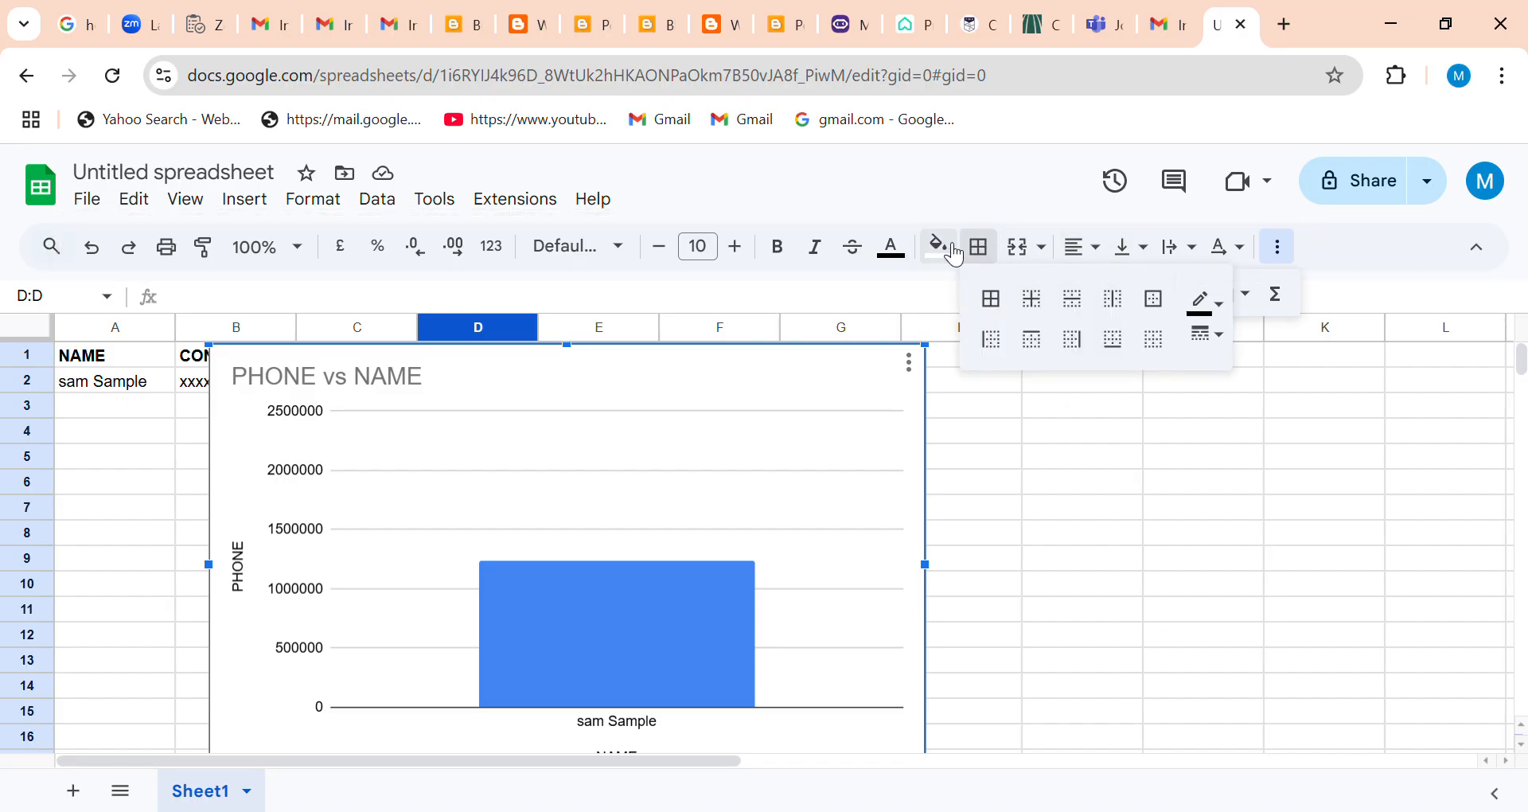
click(955, 252)
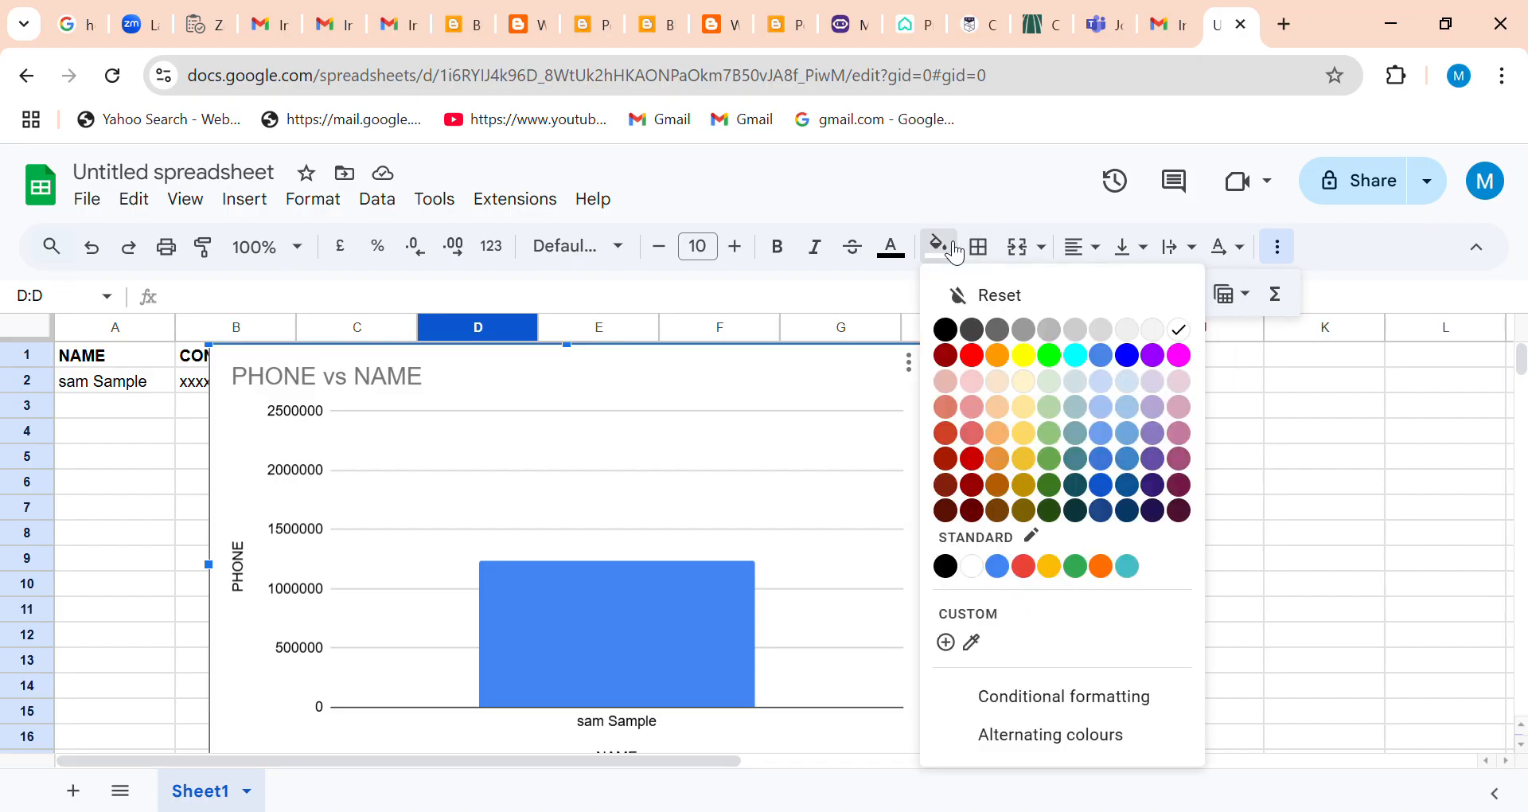
click(972, 355)
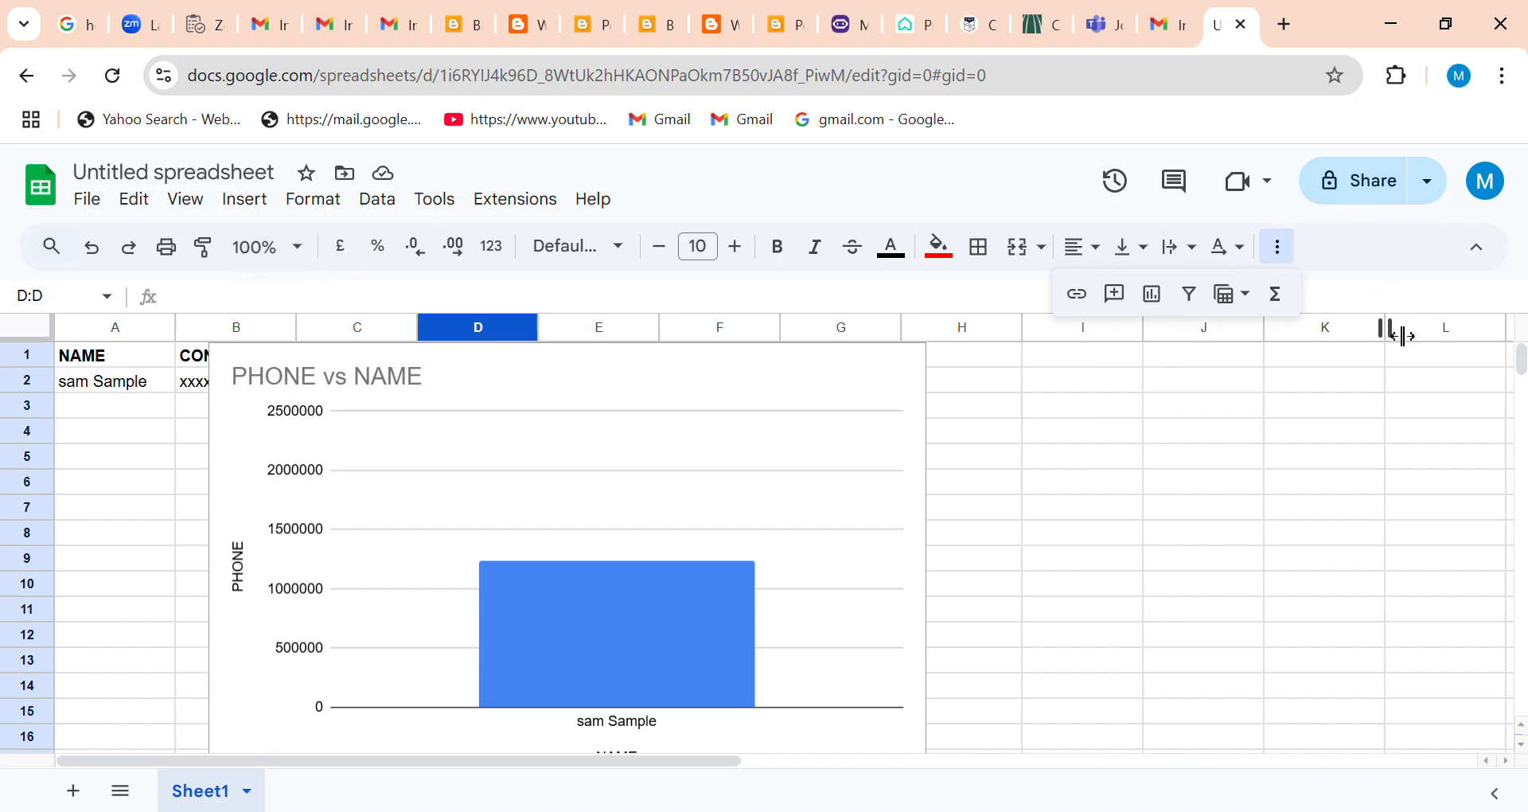
Start a new video meeting alongside the spreadsheet and leave the call.
click(1284, 198)
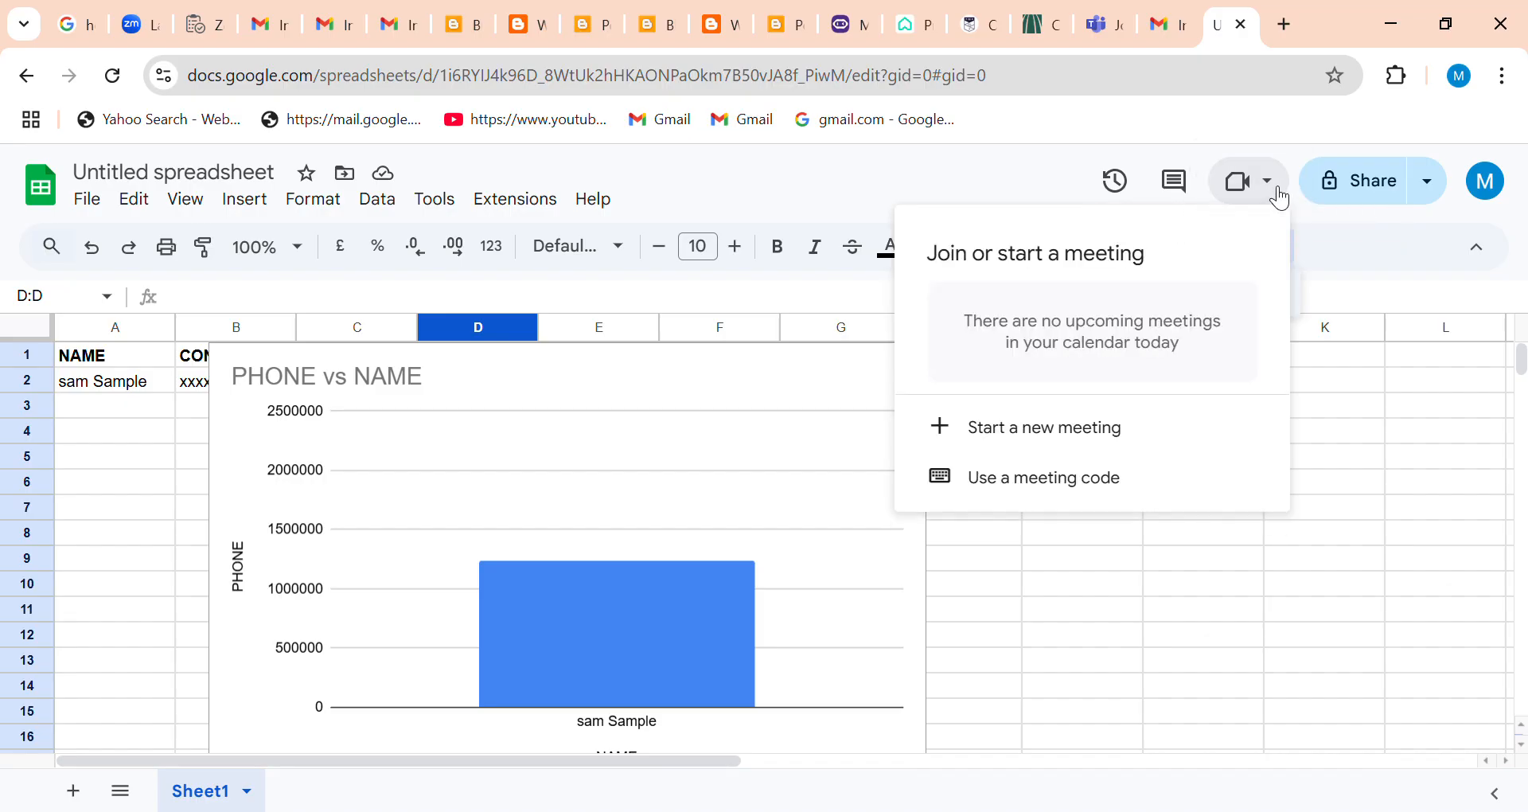
click(1000, 434)
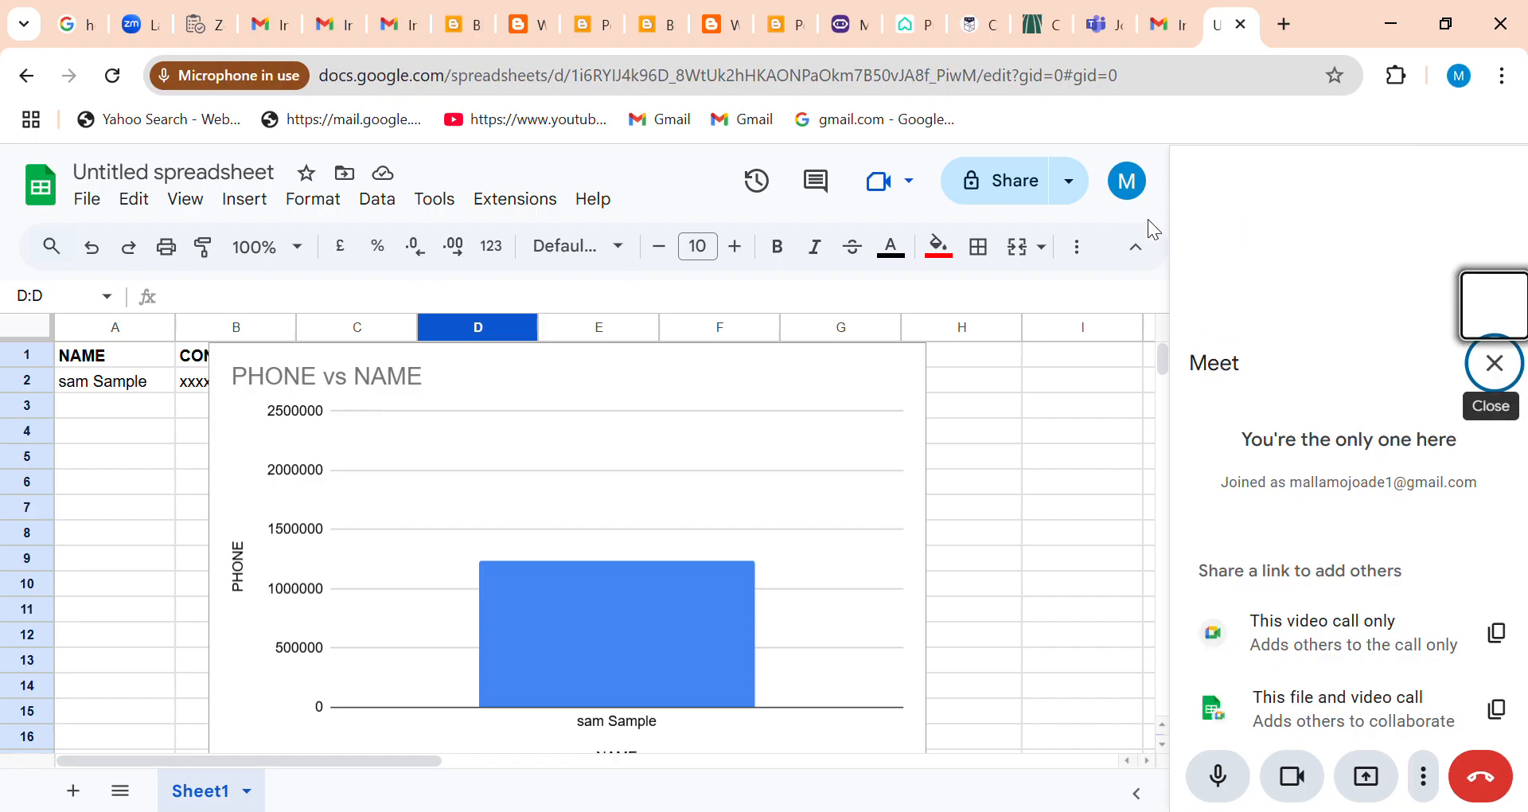
click(1494, 364)
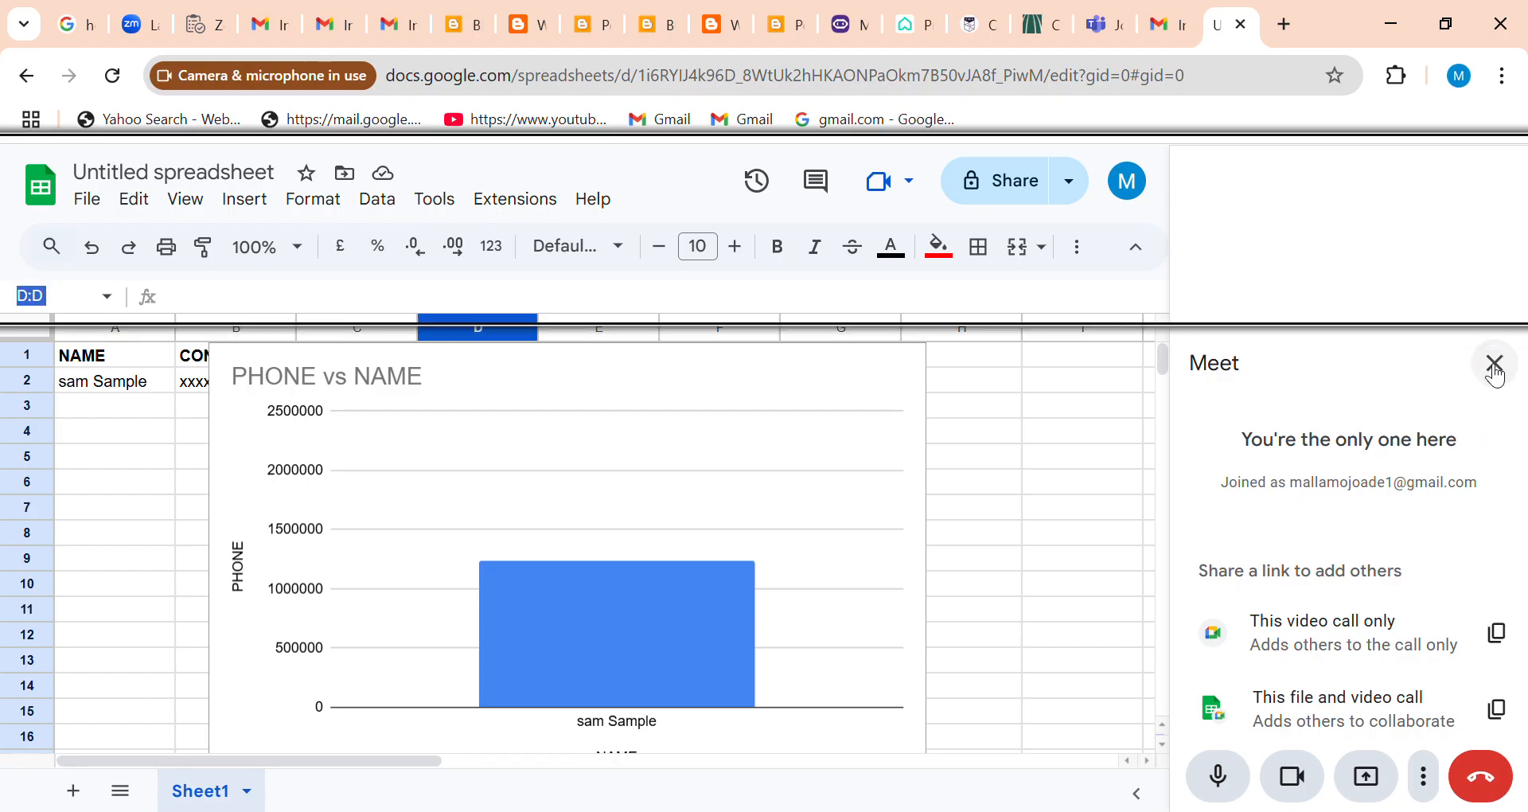
click(1494, 366)
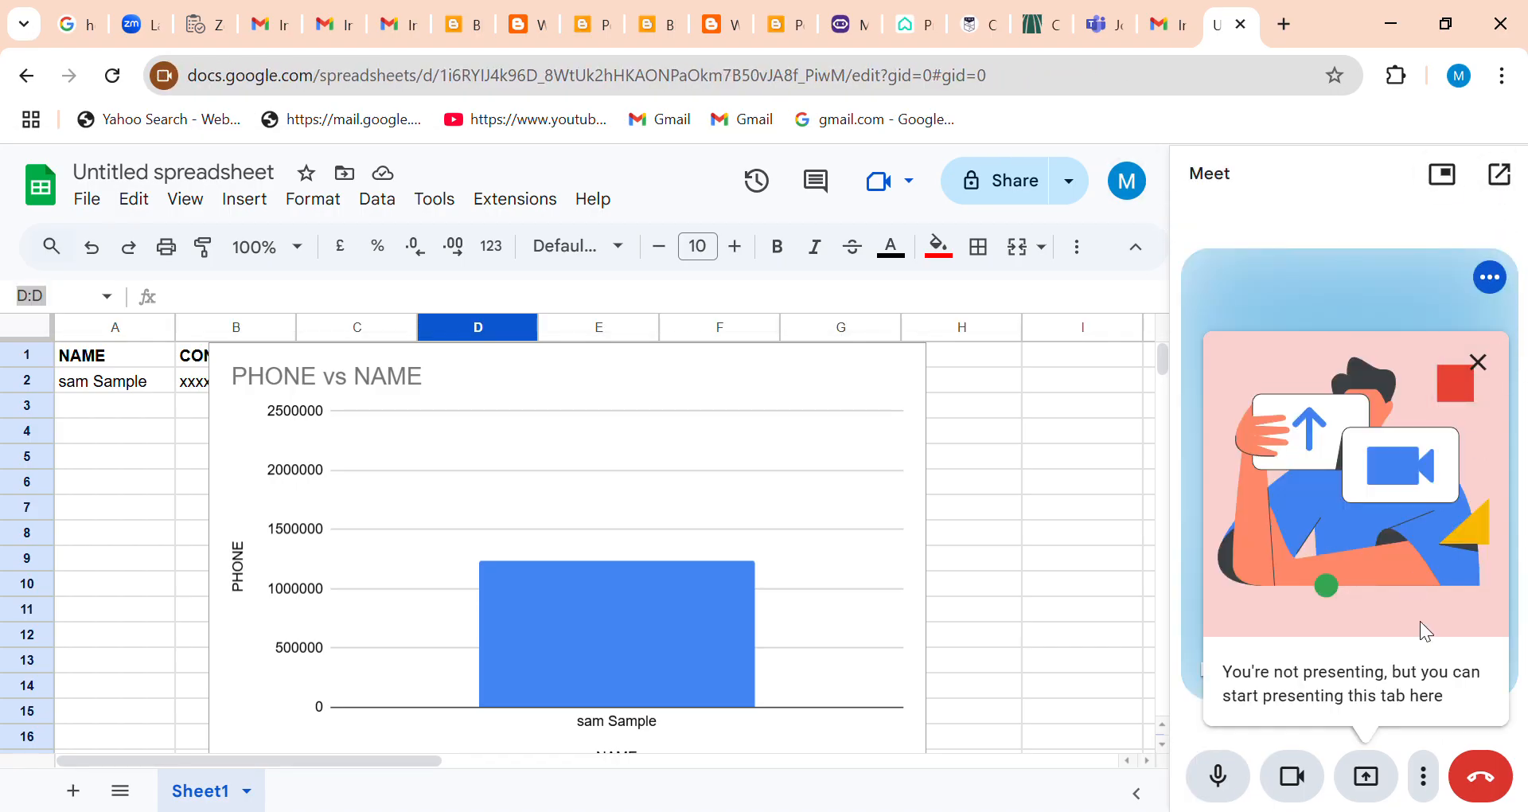
click(1499, 782)
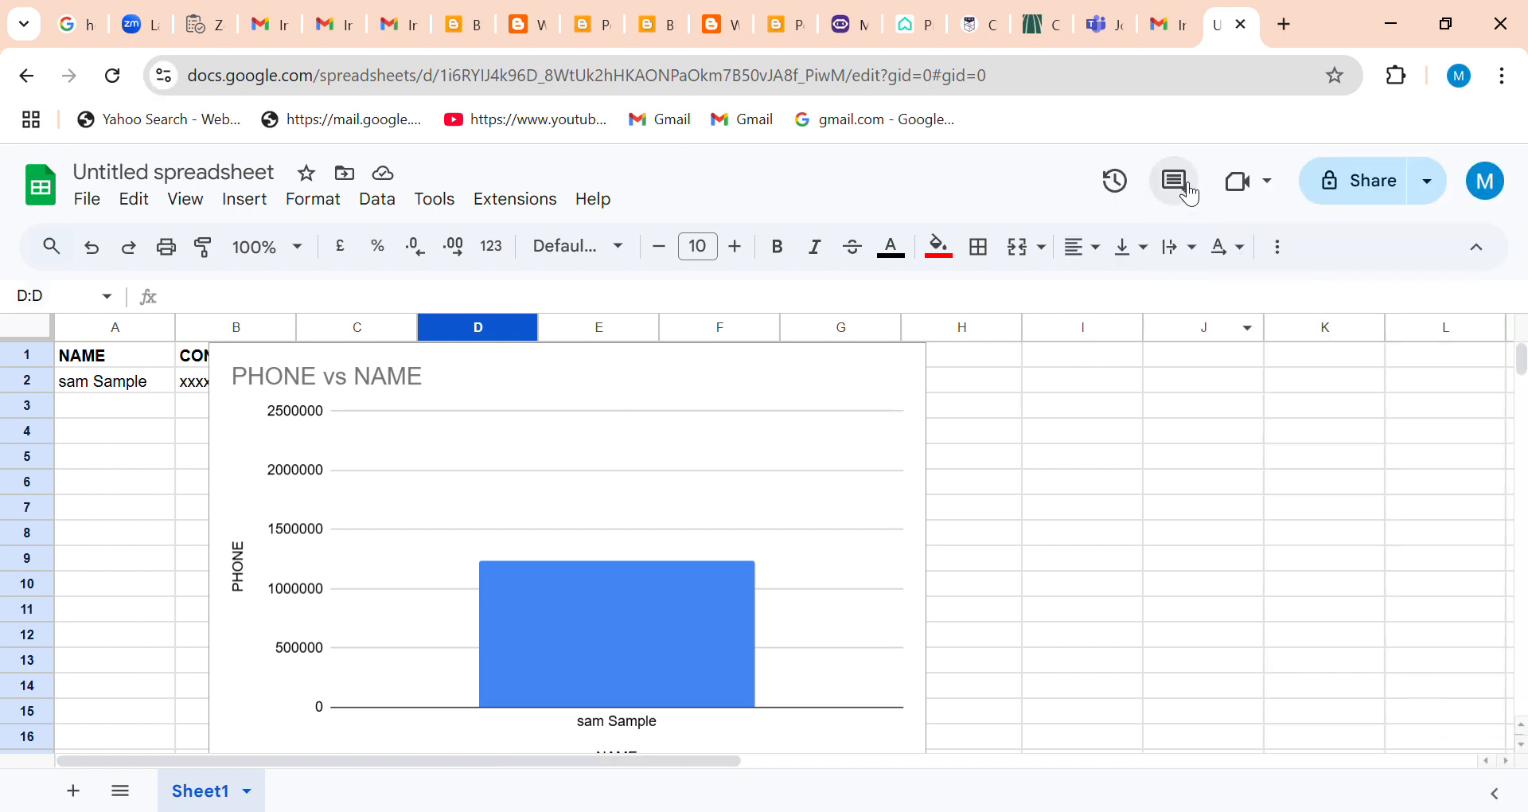
click(1432, 190)
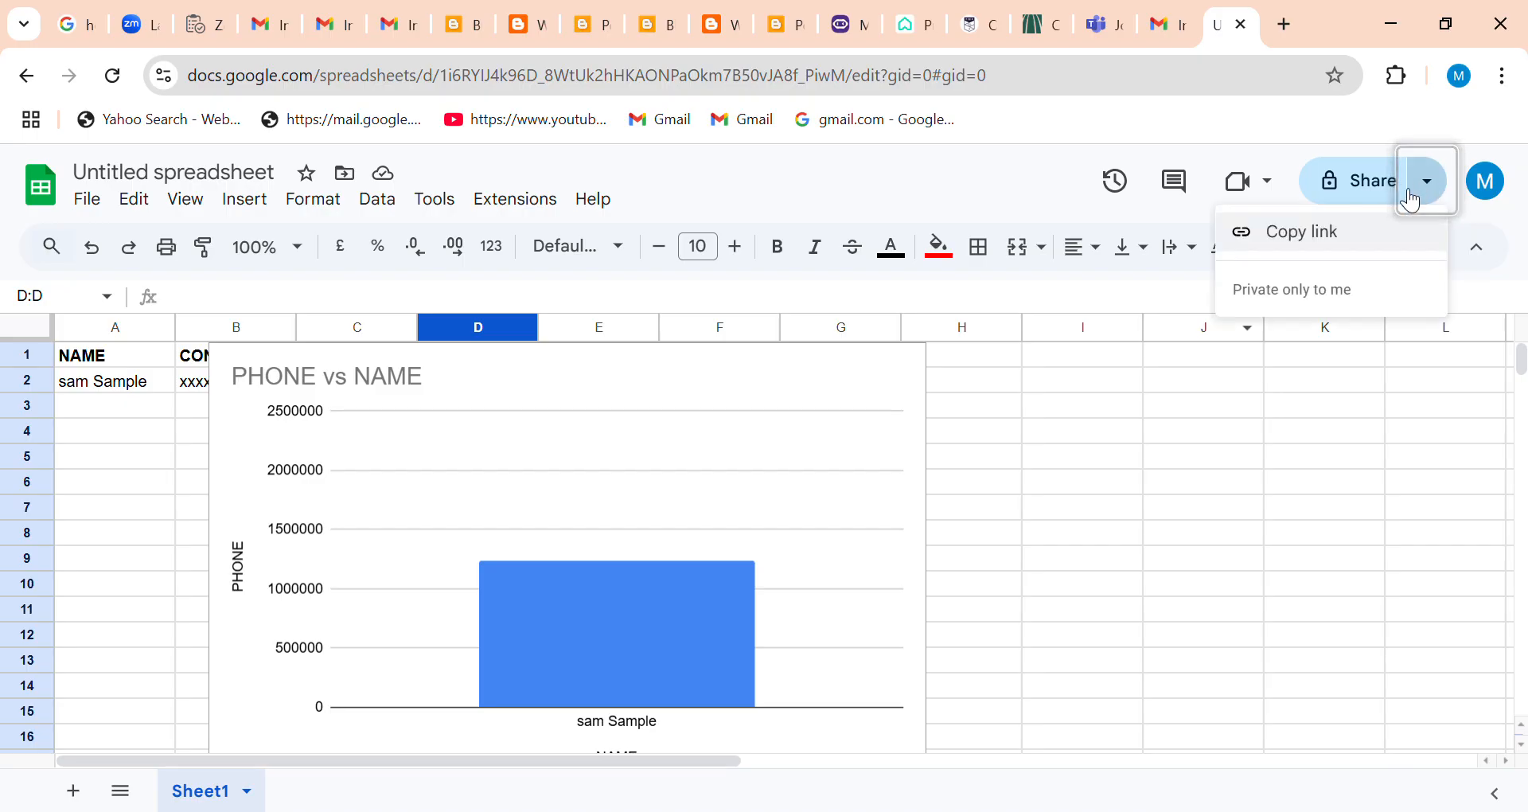
click(1296, 197)
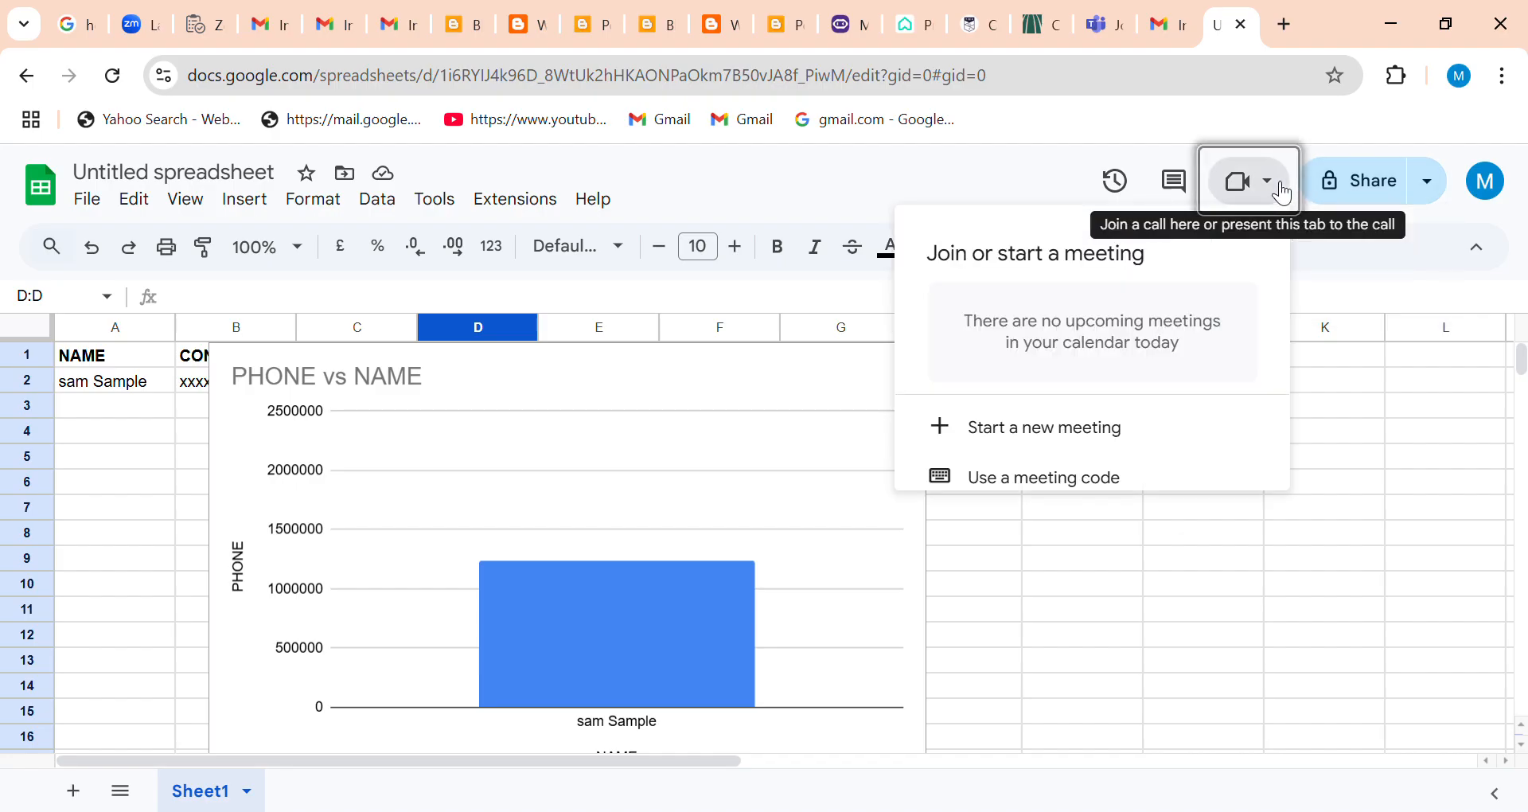
click(1385, 250)
click(1483, 250)
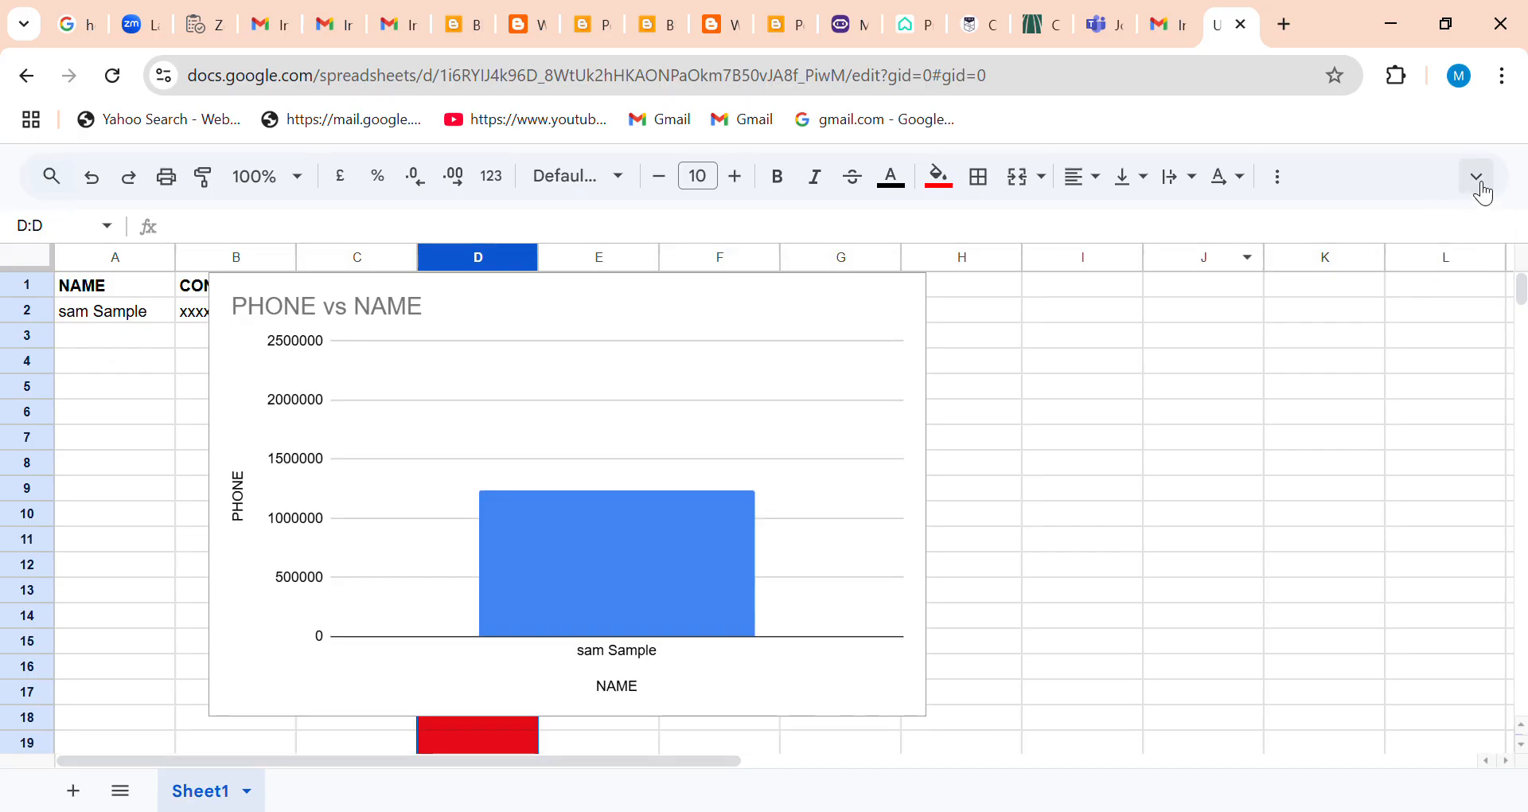
click(1481, 174)
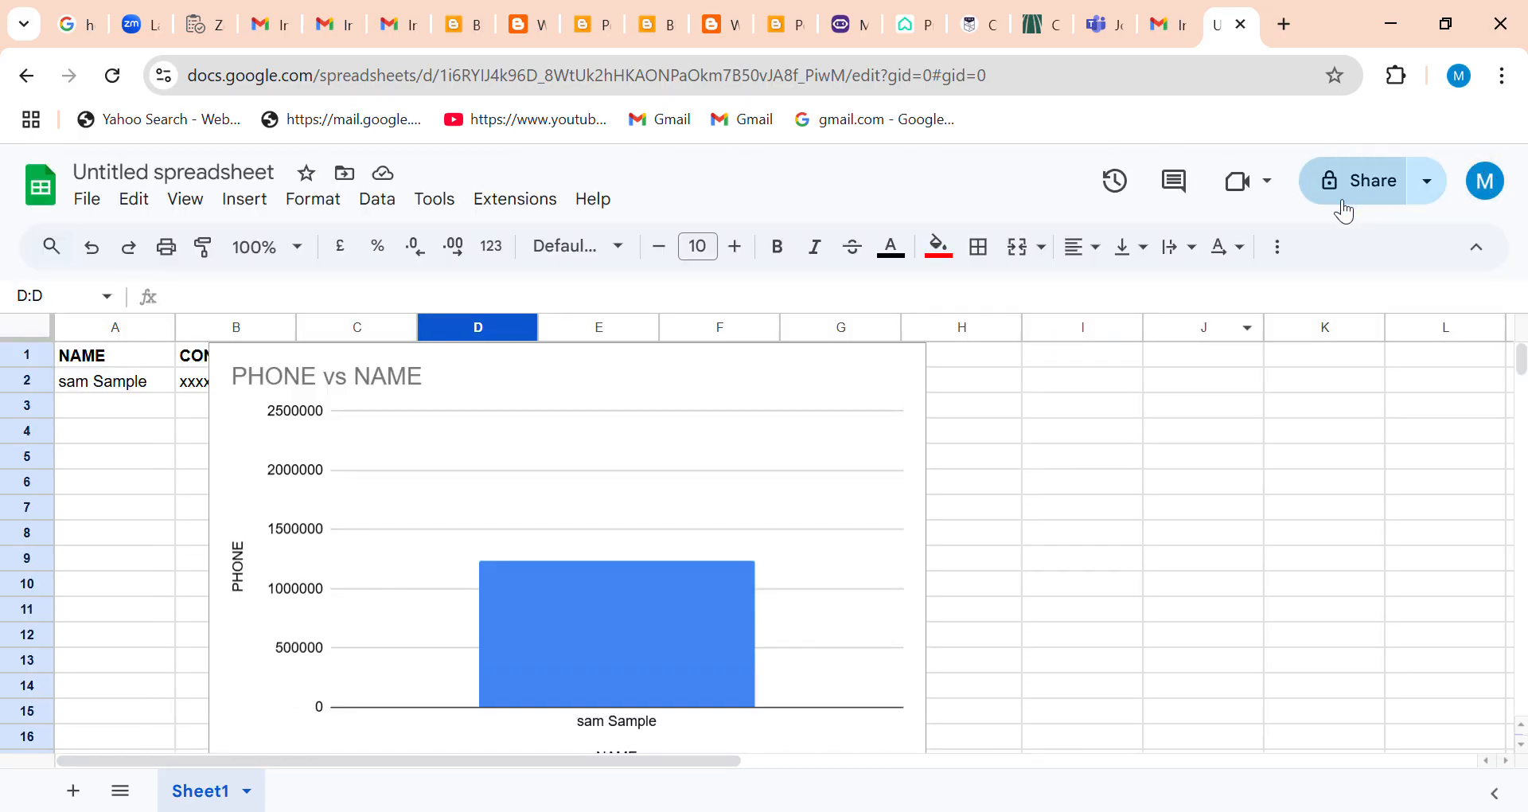
Start sharing the spreadsheet and name it Sample Sheet.
click(1354, 185)
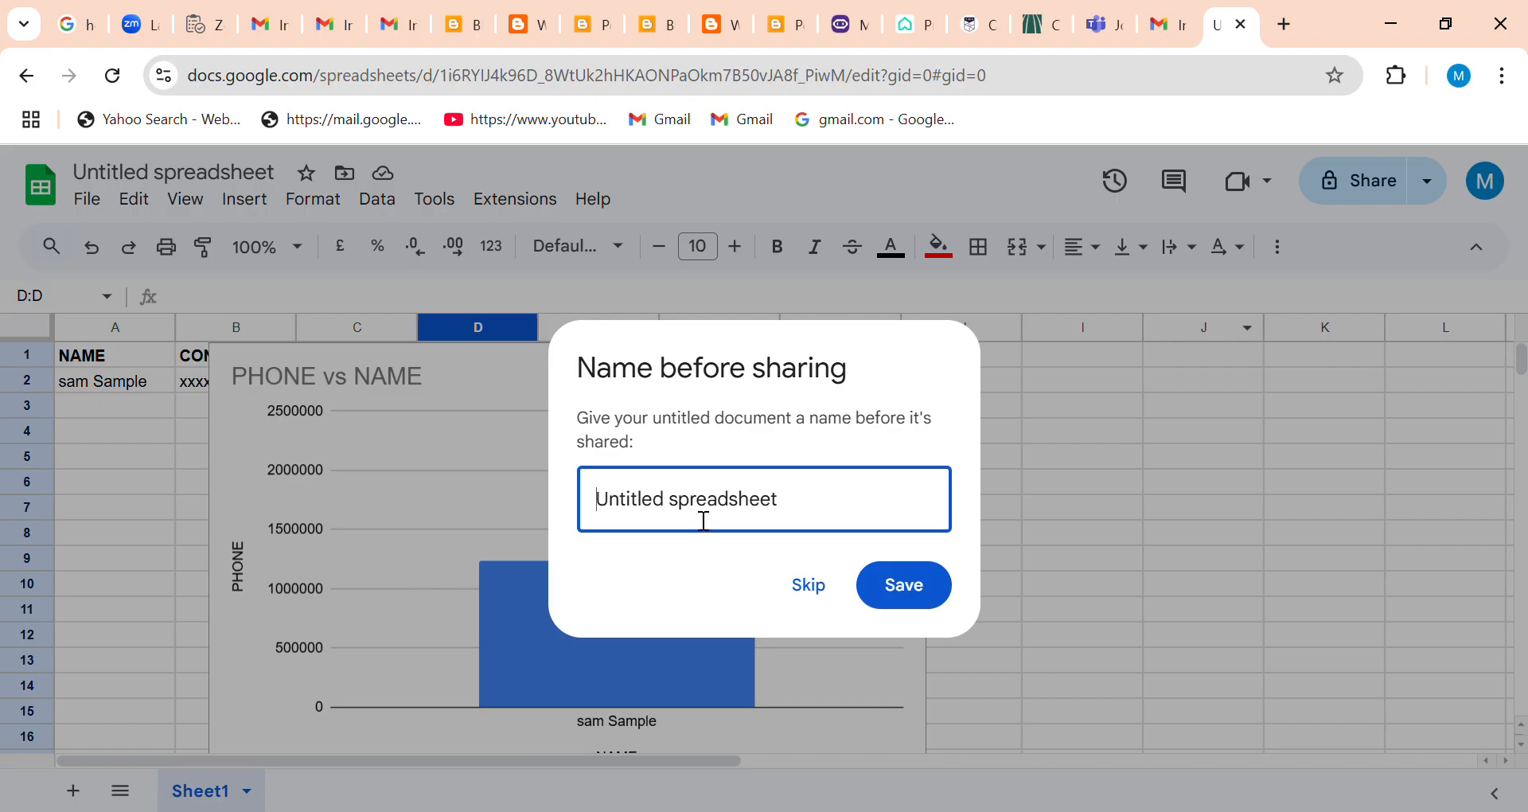
text(Sa)
key(BackSpace)
key(BackSpace)
key(BackSpace)
key(BackSpace)
key(BackSpace)
key(BackSpace)
key(BackSpace)
key(BackSpace)
key(BackSpace)
key(BackSpace)
key(BackSpace)
key(BackSpace)
key(BackSpace)
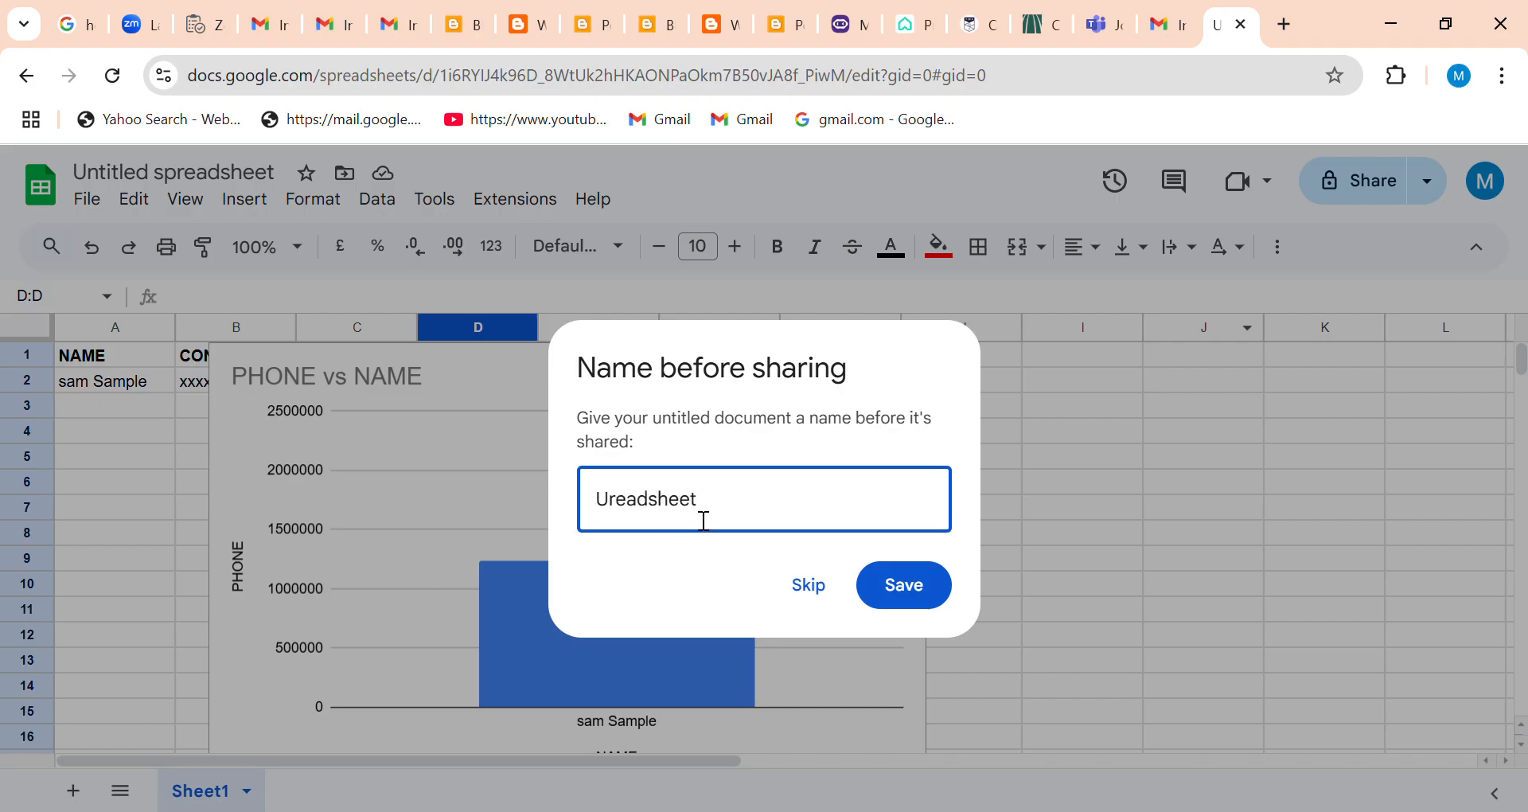
text(Samp)
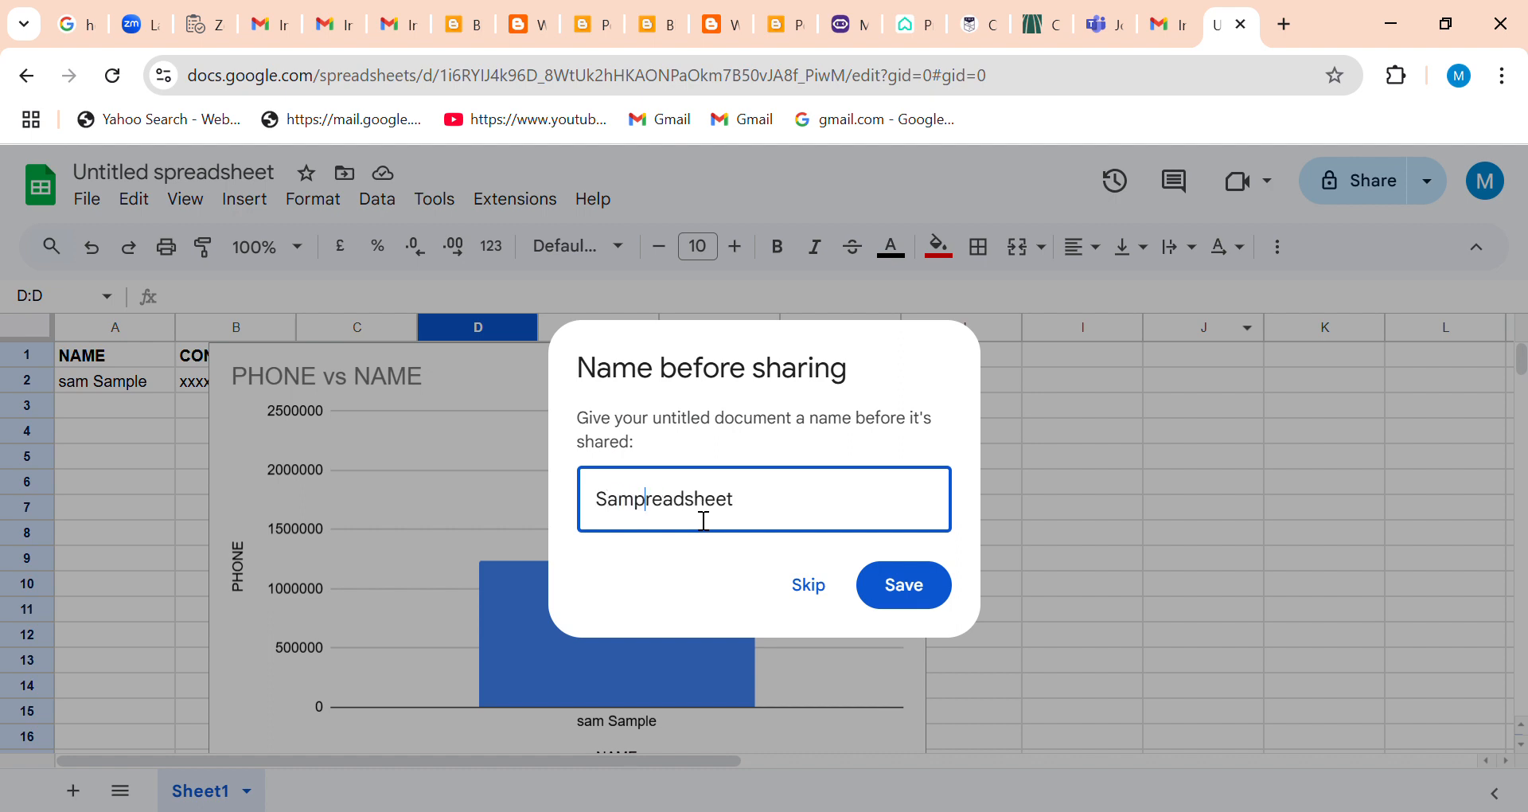
text(le)
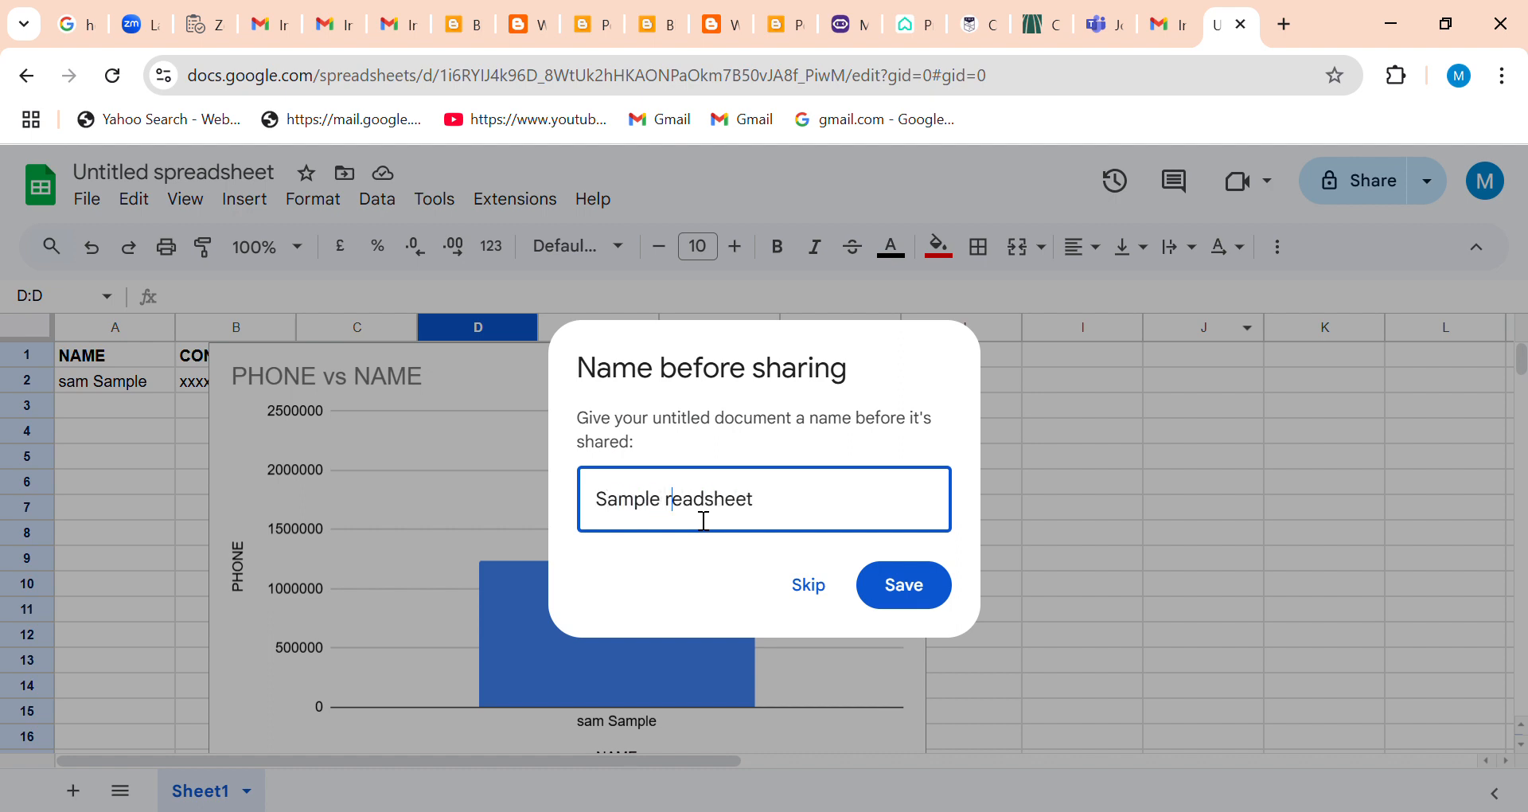
key(BackSpace)
key(BackSpace)
key(BackSpace)
key(BackSpace)
key(BackSpace)
key(BackSpace)
key(BackSpace)
text(Shee)
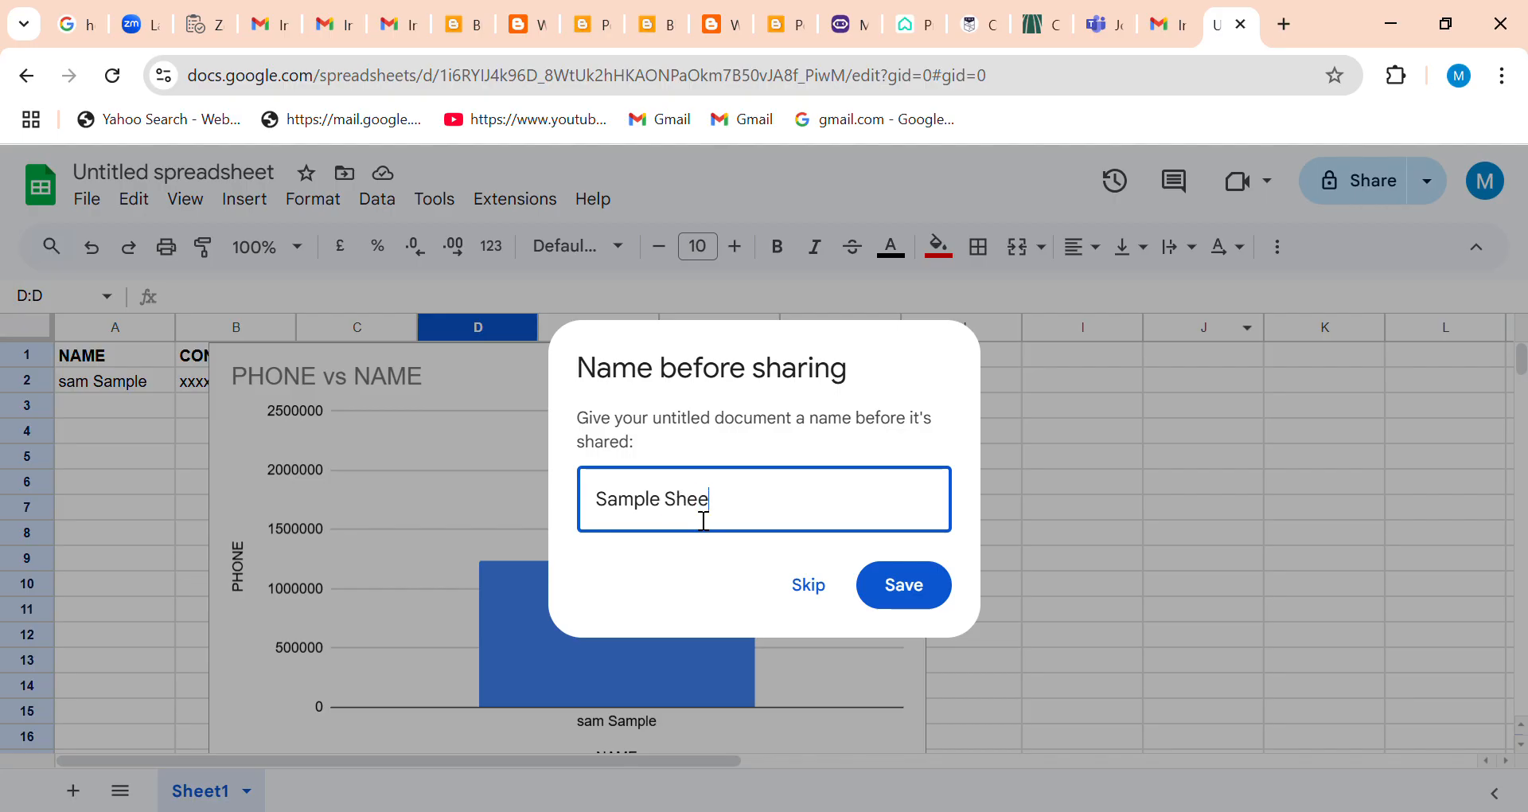
click(915, 586)
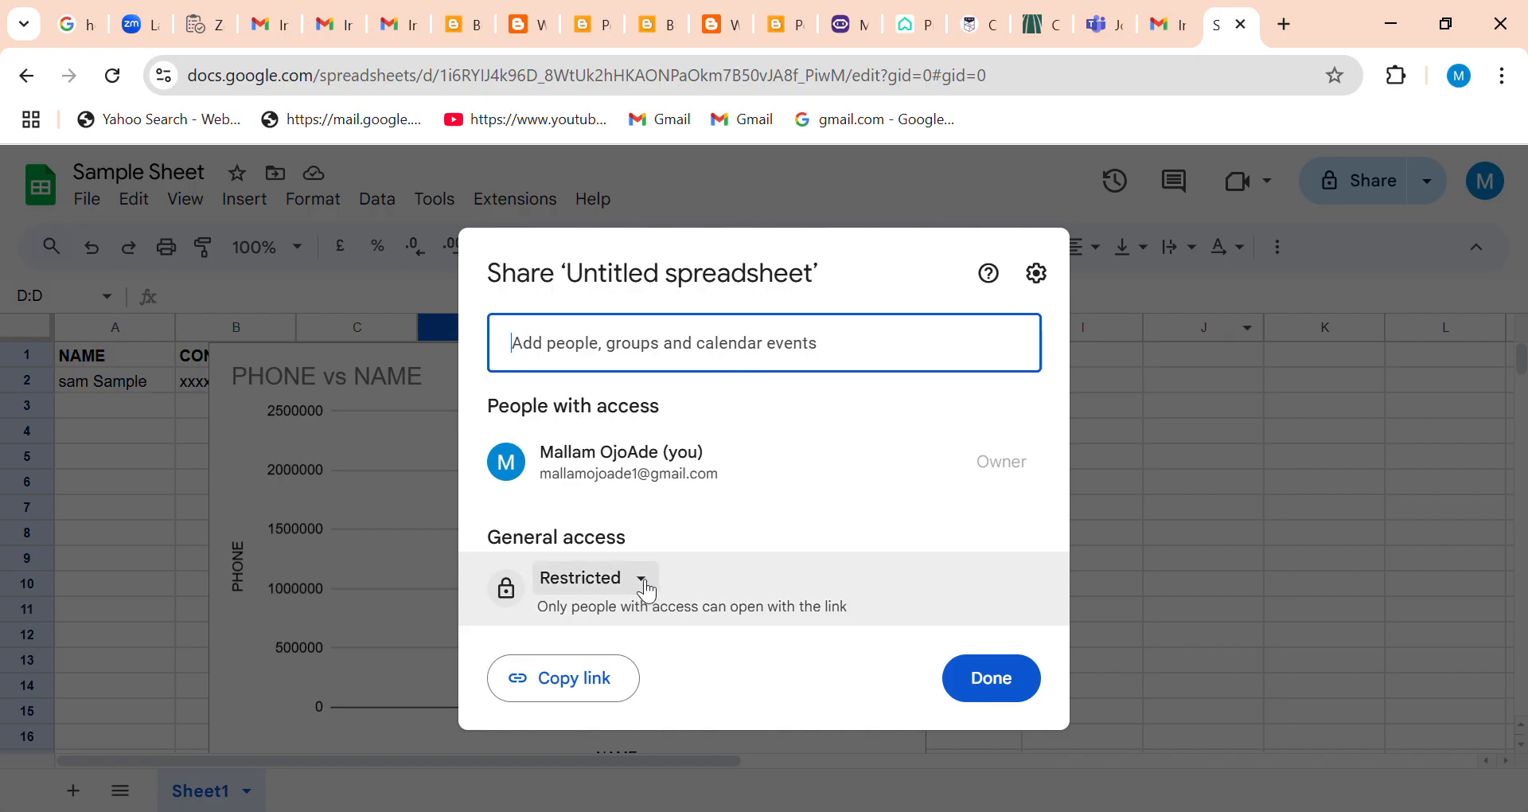
Enter a recipient's e-mail address in the sharing dialog.
click(607, 359)
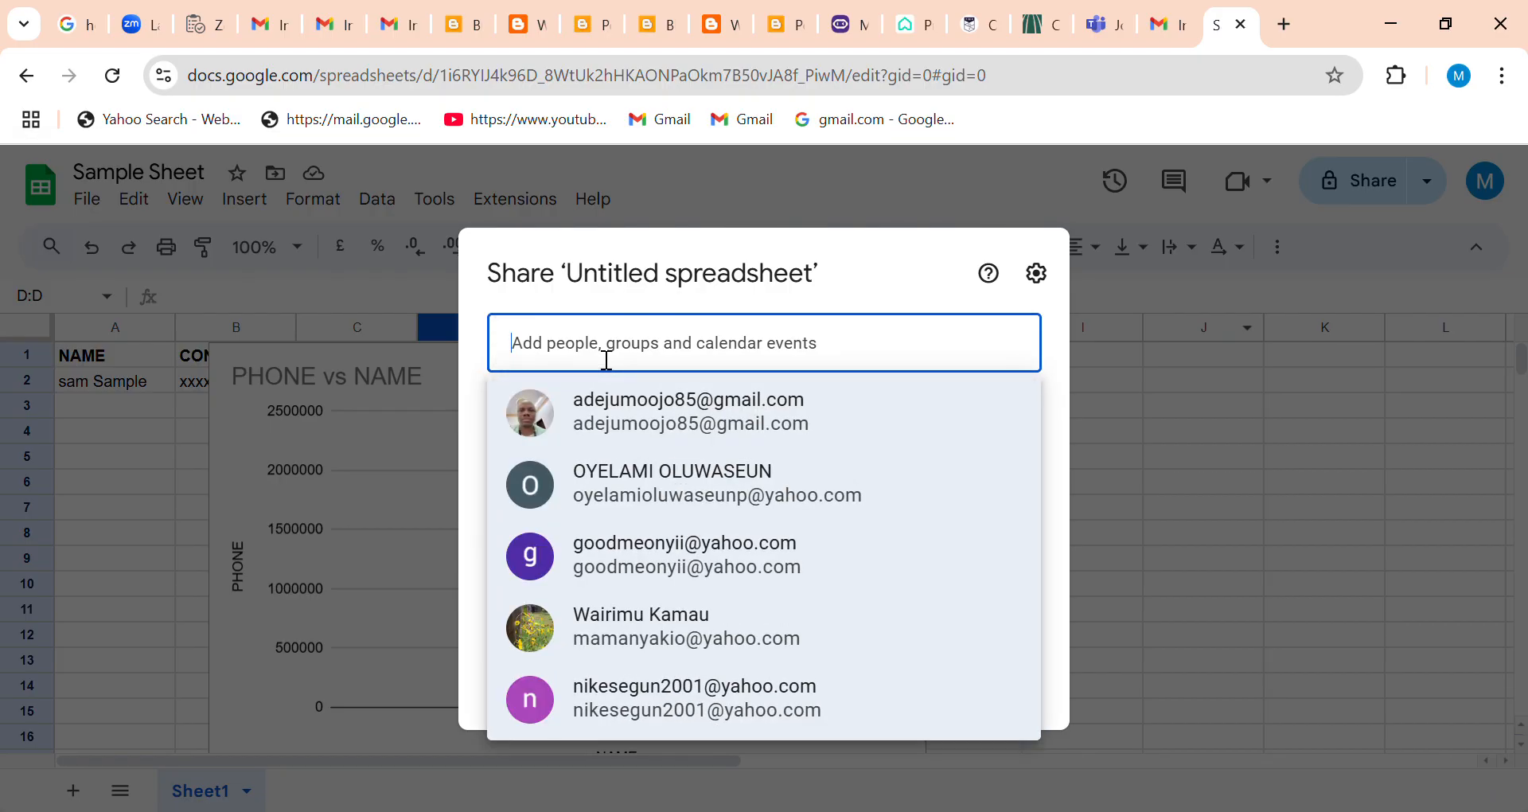
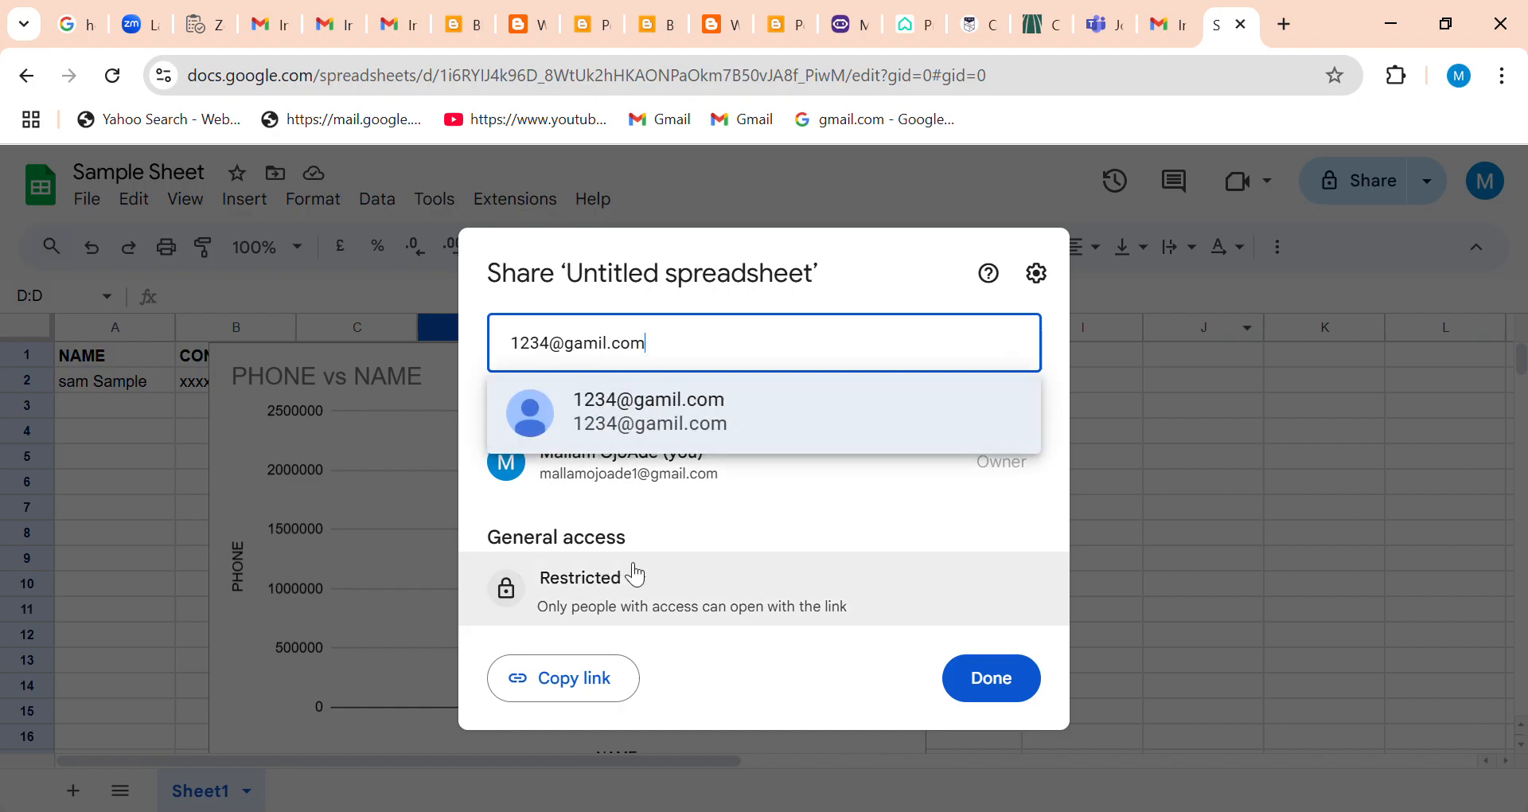
Set the general access to Anyone with the link with the Commenter role and close the sharing dialog.
click(651, 588)
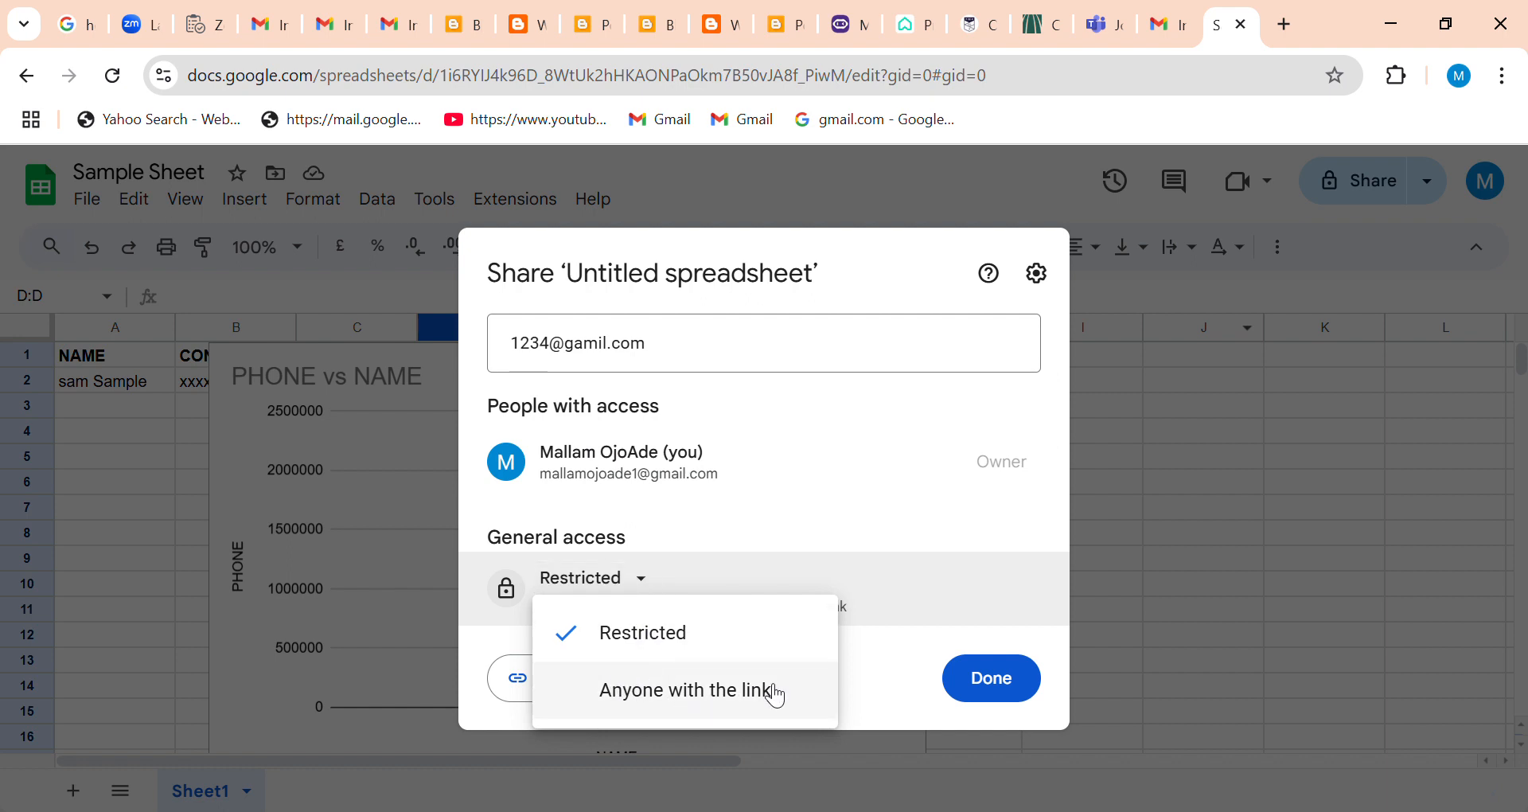
click(694, 691)
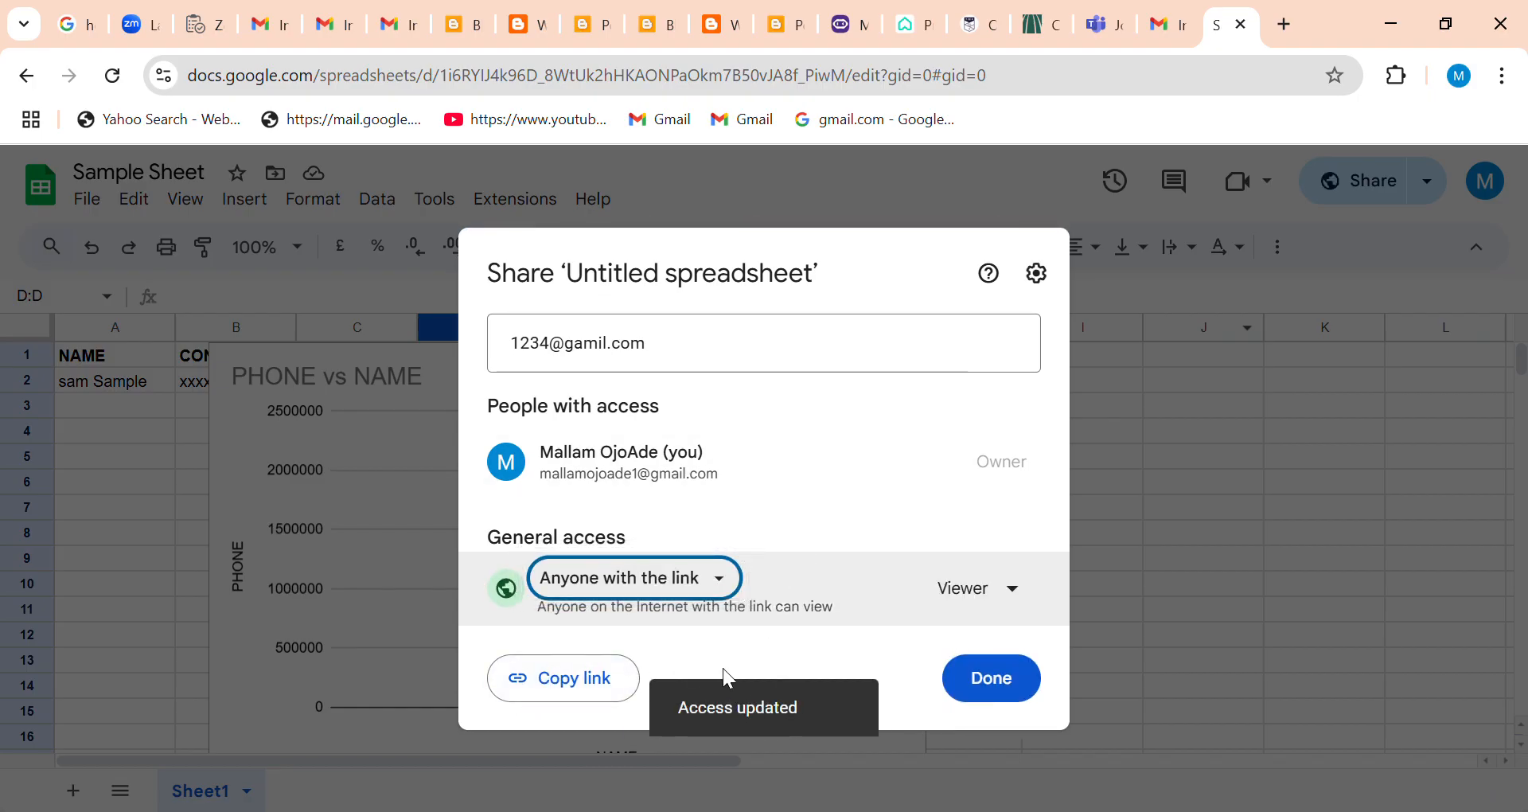
click(1020, 591)
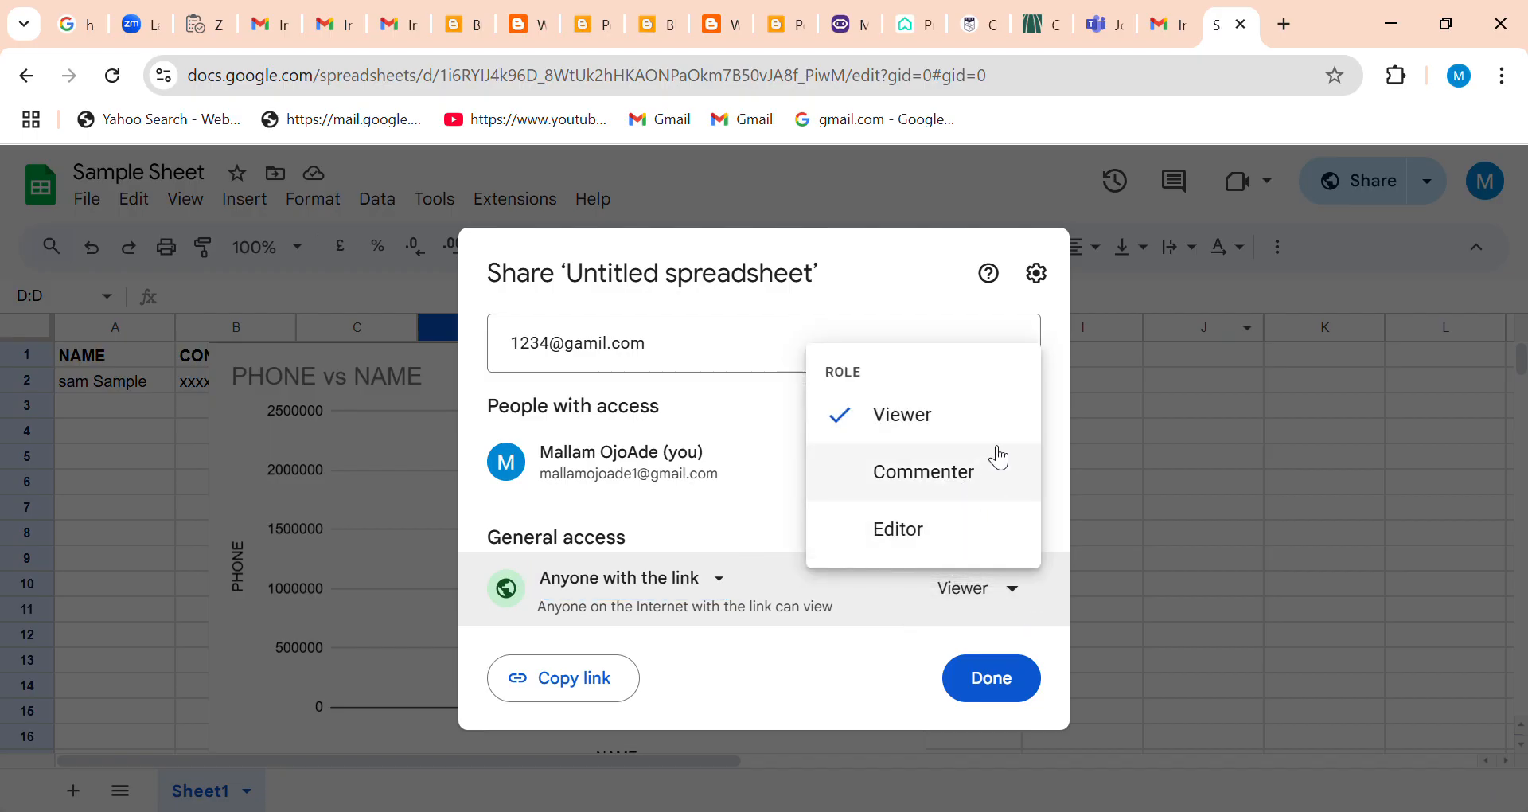
click(911, 476)
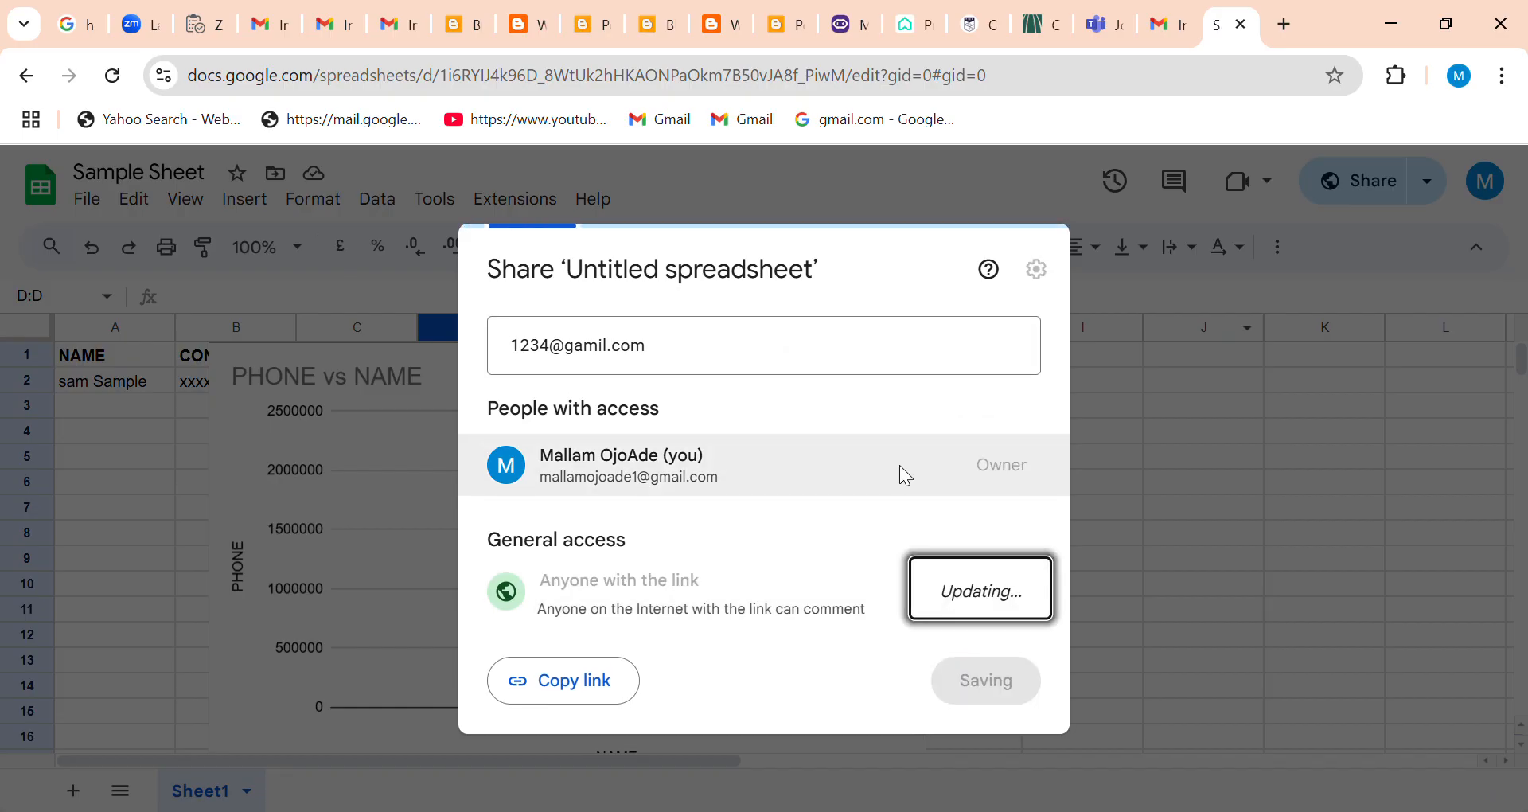
click(1163, 294)
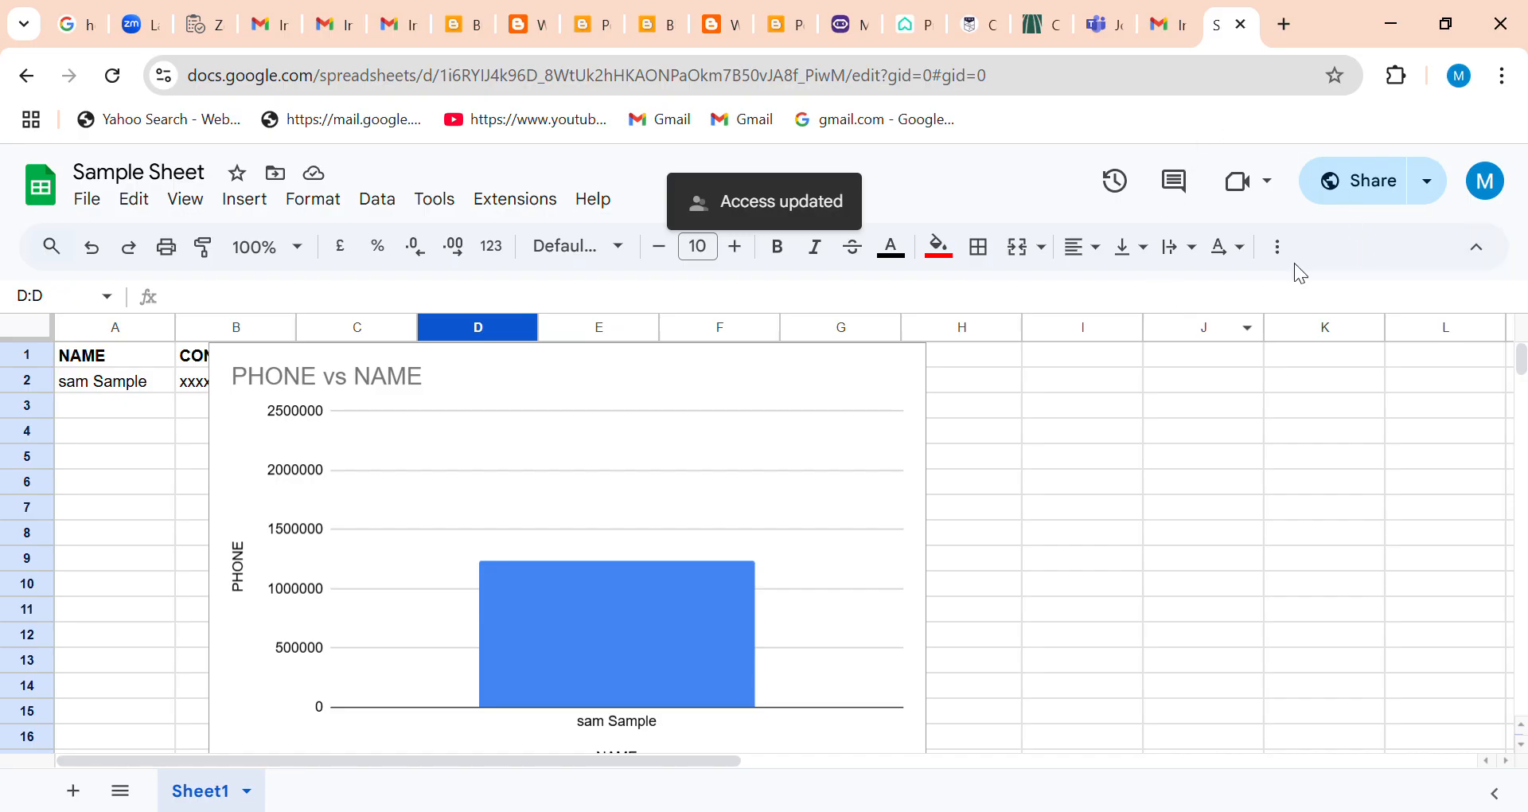
Close the spreadsheet, switch from Gmail to Google Docs and create a blank document.
click(1243, 27)
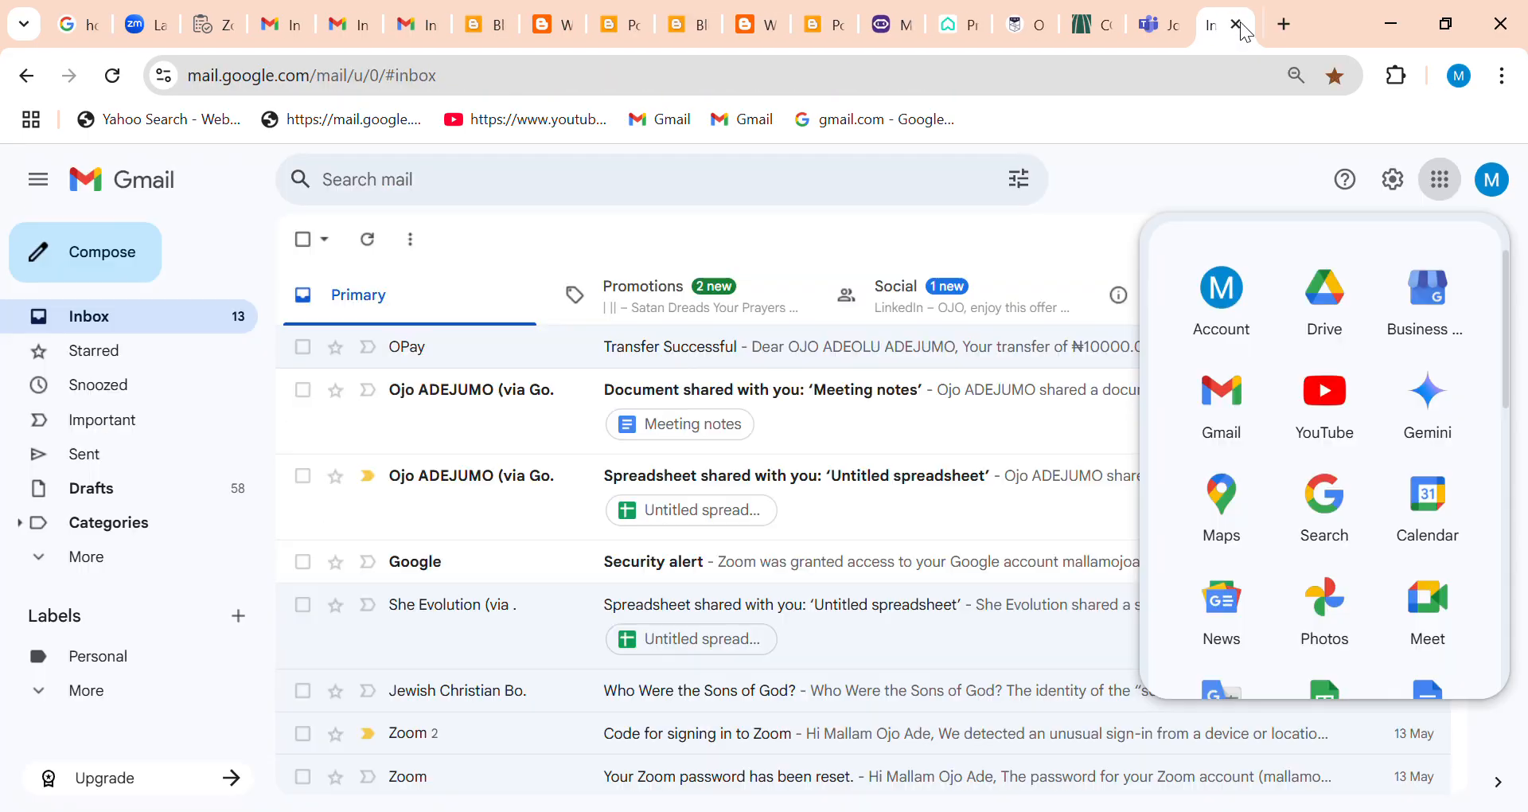
drag(1510, 387, 1511, 443)
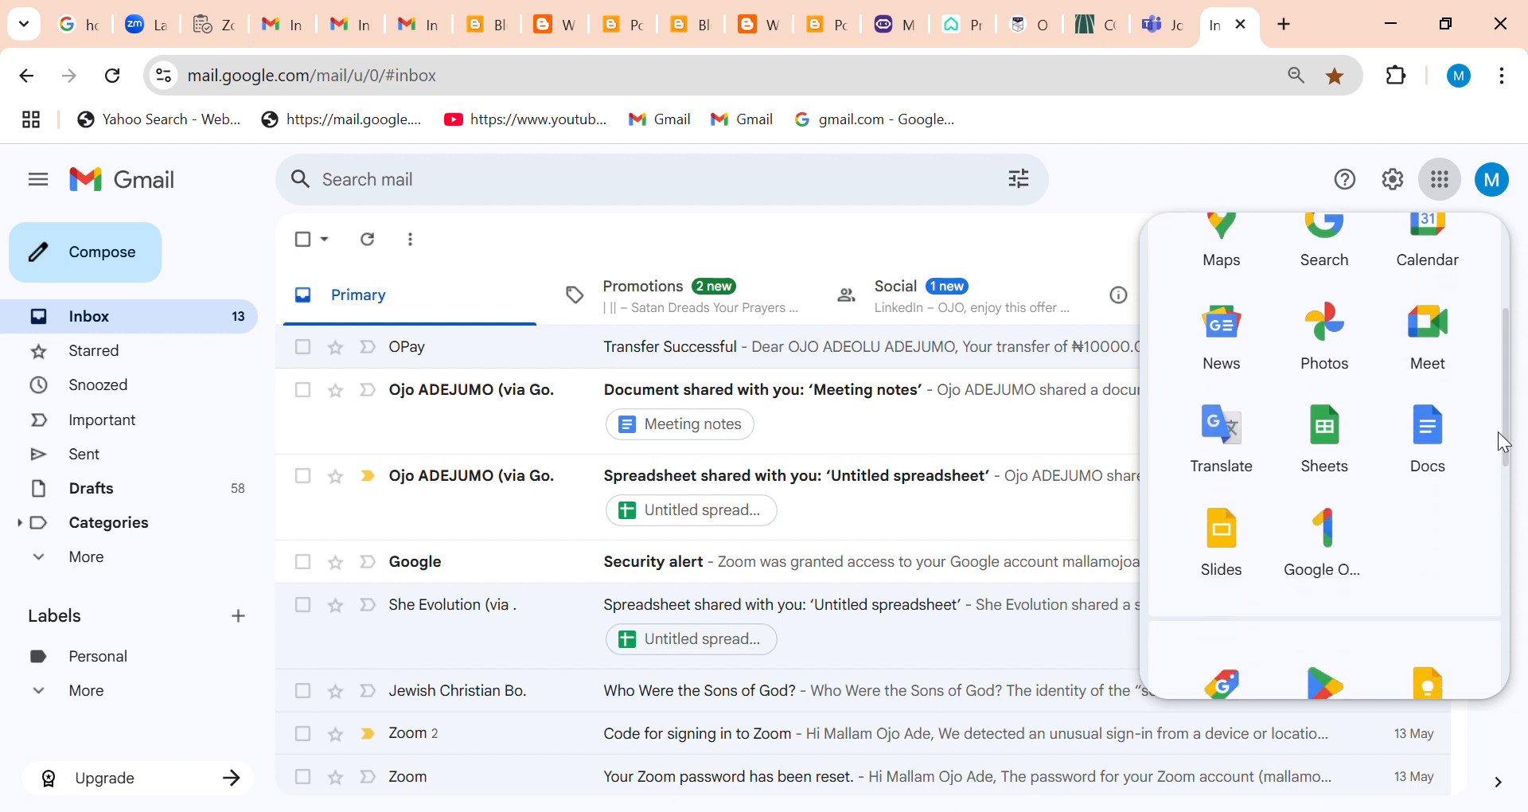
click(1453, 436)
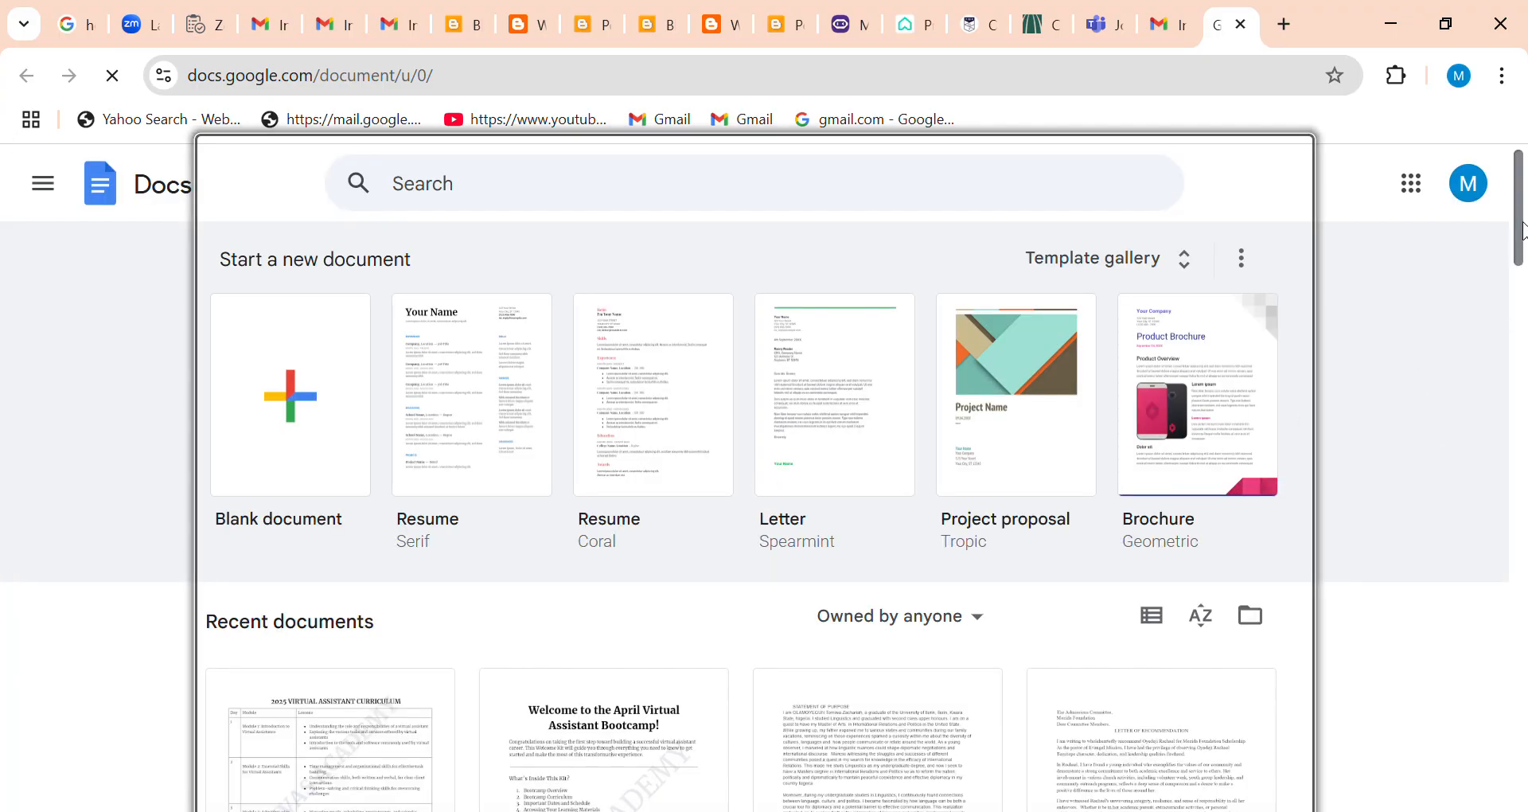
mouse_move(1522, 231)
mouse_down()
mouse_move(1523, 406)
mouse_move(1523, 227)
mouse_up()
click(319, 410)
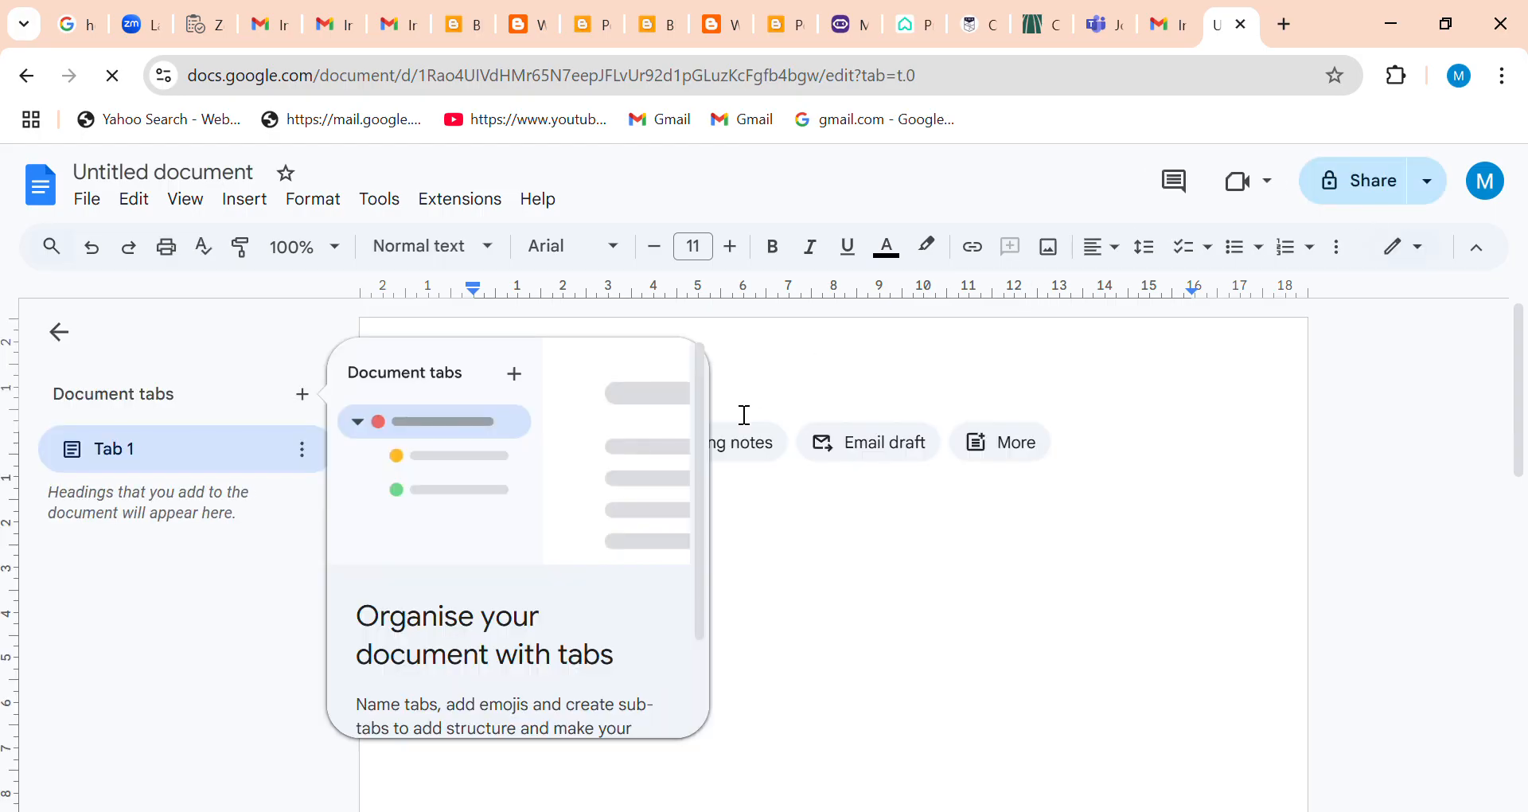
Show the building blocks, dismiss the document tabs introduction and try to insert the Meeting notes block.
click(989, 444)
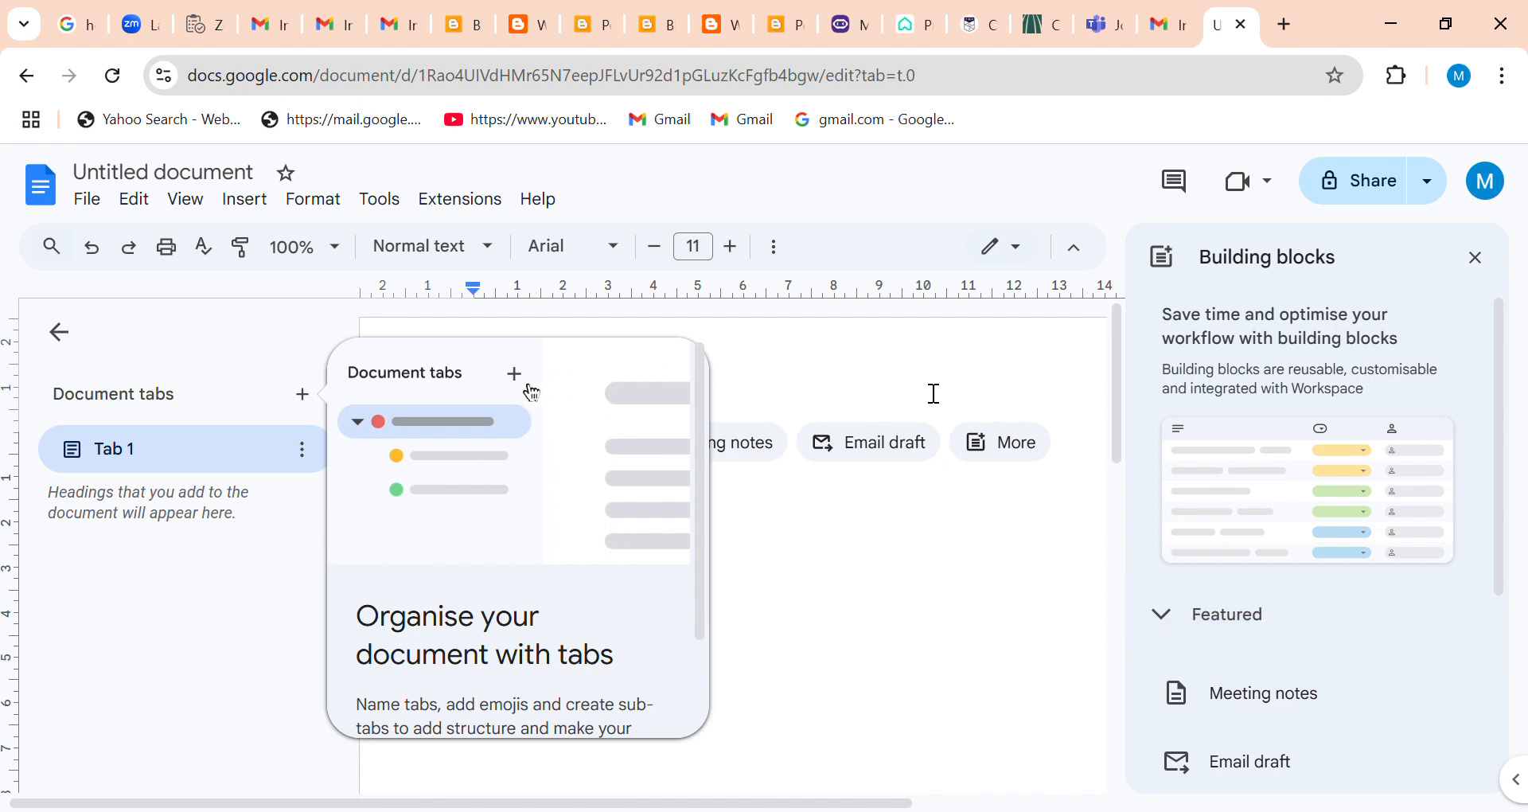
drag(700, 524, 698, 682)
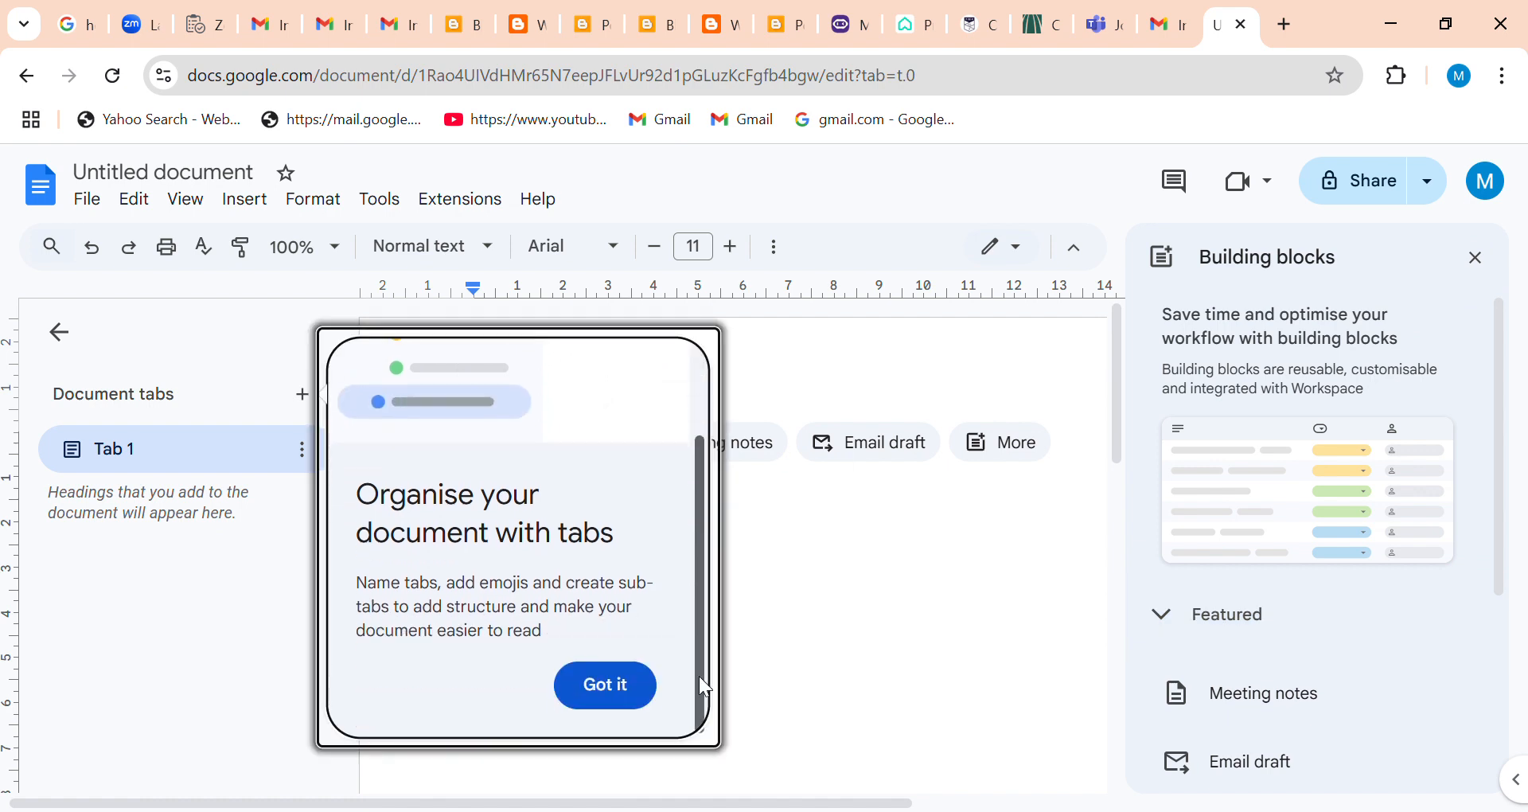
click(606, 686)
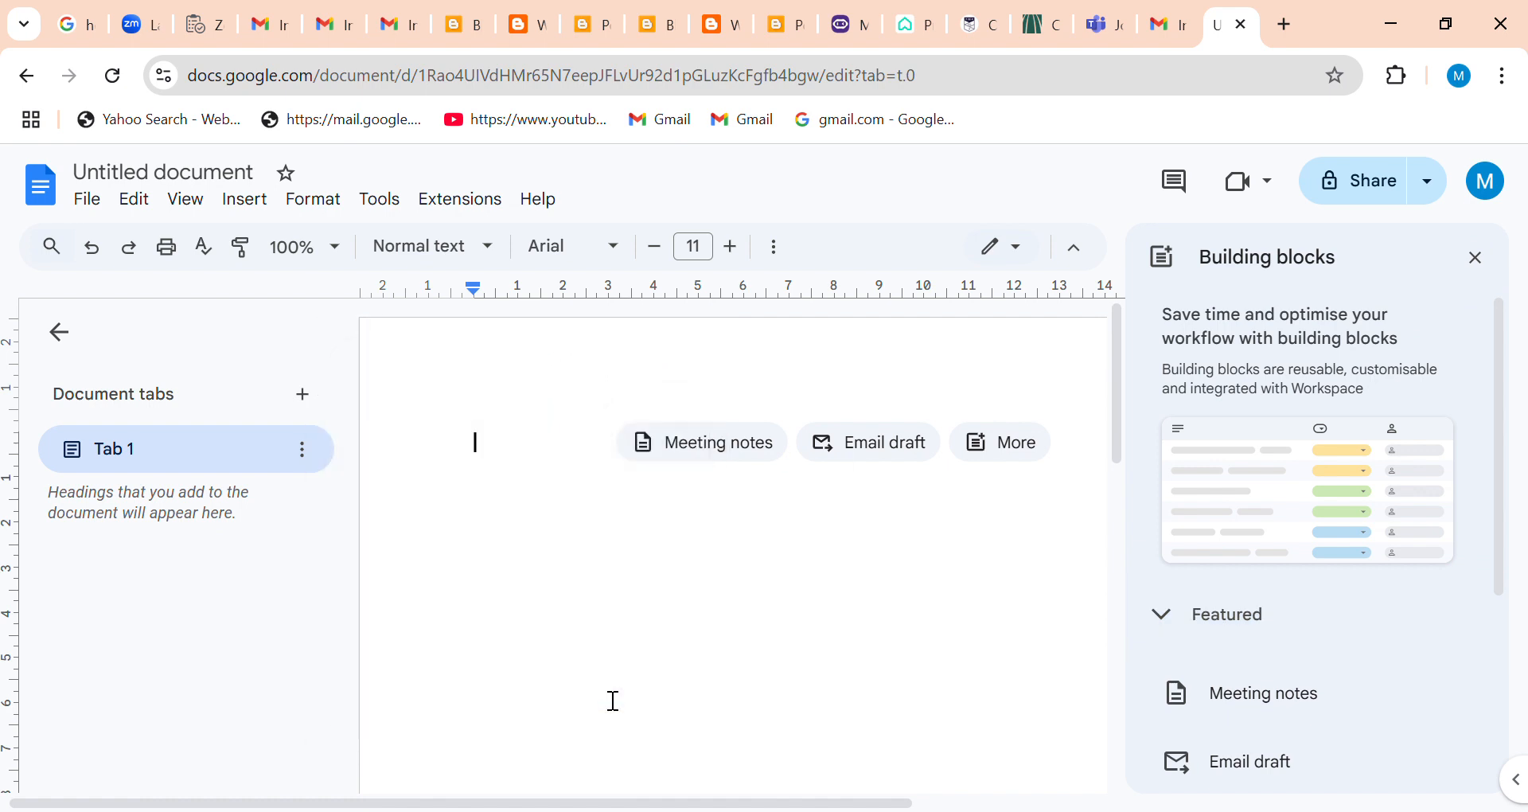
click(695, 449)
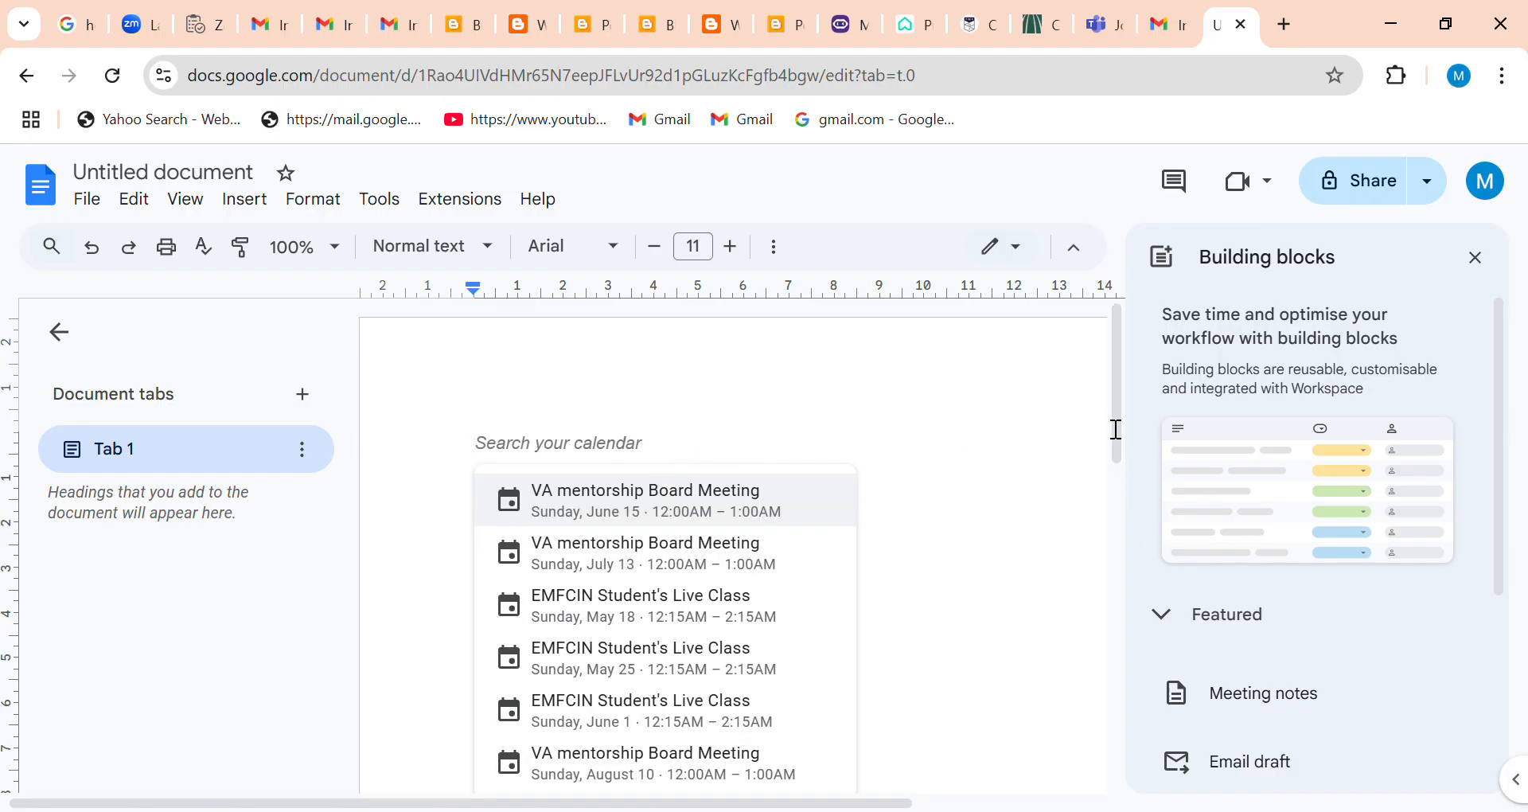
drag(1118, 428, 1104, 385)
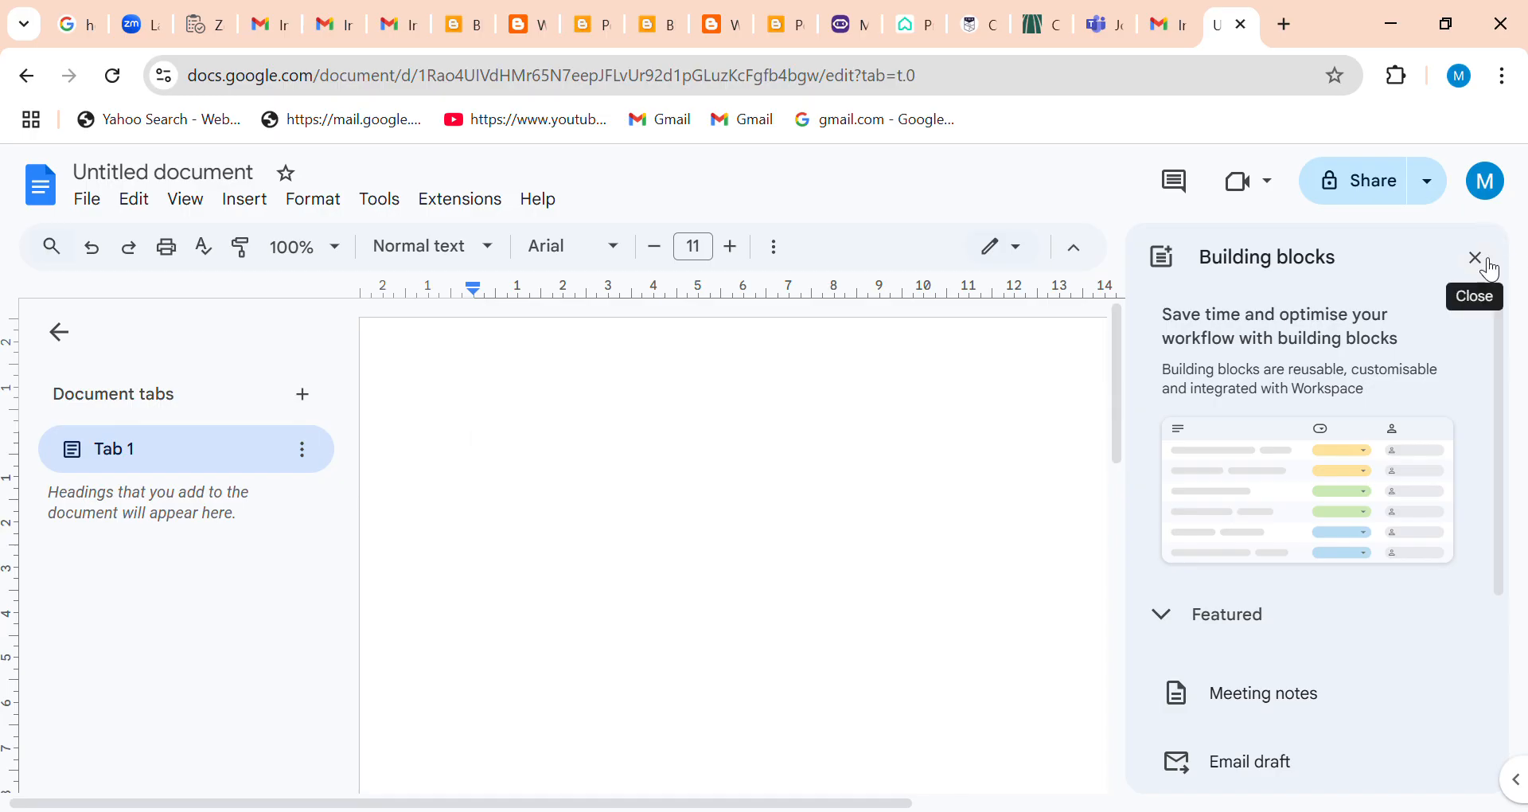
Insert the Email draft building block, dismiss its tip and close the building blocks.
click(1239, 754)
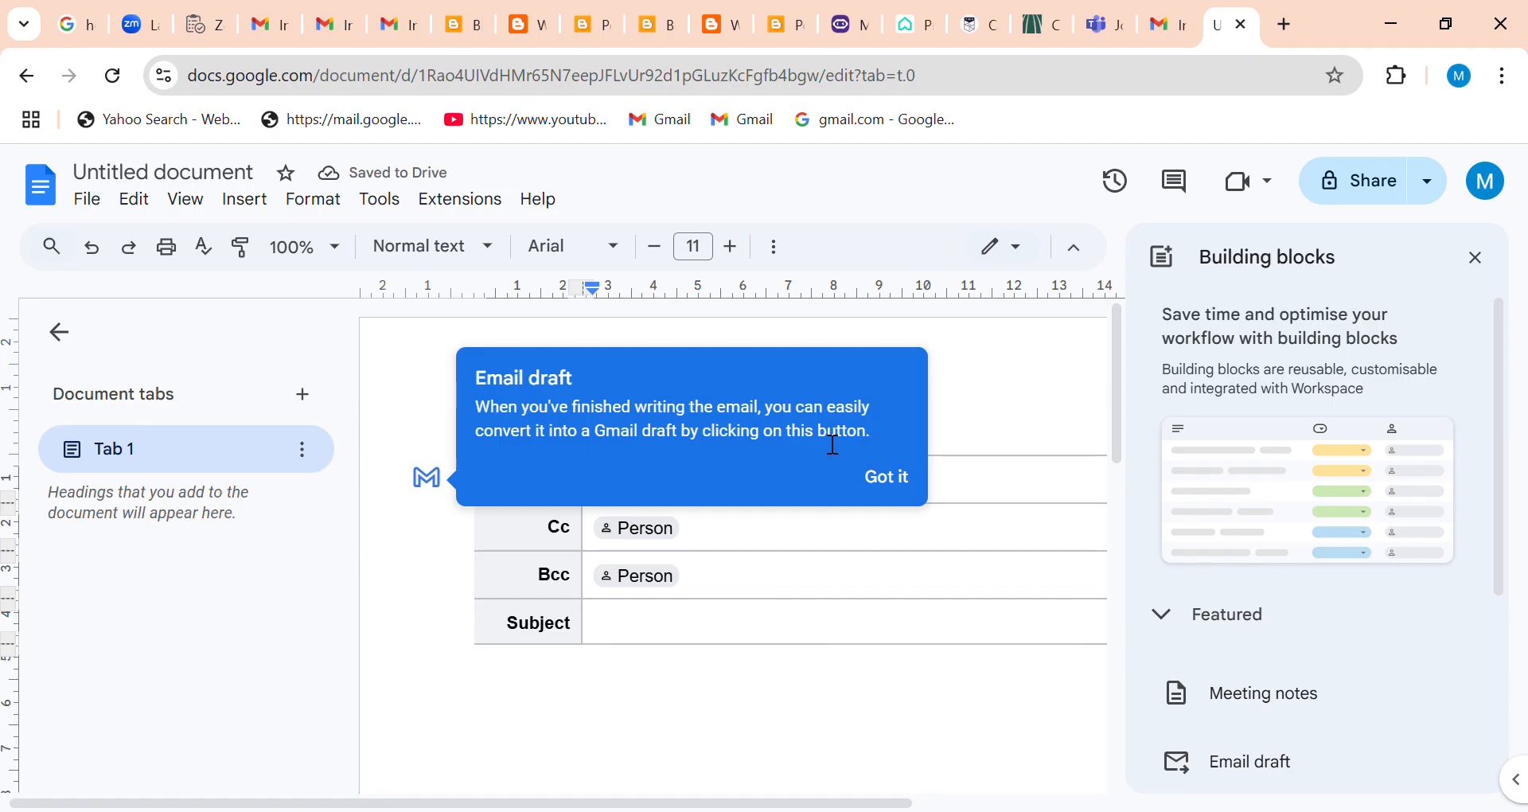
click(885, 477)
drag(1121, 406, 1092, 390)
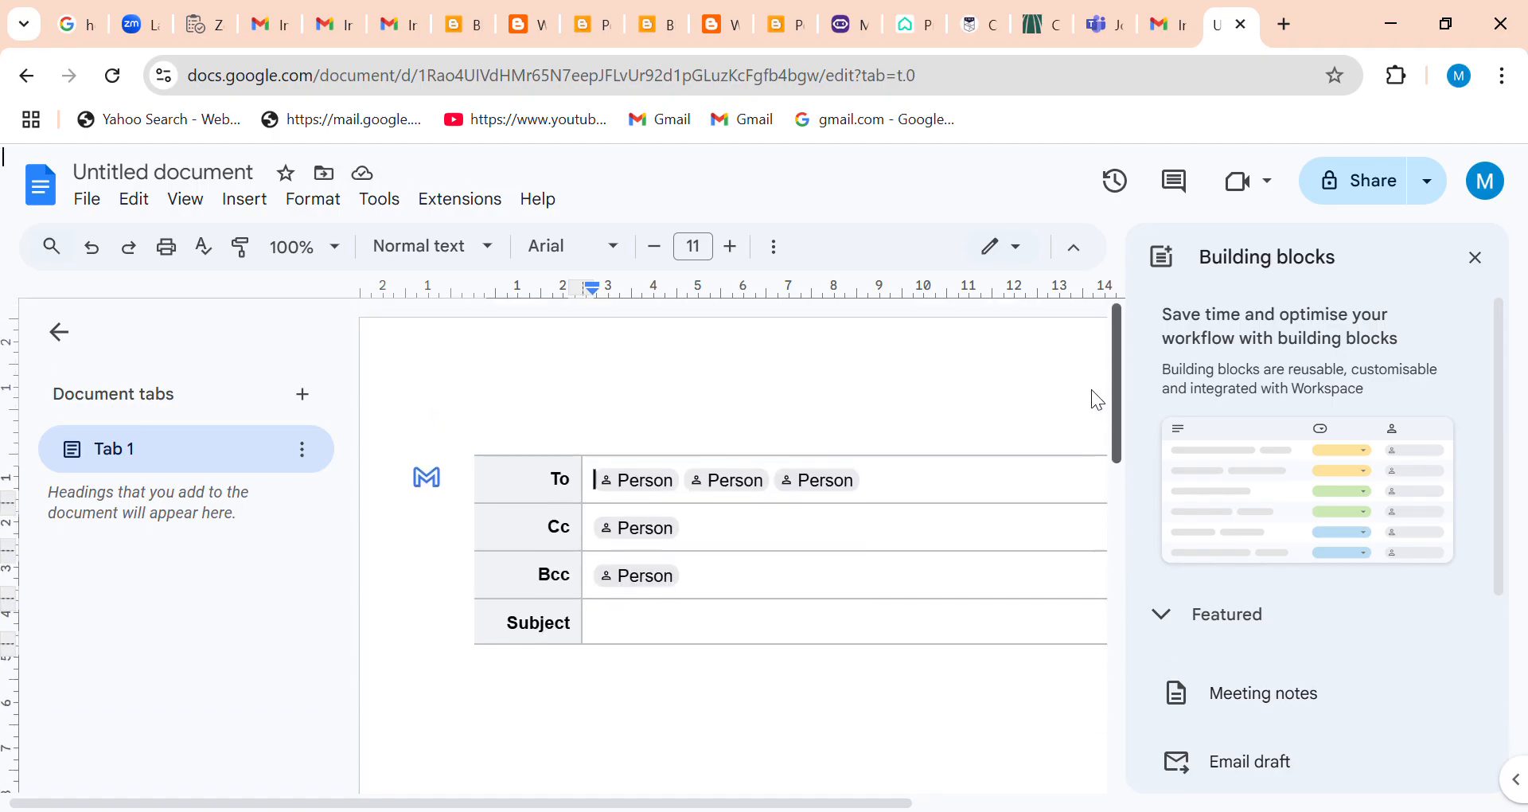
click(1477, 257)
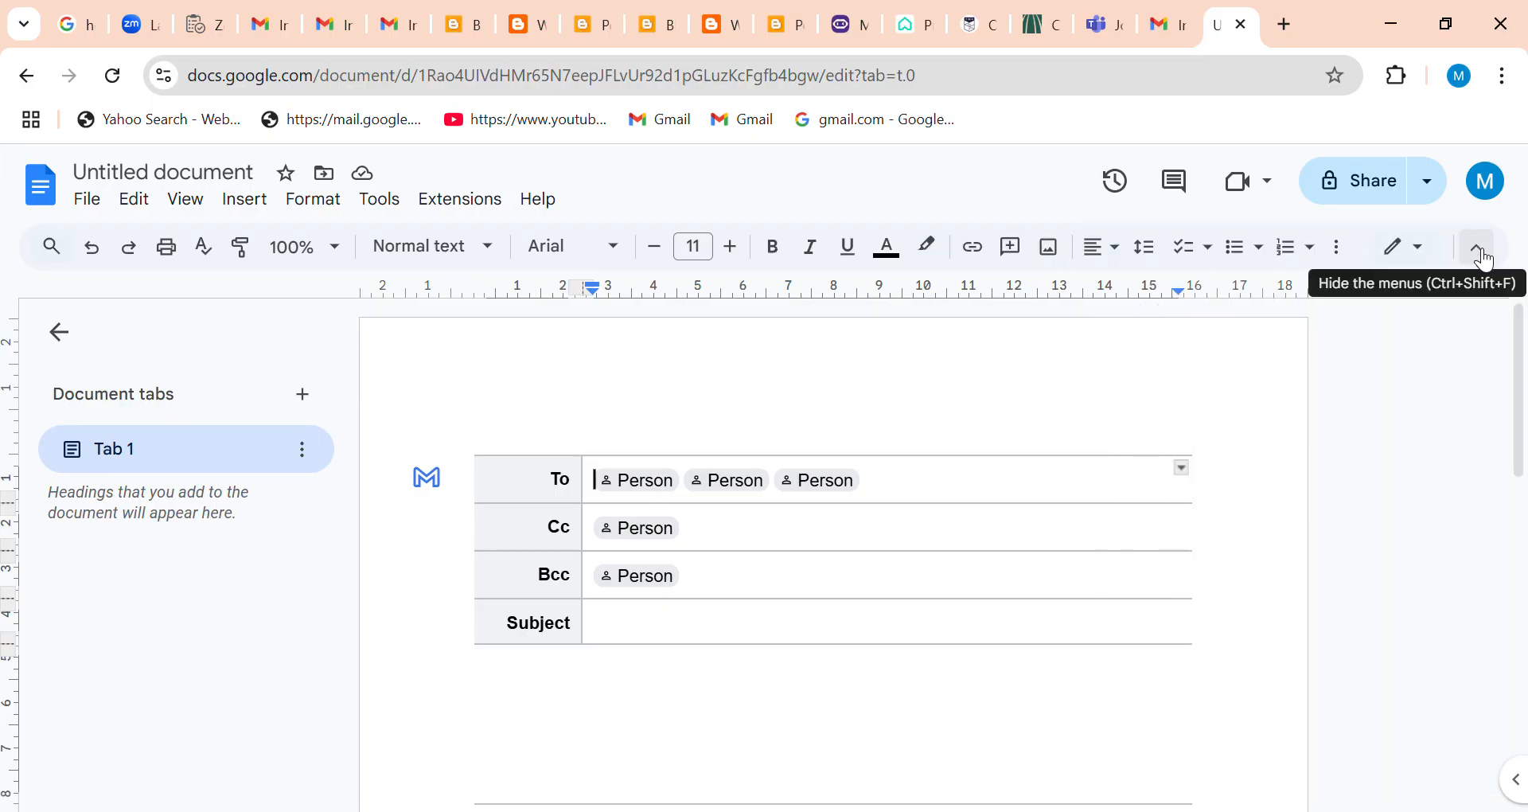
Close the document, reopen Google Docs from Gmail and create a document from the Project proposal Tropic template.
click(1242, 25)
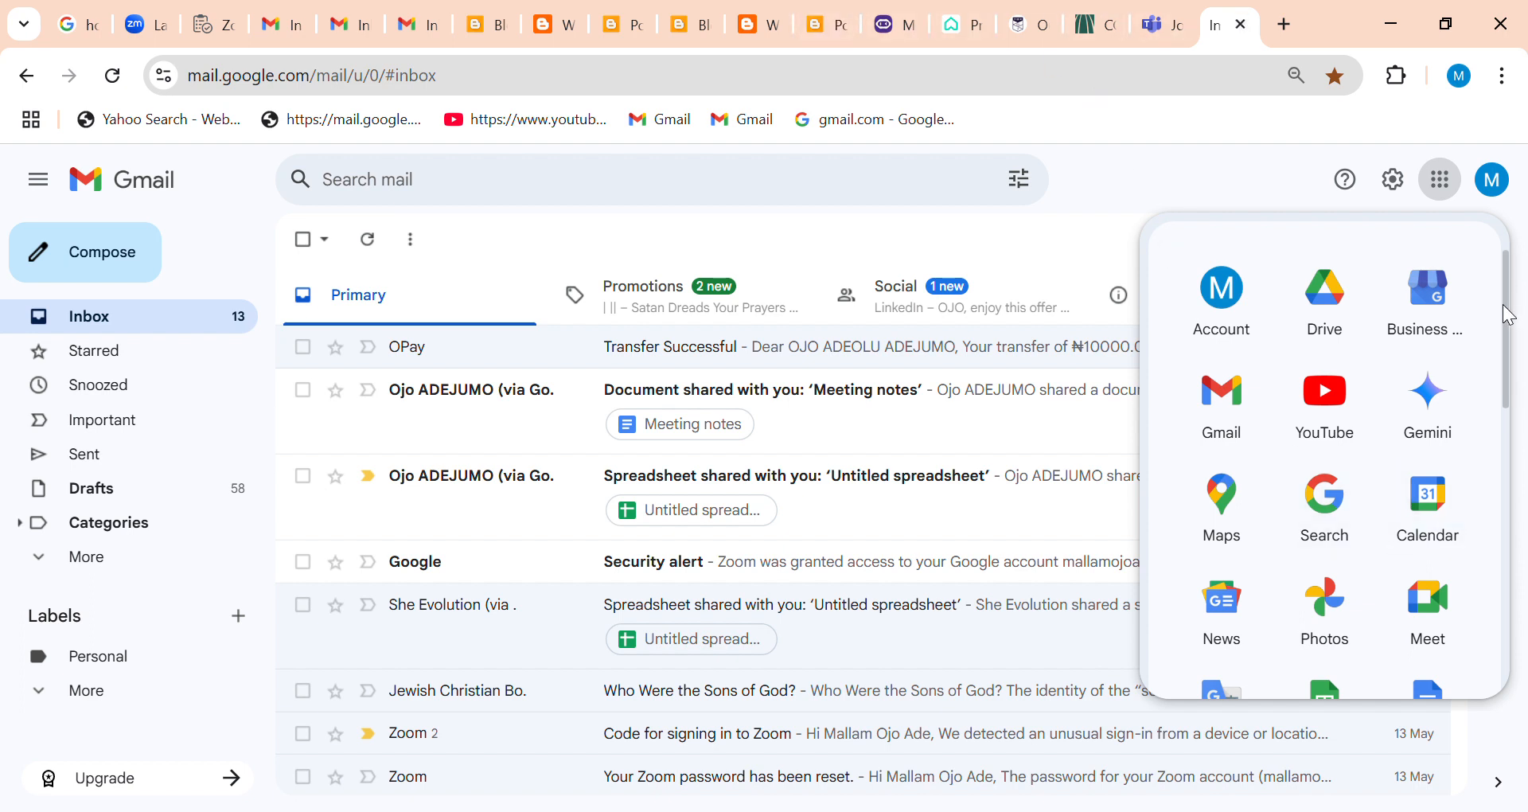
drag(1510, 323, 1513, 386)
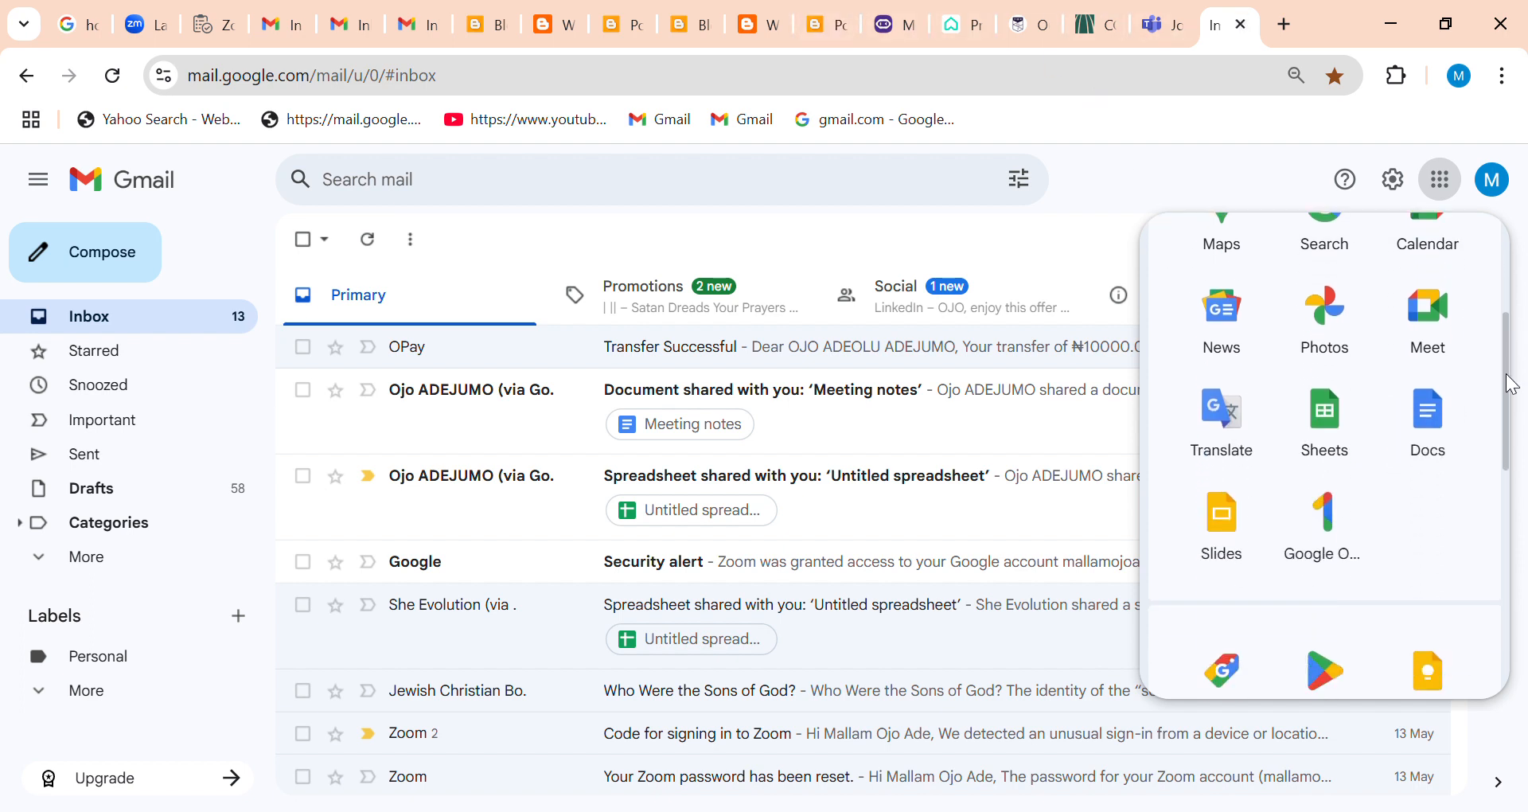
click(1437, 426)
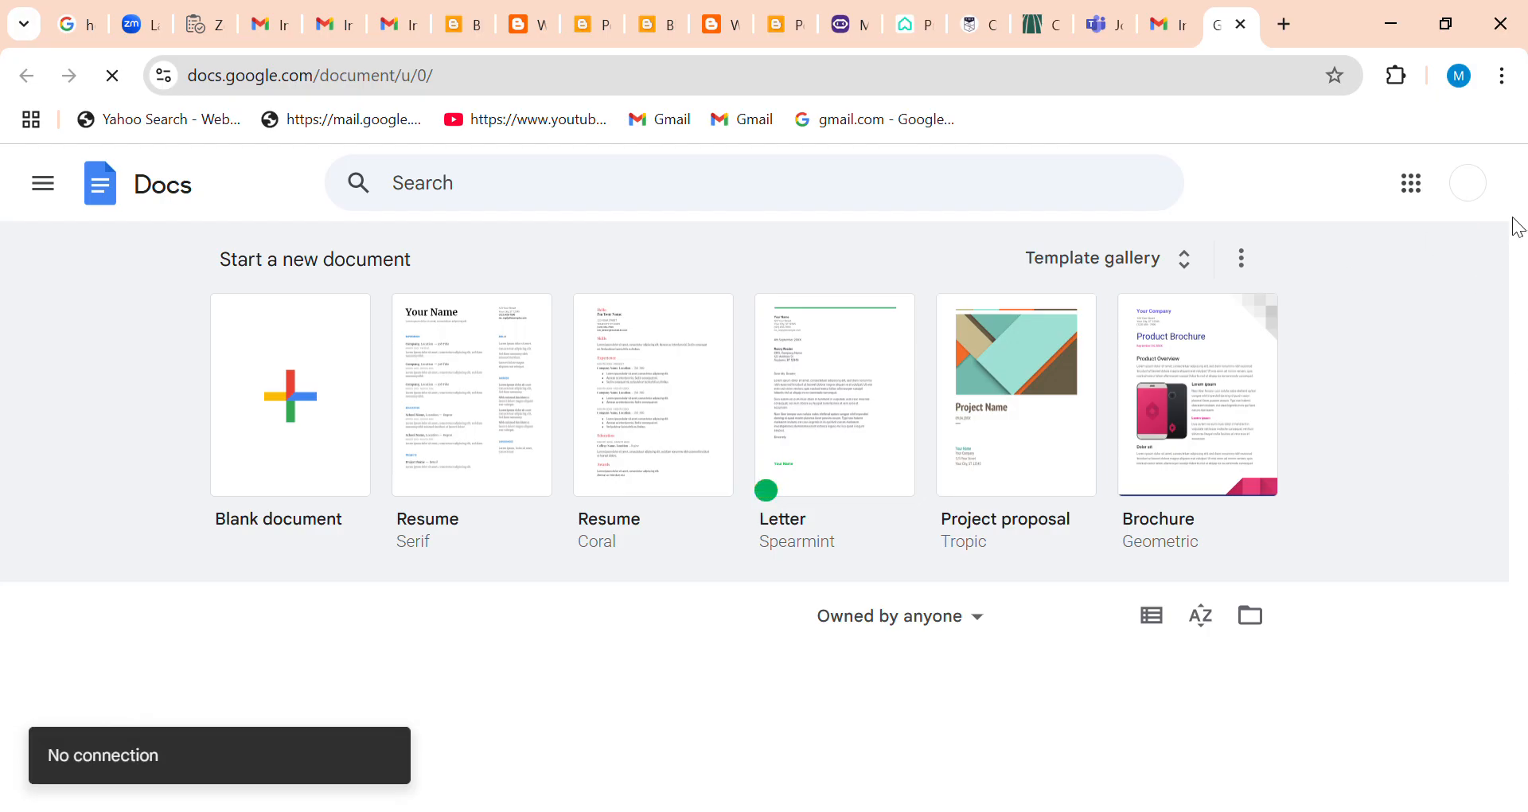
click(1110, 259)
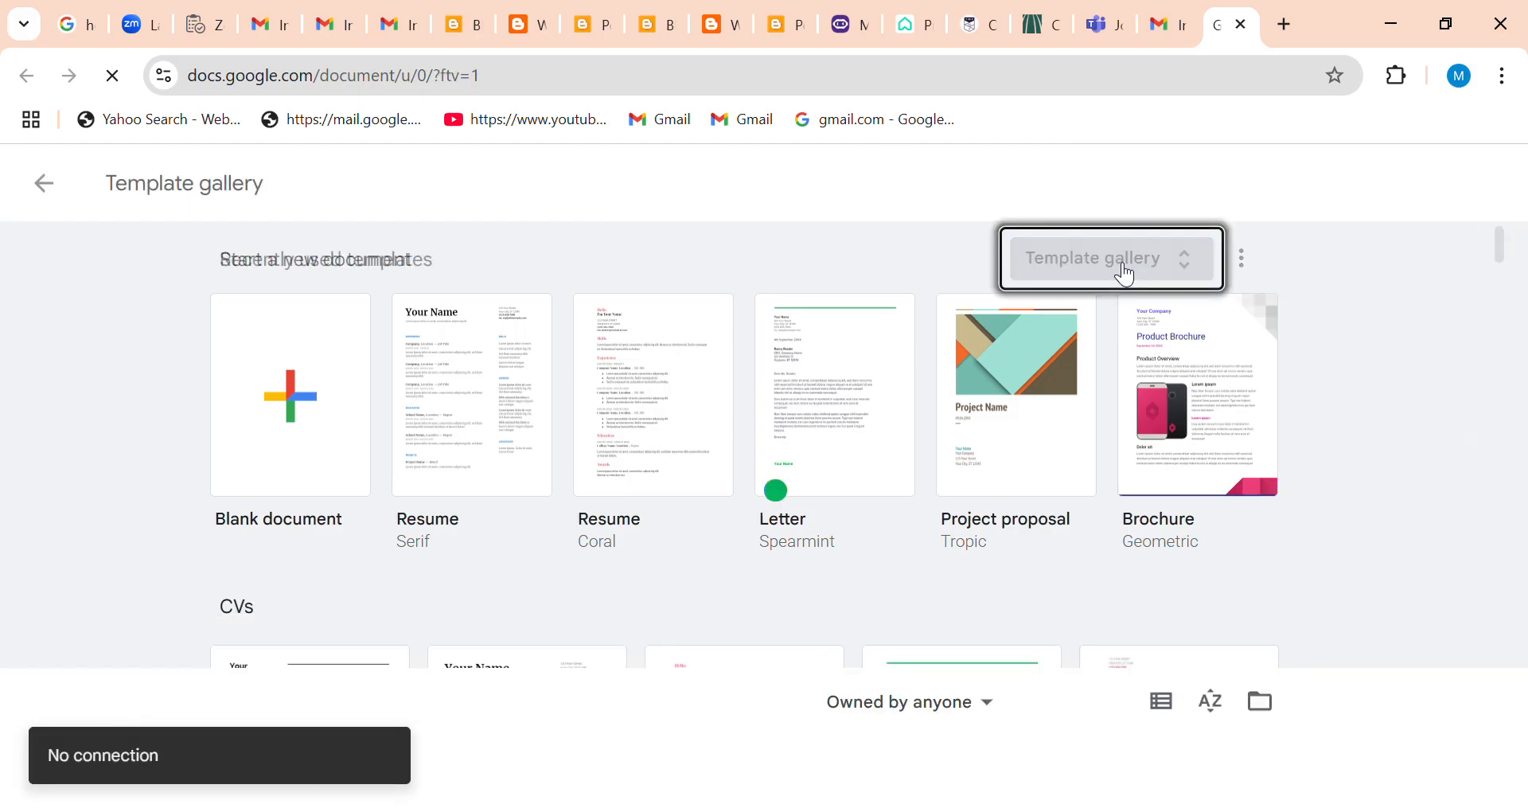
drag(1496, 274, 1524, 511)
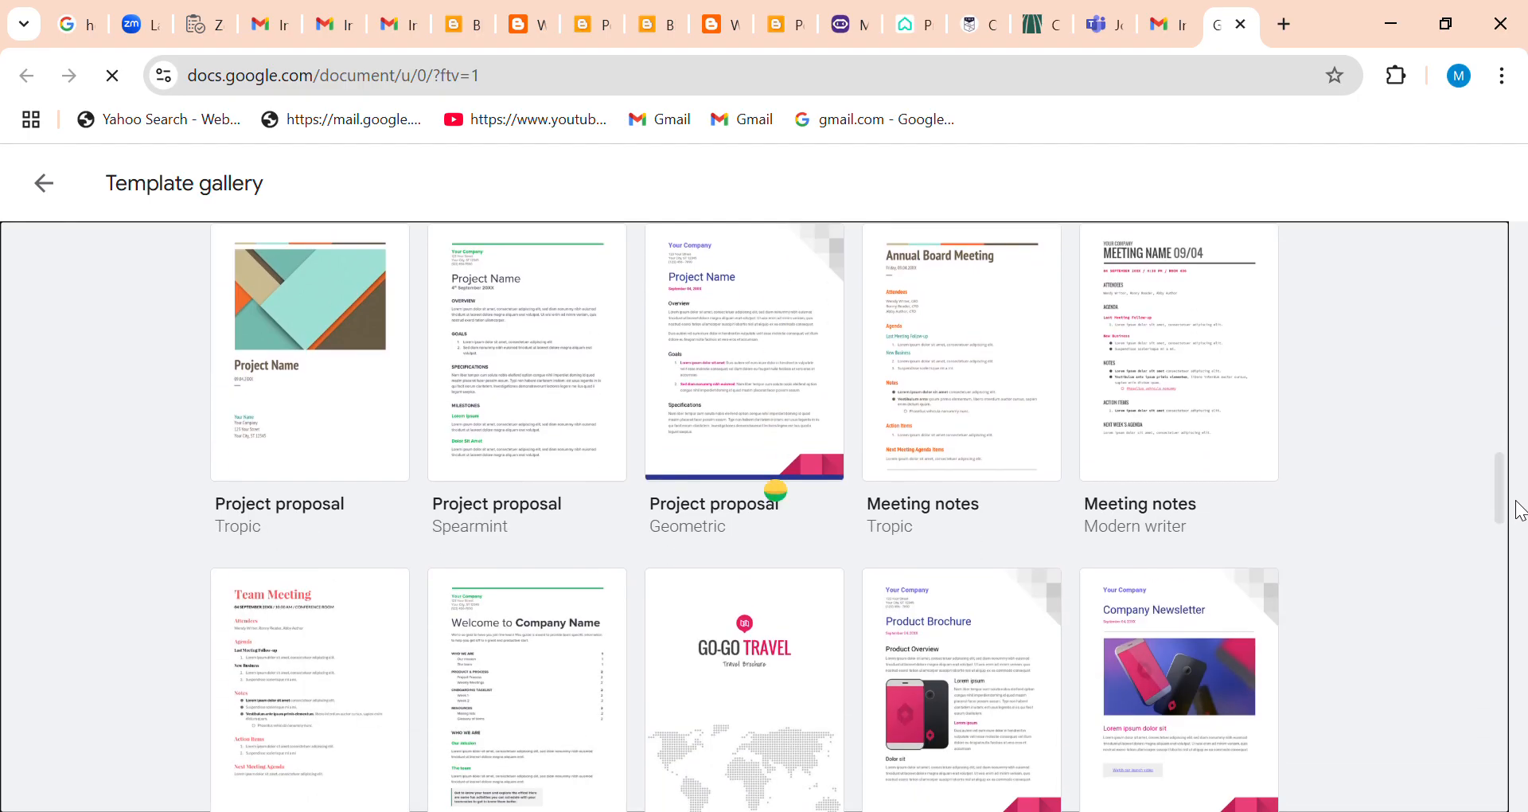
click(300, 470)
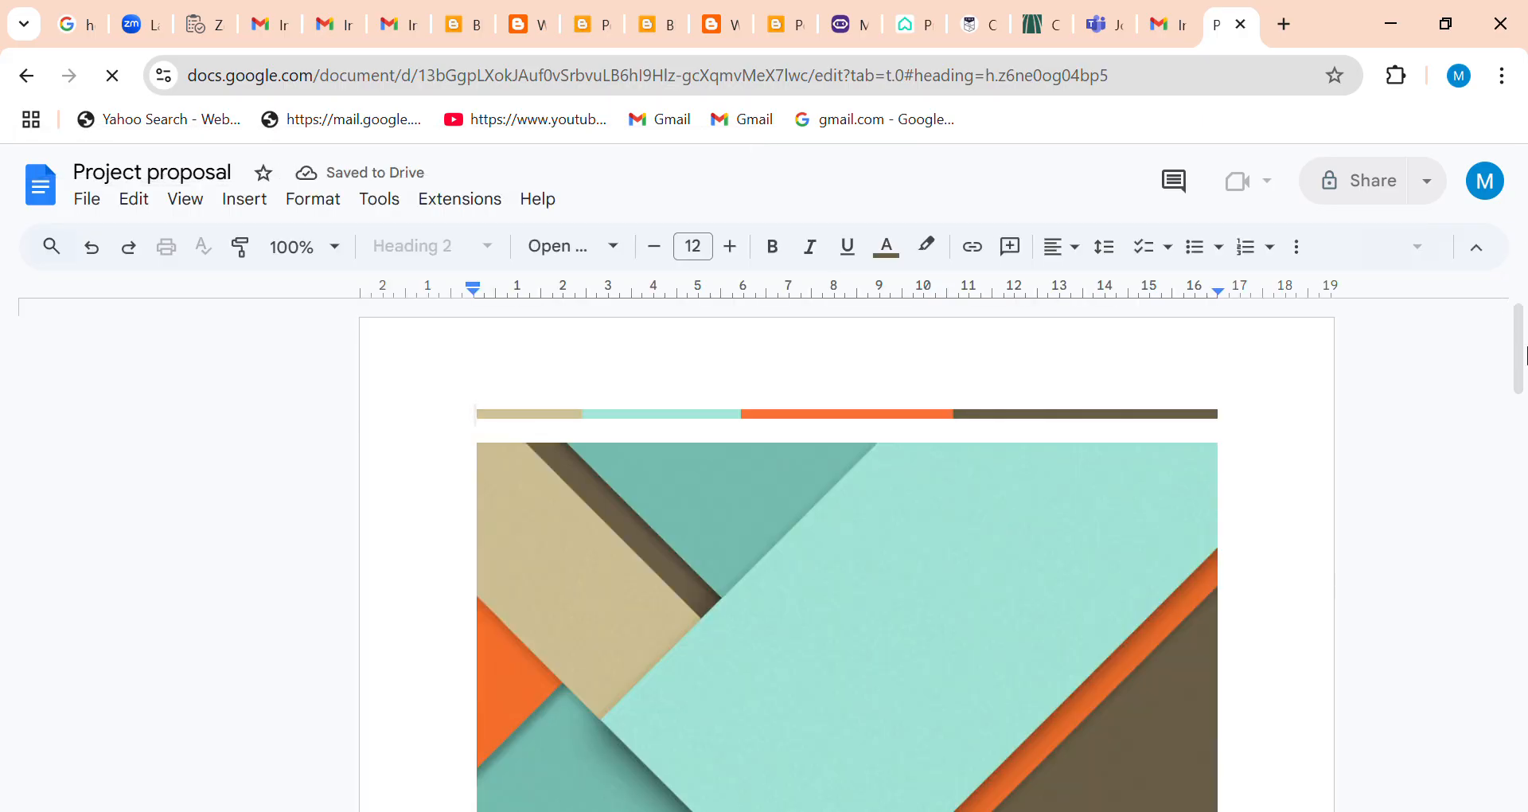
Delete the "Project Name" title below the cover image.
drag(1520, 350, 1520, 463)
click(672, 487)
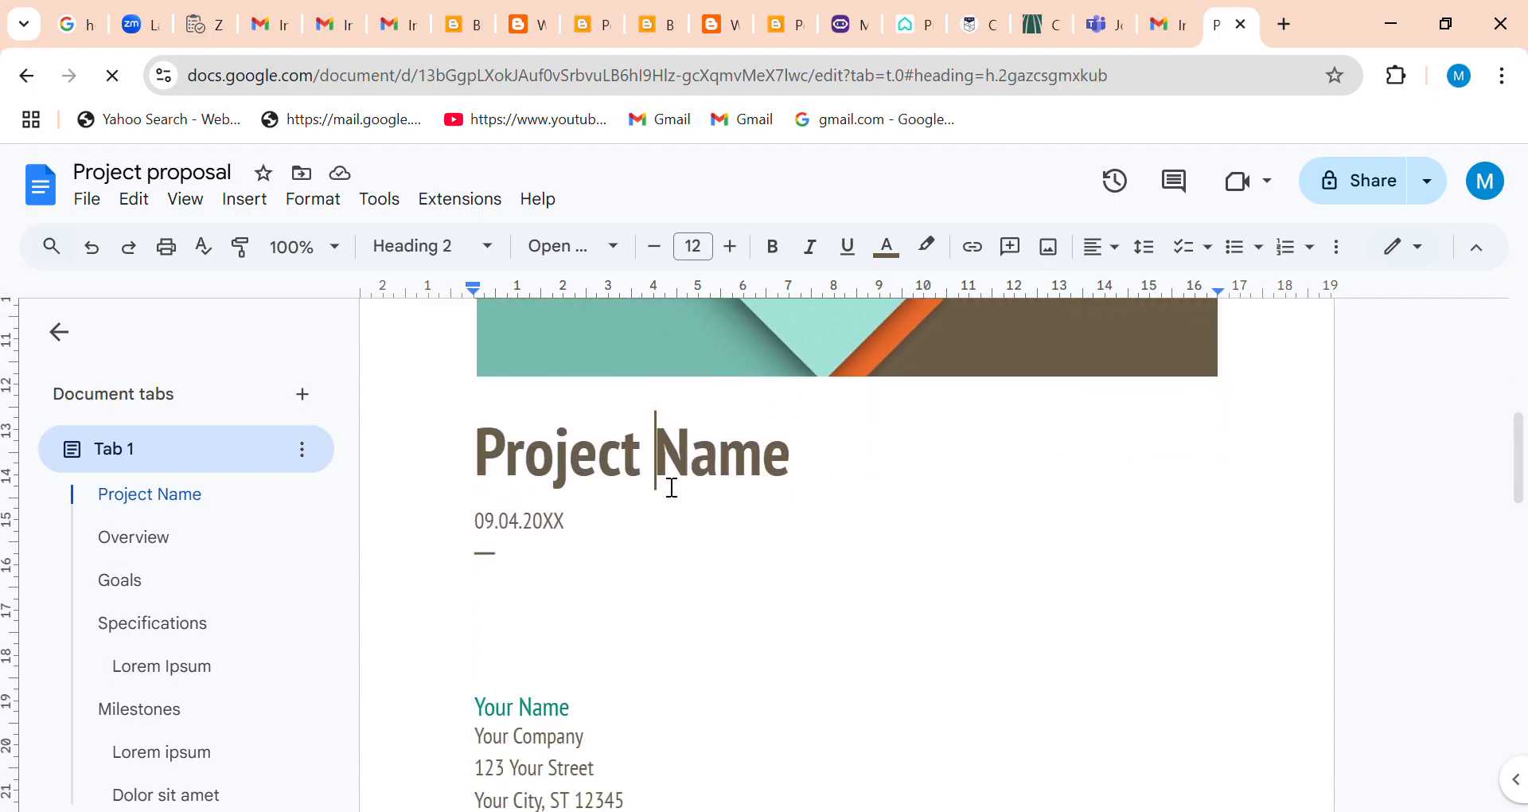
drag(662, 468, 815, 468)
click(816, 468)
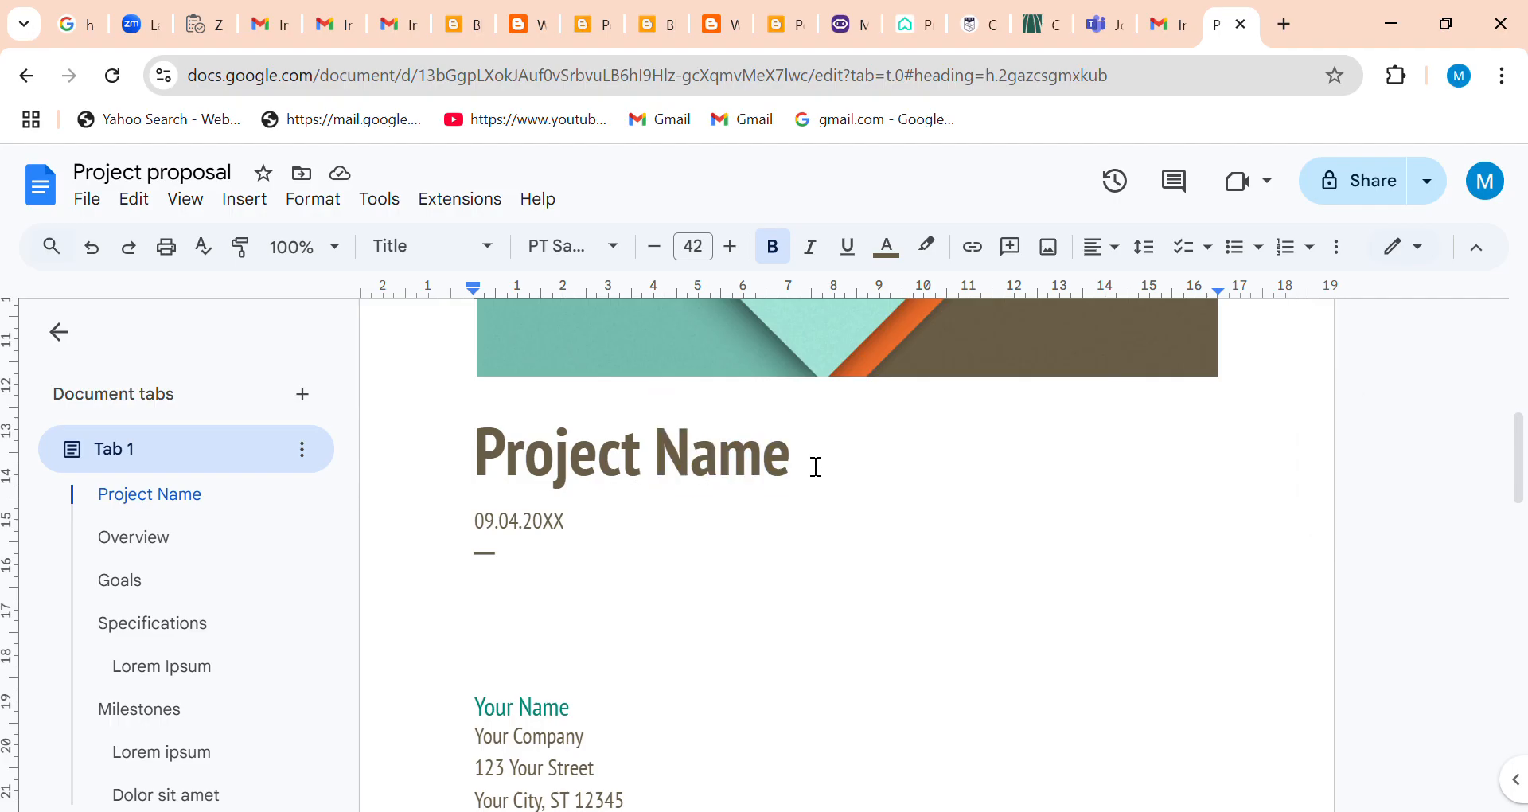
key(BackSpace)
key(BackSpace)
key(BackSpace)
key(BackSpace)
key(BackSpace)
key(BackSpace)
key(BackSpace)
key(BackSpace)
key(BackSpace)
key(BackSpace)
key(BackSpace)
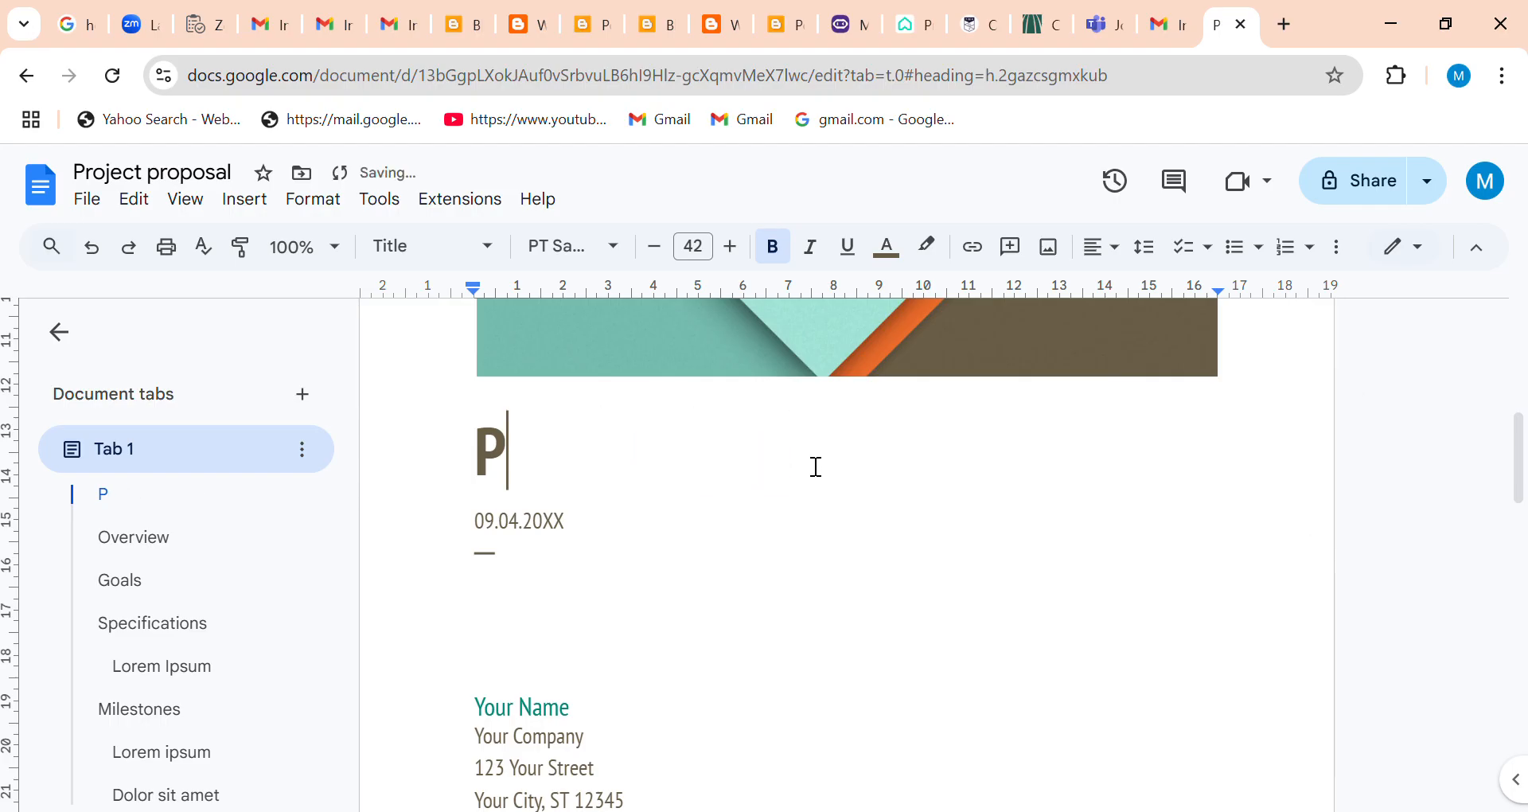
key(BackSpace)
key(BackSpace)
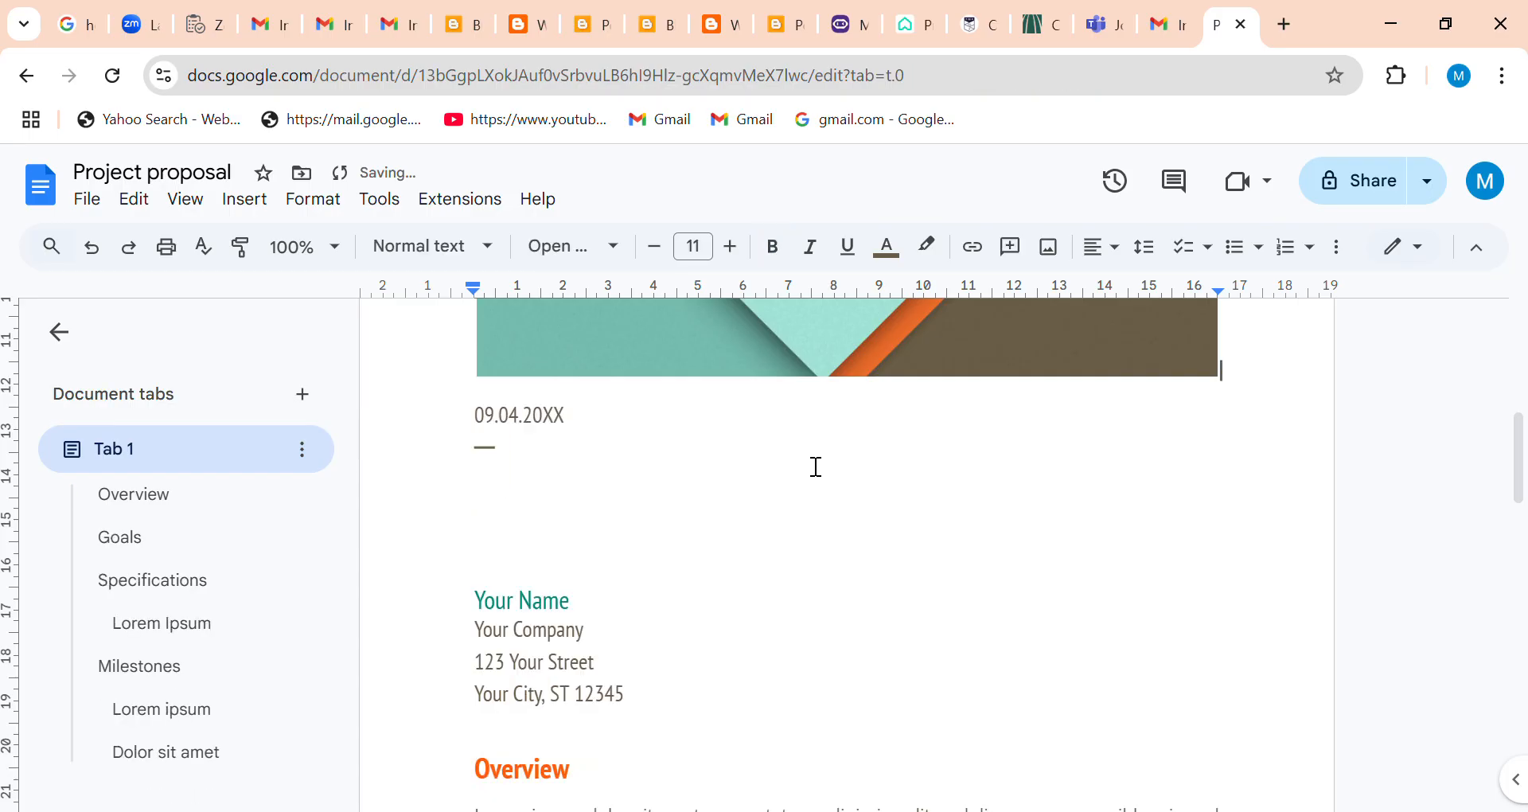
text(1234)
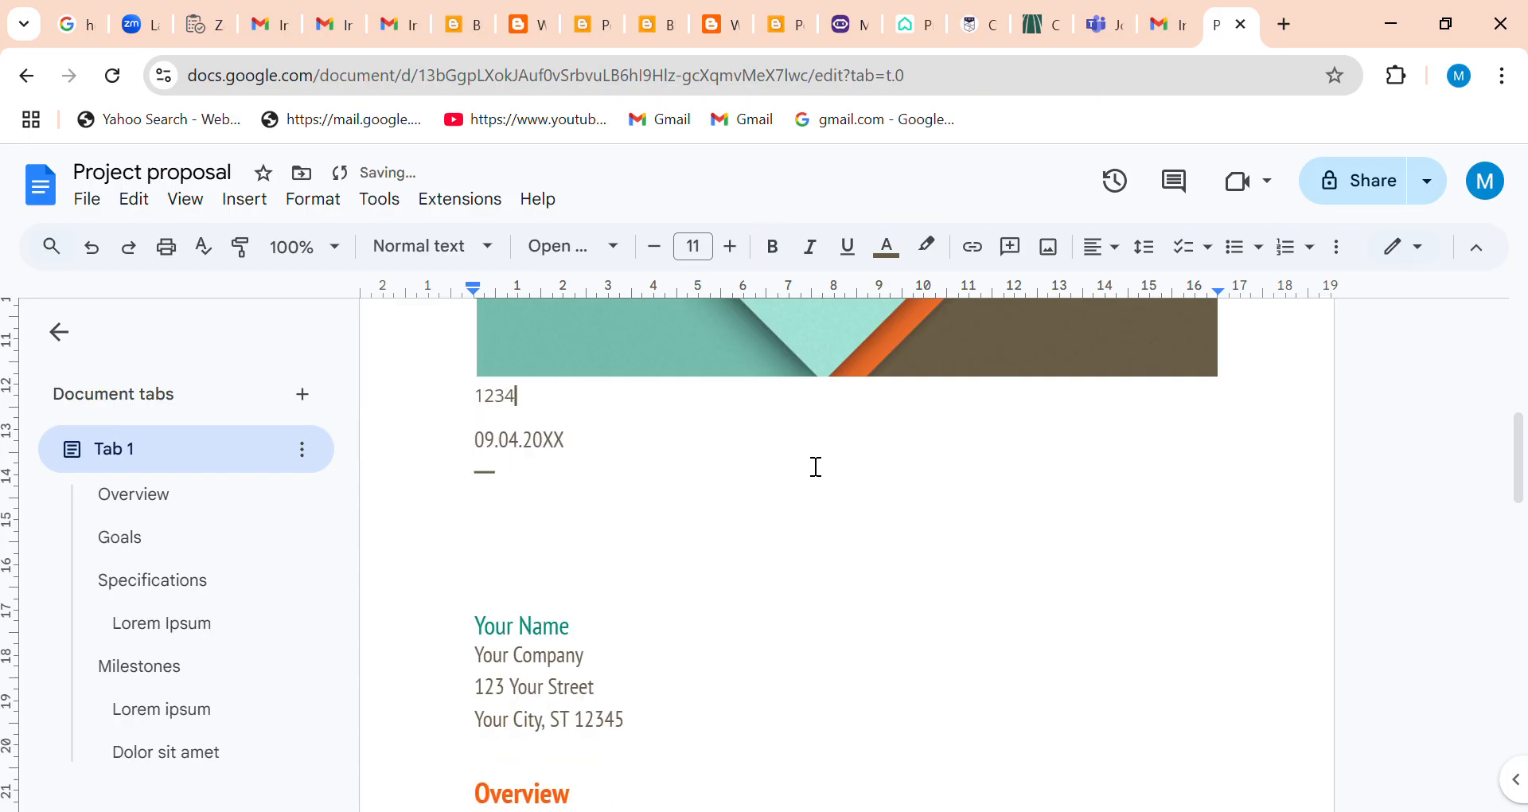
key(BackSpace)
key(BackSpace)
key(BackSpace)
key(BackSpace)
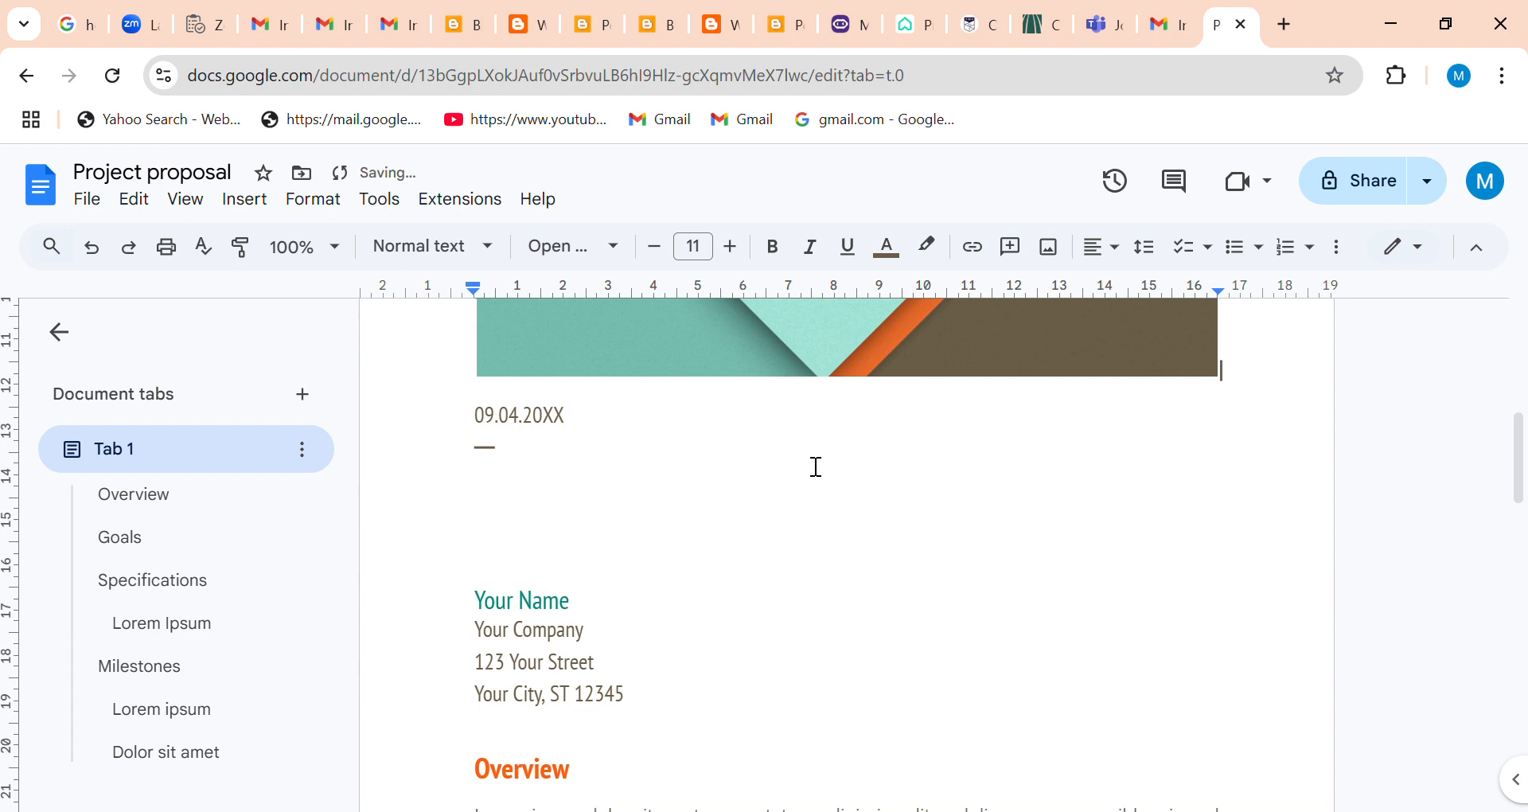
Add the line "CAMP NAME" between the cover image and the date.
key(Return)
text(CA)
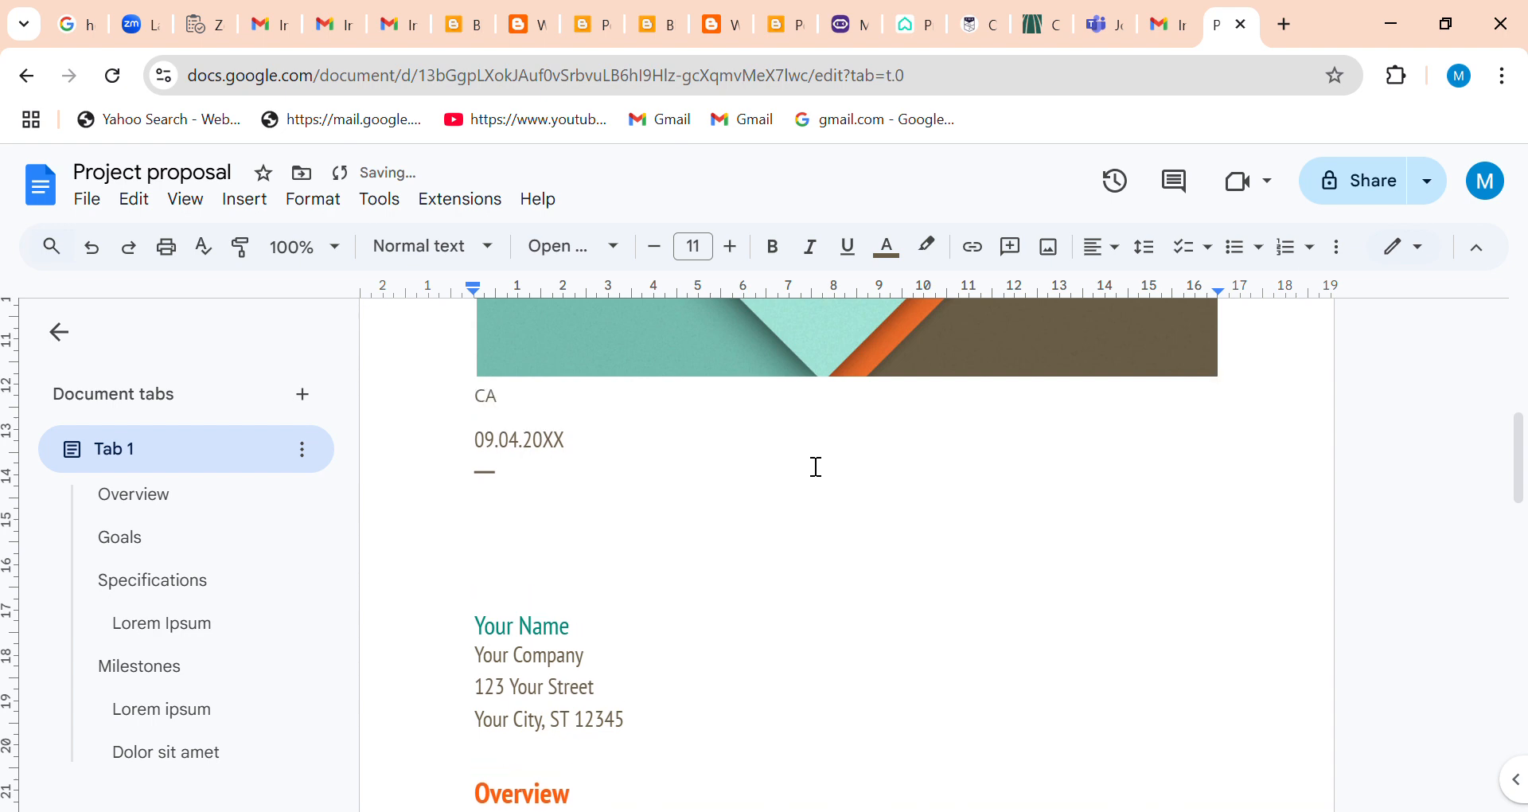
text(MP NAME)
Complete the year in the date line so that the date reads 09.04.2024.
click(597, 454)
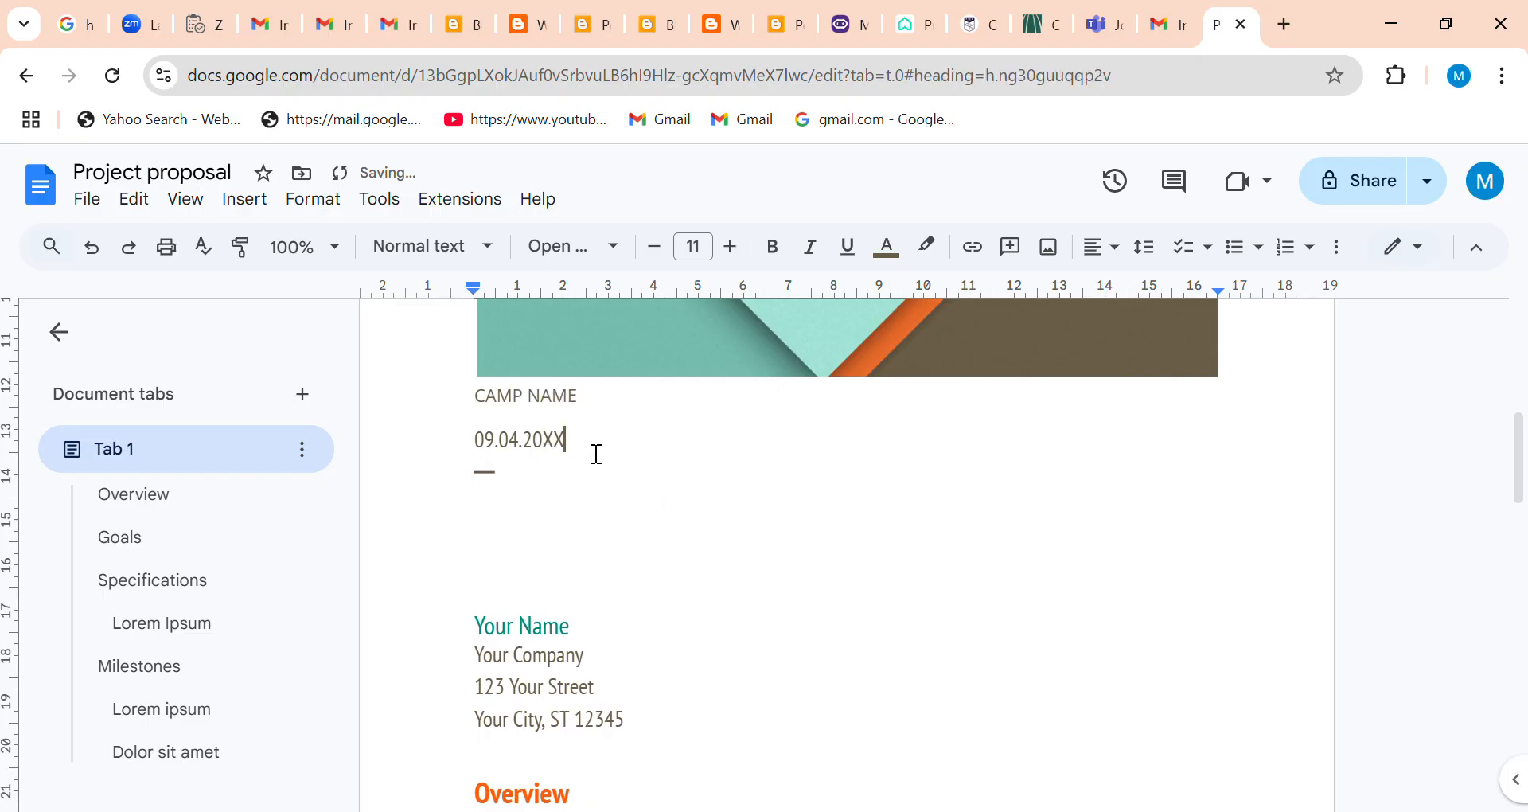
key(BackSpace)
key(BackSpace)
text(24)
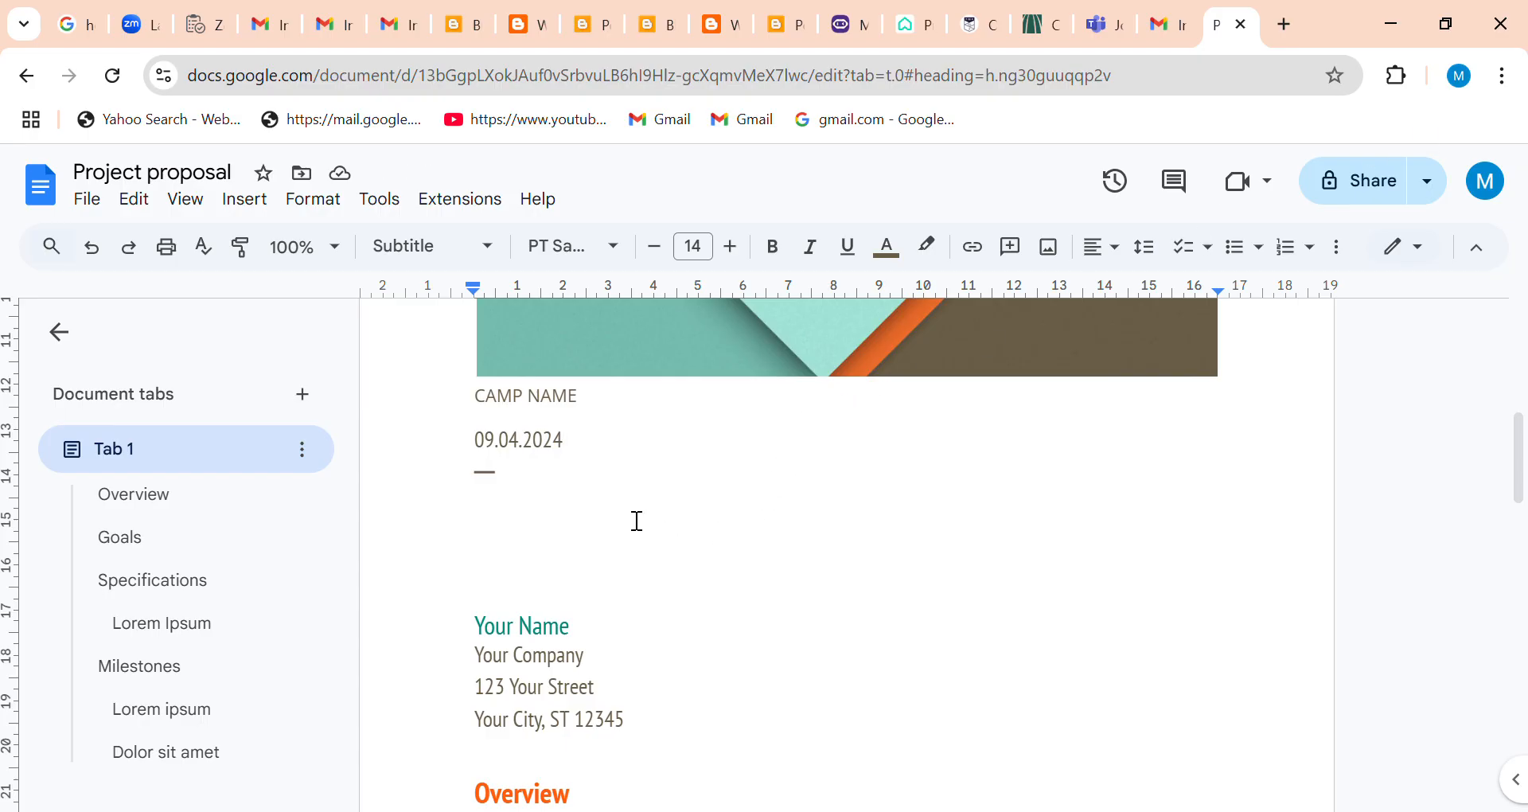
Replace the "Your Company" placeholder in the contact block with "CAMP".
drag(1520, 443, 1520, 478)
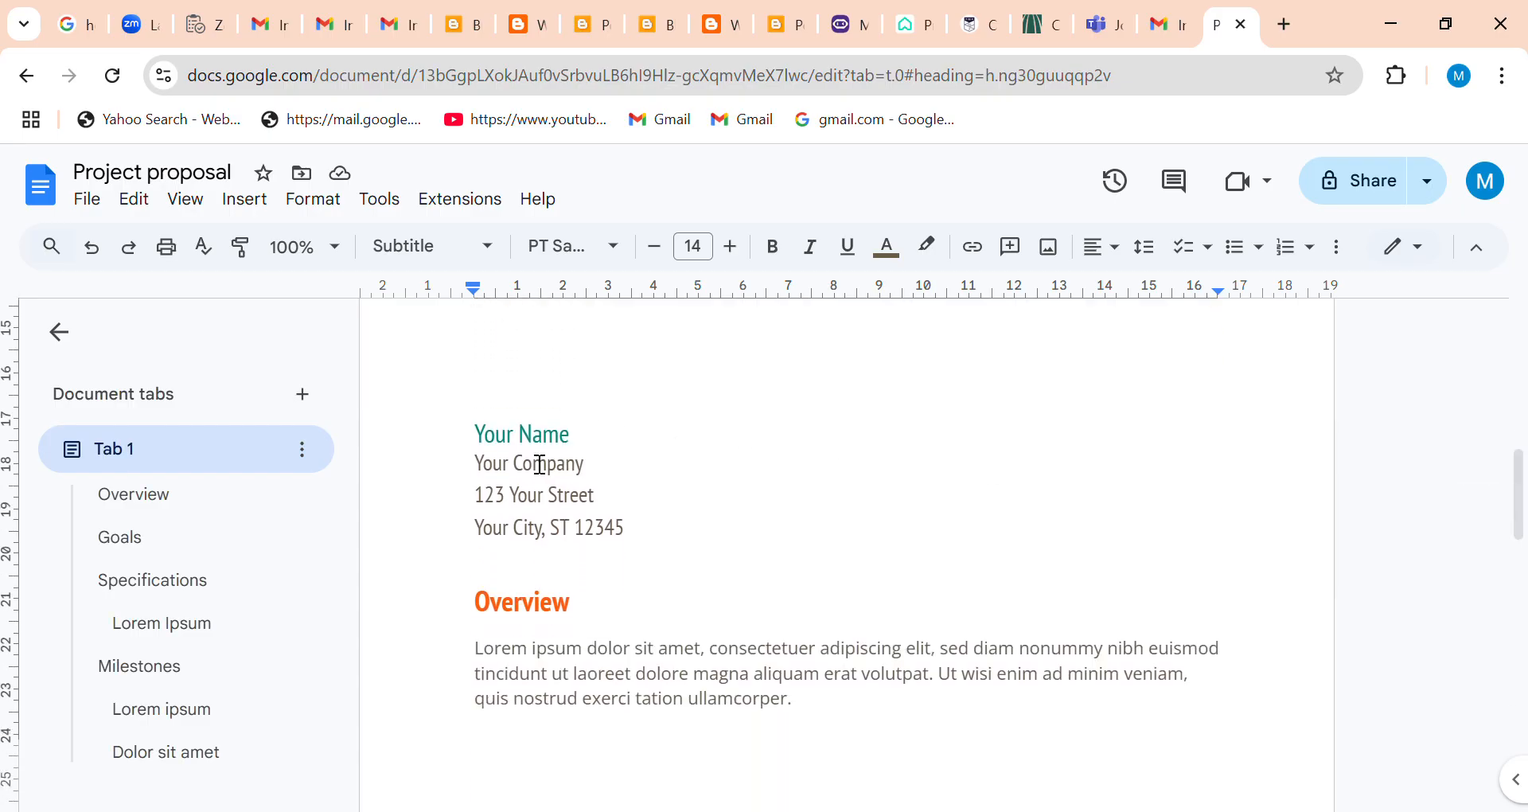
click(610, 476)
mouse_move(1517, 491)
mouse_down()
mouse_move(1511, 374)
mouse_move(1524, 503)
mouse_up()
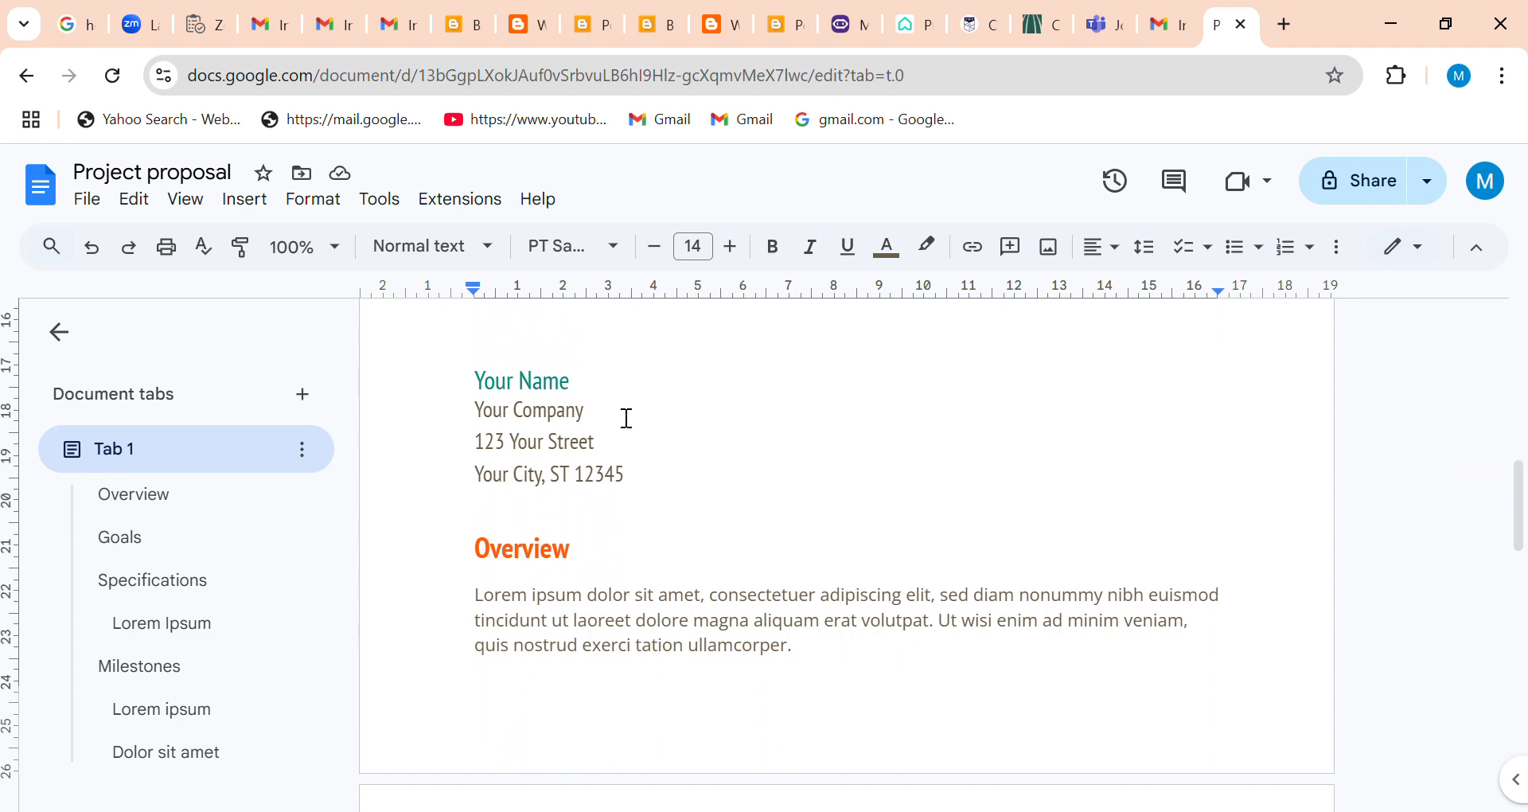
key(BackSpace)
key(BackSpace)
key(BackSpace)
key(BackSpace)
key(BackSpace)
key(BackSpace)
key(BackSpace)
key(BackSpace)
key(BackSpace)
key(BackSpace)
key(BackSpace)
key(BackSpace)
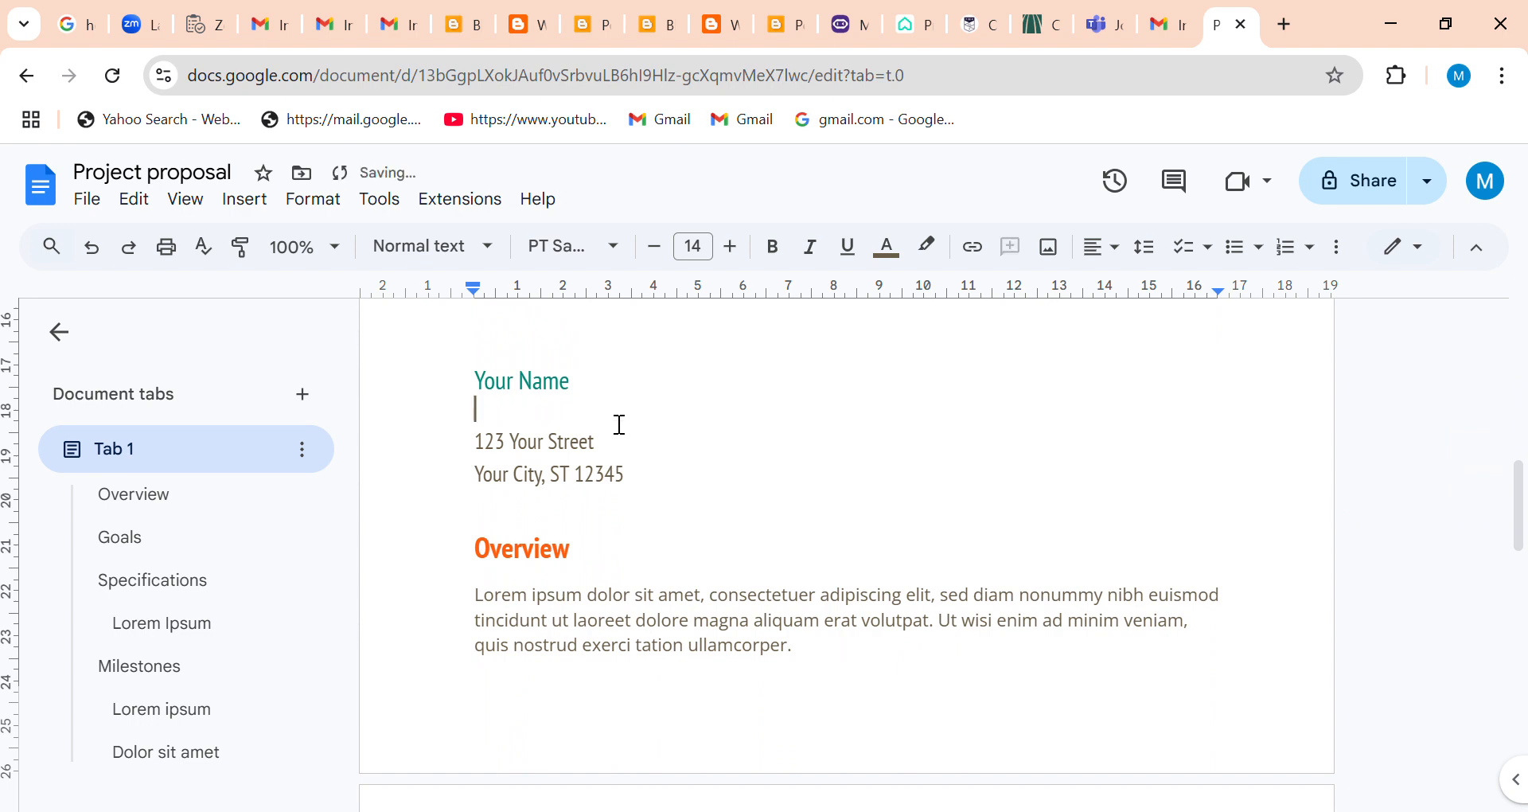
text(CAMP)
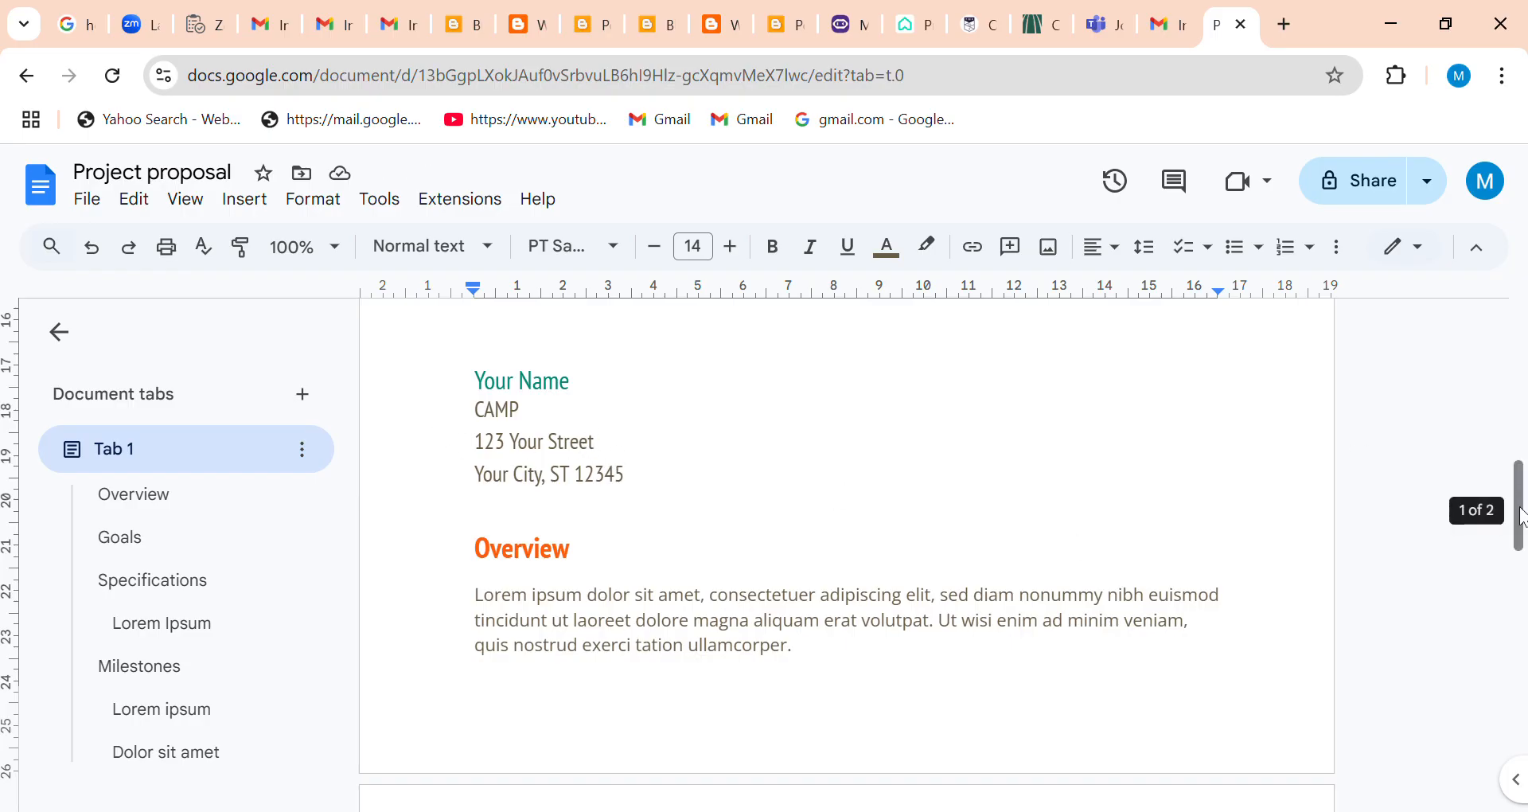
Delete the placeholder paragraph under the Overview heading.
scroll(1521, 518, down, 1)
click(837, 535)
click(481, 493)
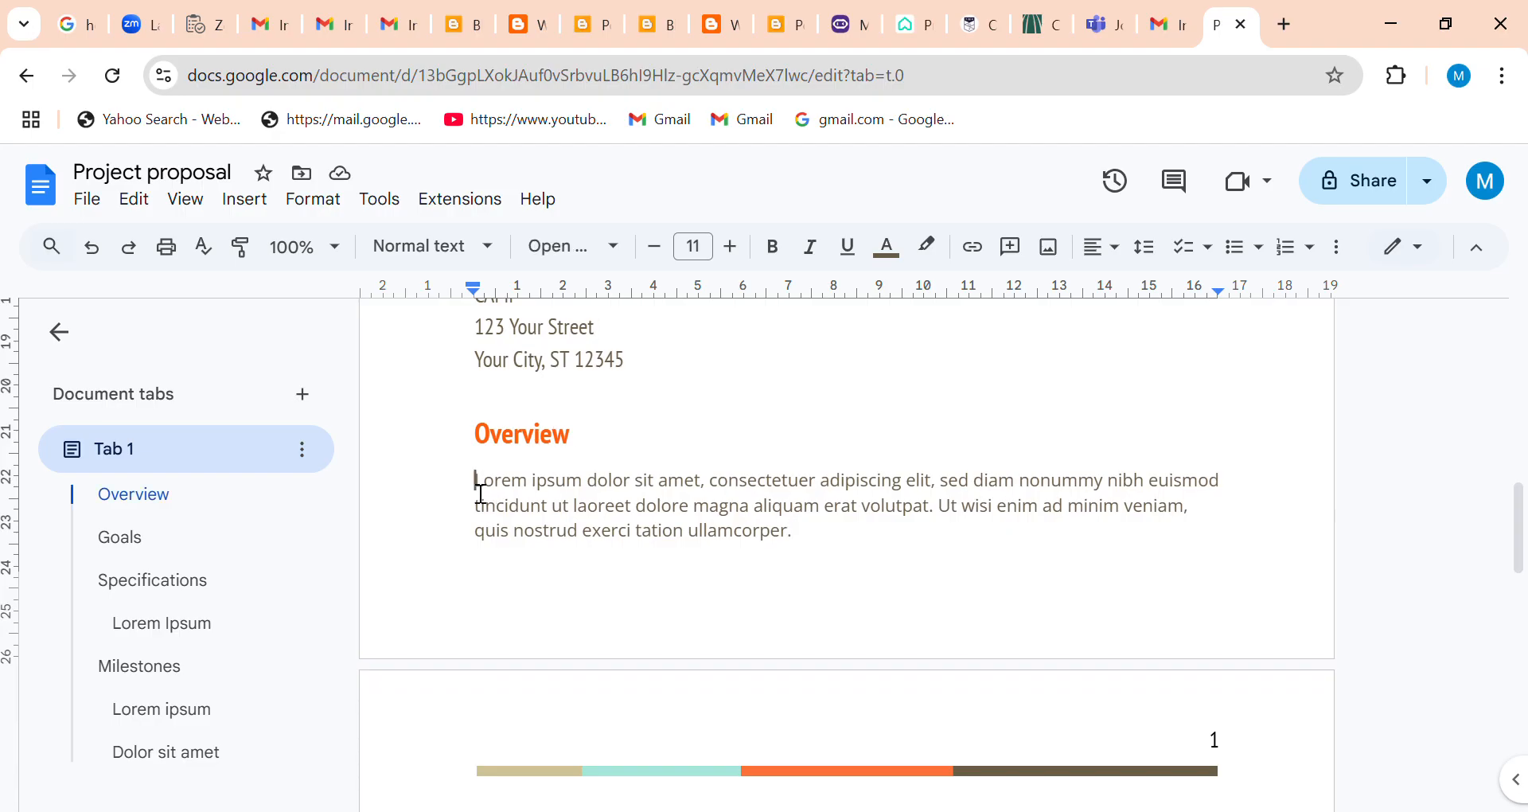
triple_click(481, 494)
scroll(482, 494, down, 1)
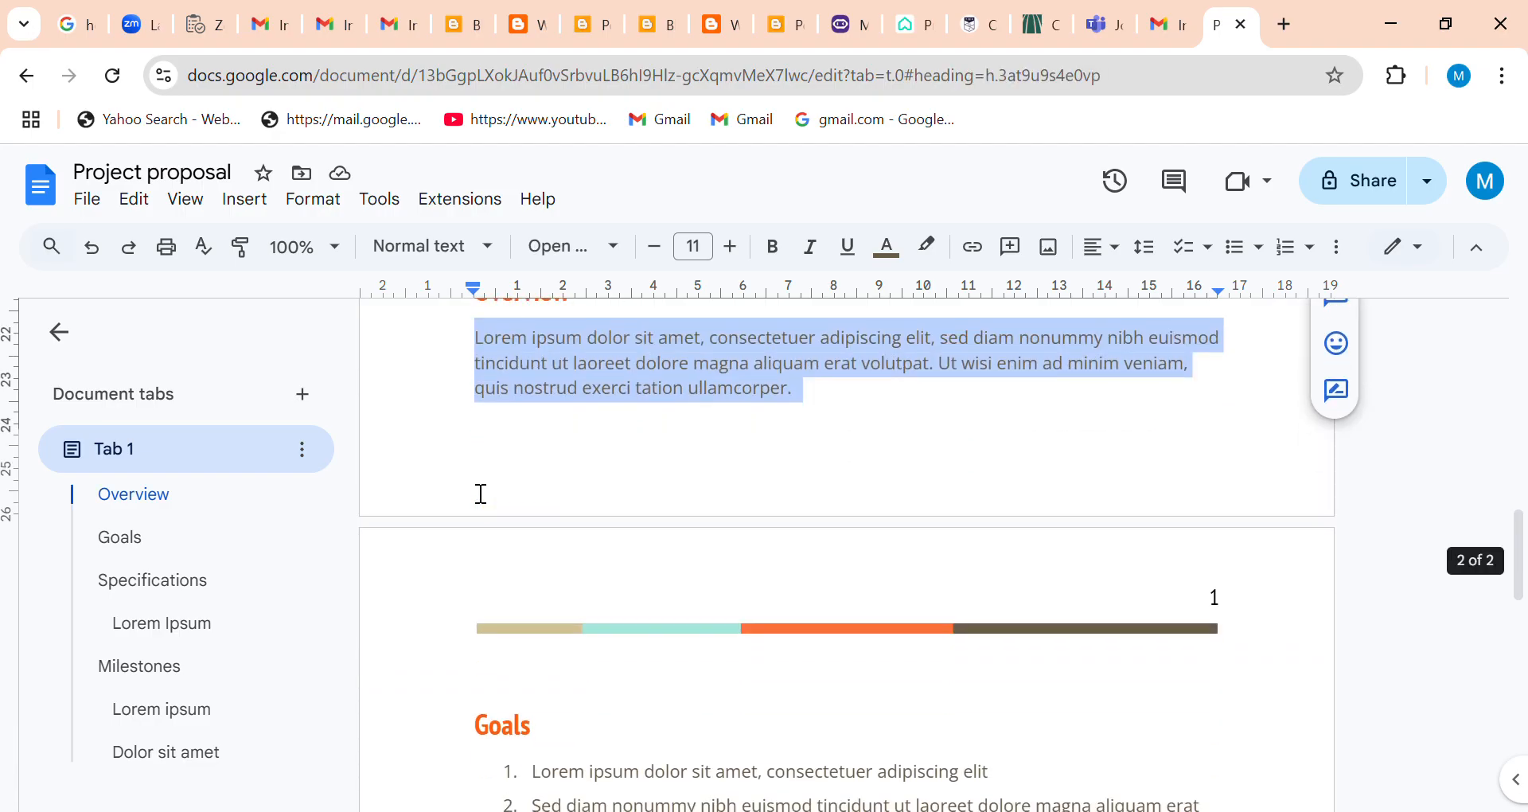
key(BackSpace)
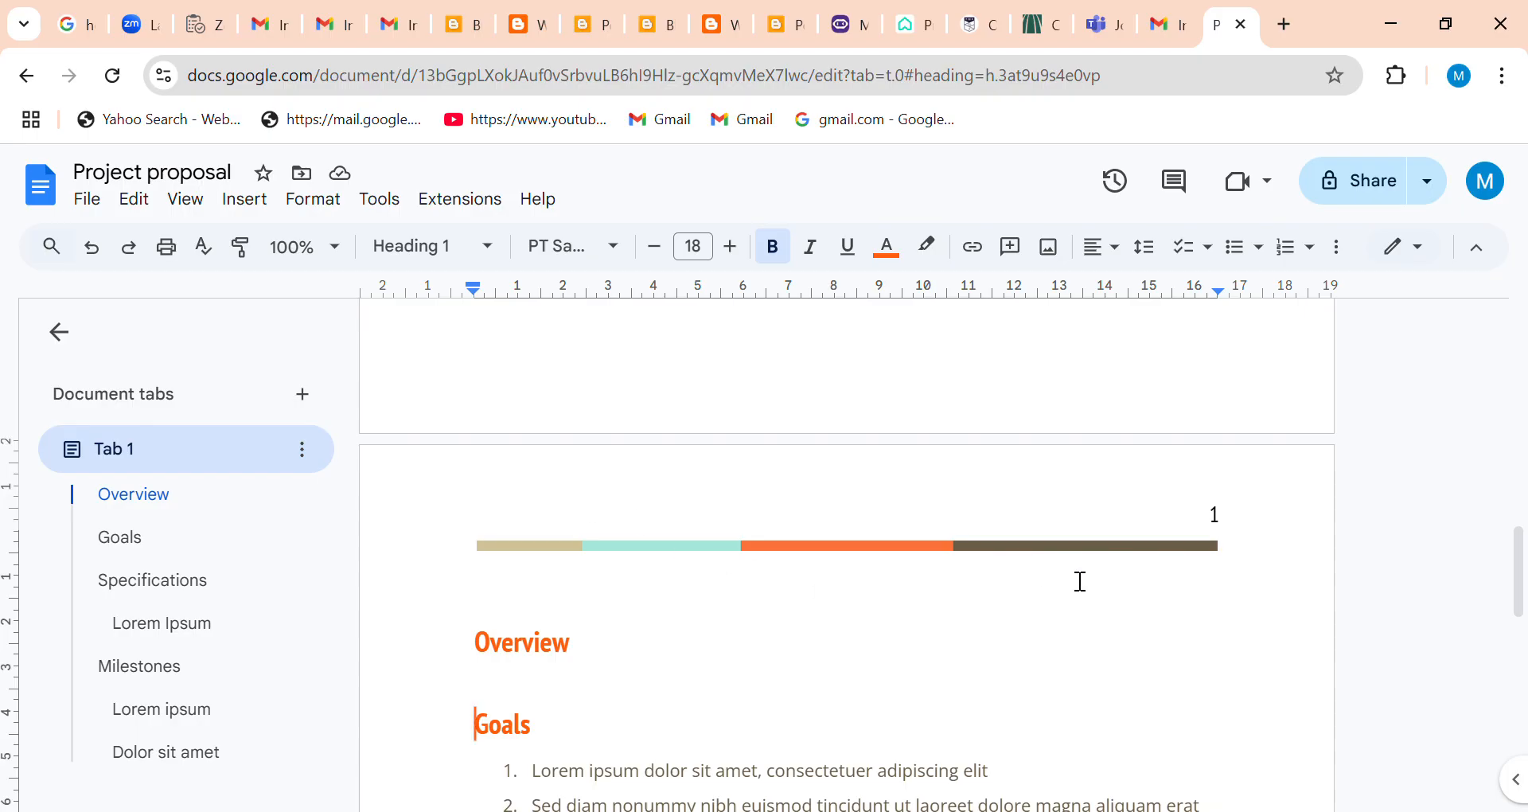
Add the line "The camping is for XYZ" under the Overview heading.
click(523, 713)
click(608, 669)
key(Return)
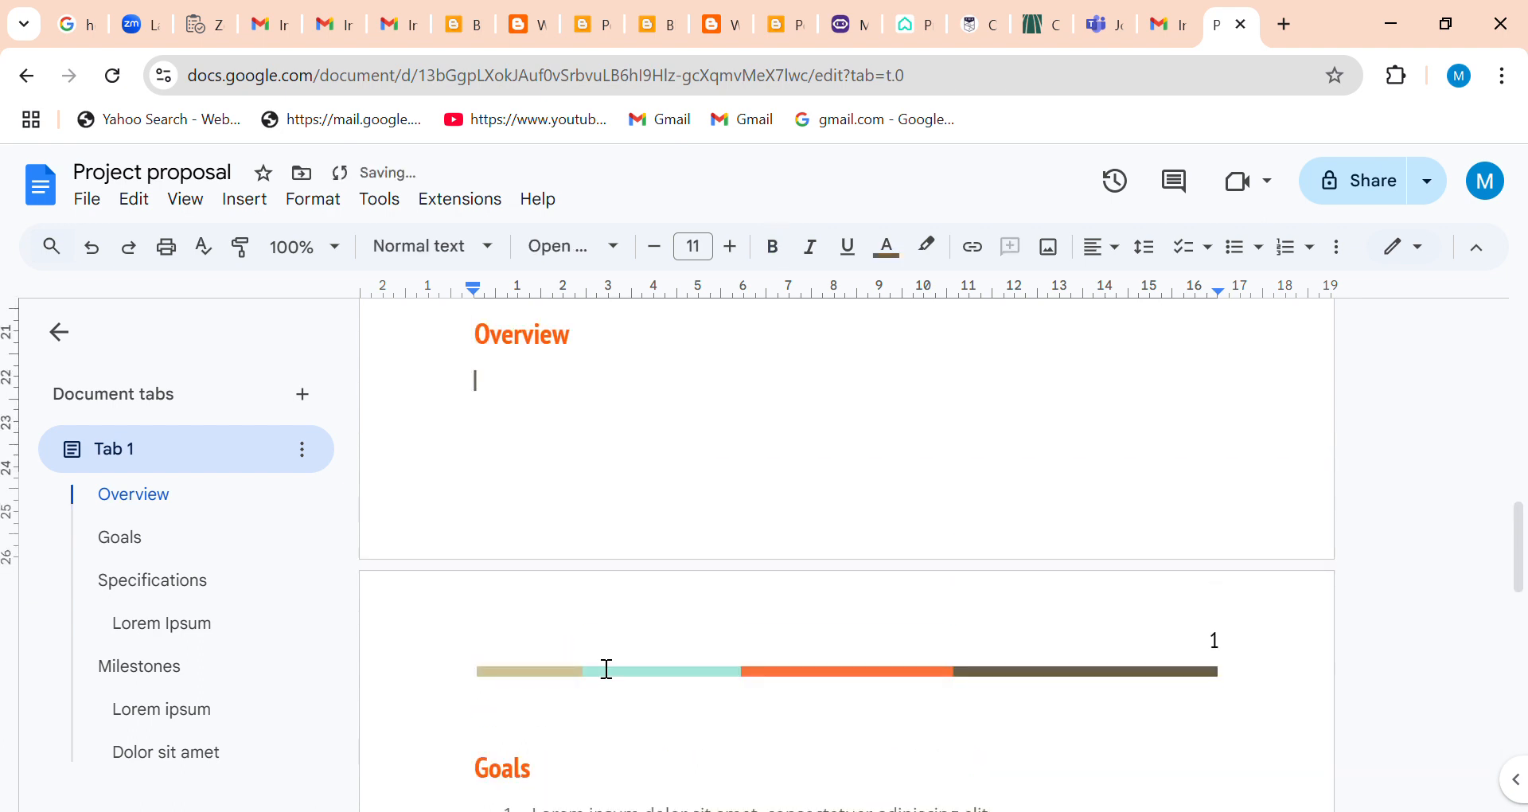
text(The camping id for)
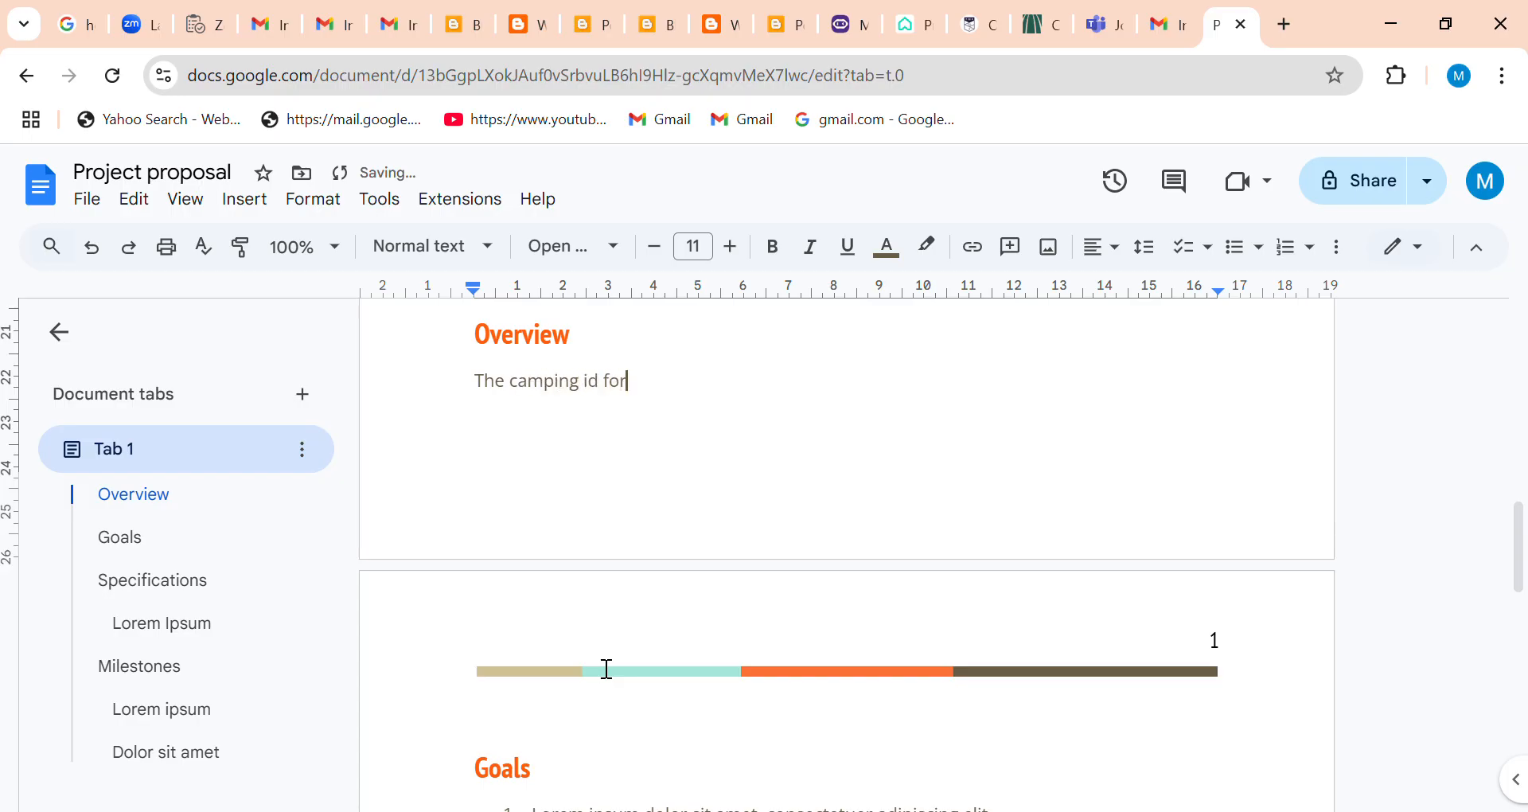
key(BackSpace)
key(BackSpace)
key(BackSpace)
key(BackSpace)
key(BackSpace)
key(BackSpace)
text(s for)
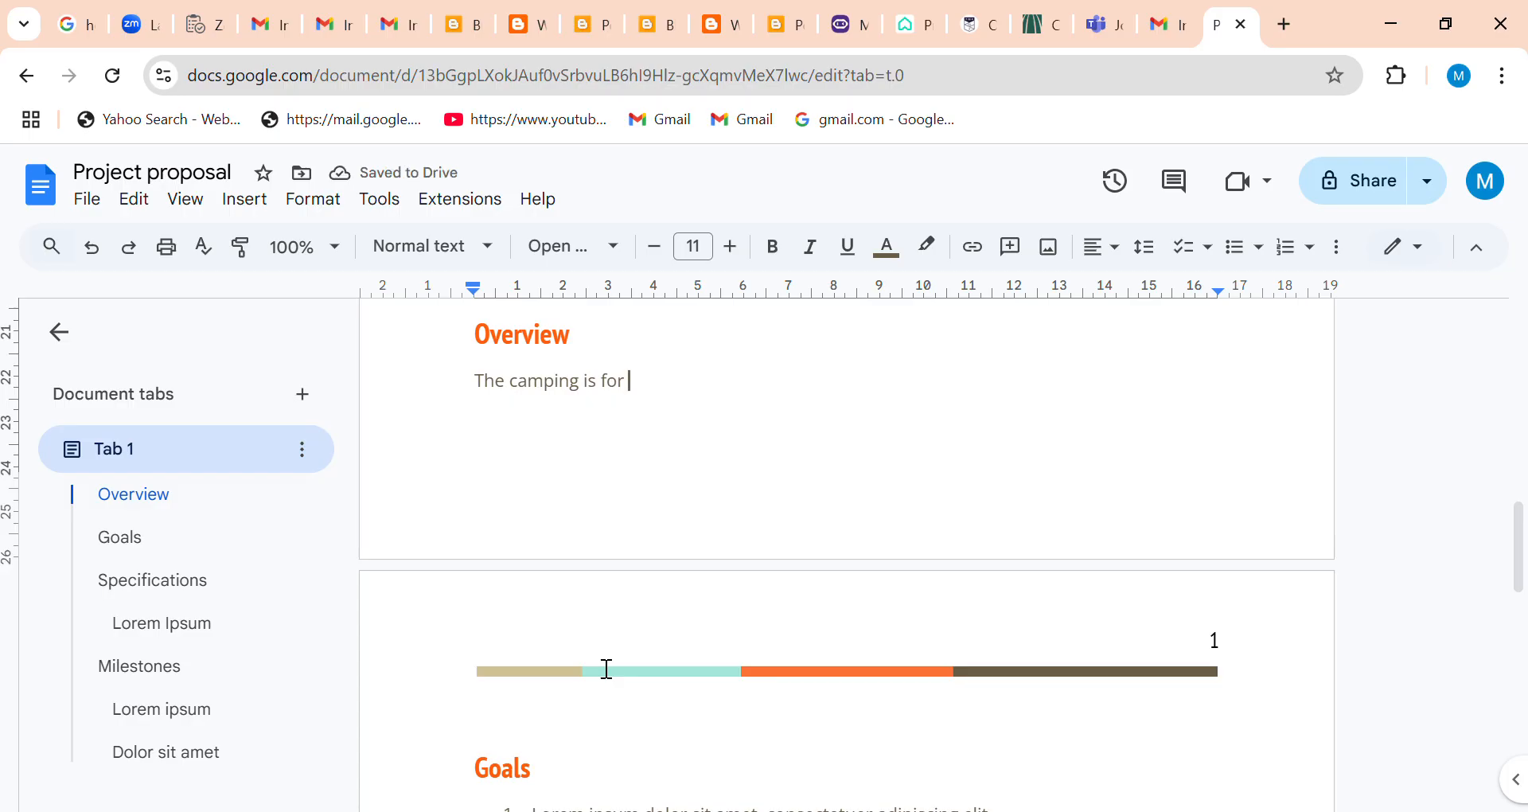
text( XYZ)
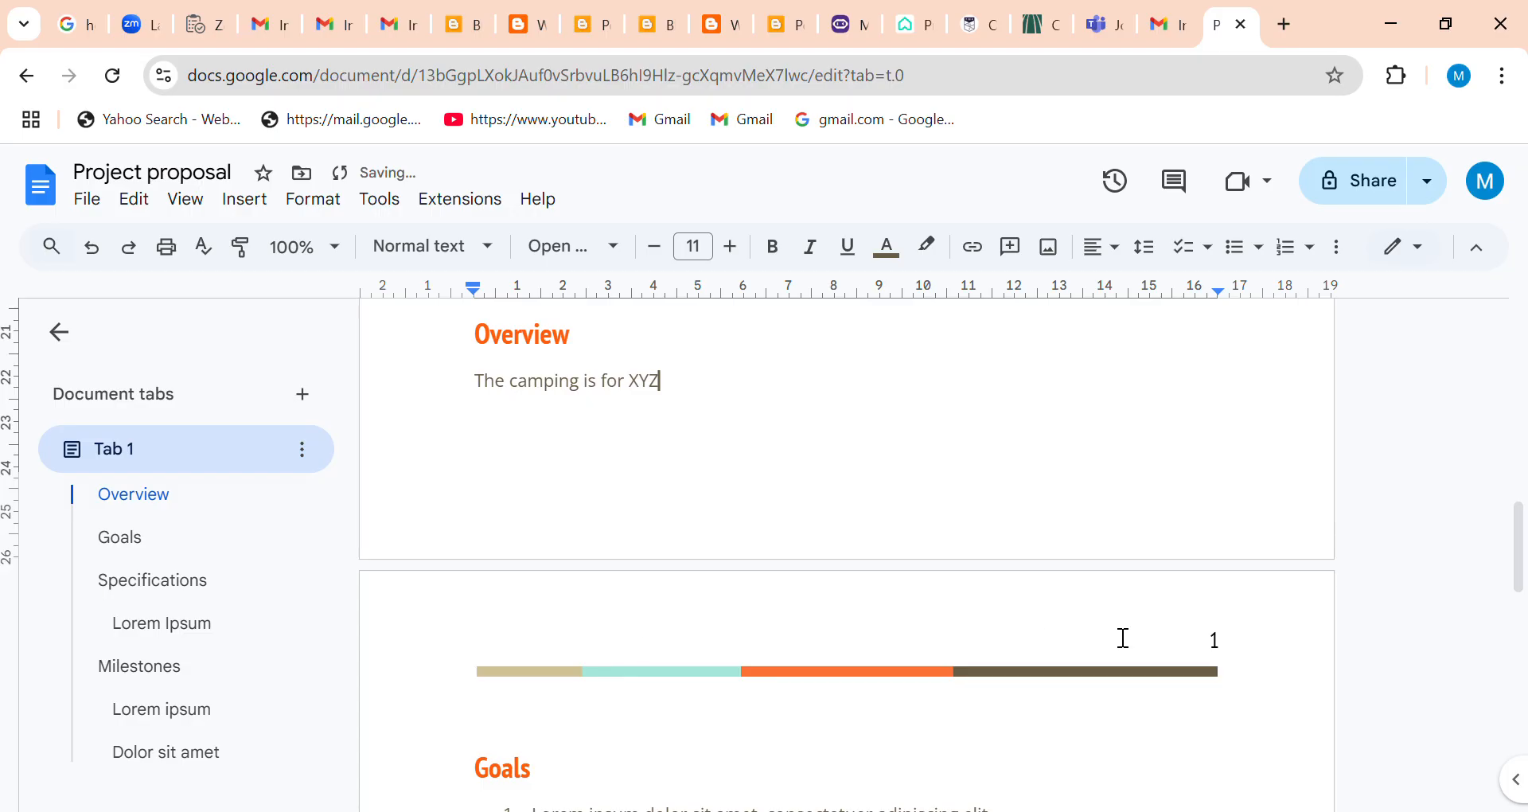
Try to delete both numbered placeholder items under Goals and start an empty line there, and undo these changes.
scroll(1214, 559, down, 5)
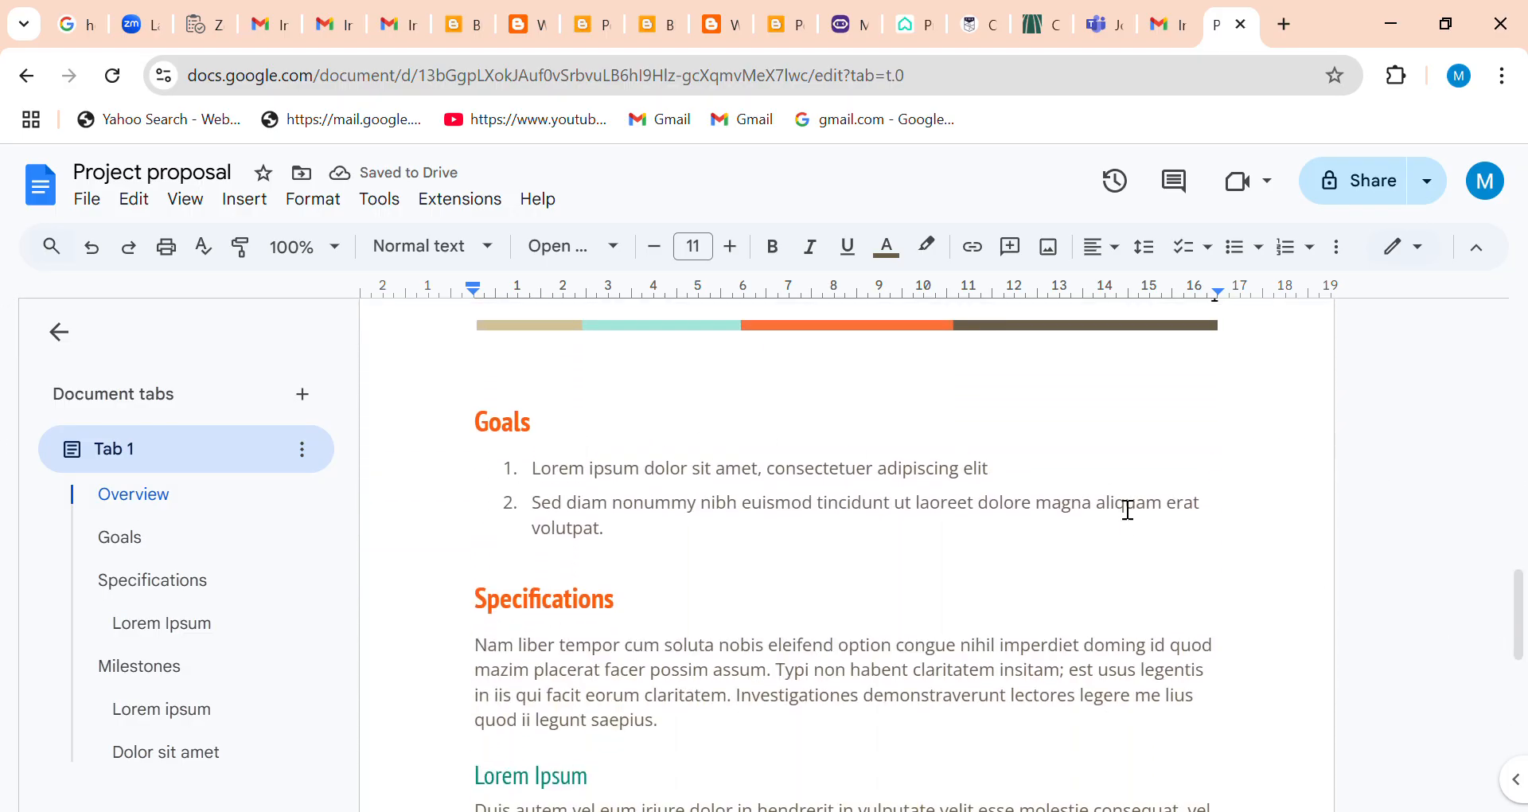
click(544, 475)
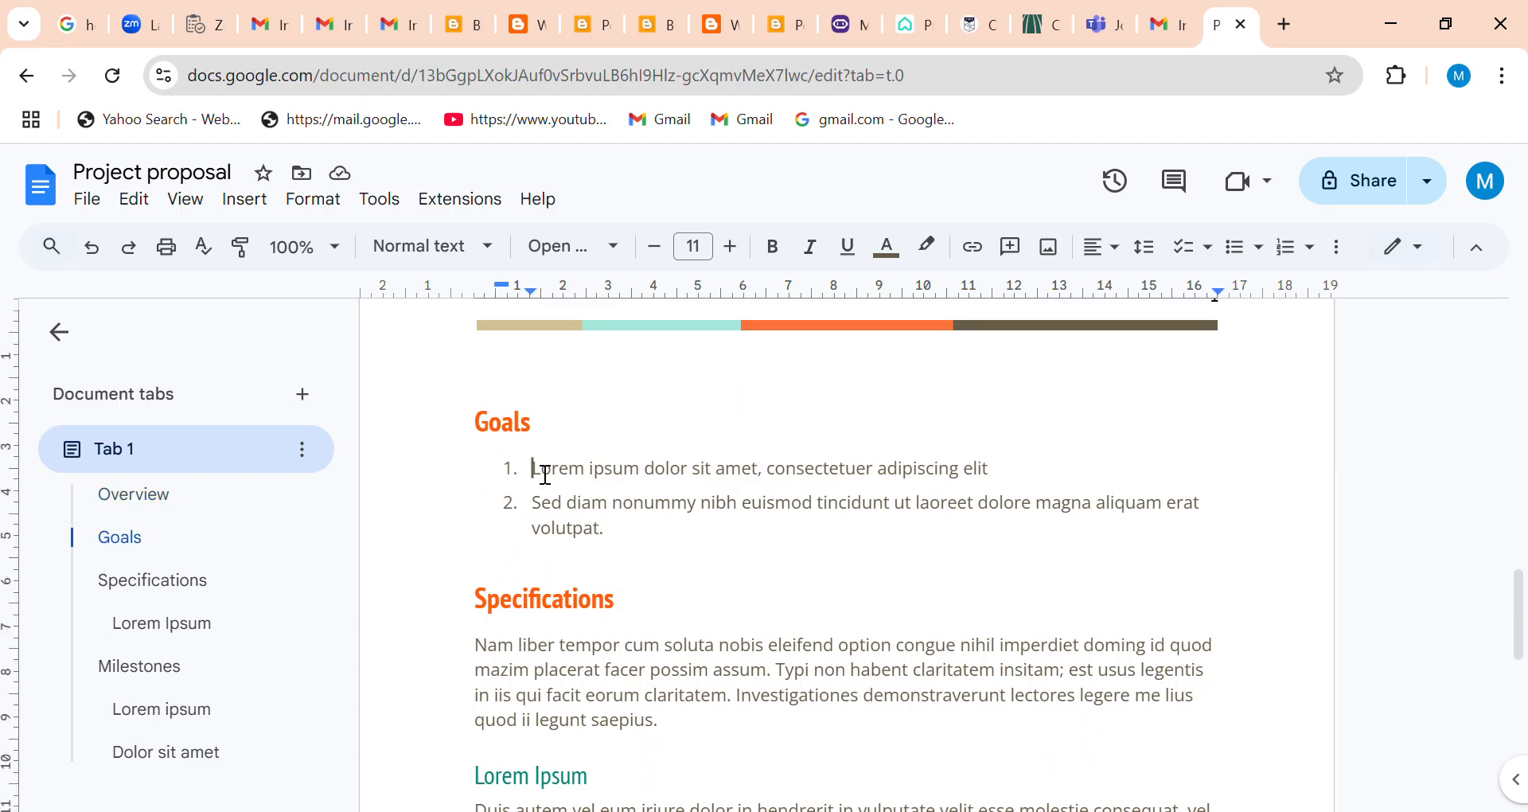
key(shift+Down)
key(shift+Down)
key(shift+Down)
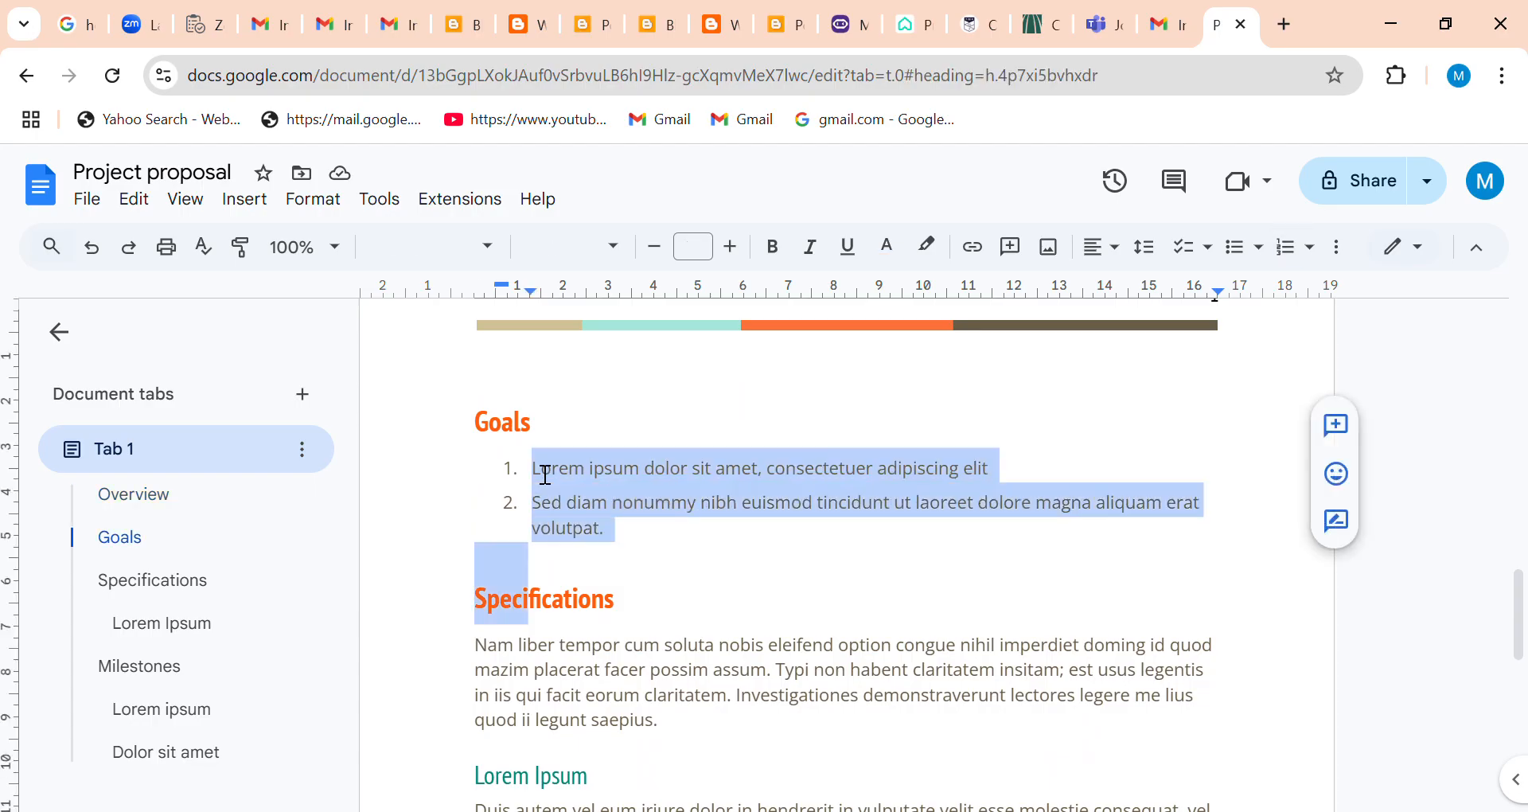
key(shift+Left)
key(shift+Left)
key(shift+Left)
key(shift+Left)
key(shift+Left)
key(shift+Left)
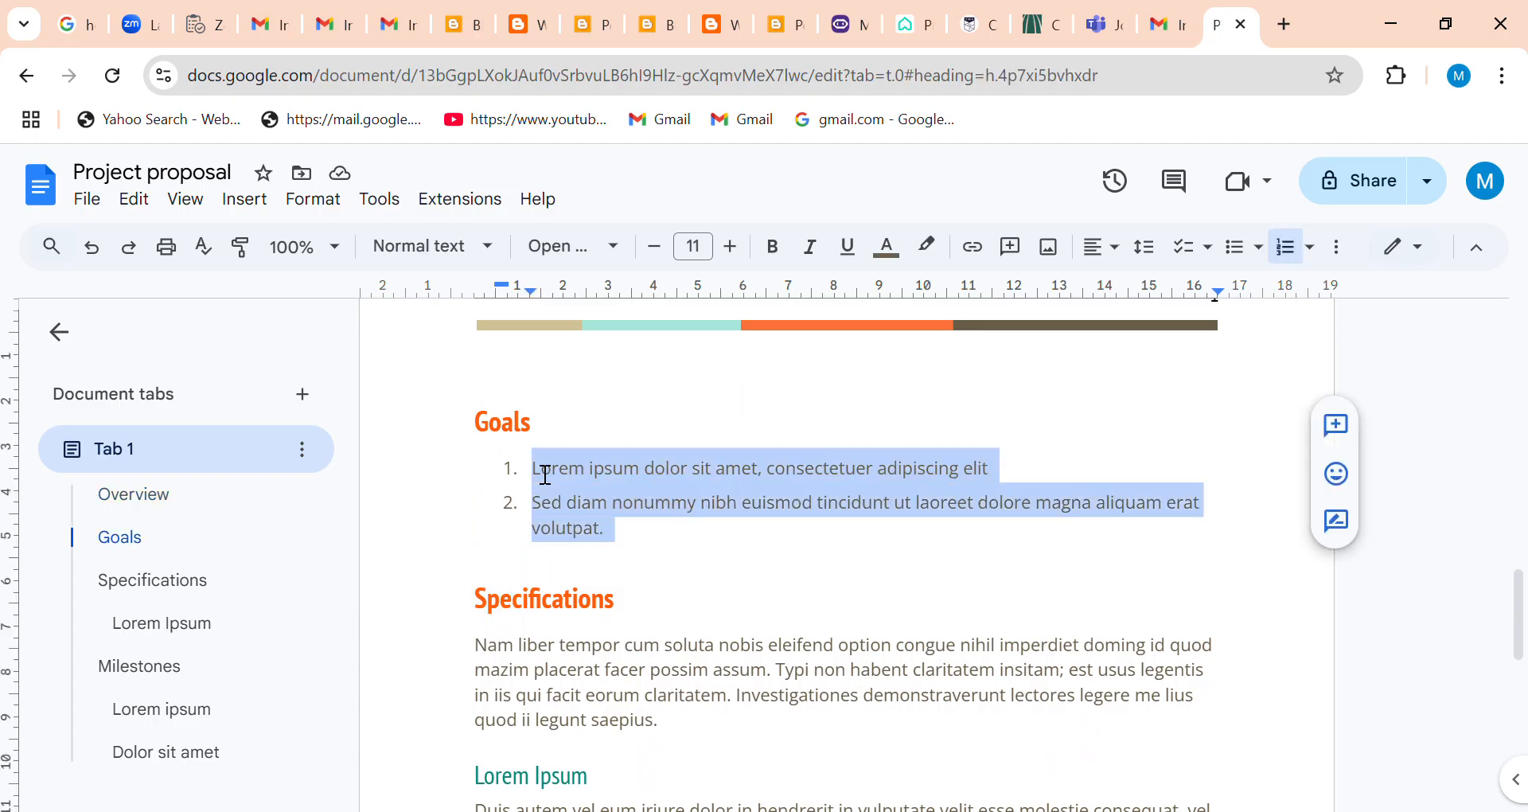
key(Delete)
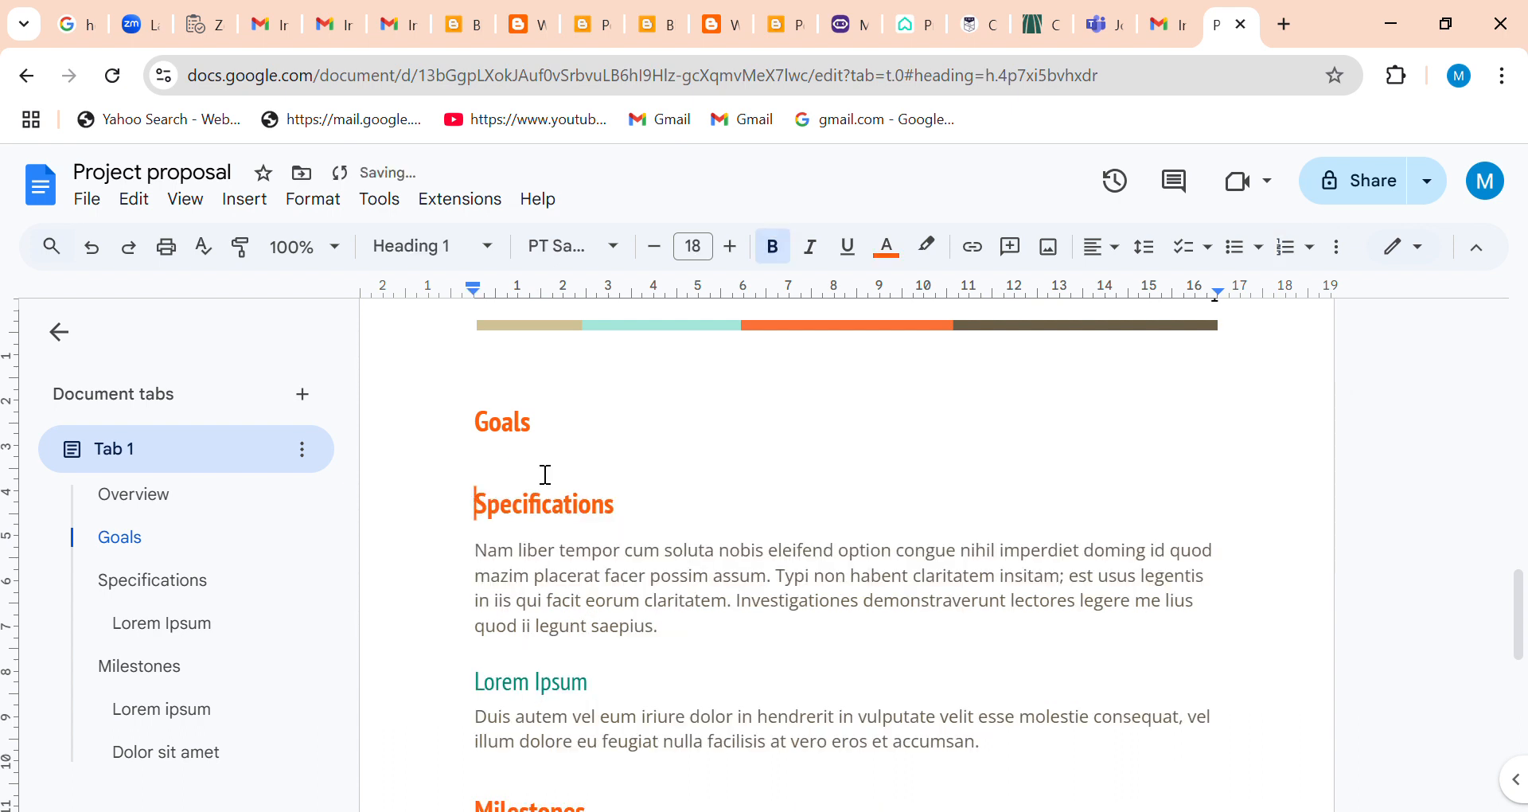
click(557, 432)
key(Return)
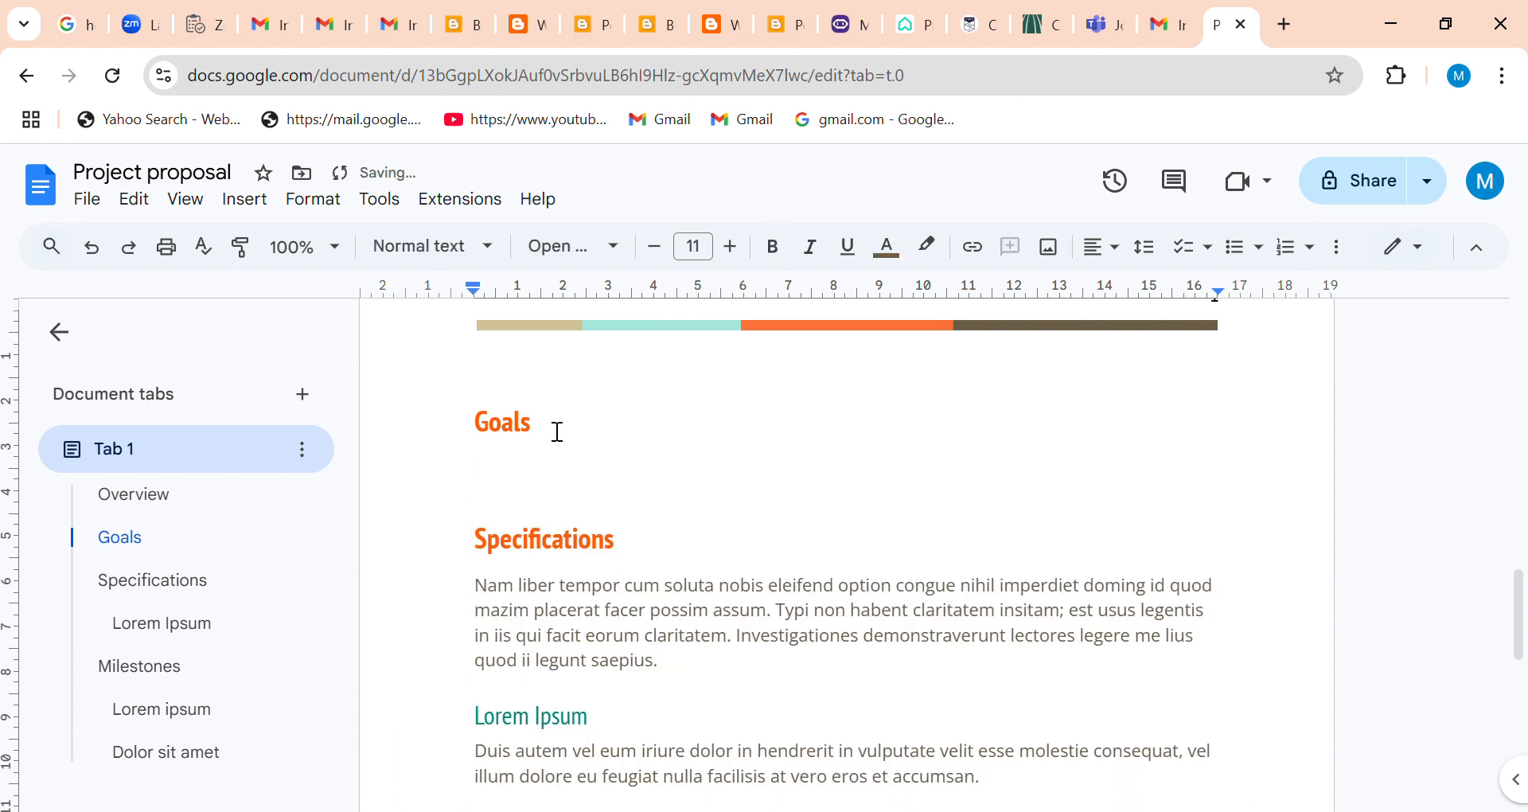
key(BackSpace)
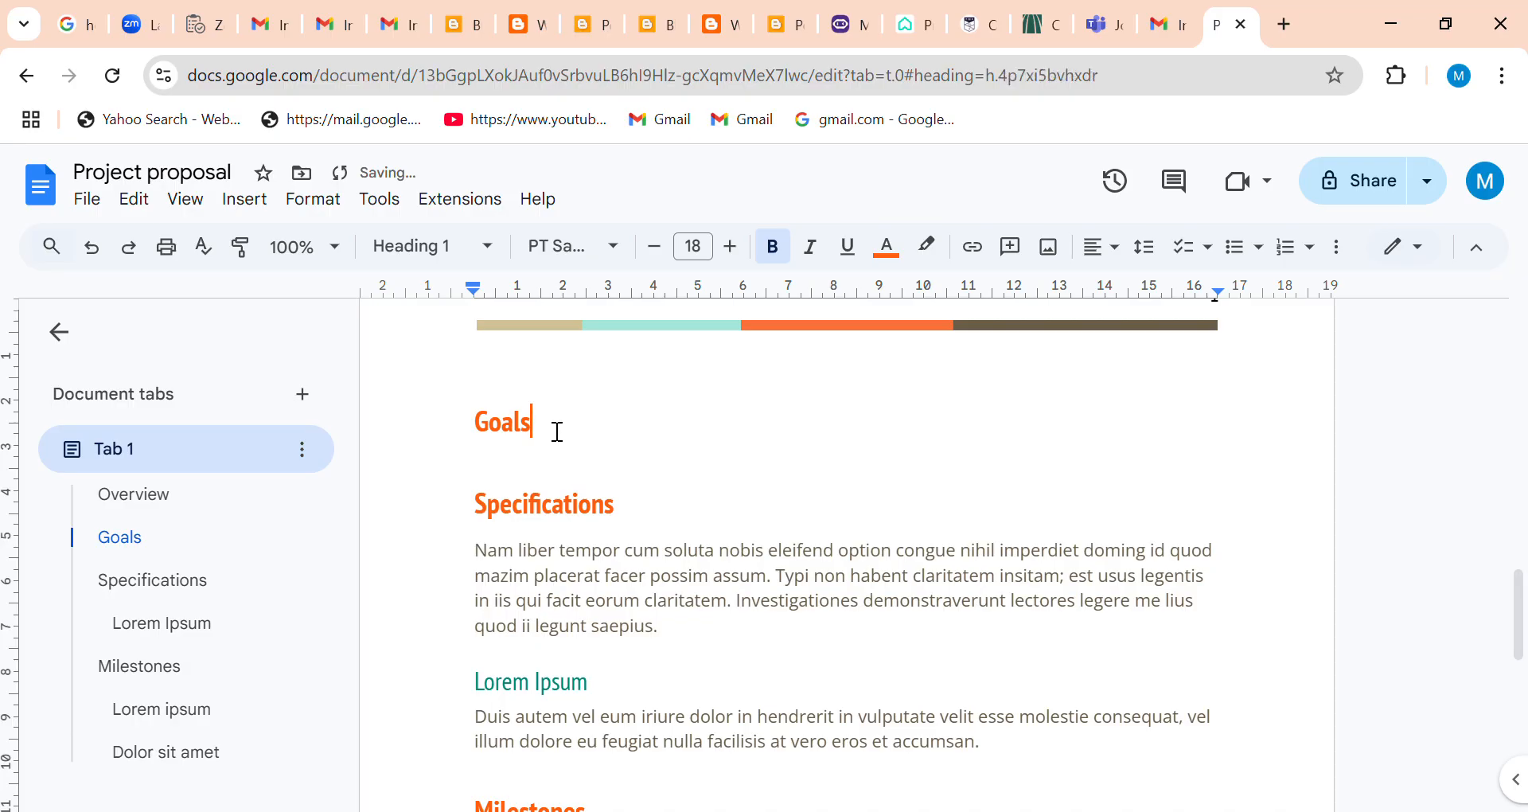
key(ctrl+z)
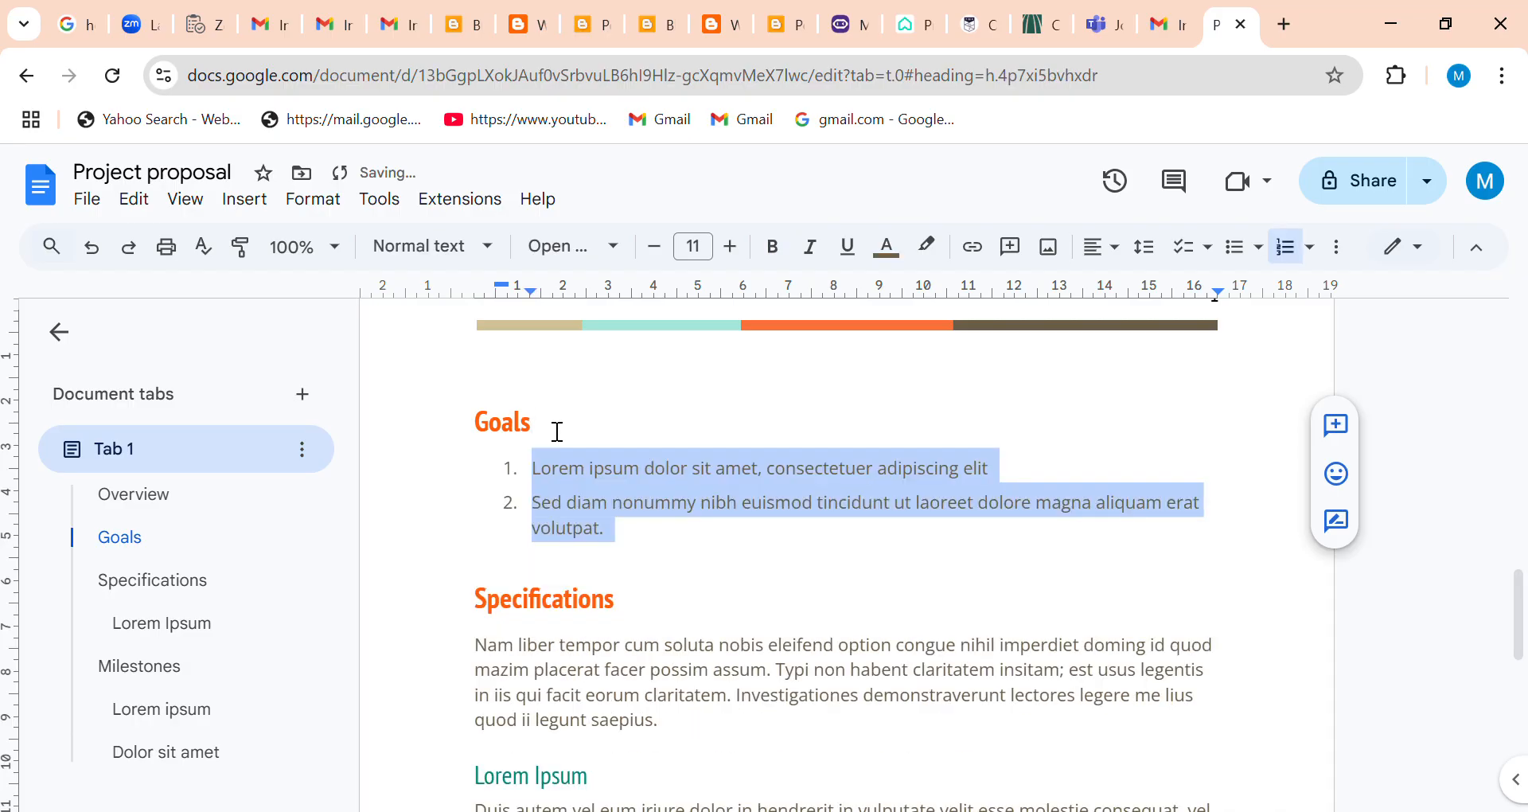
Replace the placeholder text of the first Goals item with "Travel", keeping its list number.
click(1015, 476)
key(BackSpace)
key(BackSpace)
key(BackSpace)
key(BackSpace)
key(BackSpace)
key(BackSpace)
key(BackSpace)
key(BackSpace)
key(BackSpace)
key(BackSpace)
key(BackSpace)
key(BackSpace)
key(BackSpace)
key(BackSpace)
key(BackSpace)
key(BackSpace)
key(BackSpace)
key(BackSpace)
key(BackSpace)
key(BackSpace)
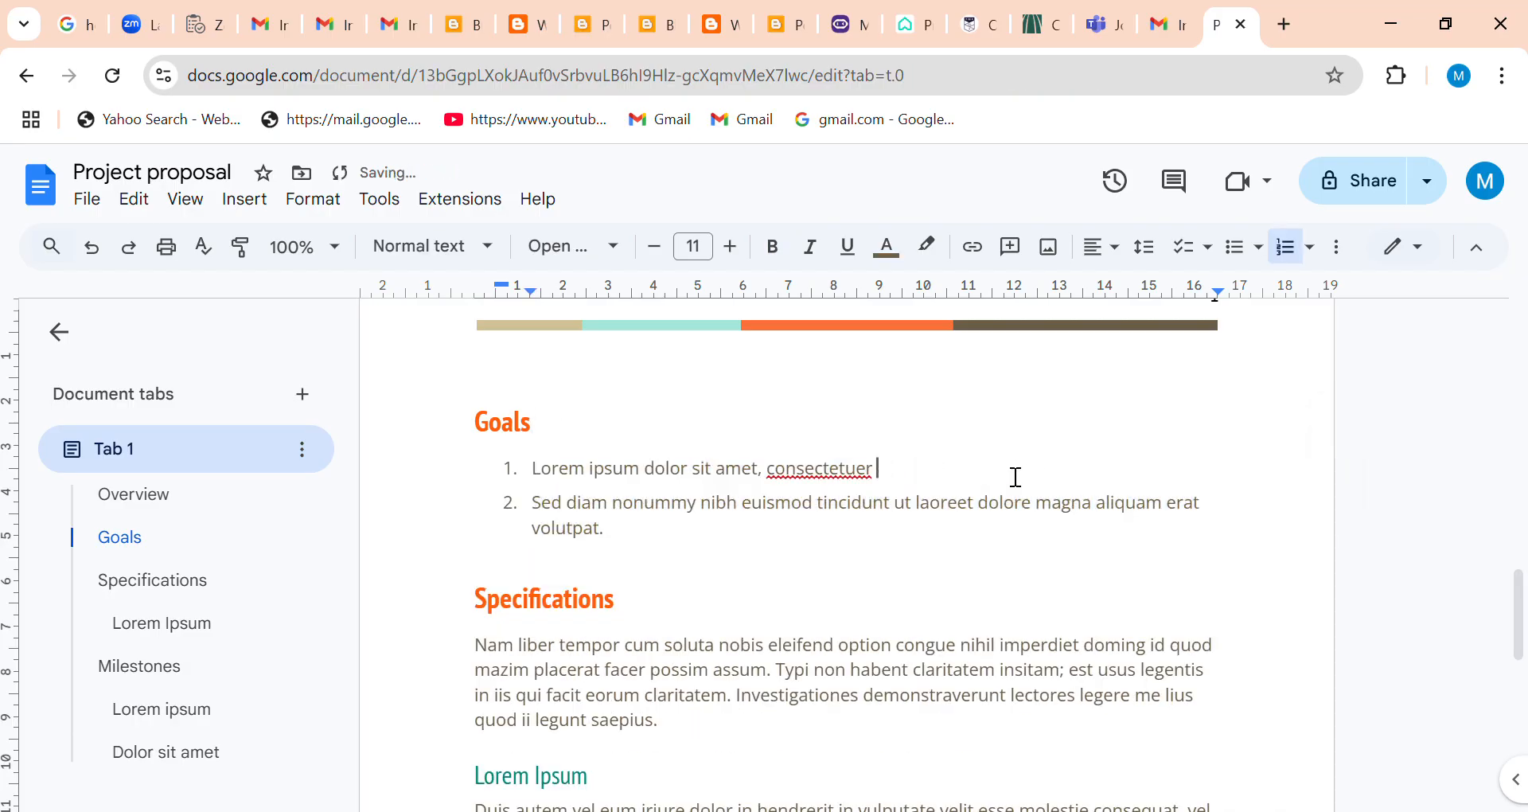
key(BackSpace)
key(BackSpace)
key(BackSpace)
key(BackSpace)
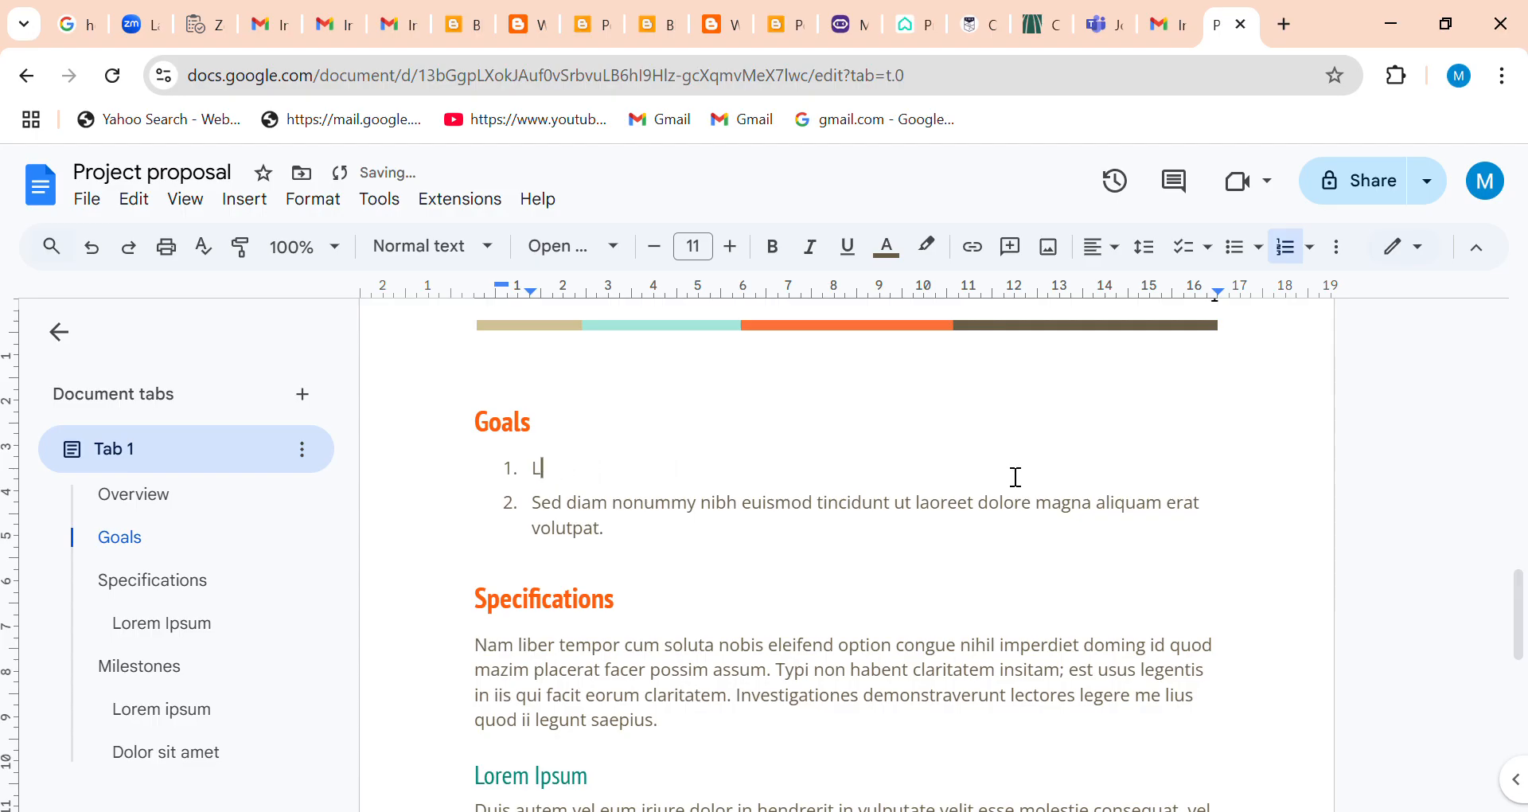
key(BackSpace)
key(BackSpace)
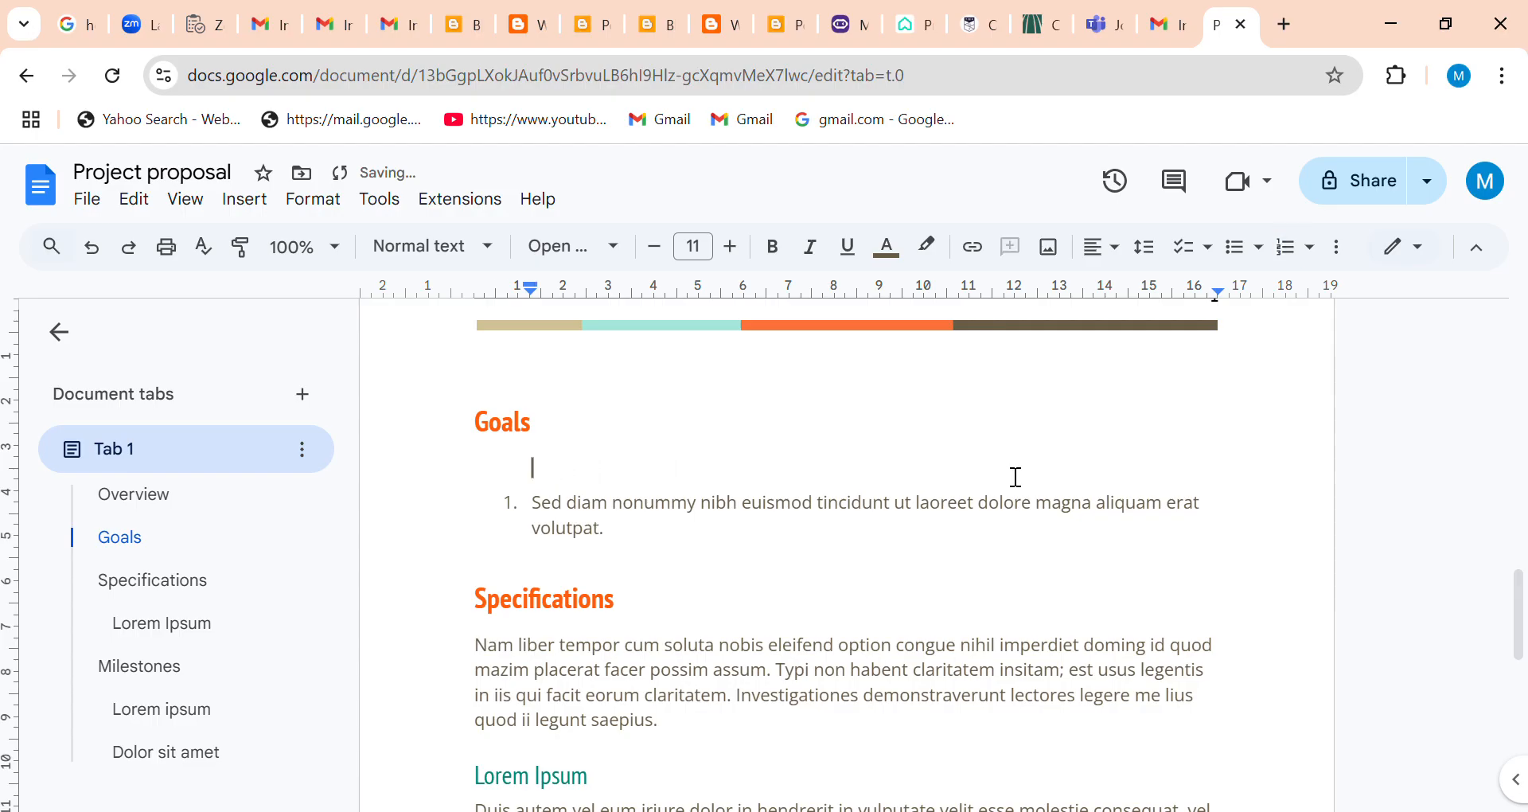
key(ctrl+z)
key(BackSpace)
key(BackSpace)
key(BackSpace)
key(BackSpace)
key(BackSpace)
key(BackSpace)
key(BackSpace)
key(BackSpace)
key(BackSpace)
key(BackSpace)
key(BackSpace)
key(BackSpace)
key(BackSpace)
key(BackSpace)
key(BackSpace)
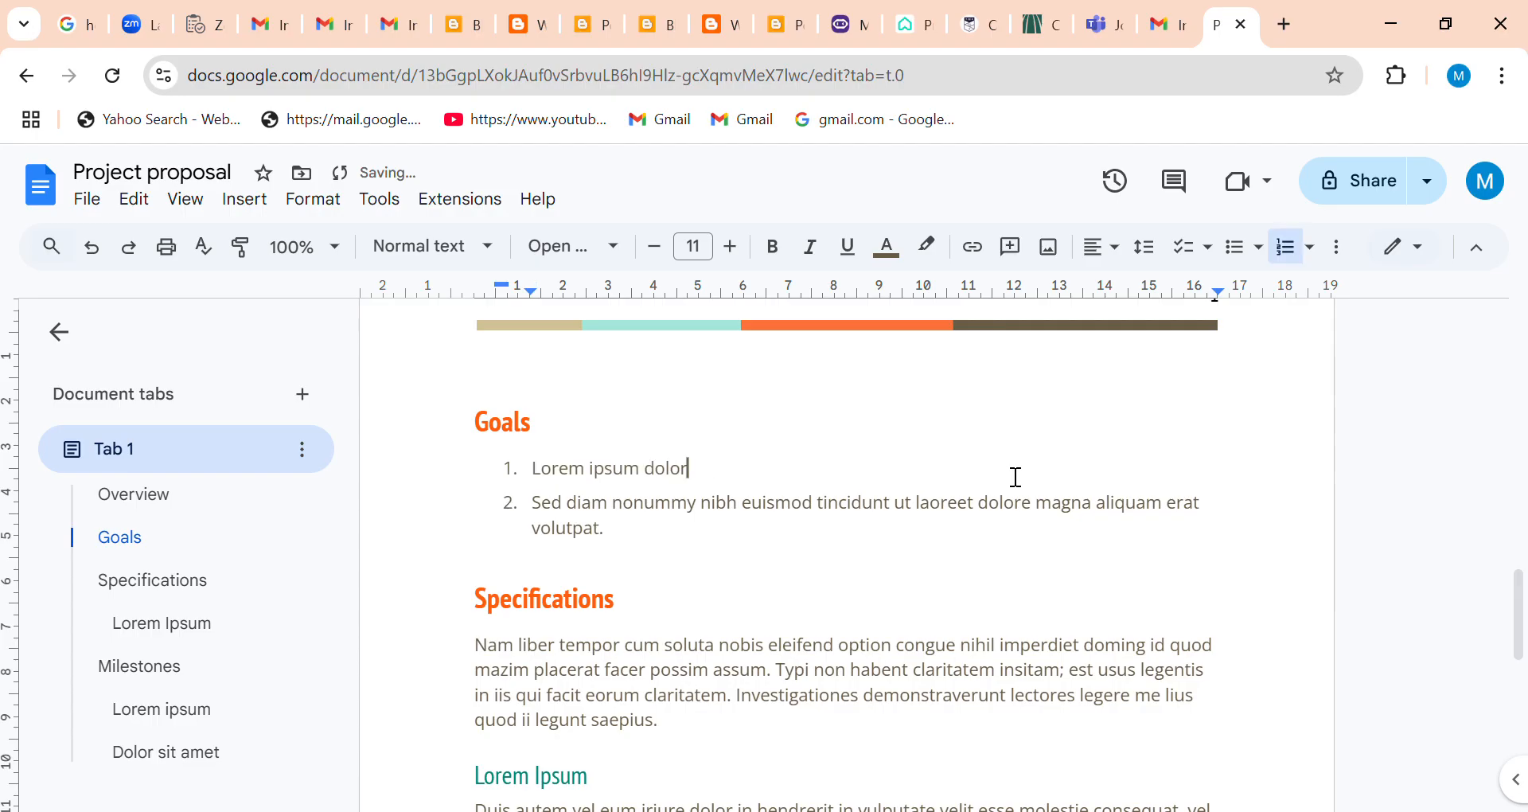
key(BackSpace)
key(BackSpace)
key(BackSpace)
key(BackSpace)
key(BackSpace)
key(BackSpace)
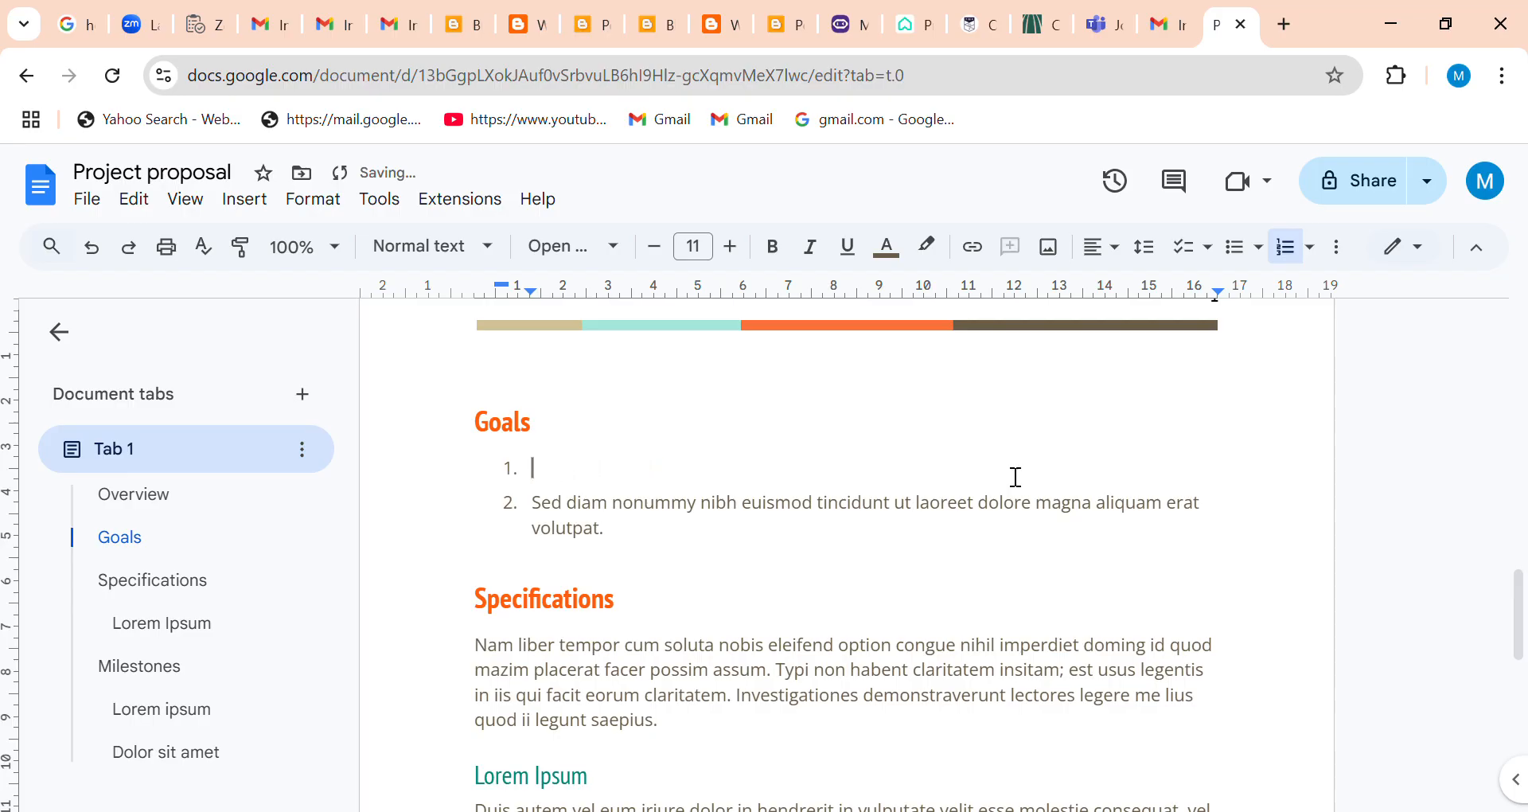
text(Trave)
Insert "Game" at the start of the second Goals item, before its placeholder text.
key(Left)
key(Left)
key(Left)
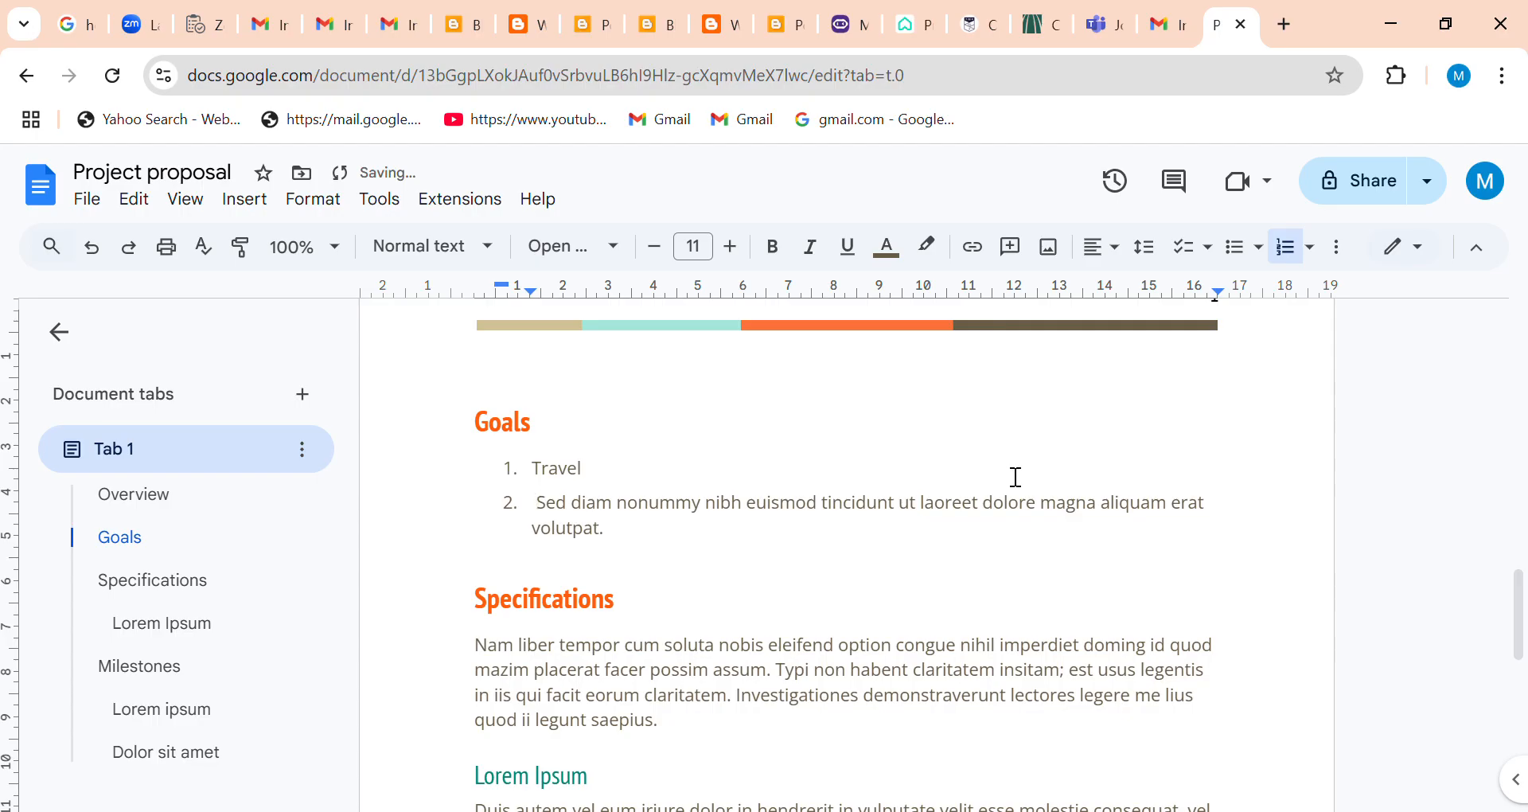
text(Ga,e)
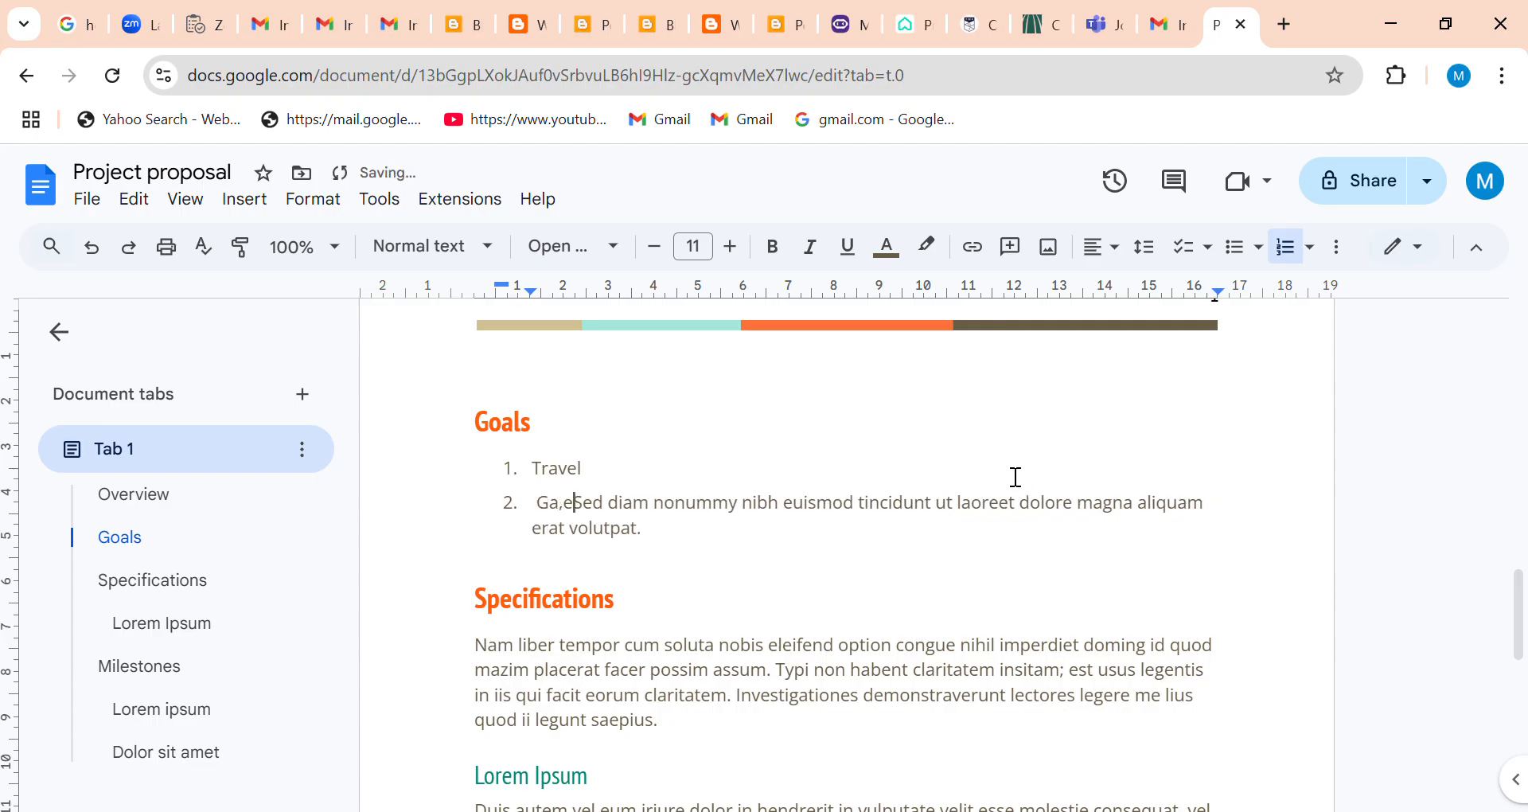
key(BackSpace)
key(BackSpace)
text(me)
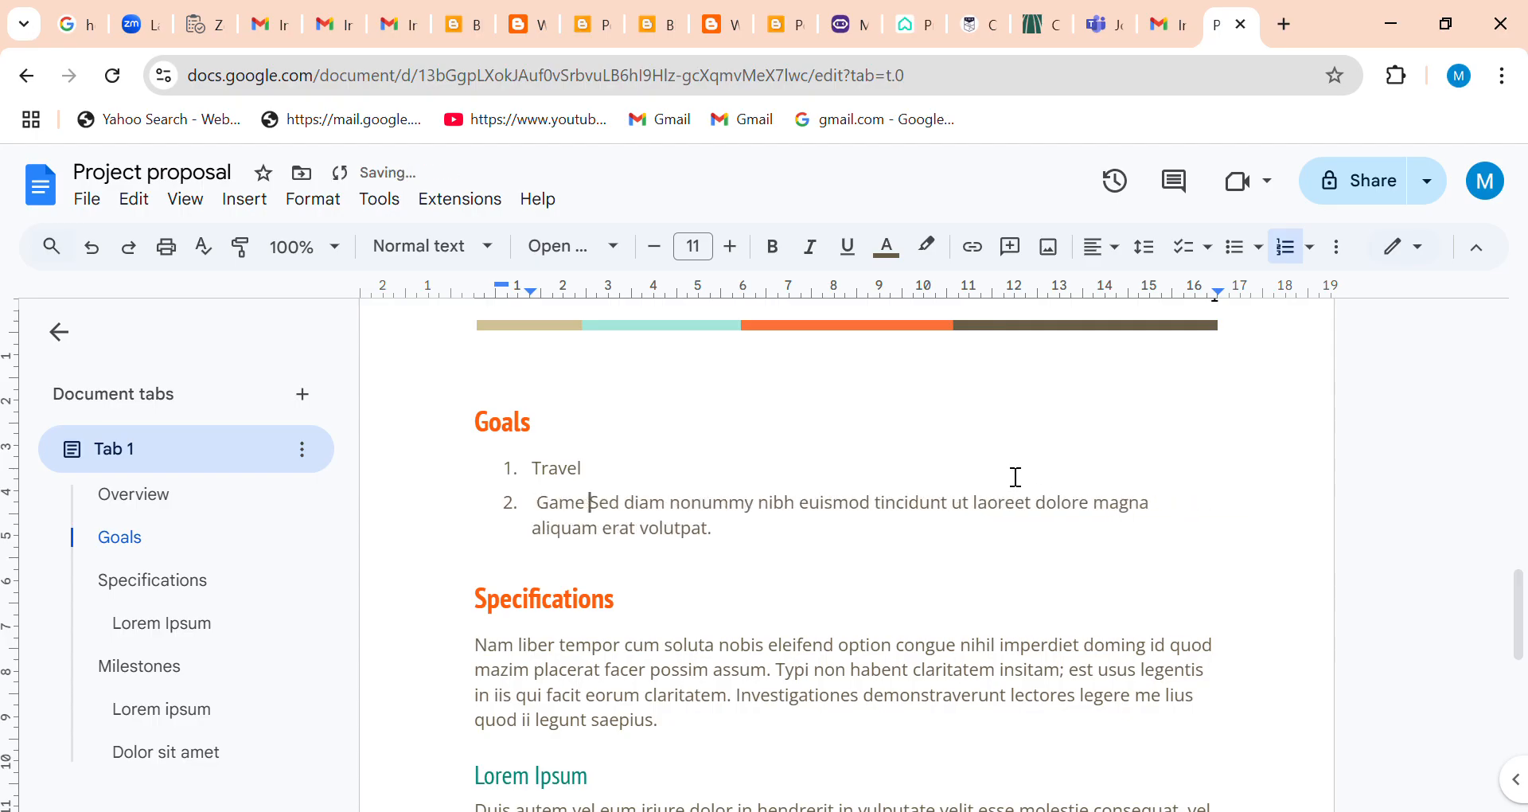
Delete the placeholder text after "Game" in the second Goals item, up to the last letter before "volutpat.".
key(shift+Down)
key(shift+Down)
key(shift+Down)
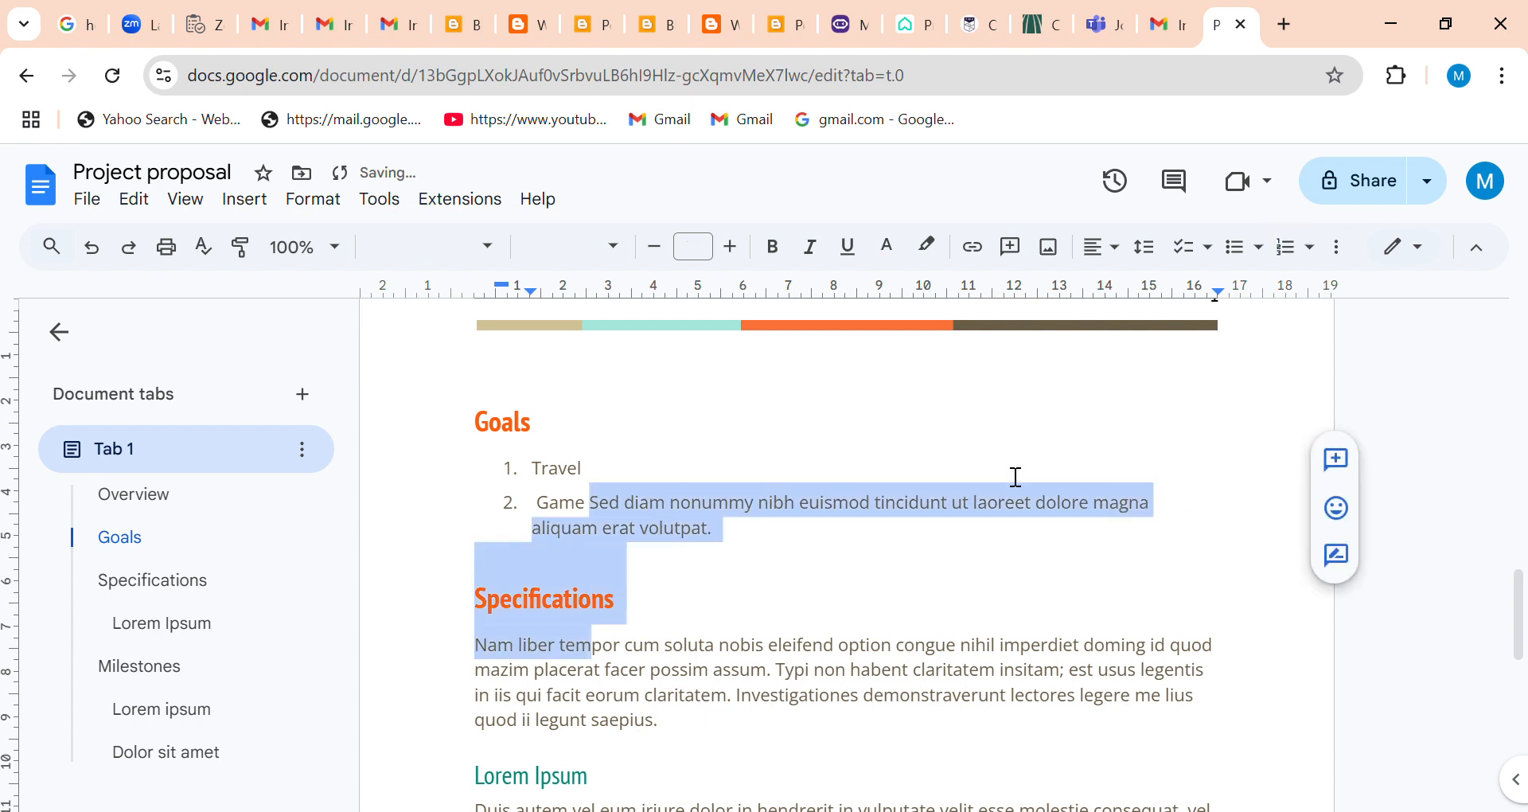
key(shift+Left)
key(shift+Left)
key(shift+Left)
key(shift+Left)
key(shift+Left)
key(shift+Left)
key(shift+Left)
key(shift+Left)
key(shift+Left)
key(shift+Left)
key(shift+Left)
key(shift+Left)
key(shift+Left)
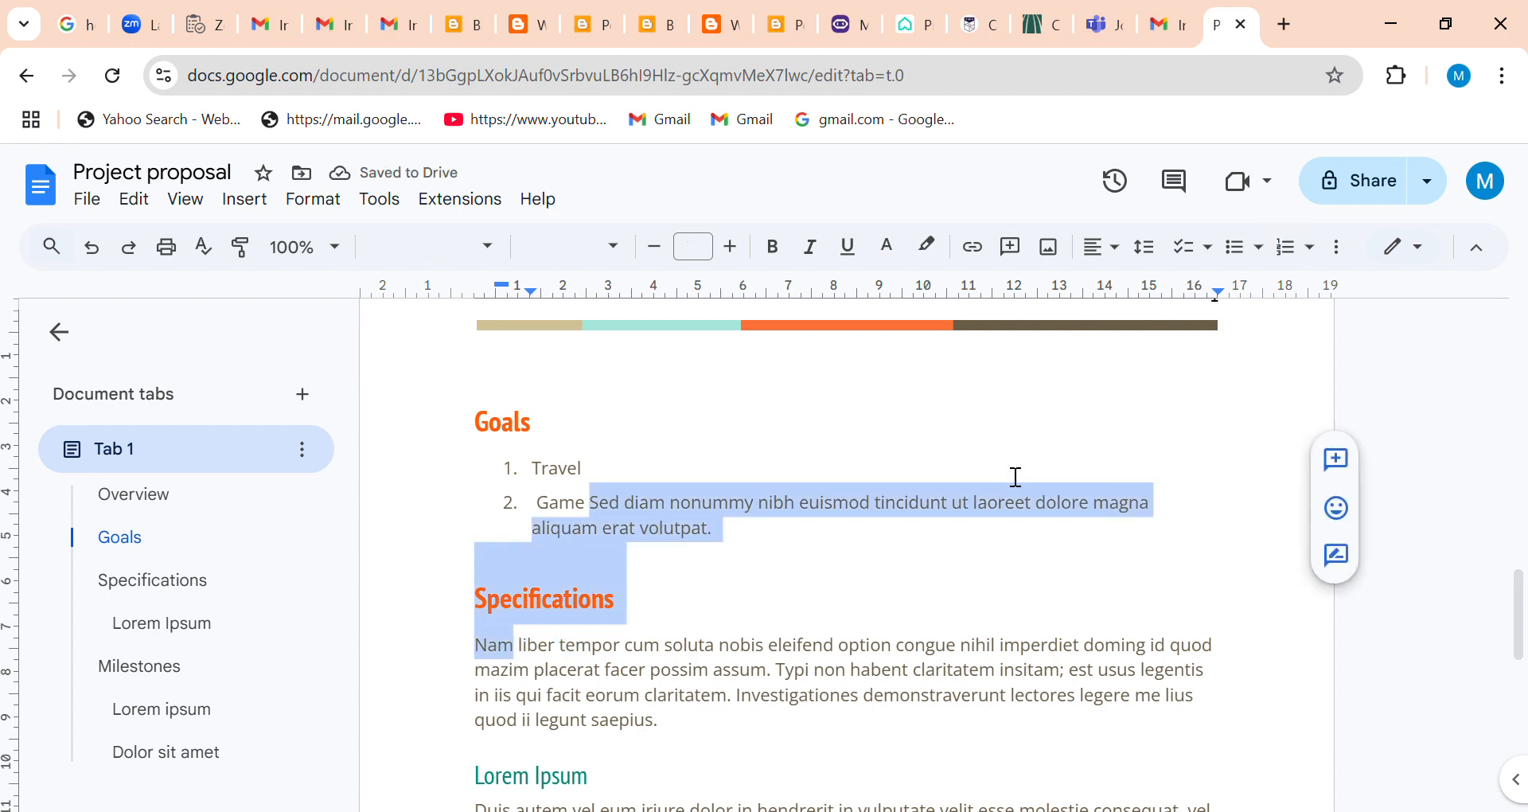
key(shift+Up)
key(shift+Up)
key(shift+Up)
key(shift+Up)
key(shift+Down)
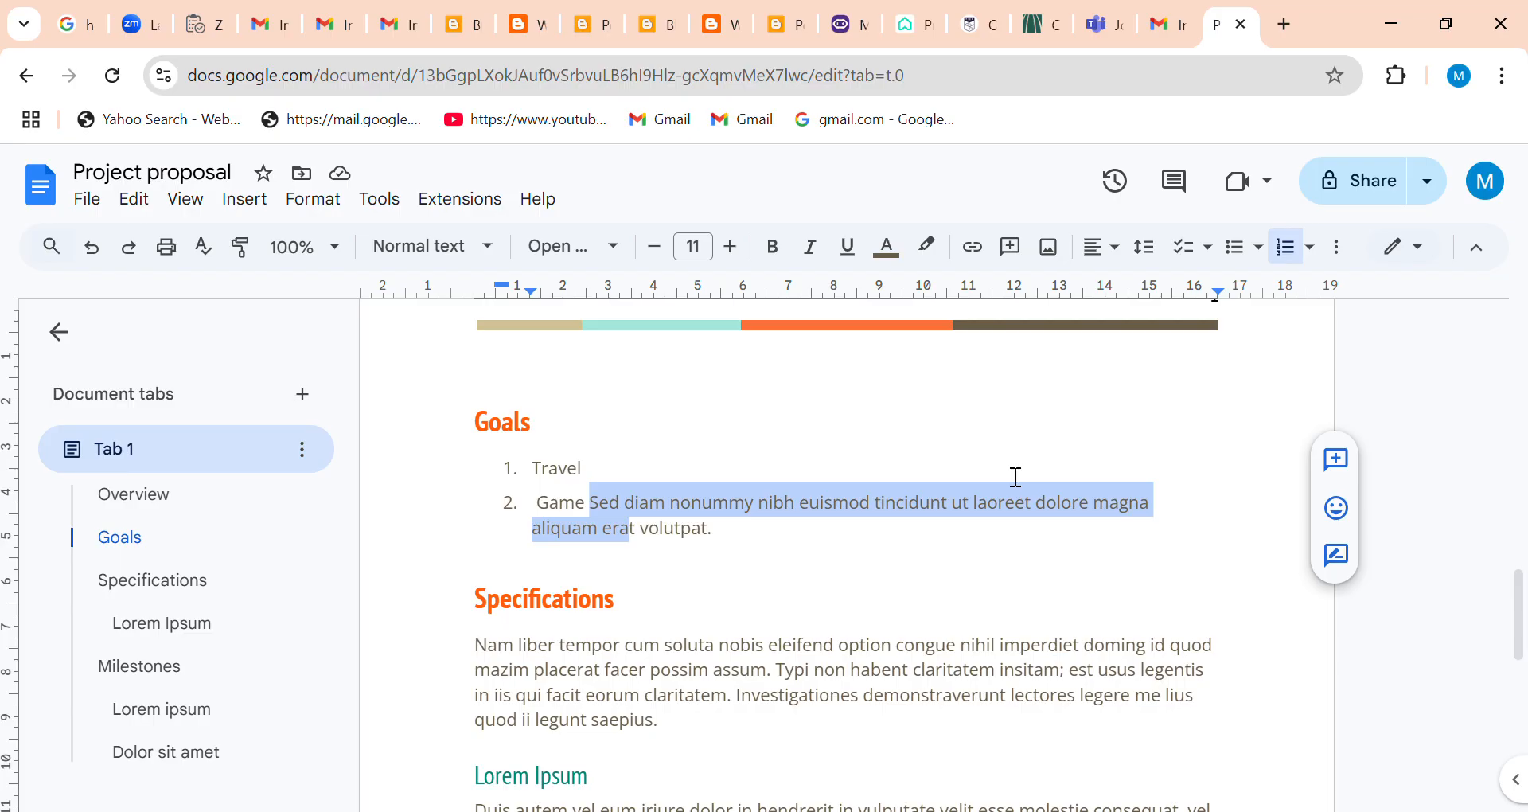
key(BackSpace)
Remove the leftover "t volutpat." from the second Goals item, leaving only "Game".
key(Right)
key(Right)
key(Right)
key(Right)
key(Right)
key(Right)
key(Right)
key(Right)
key(Right)
key(Right)
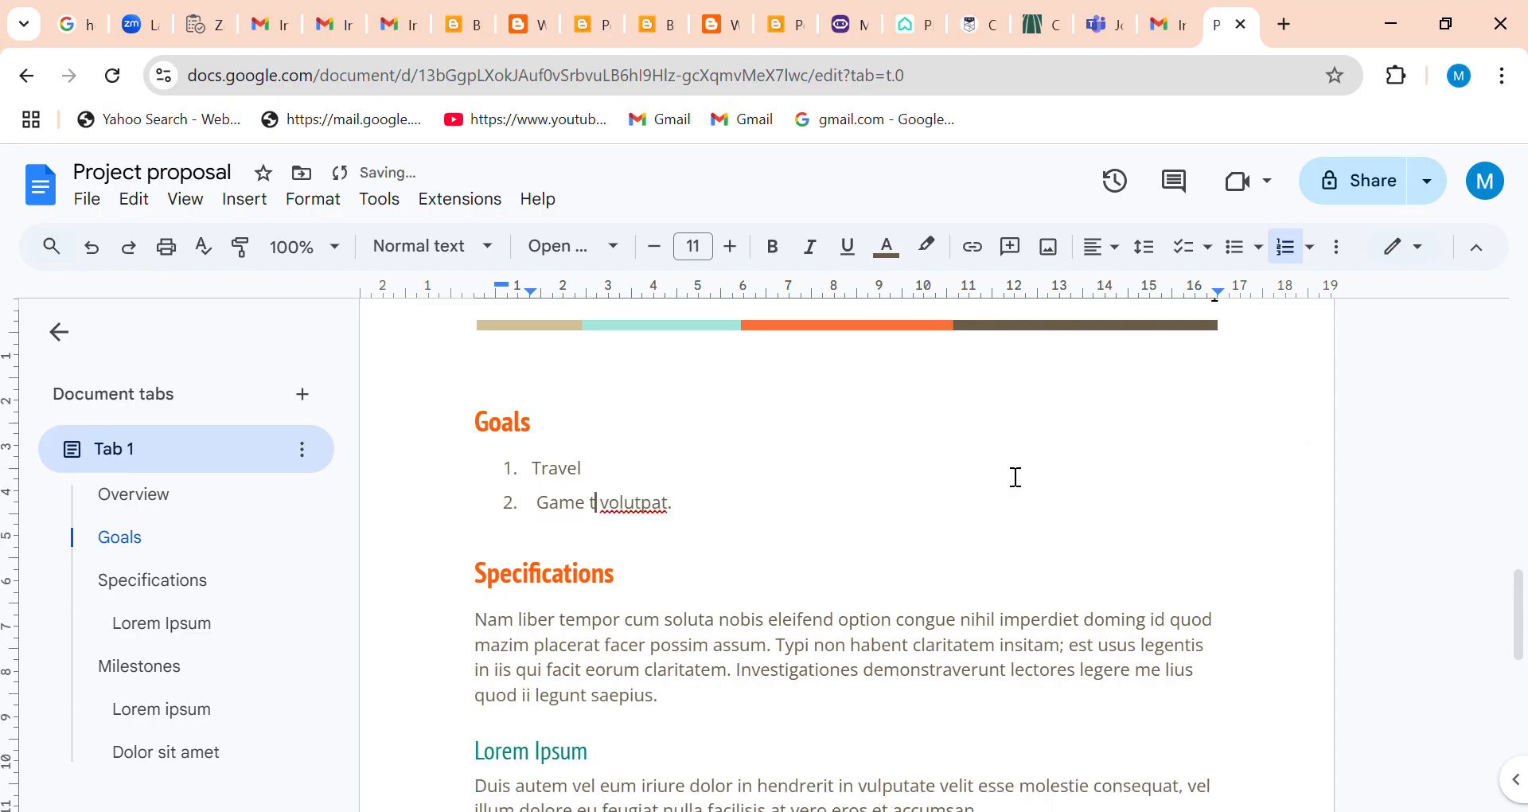
key(BackSpace)
key(BackSpace)
key(BackSpace)
key(BackSpace)
key(BackSpace)
key(BackSpace)
key(BackSpace)
key(BackSpace)
key(Right)
key(BackSpace)
key(BackSpace)
Delete the placeholder paragraph under the Specifications heading.
key(Down)
key(Down)
key(Down)
key(Down)
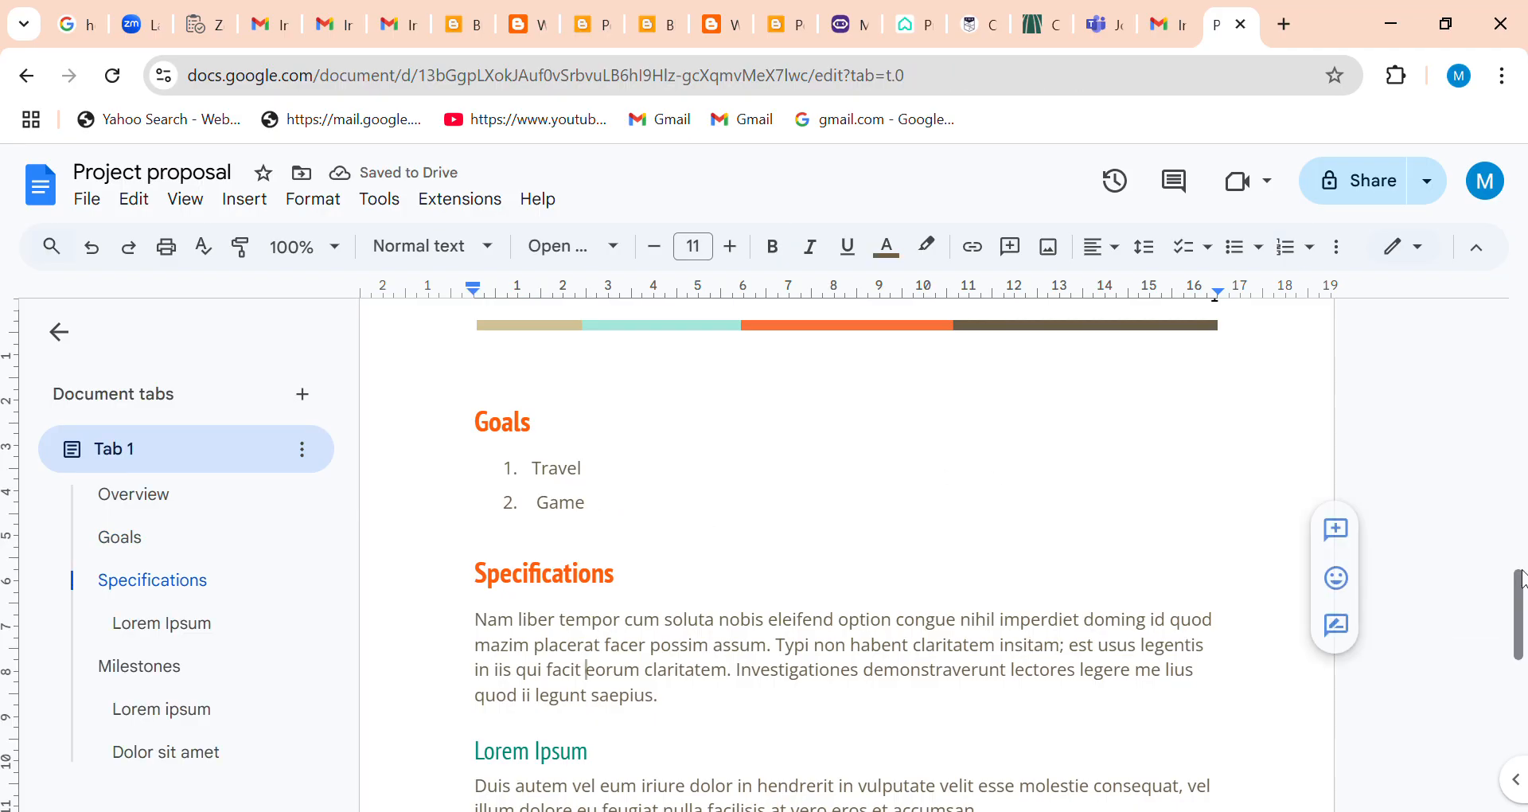
scroll(1521, 629, down, 3)
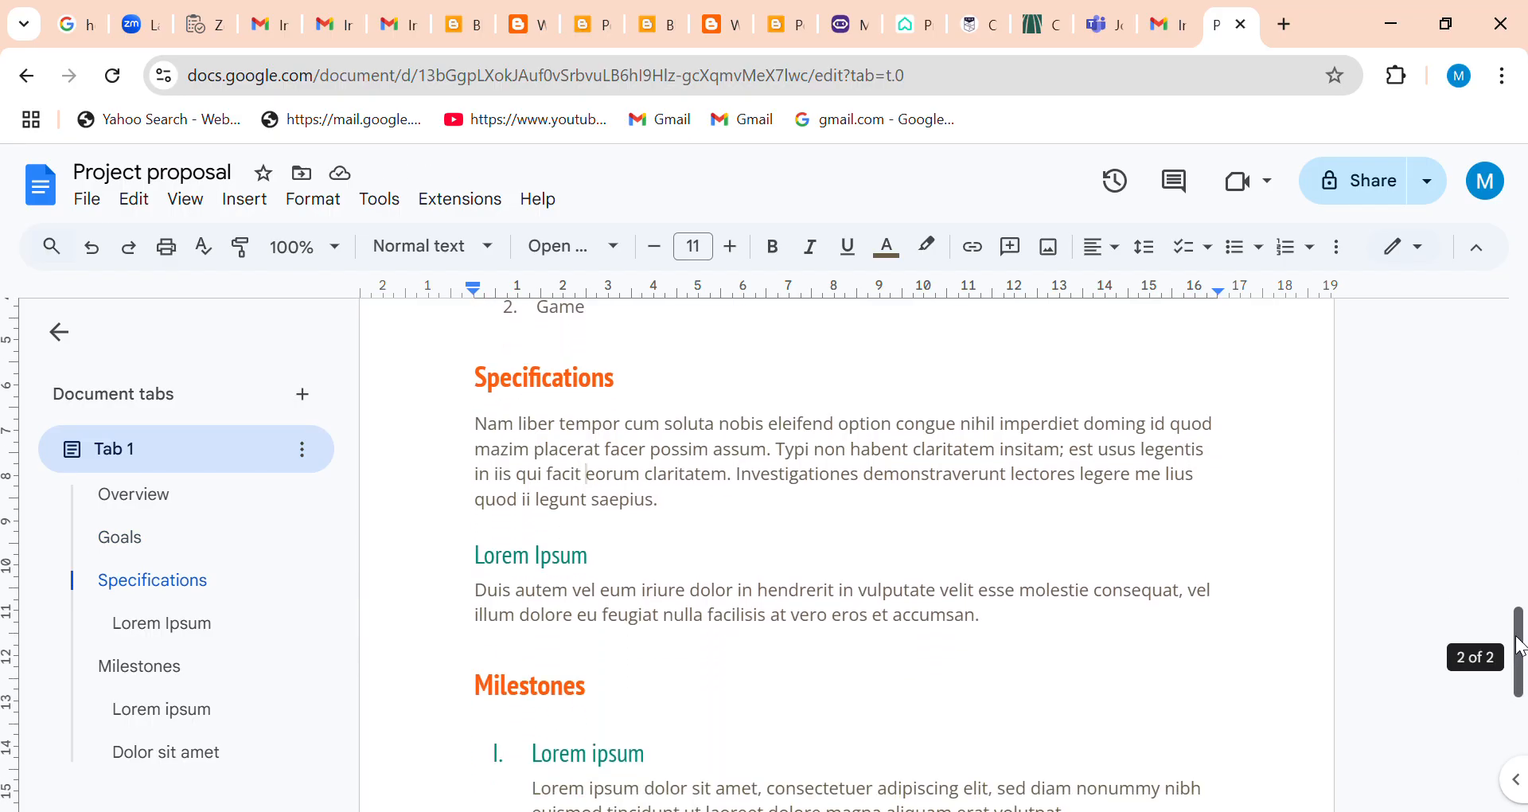
triple_click(483, 429)
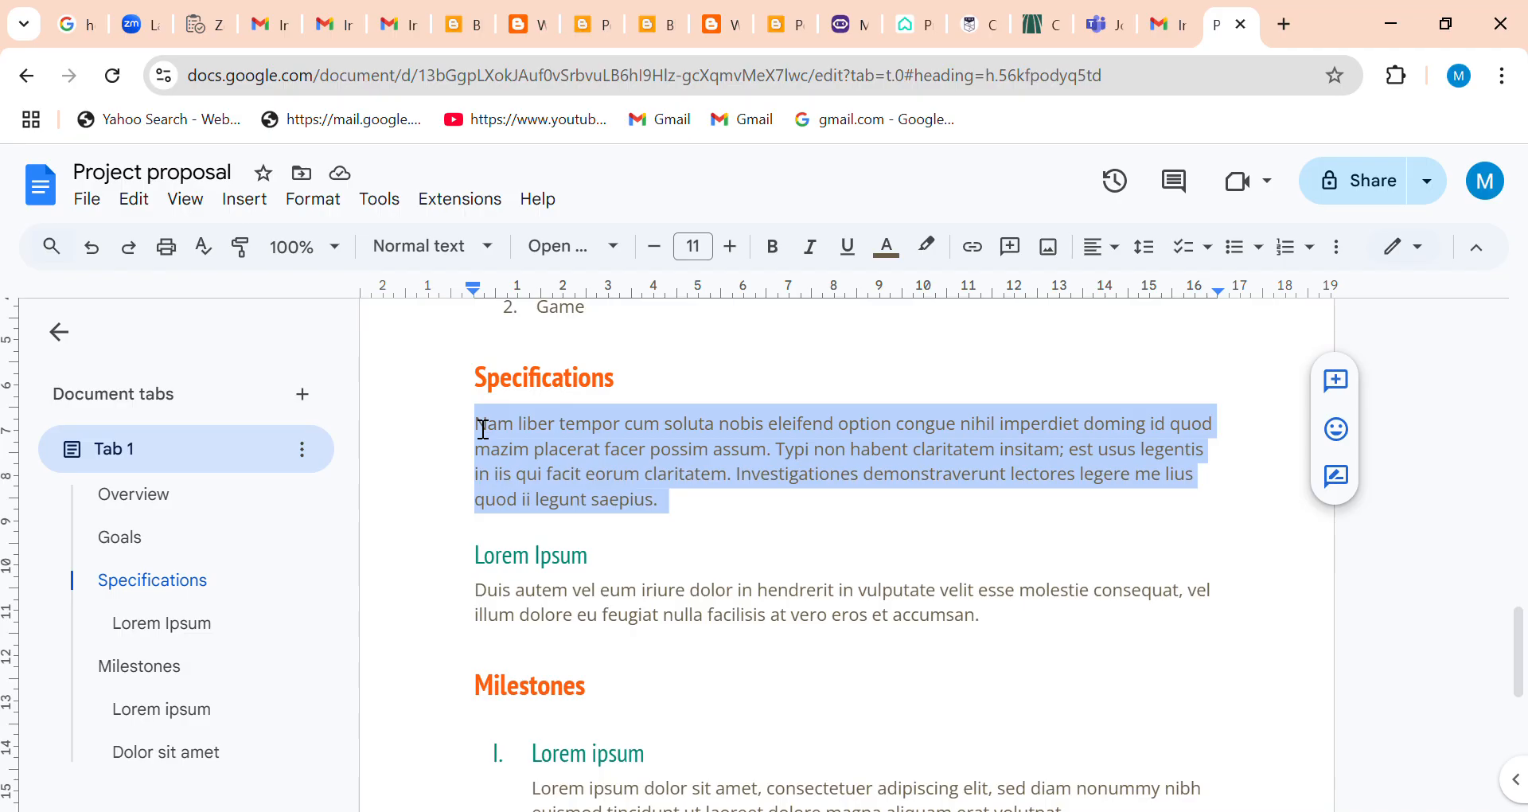
key(BackSpace)
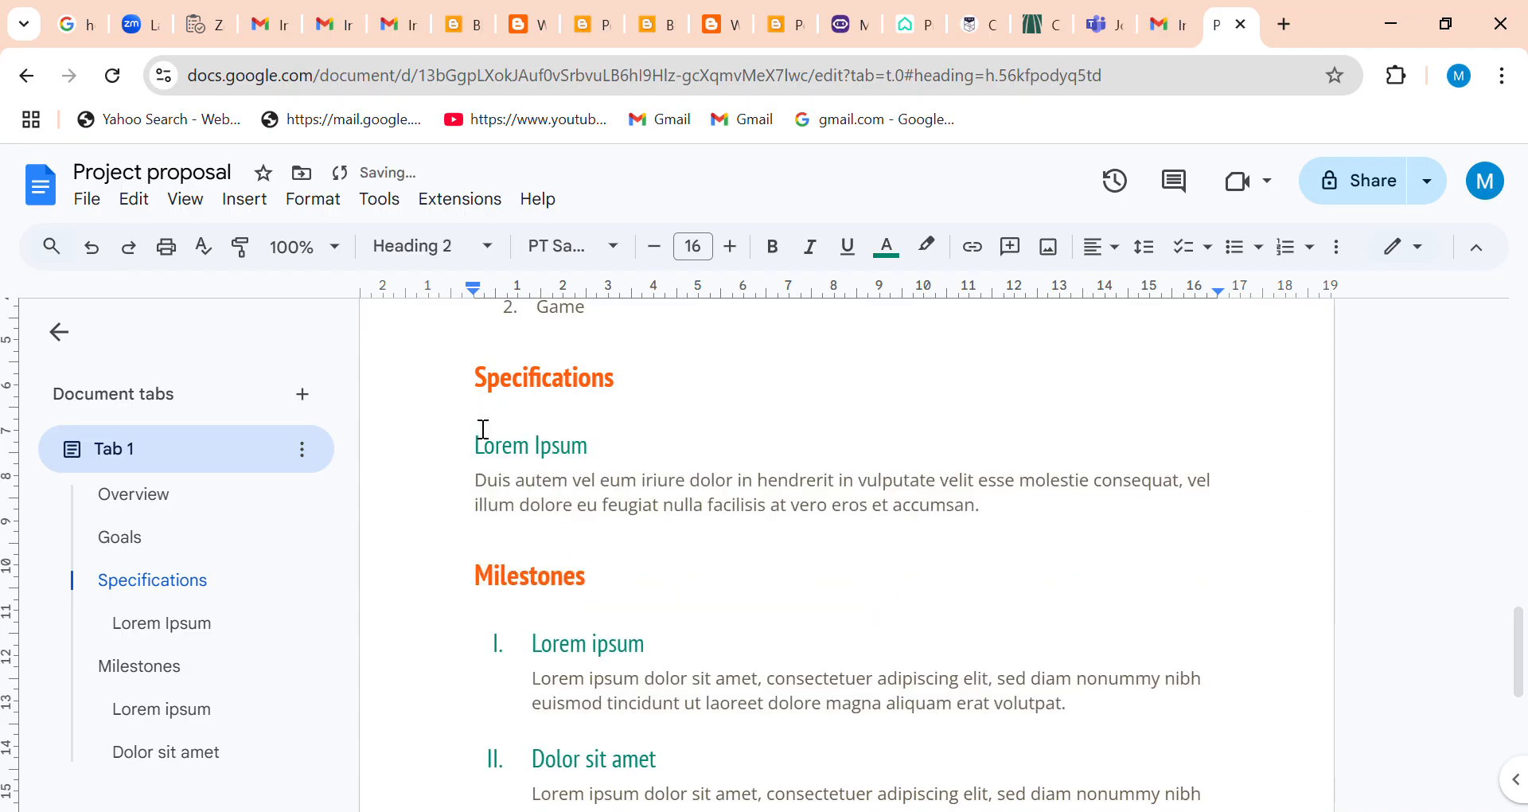
Add a full stop to the end of the Specifications heading and start a new line below it.
click(665, 386)
text(.)
key(Return)
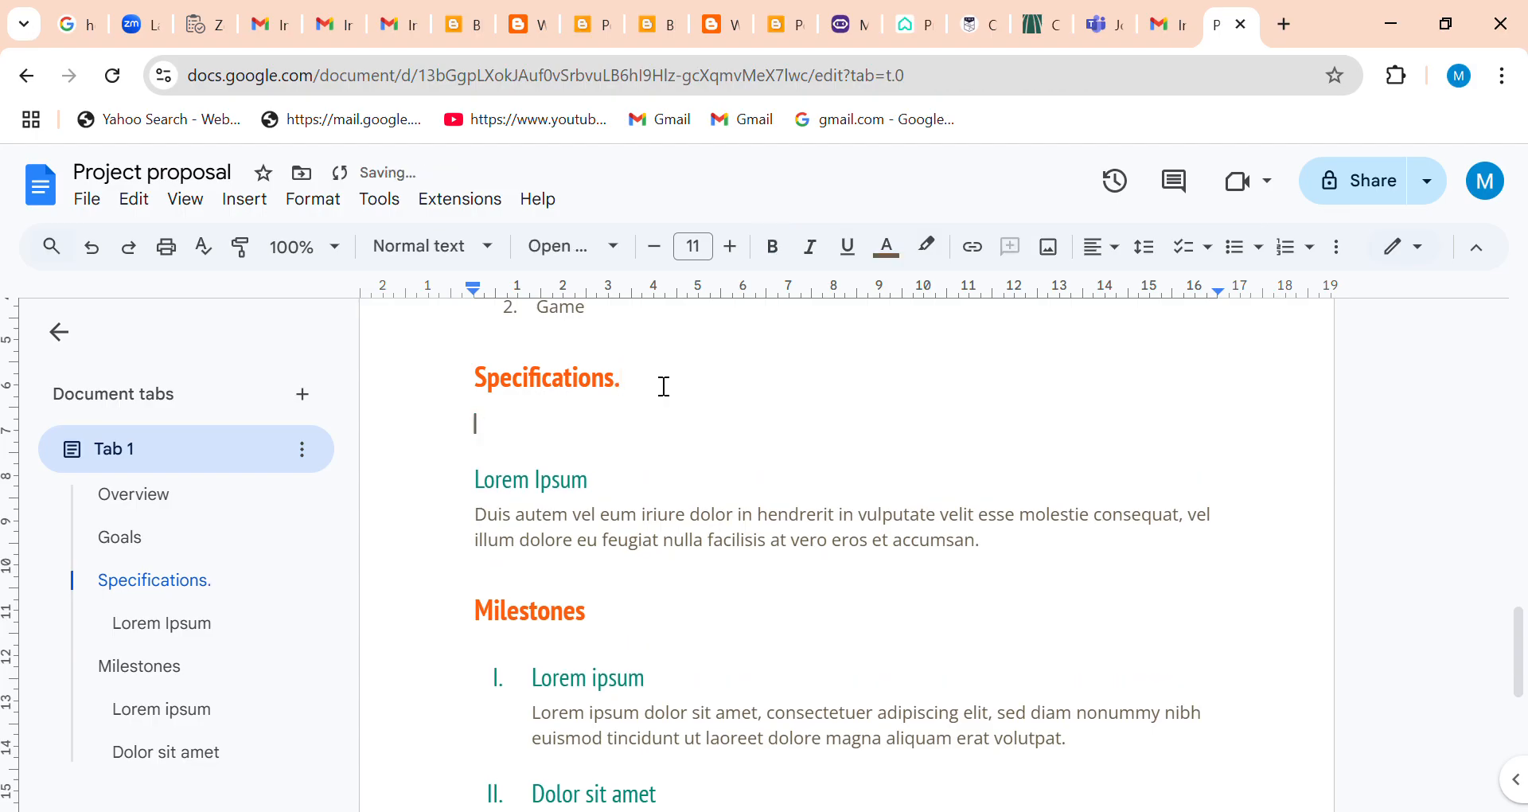
Write "The Camping is for XYZ and within the age 1234" on the new line under Specifications.
text(The Campin)
text(gh sie)
key(BackSpace)
key(BackSpace)
key(BackSpace)
key(BackSpace)
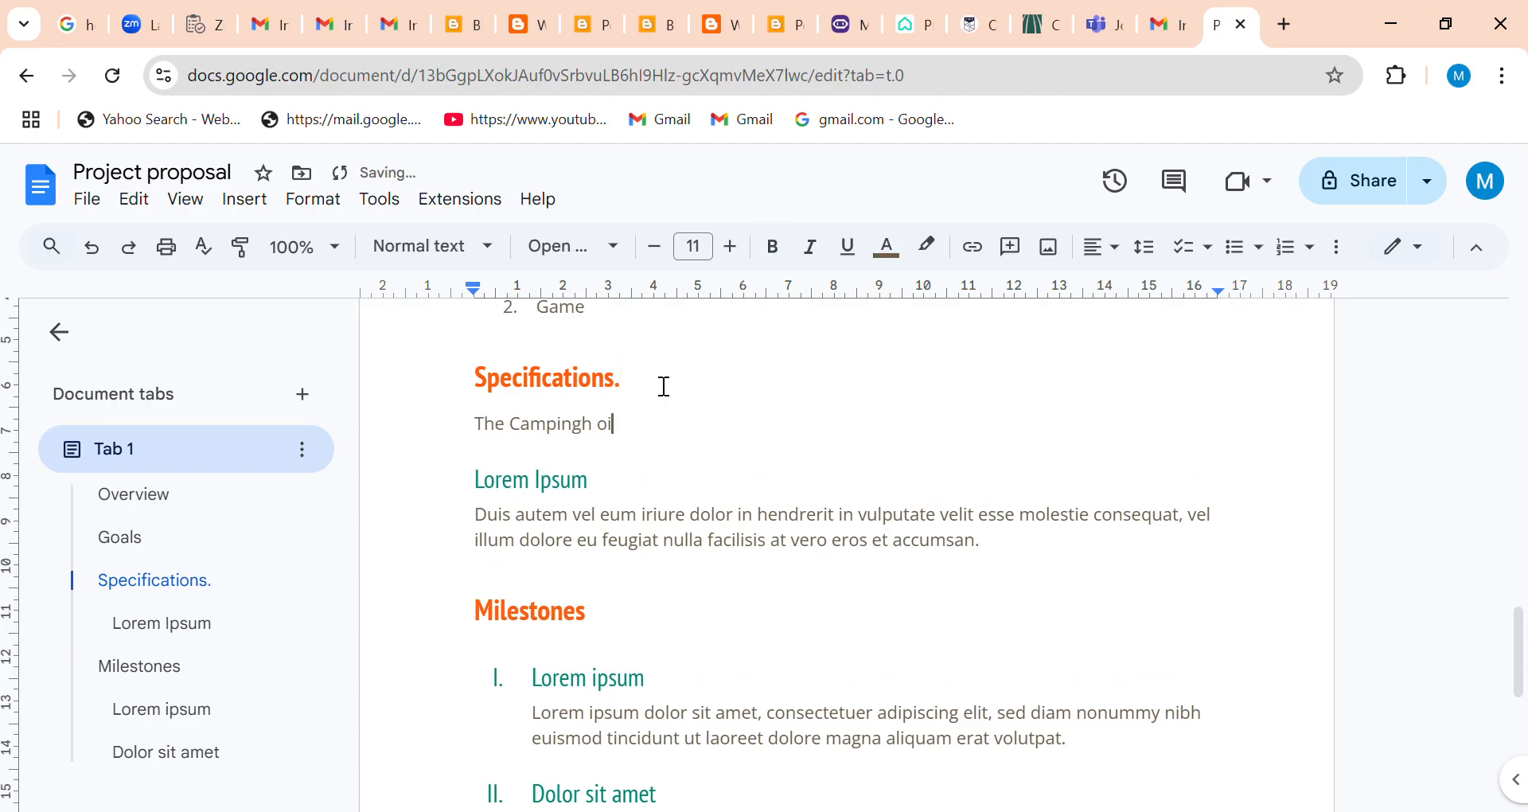
key(BackSpace)
text(is for XYZ and)
key(BackSpace)
key(BackSpace)
text(nd within the age)
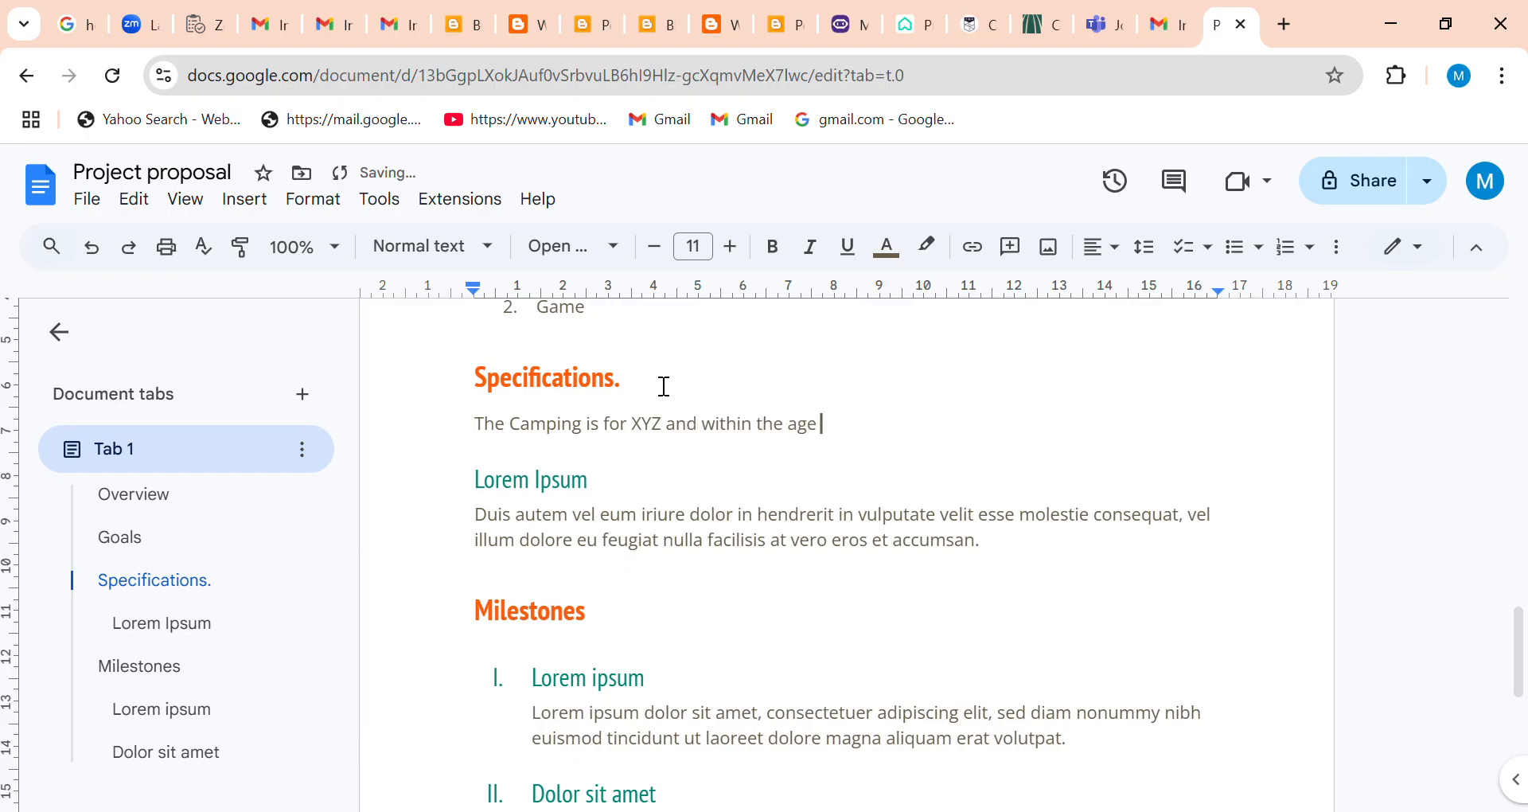
text( 1234)
Delete the Lorem Ipsum subheading and its placeholder paragraph above the Milestones heading.
click(490, 526)
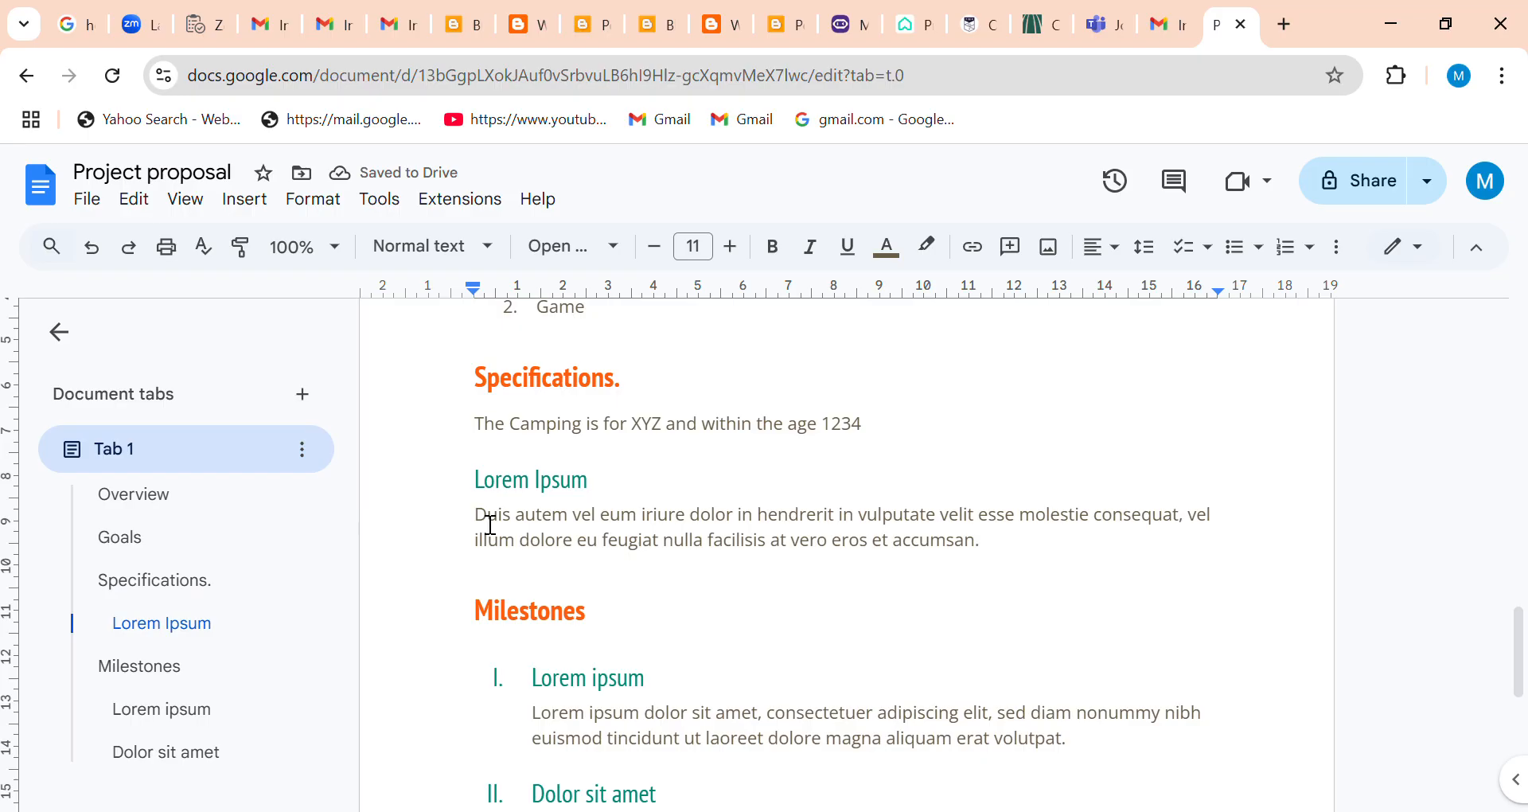
click(488, 484)
key(shift+Down)
key(shift+Down)
key(shift+Down)
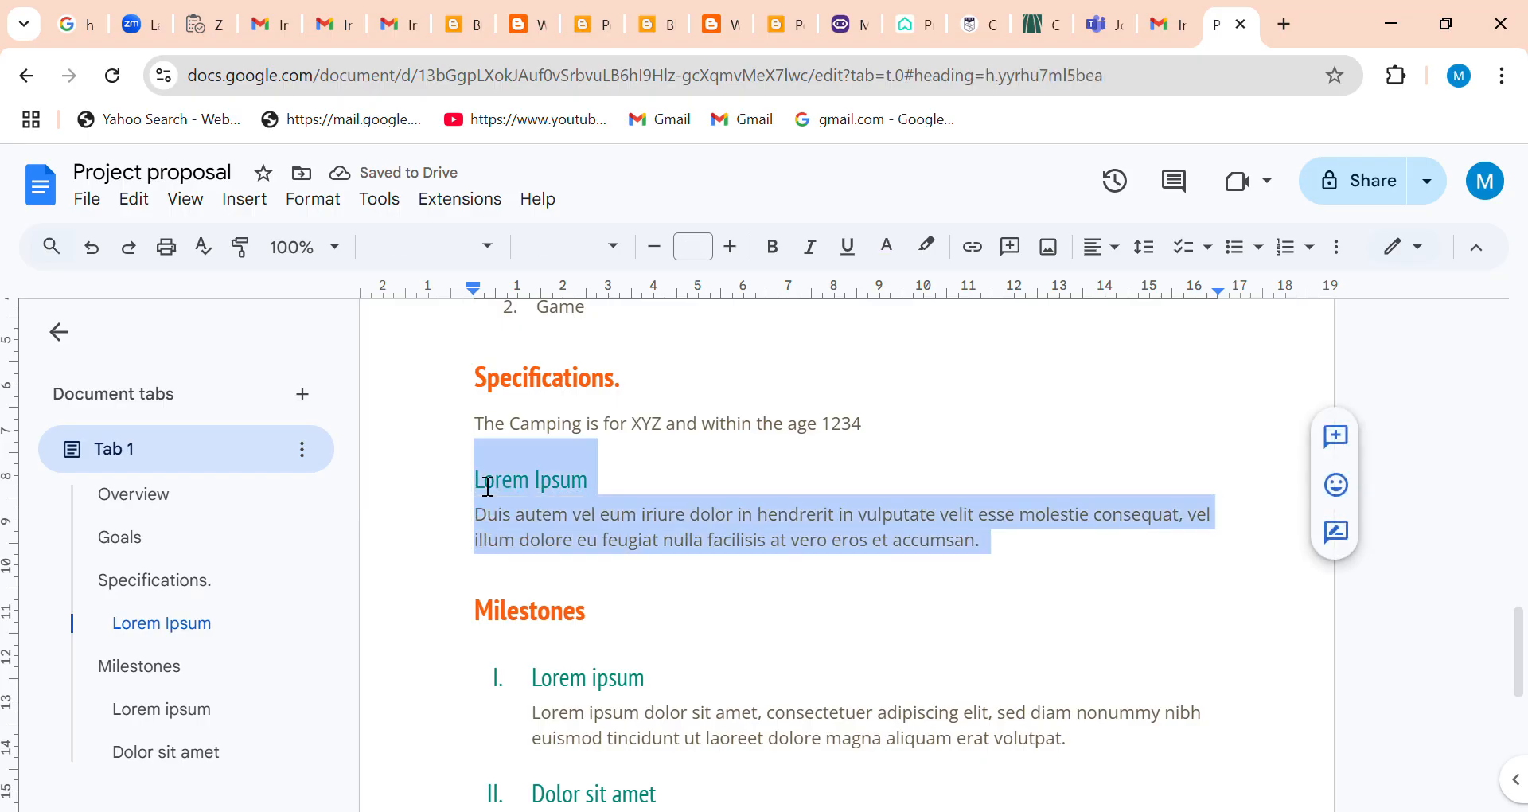
key(BackSpace)
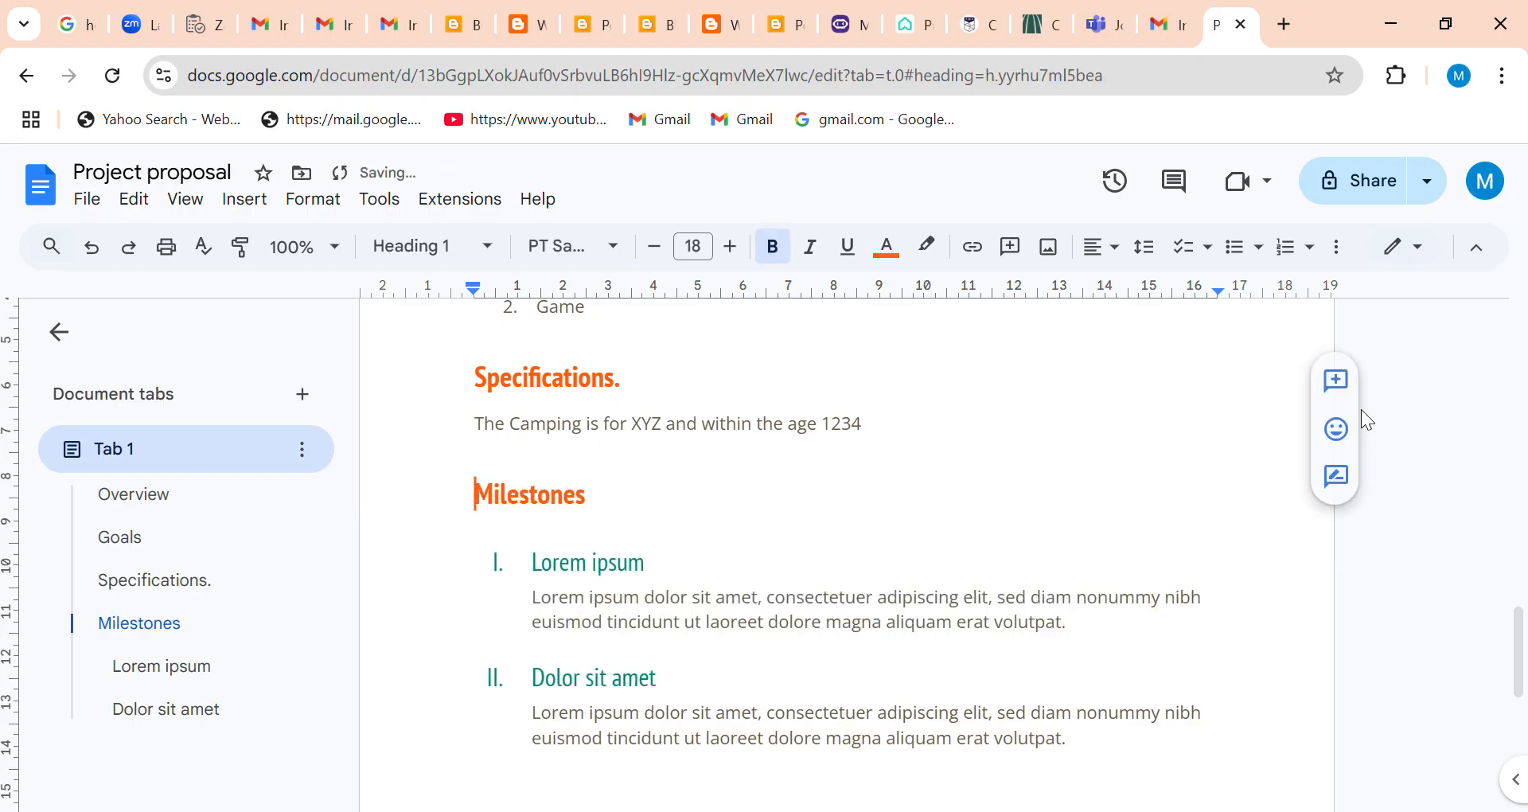
Make the CAMP NAME line on the first page bold.
drag(1522, 634, 1524, 430)
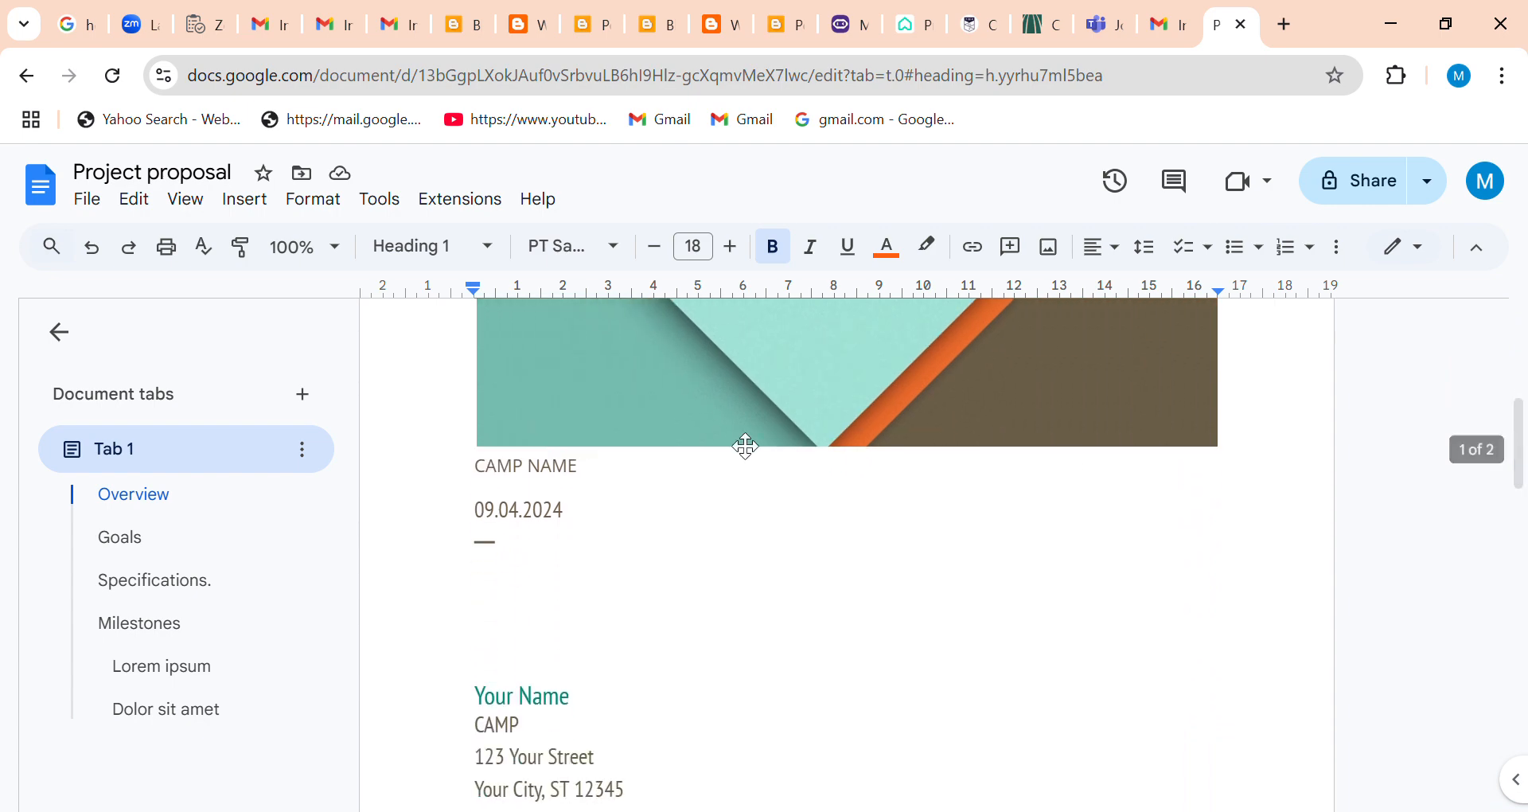
click(477, 476)
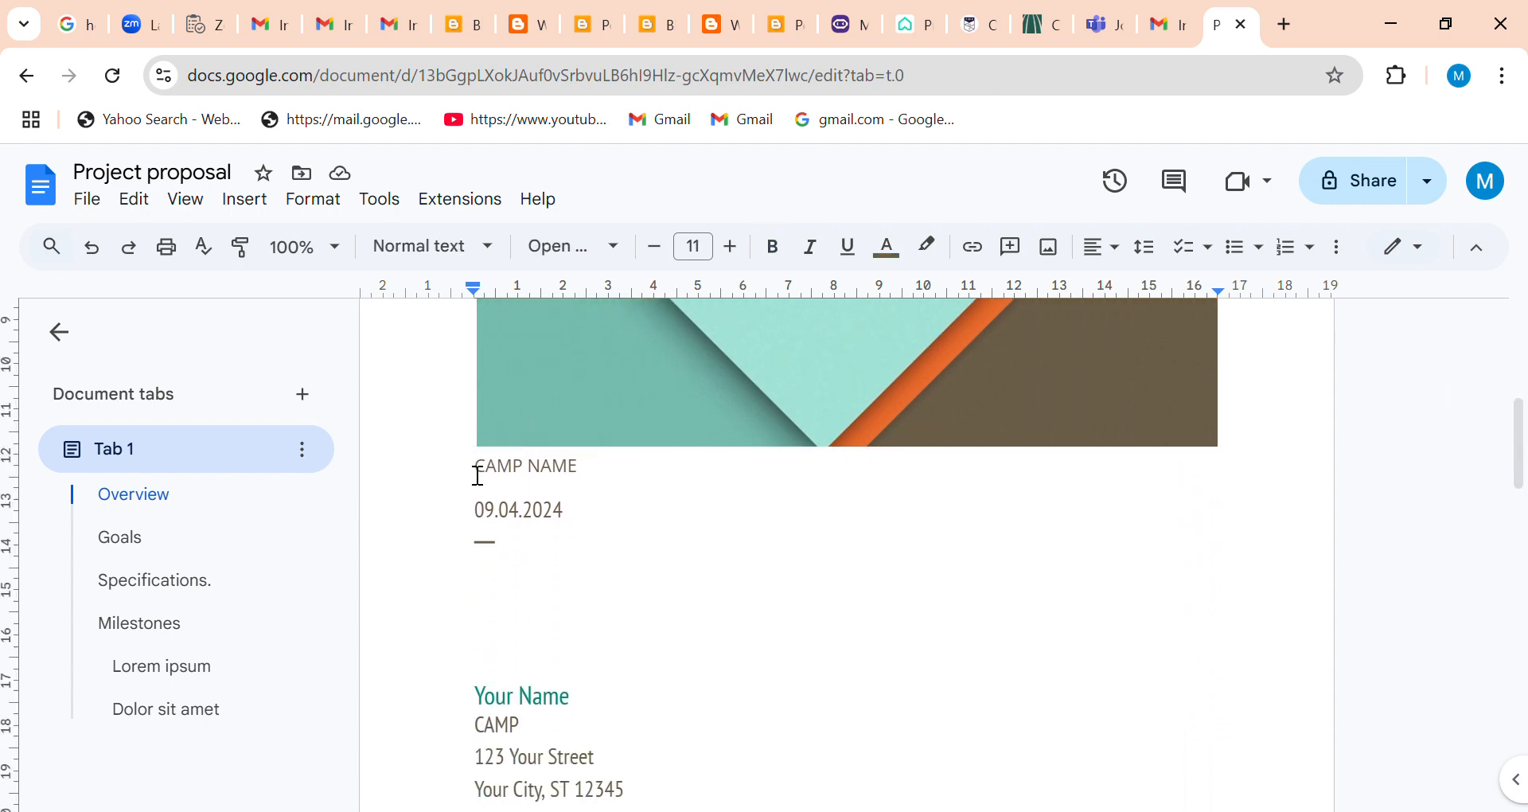
triple_click(478, 476)
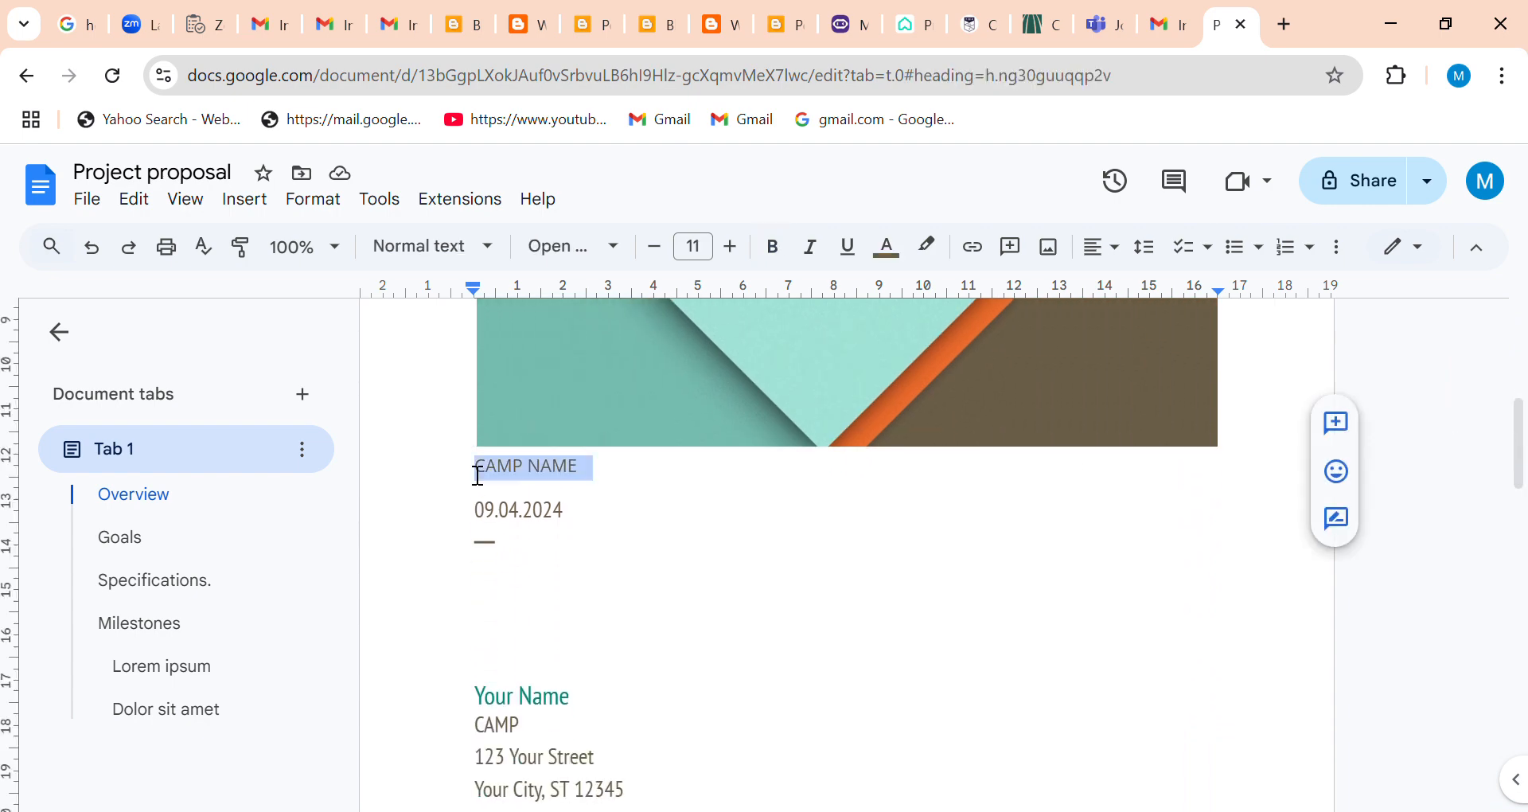
click(773, 246)
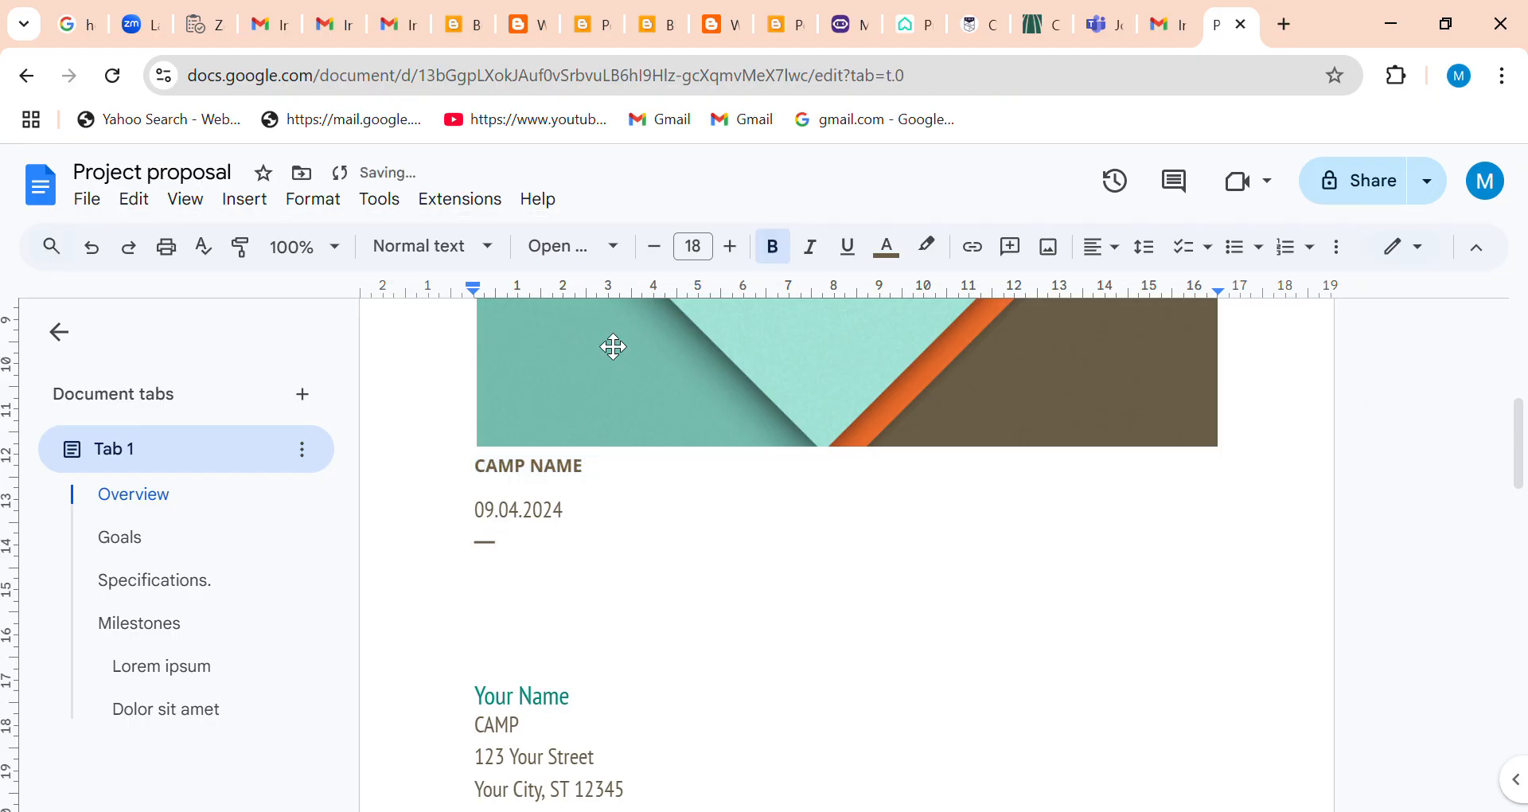
Examine the available fonts, the link insertion options and the image source options without applying any.
click(628, 250)
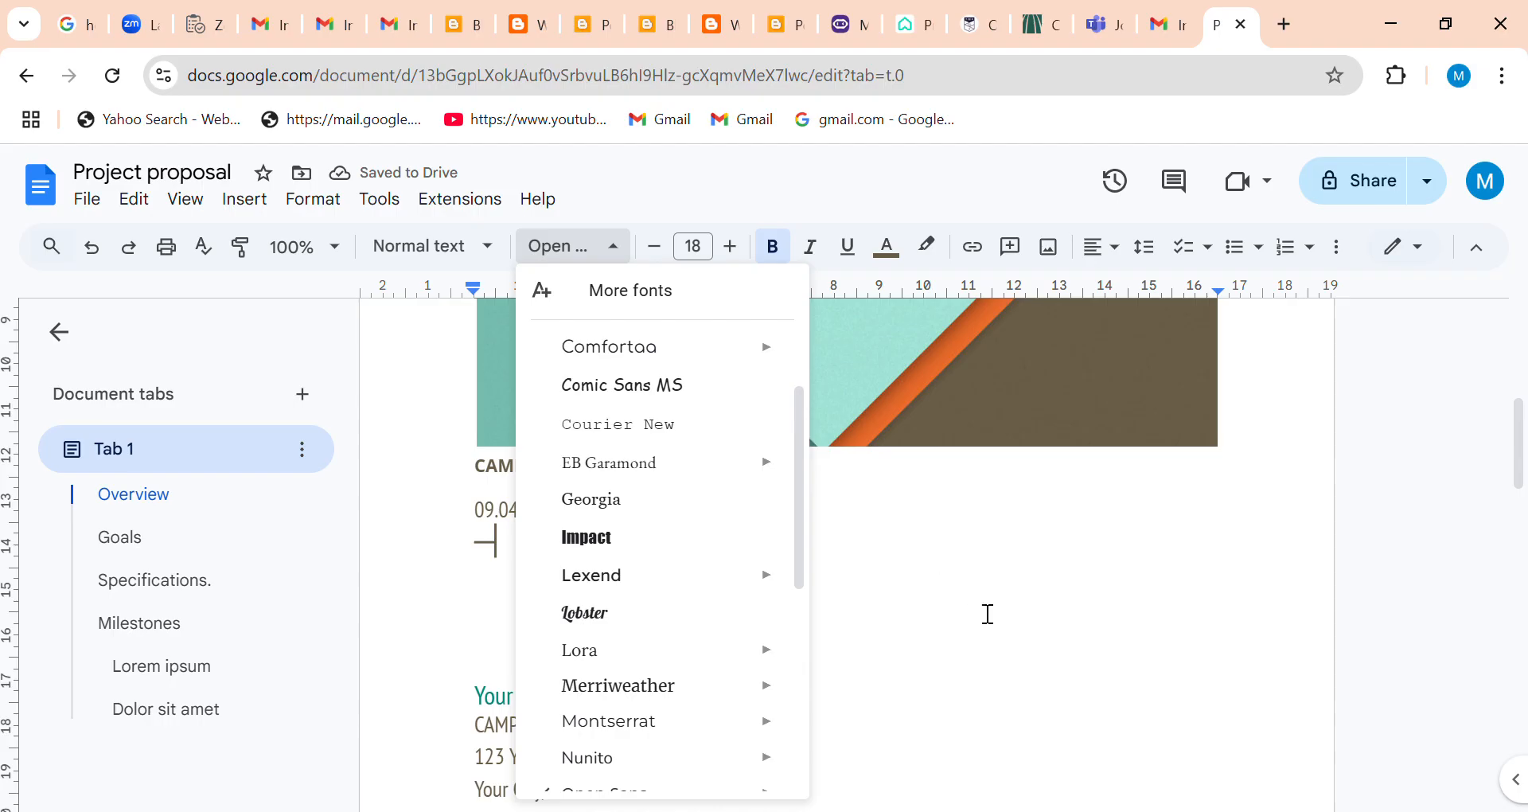
click(874, 528)
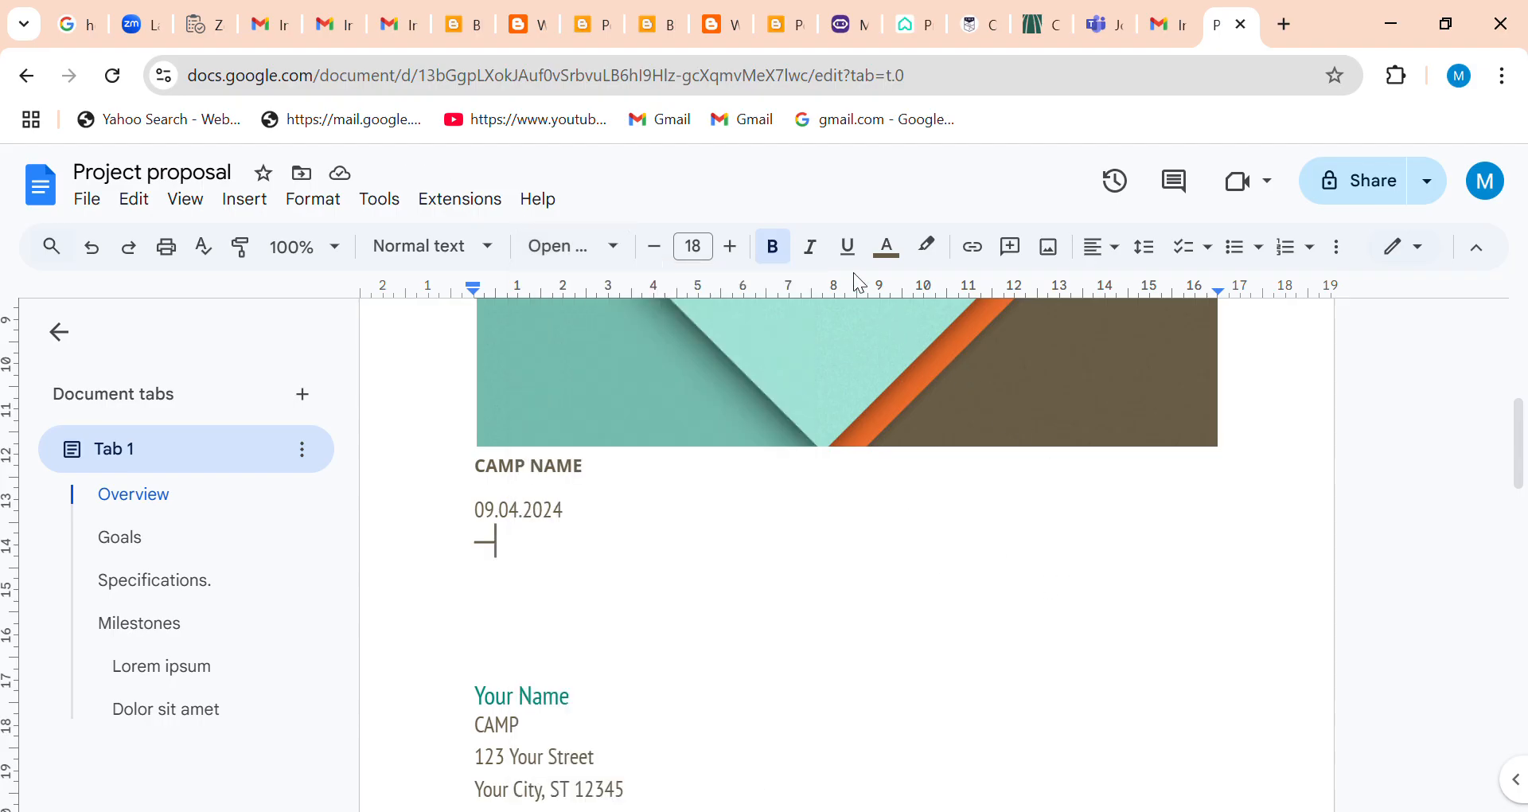
click(987, 247)
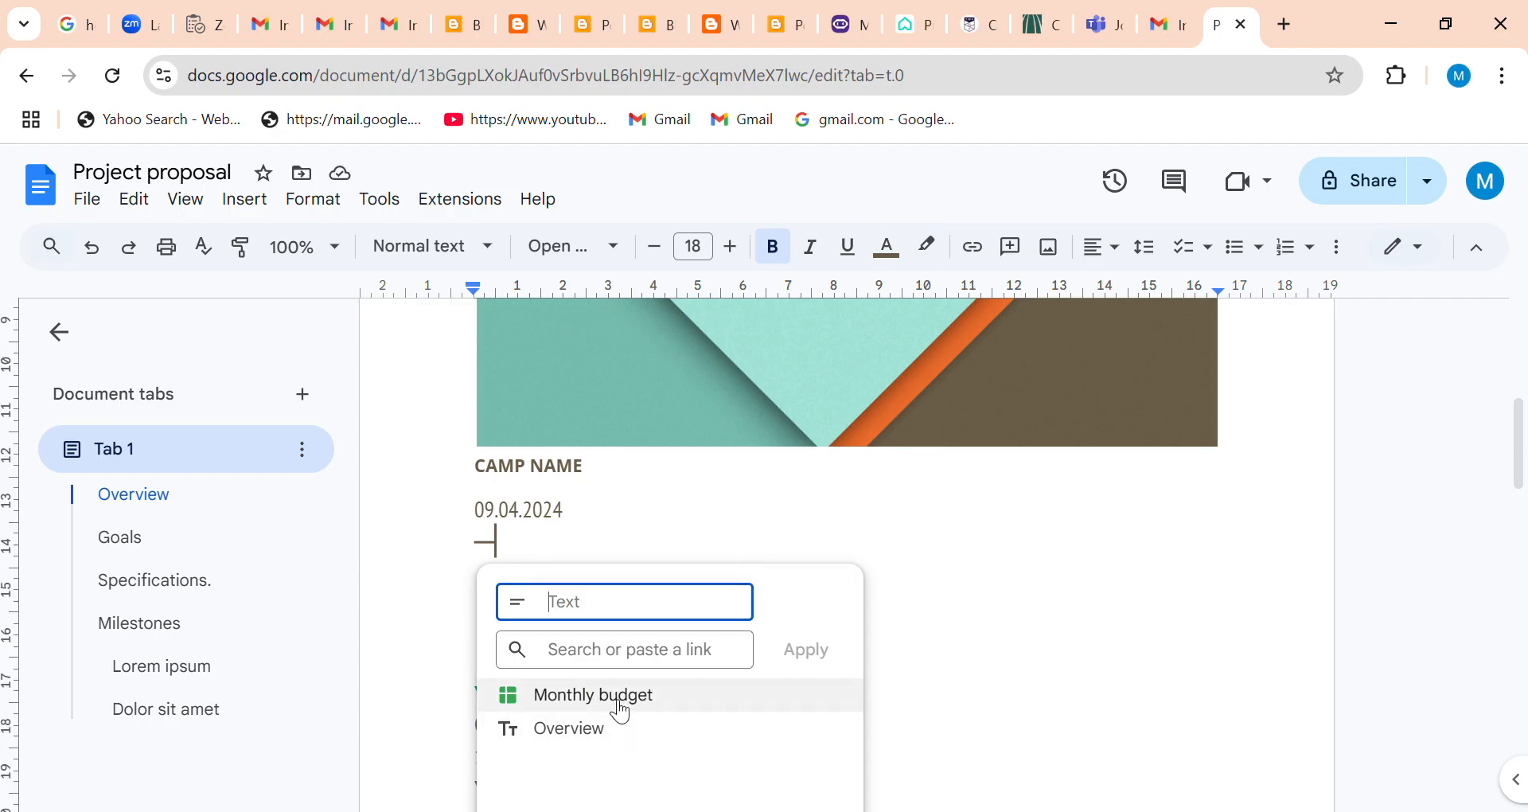
click(1093, 572)
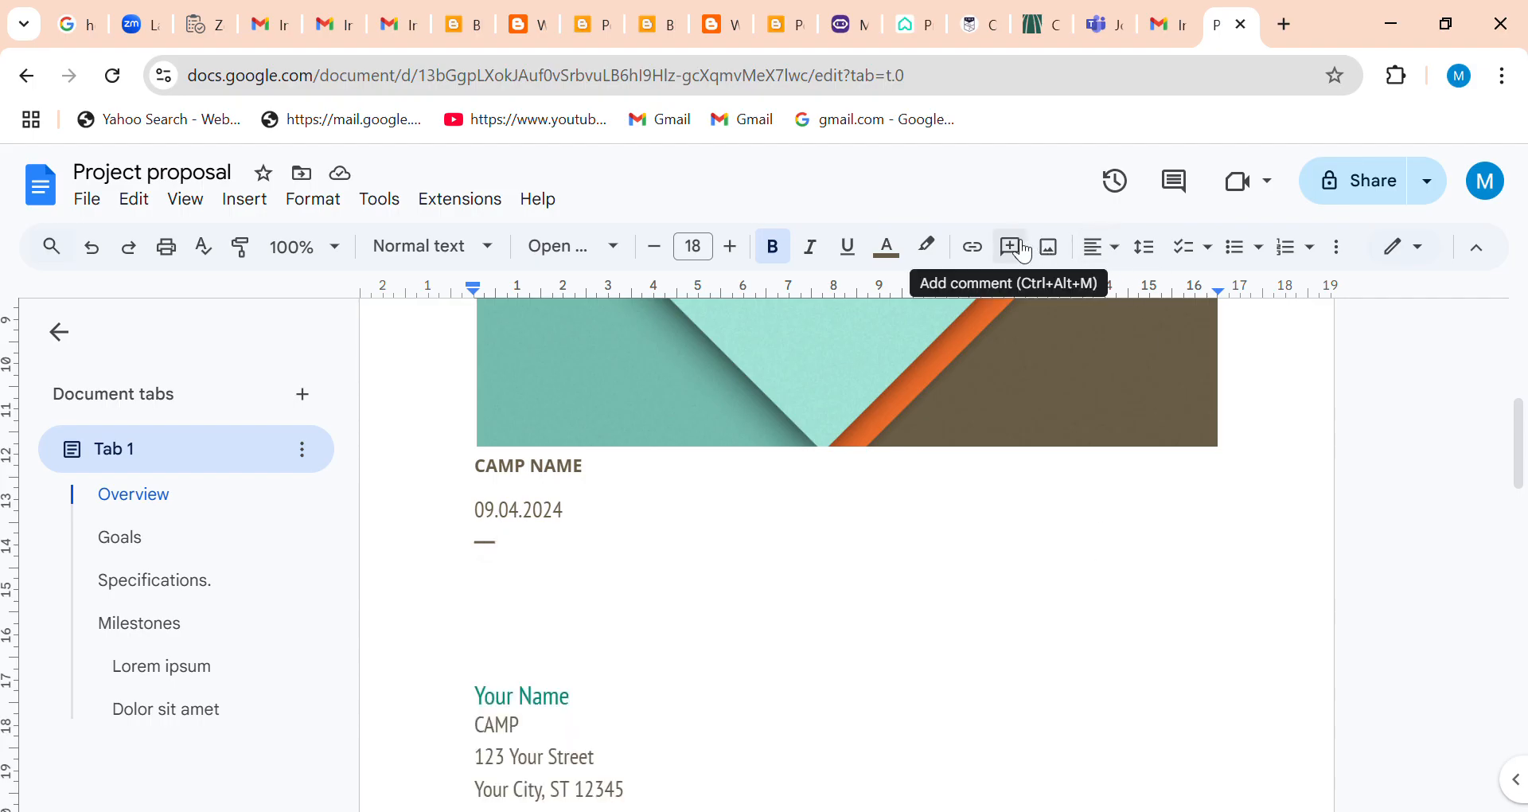
click(1063, 255)
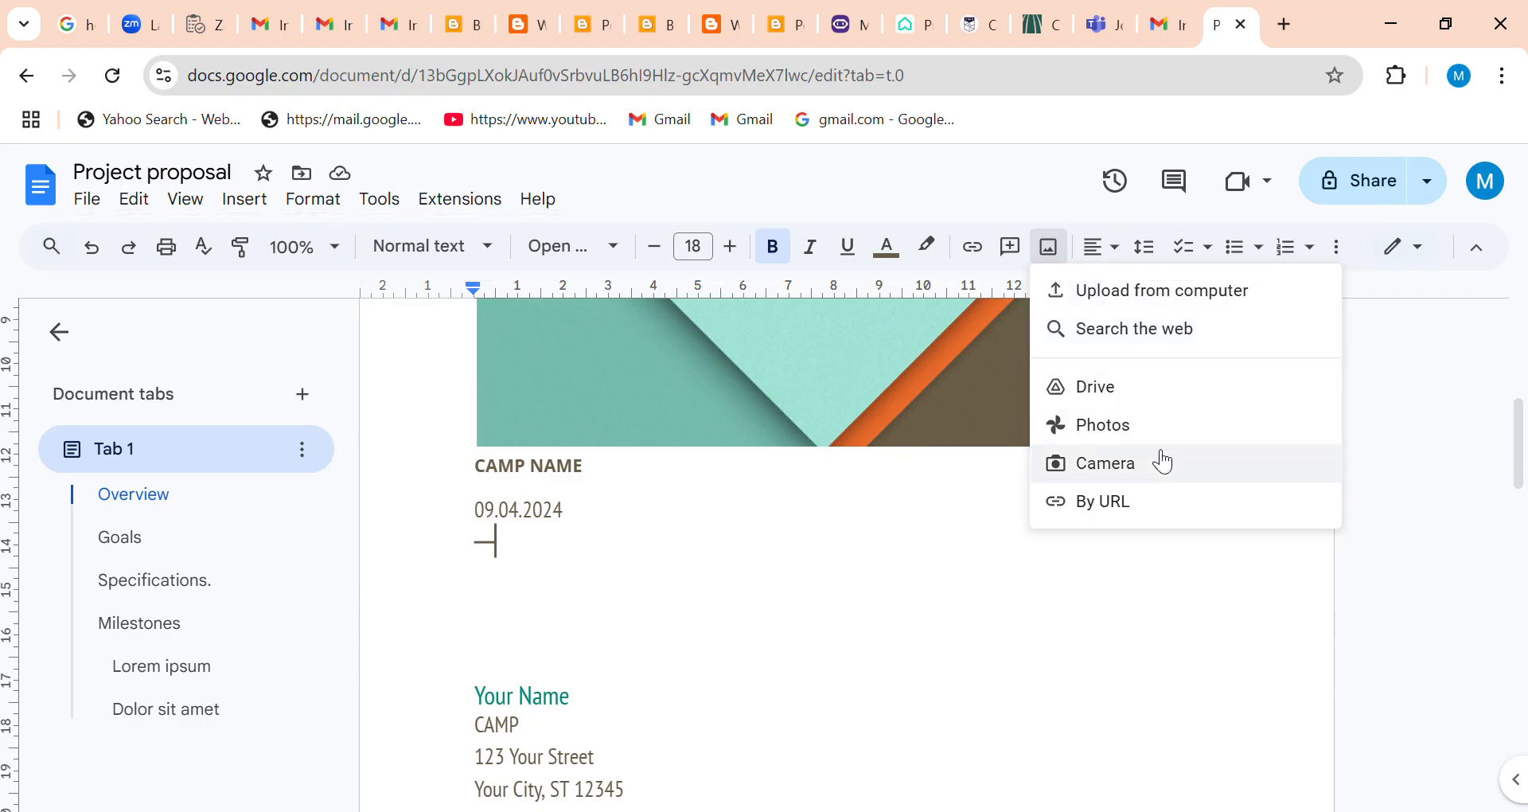
click(956, 542)
Examine the alignment, checklist, numbered list, bulleted list and indent options without applying any.
click(1137, 256)
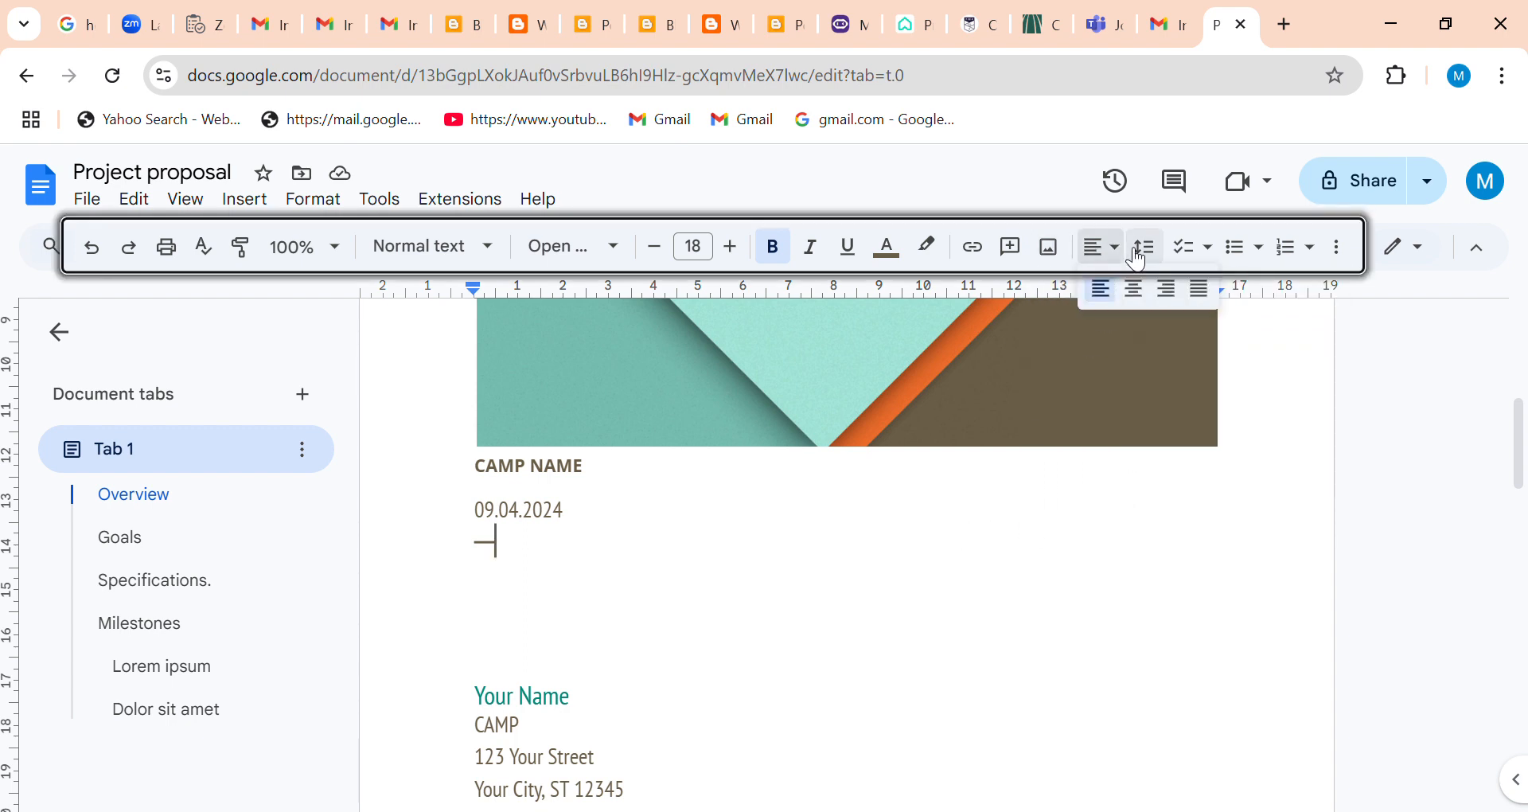
click(1212, 249)
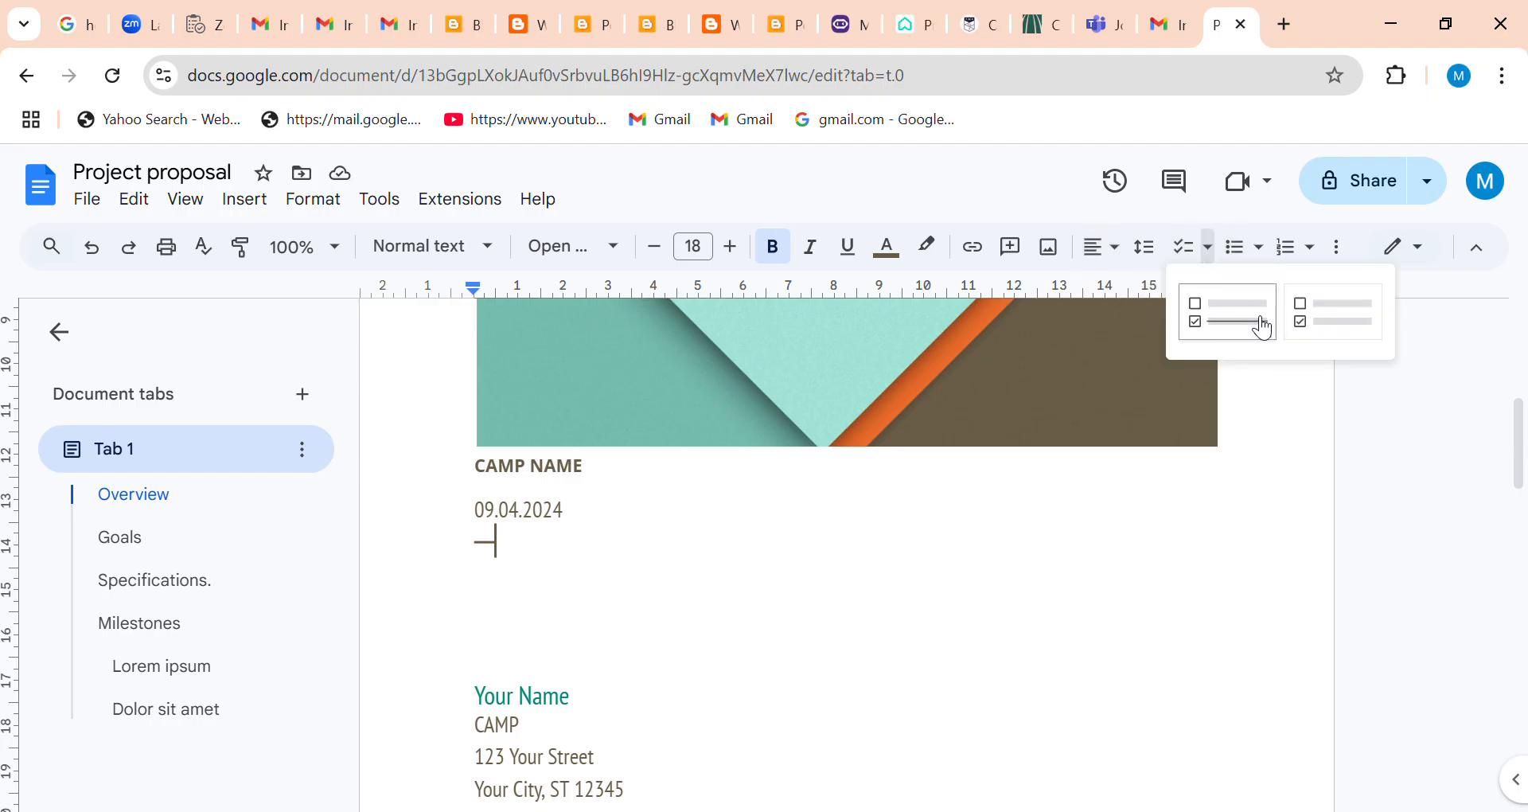
click(1324, 256)
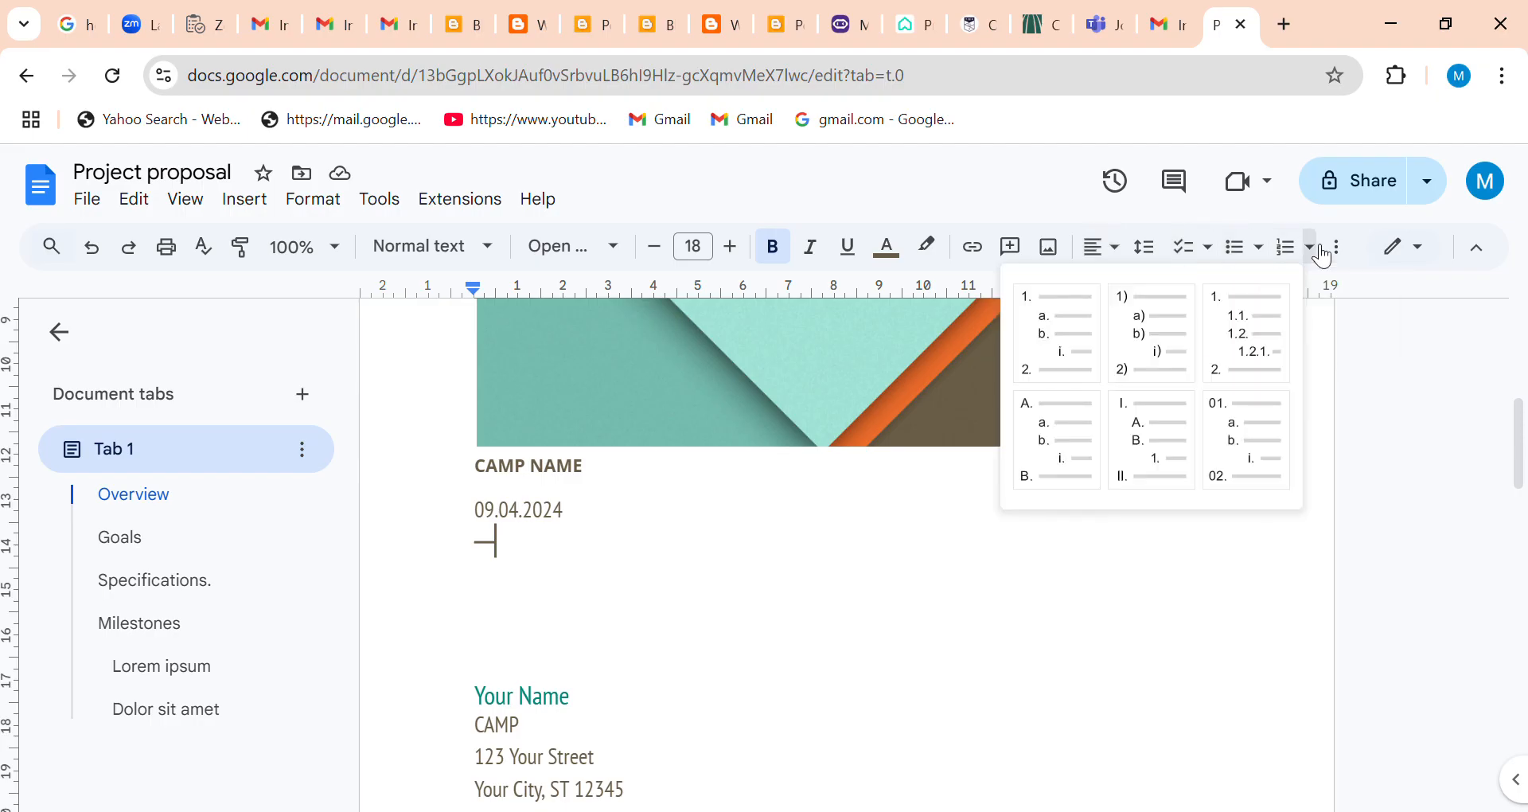
click(1262, 257)
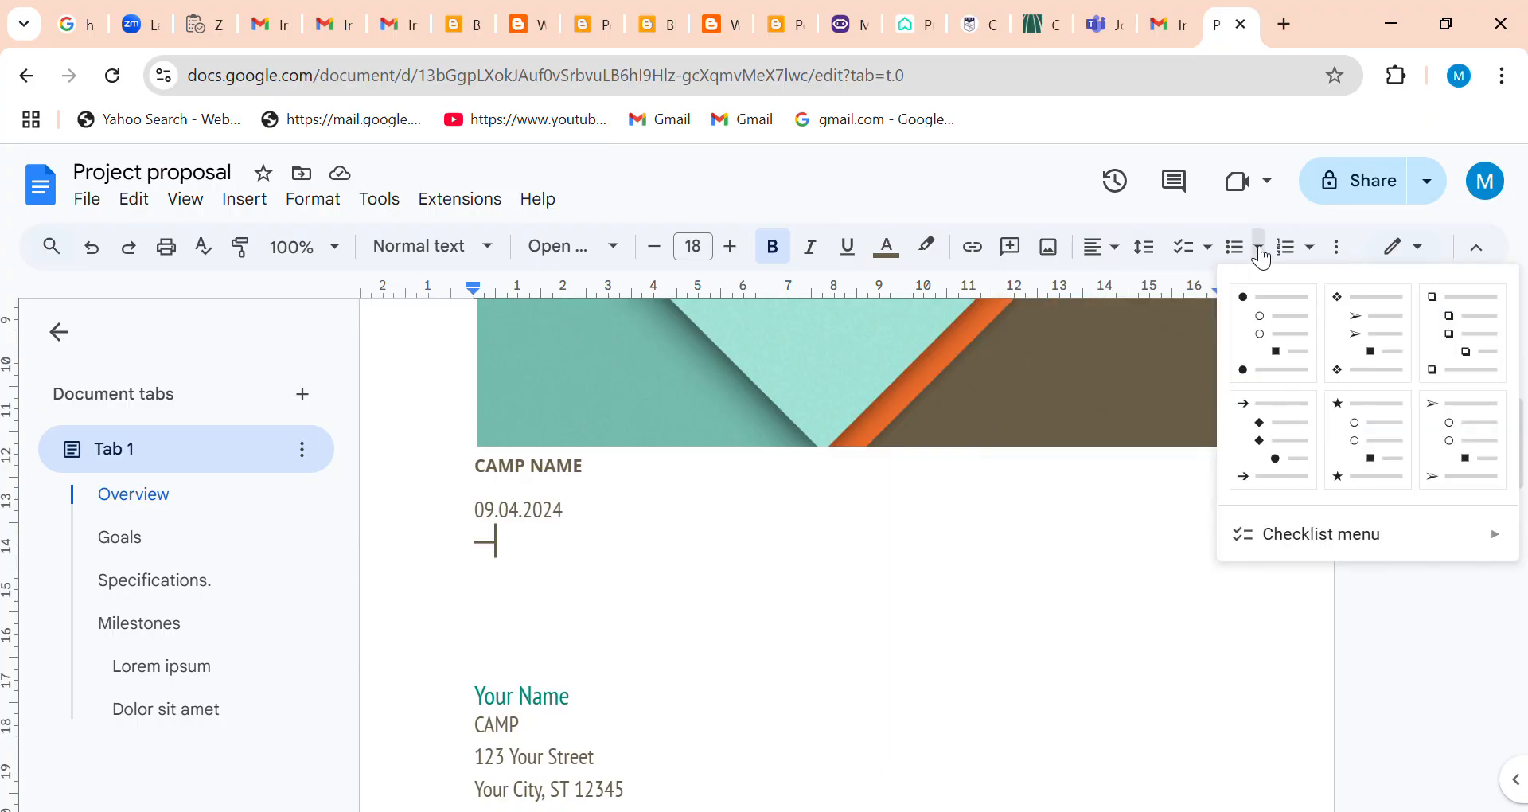
click(1059, 563)
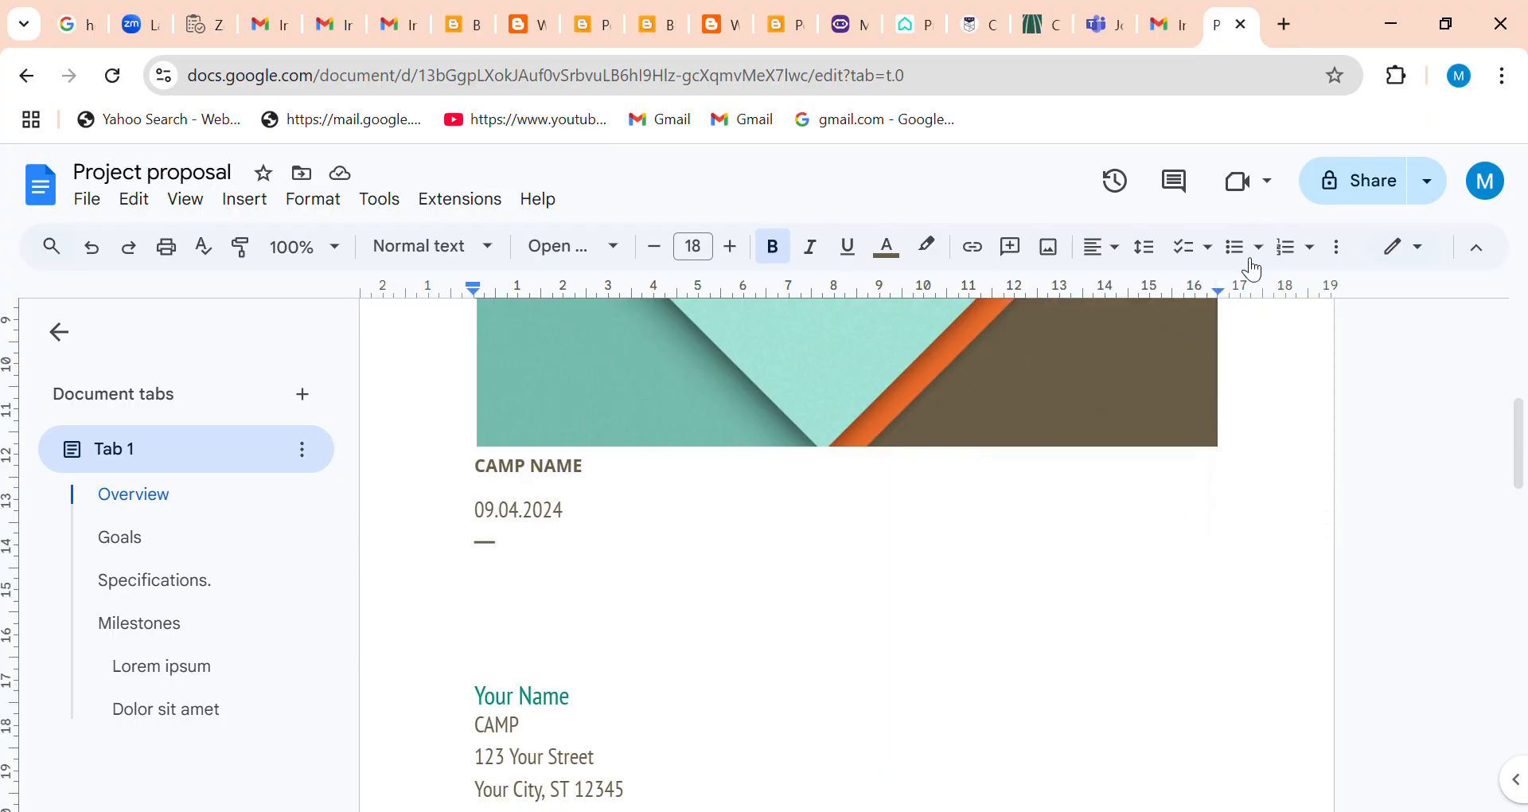
click(1342, 253)
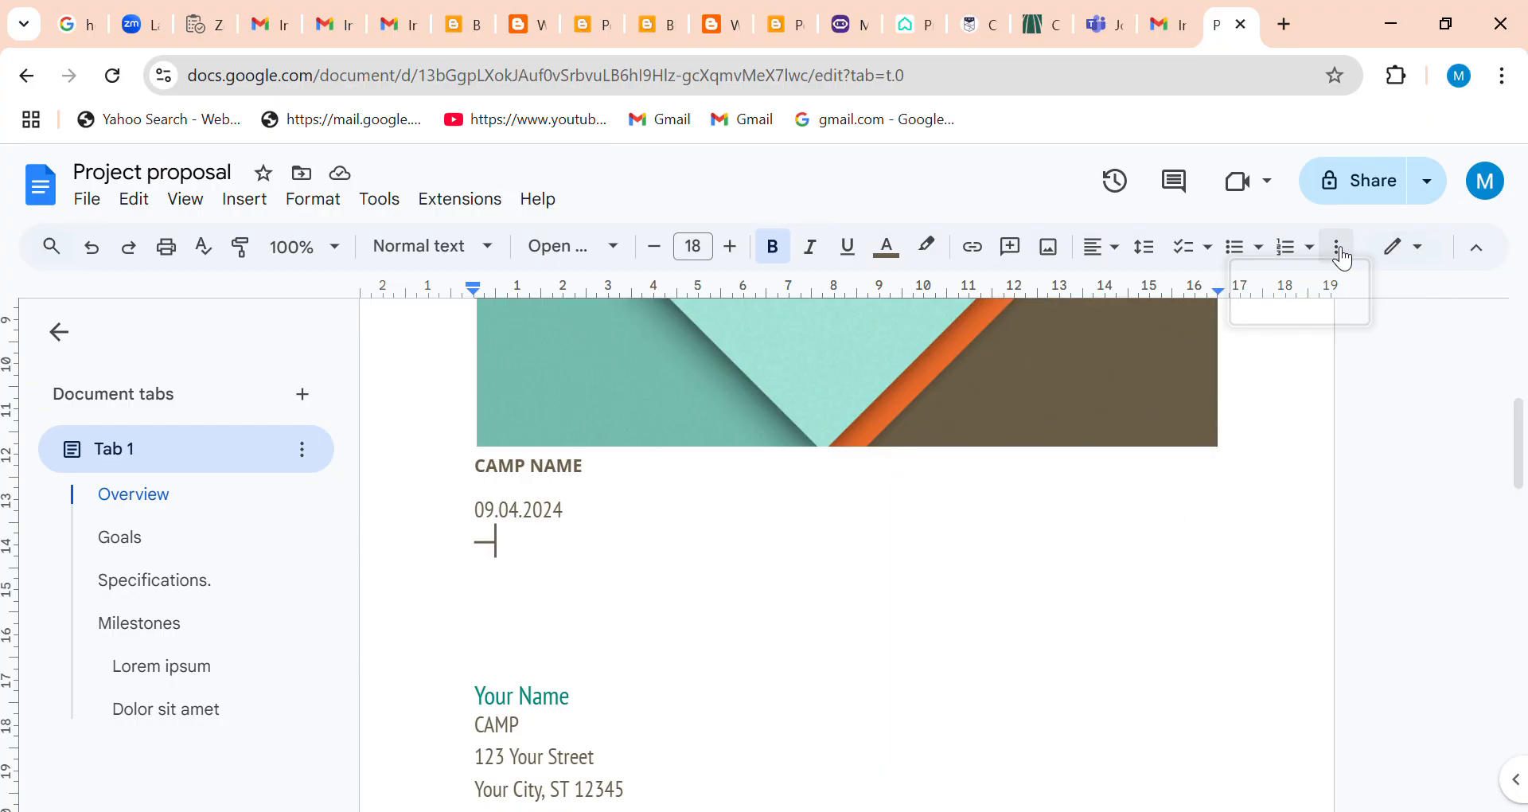
click(1221, 512)
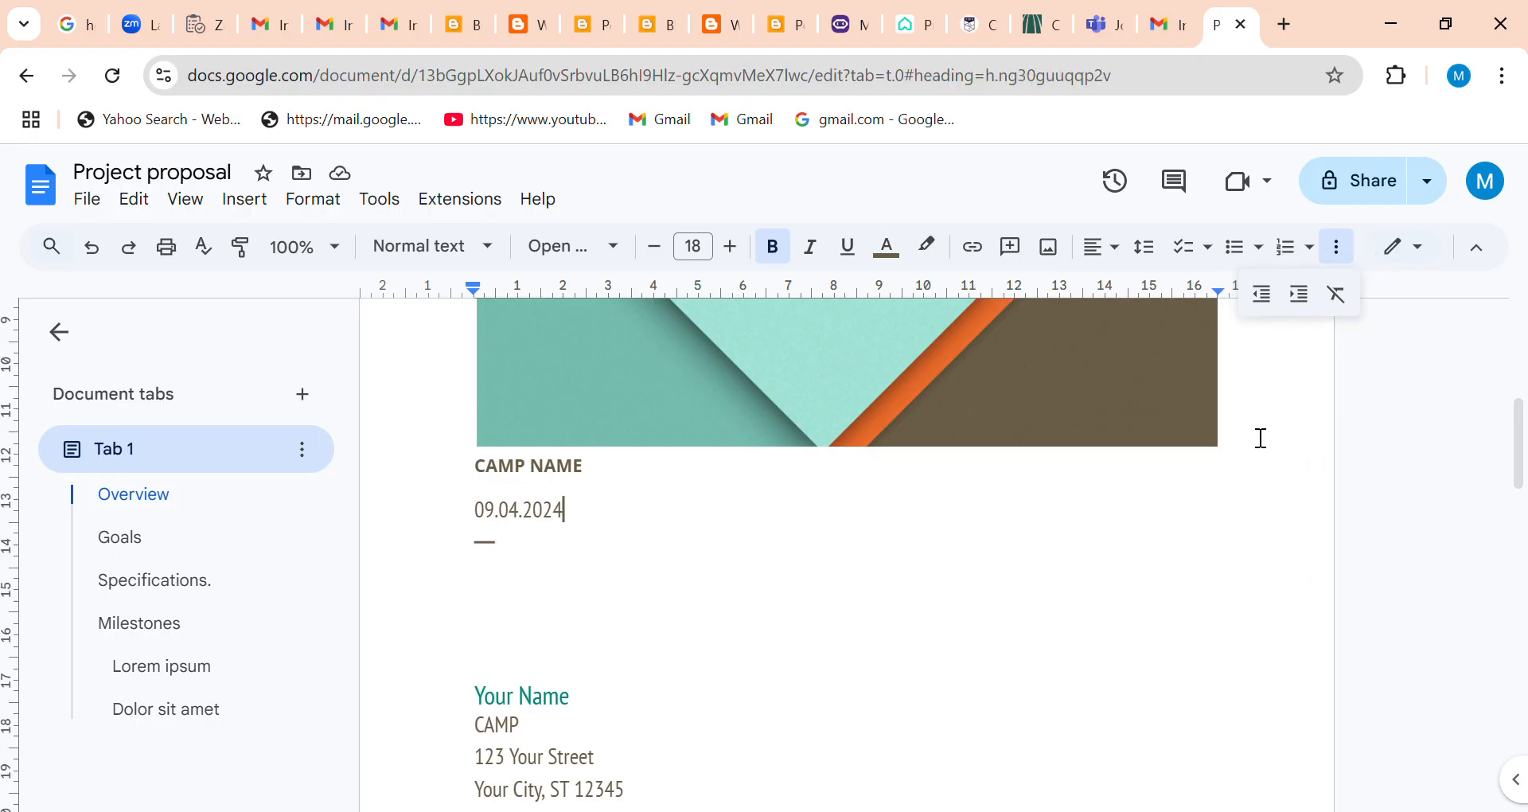
Switch the document from Editing to Viewing mode and return to the start of the first page.
click(1429, 257)
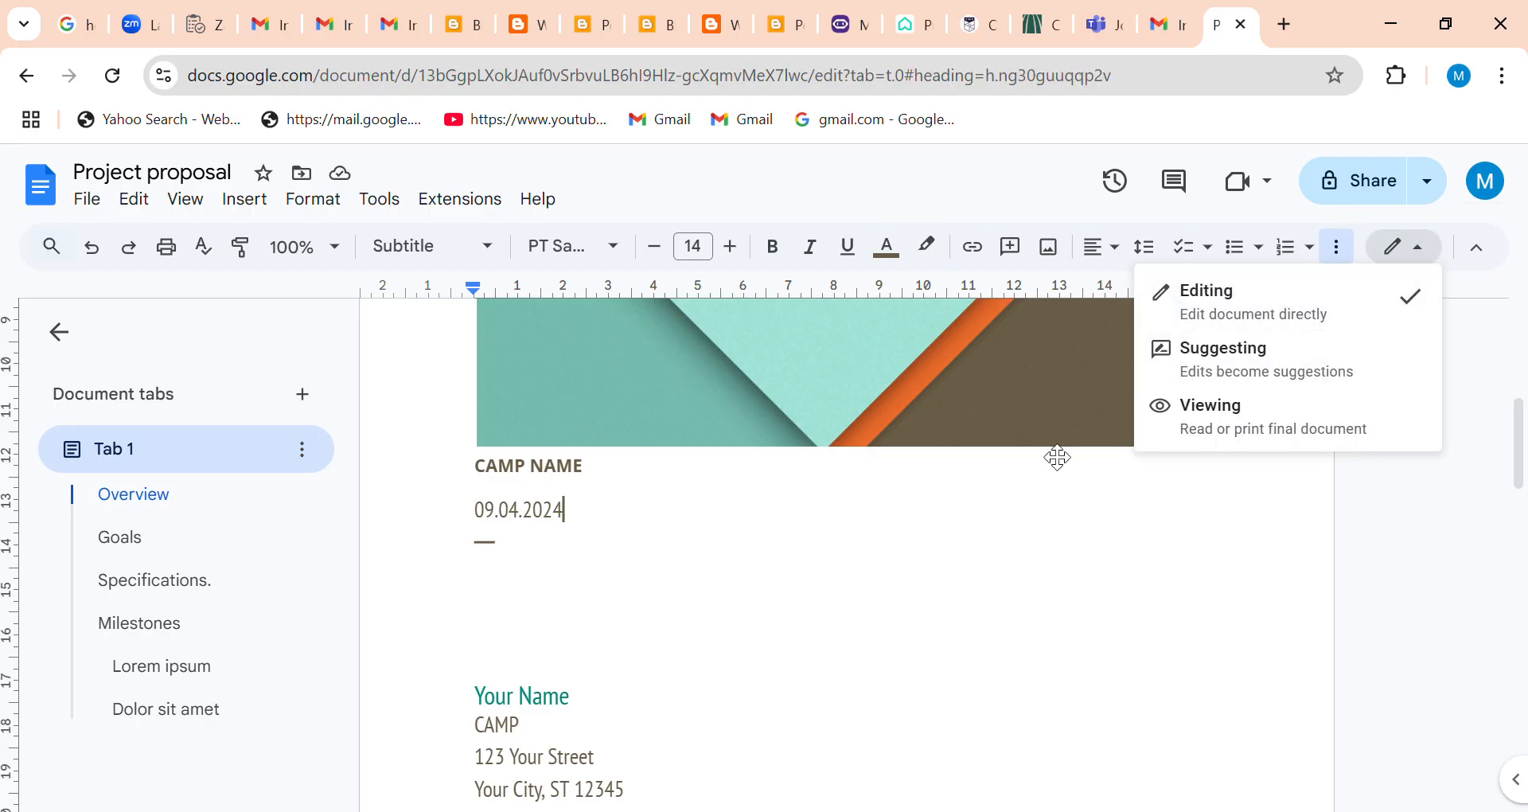
click(1221, 419)
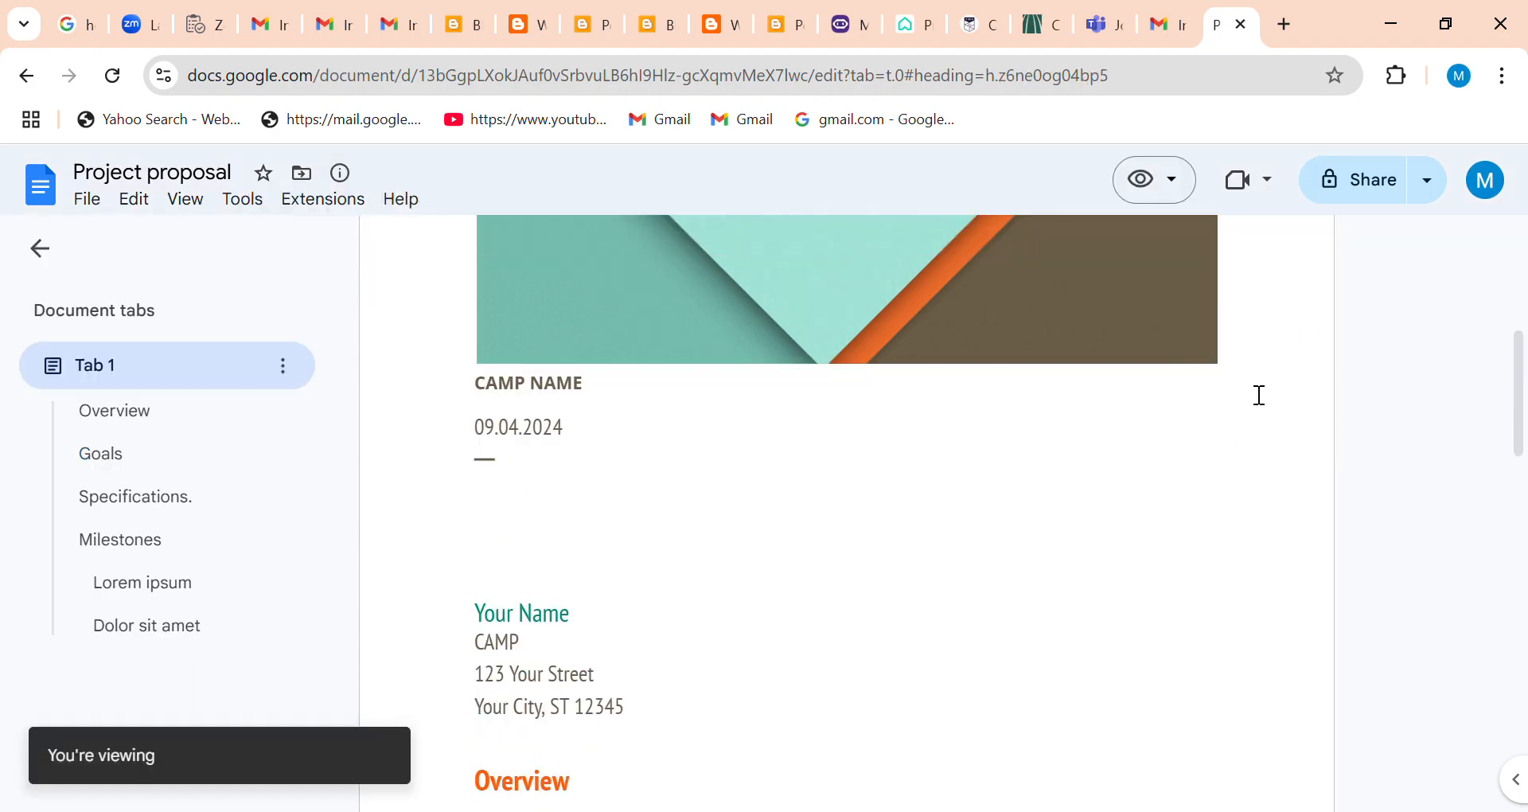
drag(1524, 382, 1468, 164)
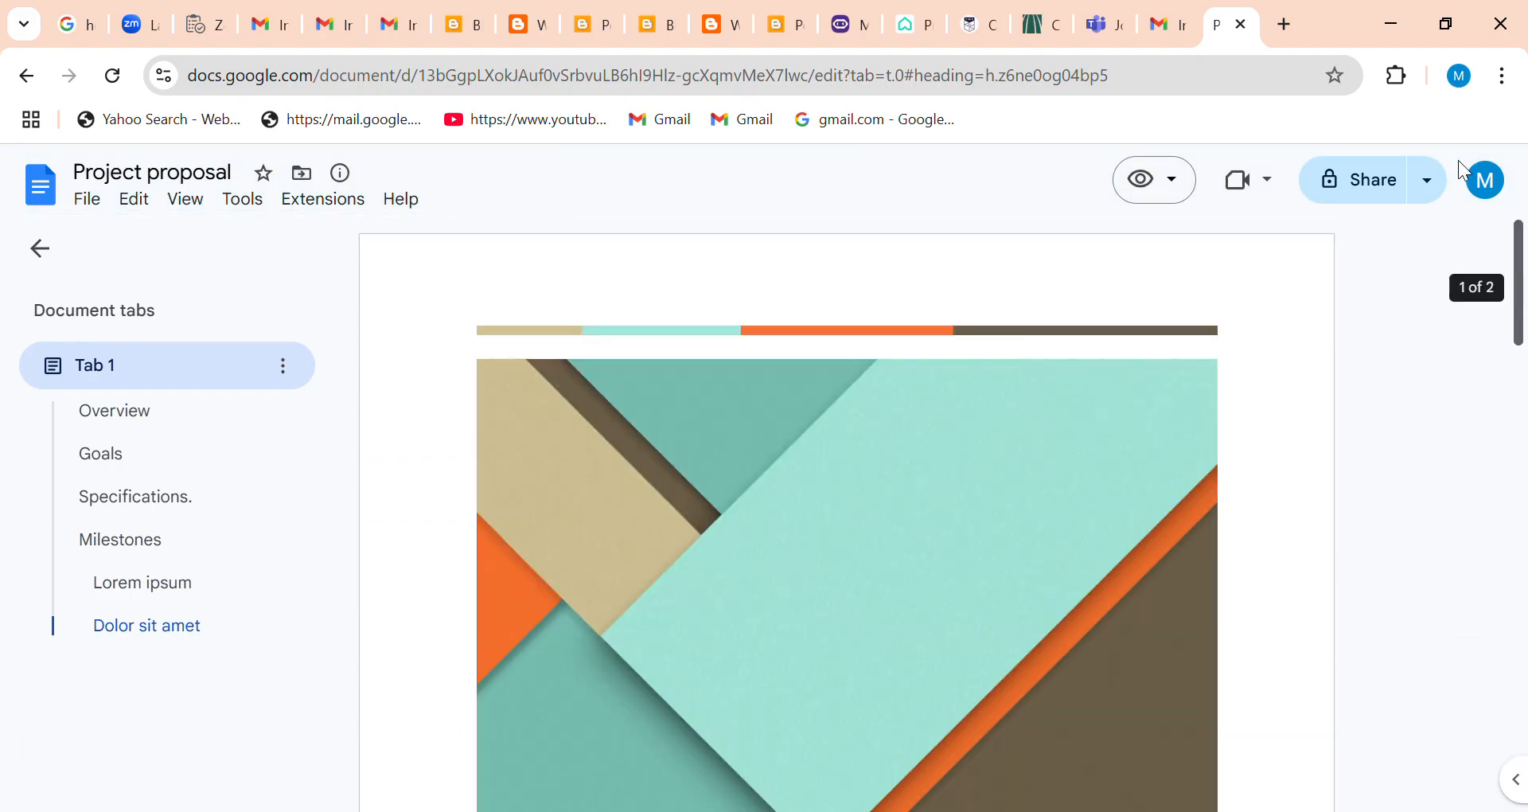
Check the quick link-sharing options and open the full sharing settings for the Project proposal document.
click(1430, 184)
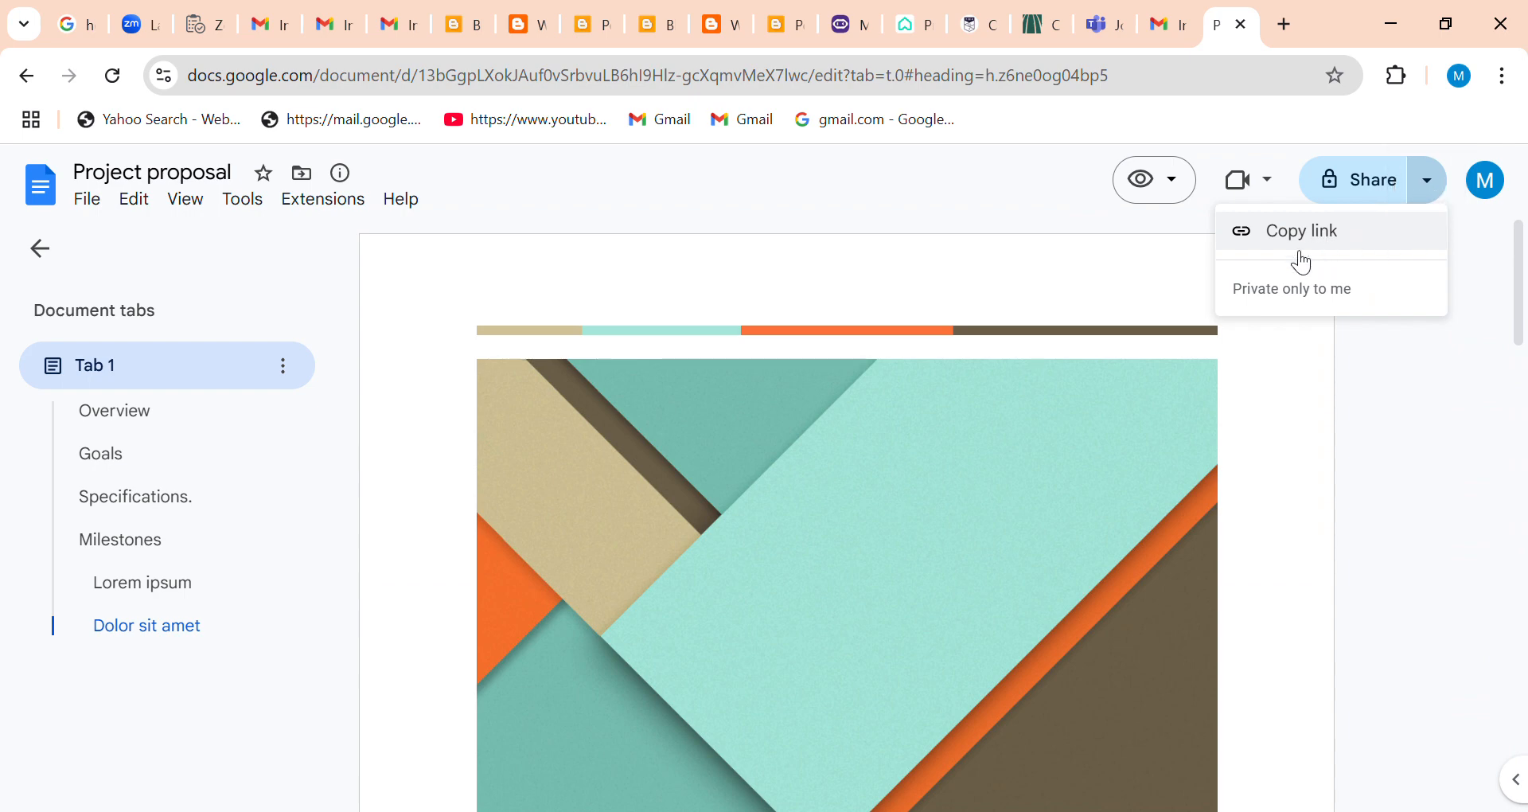
click(1370, 184)
click(1368, 184)
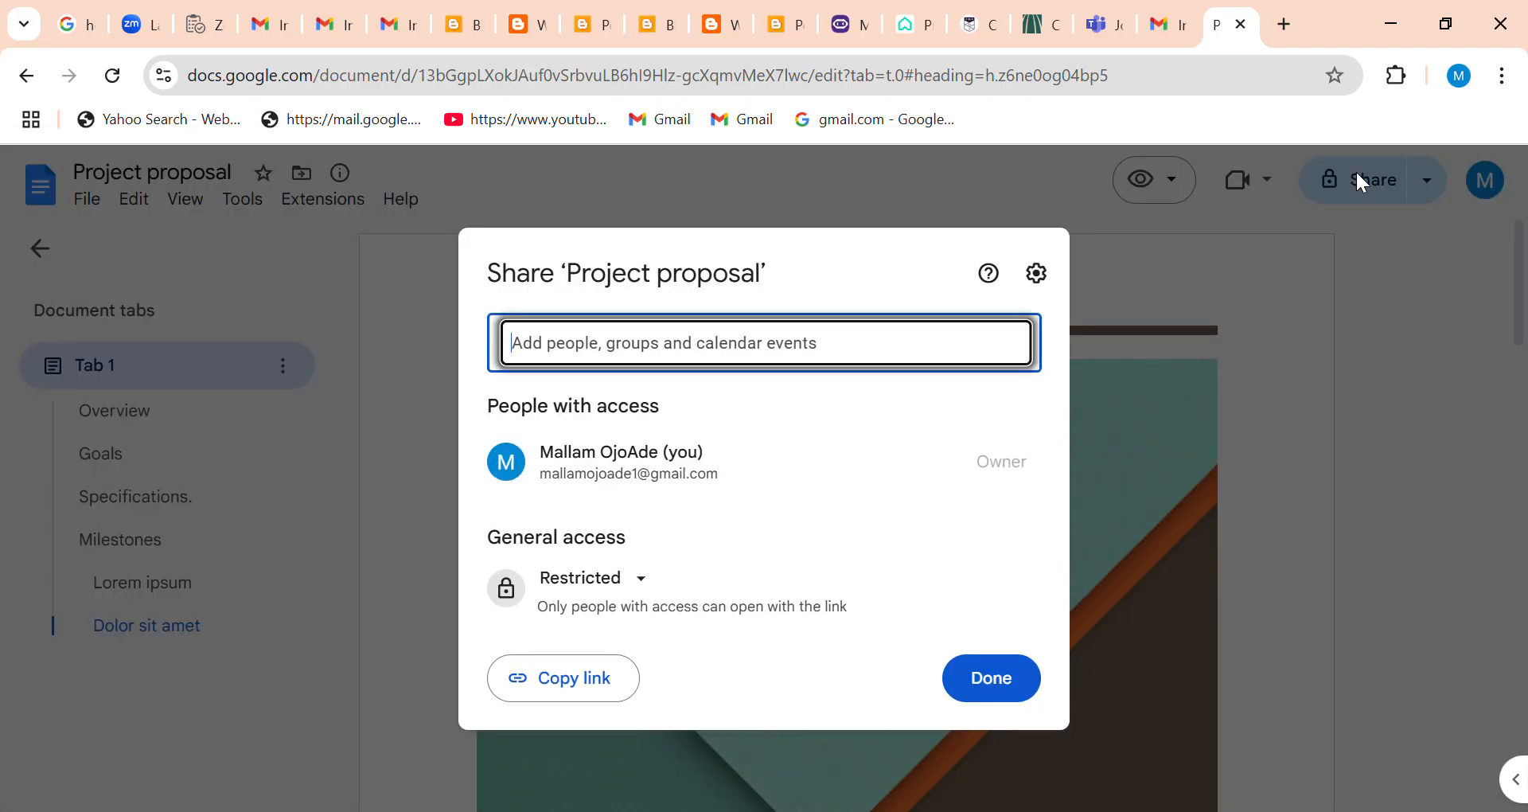
Enter the recipient's e-mail address as a person to share the Project proposal document with.
click(756, 351)
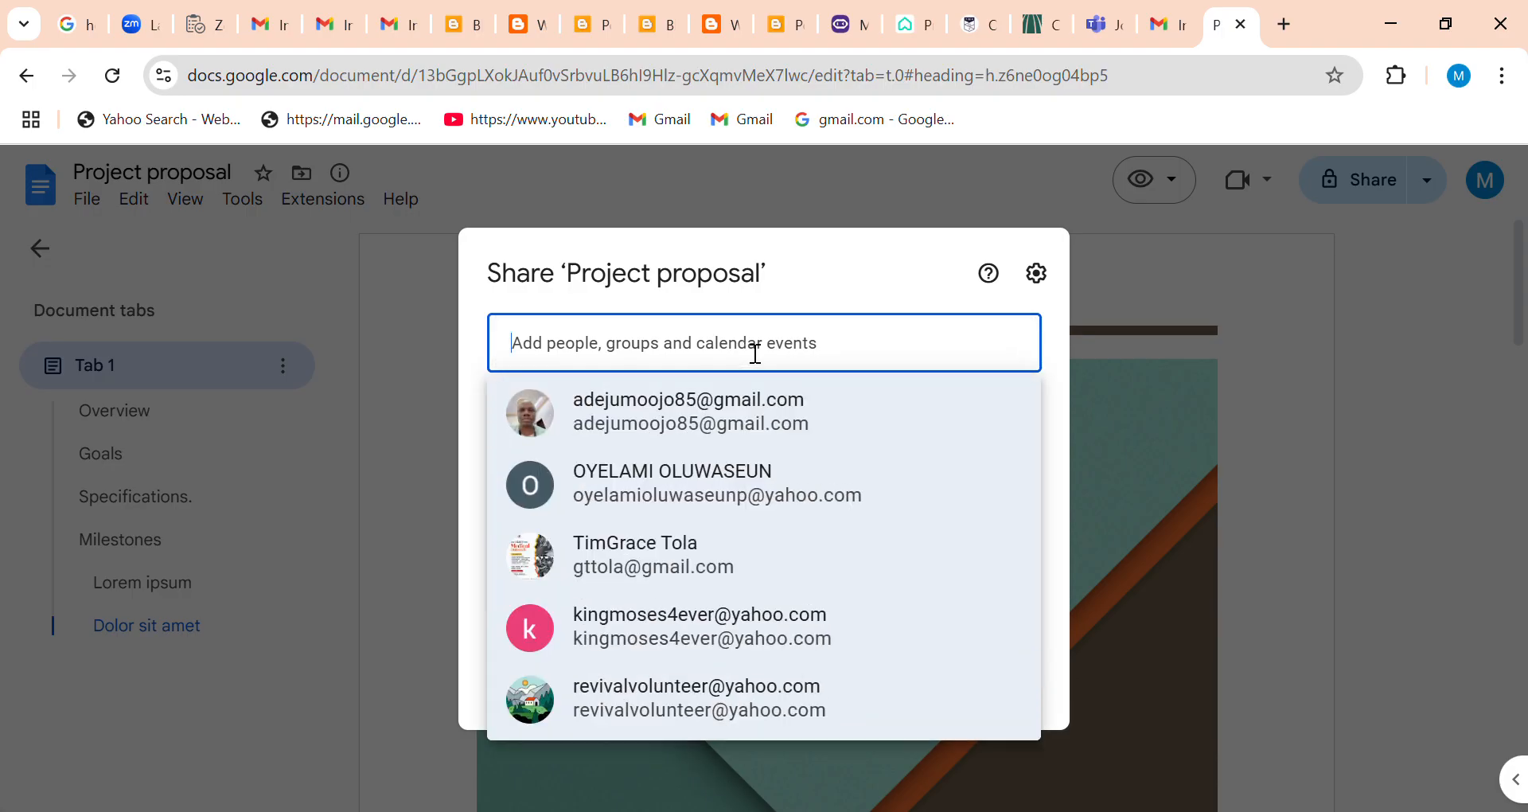
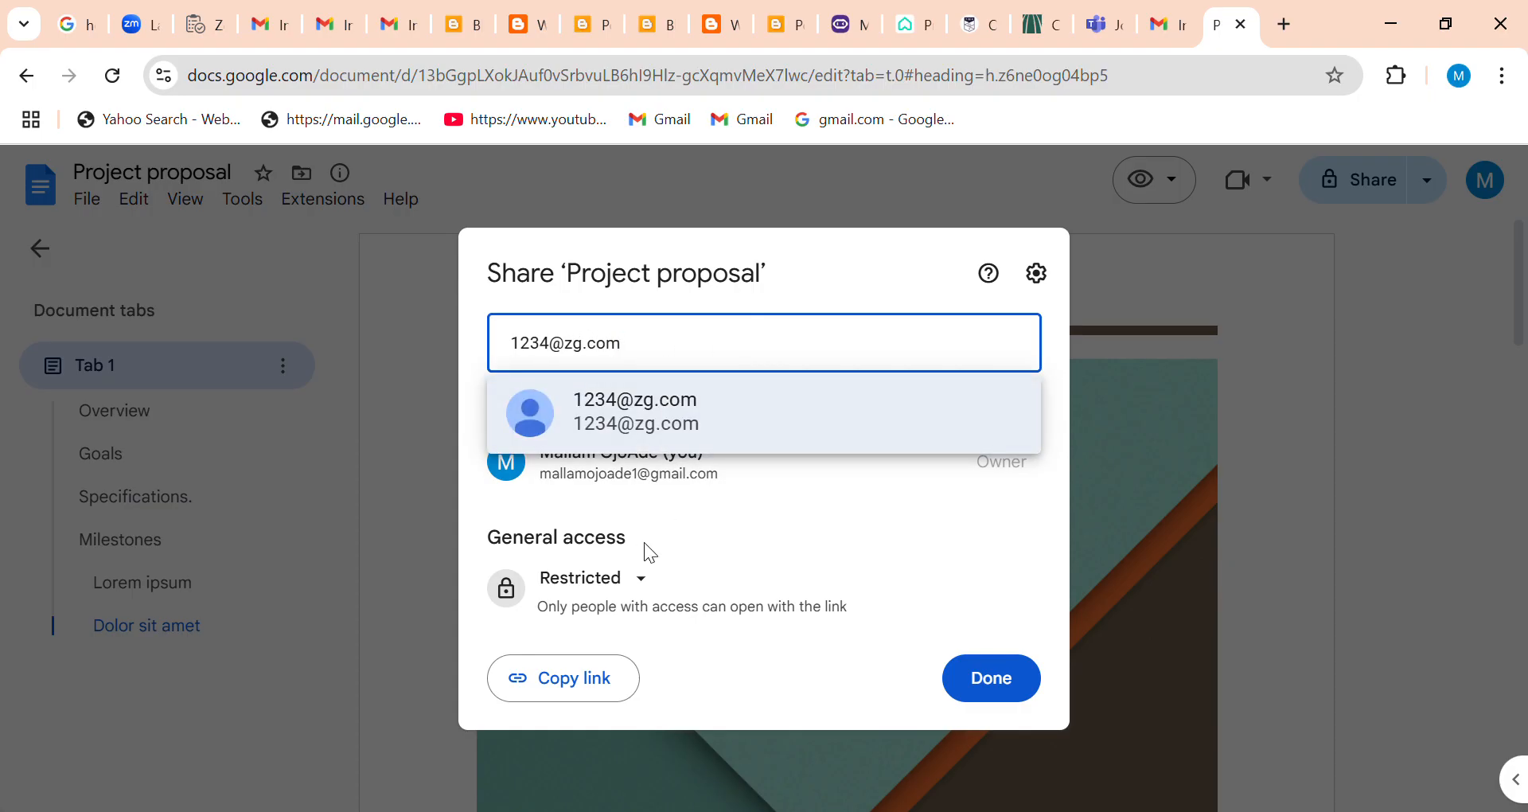
Set the document's general access to Anyone with the link with the Commenter role and leave the sharing settings.
click(642, 579)
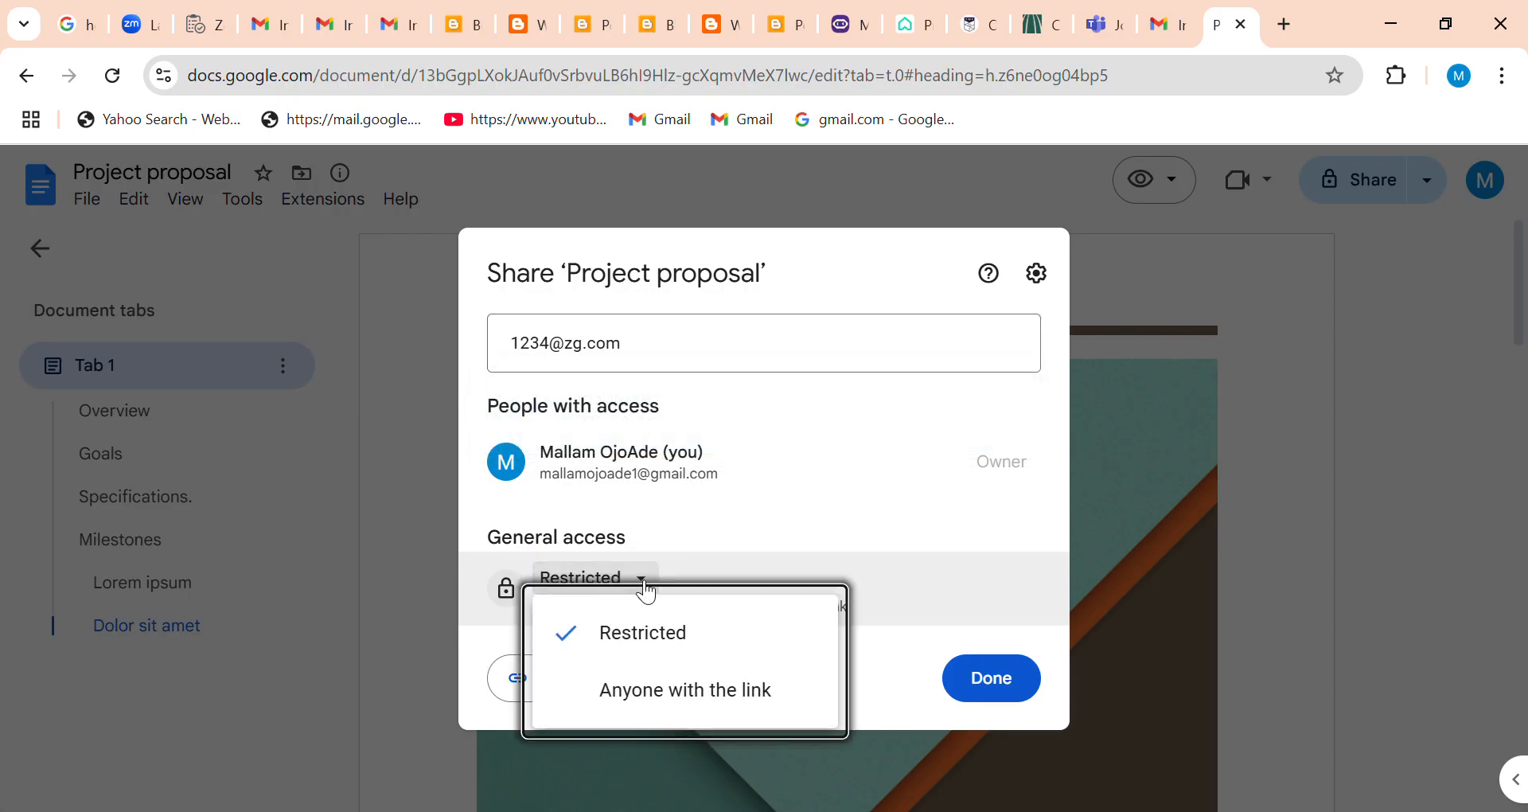
click(620, 693)
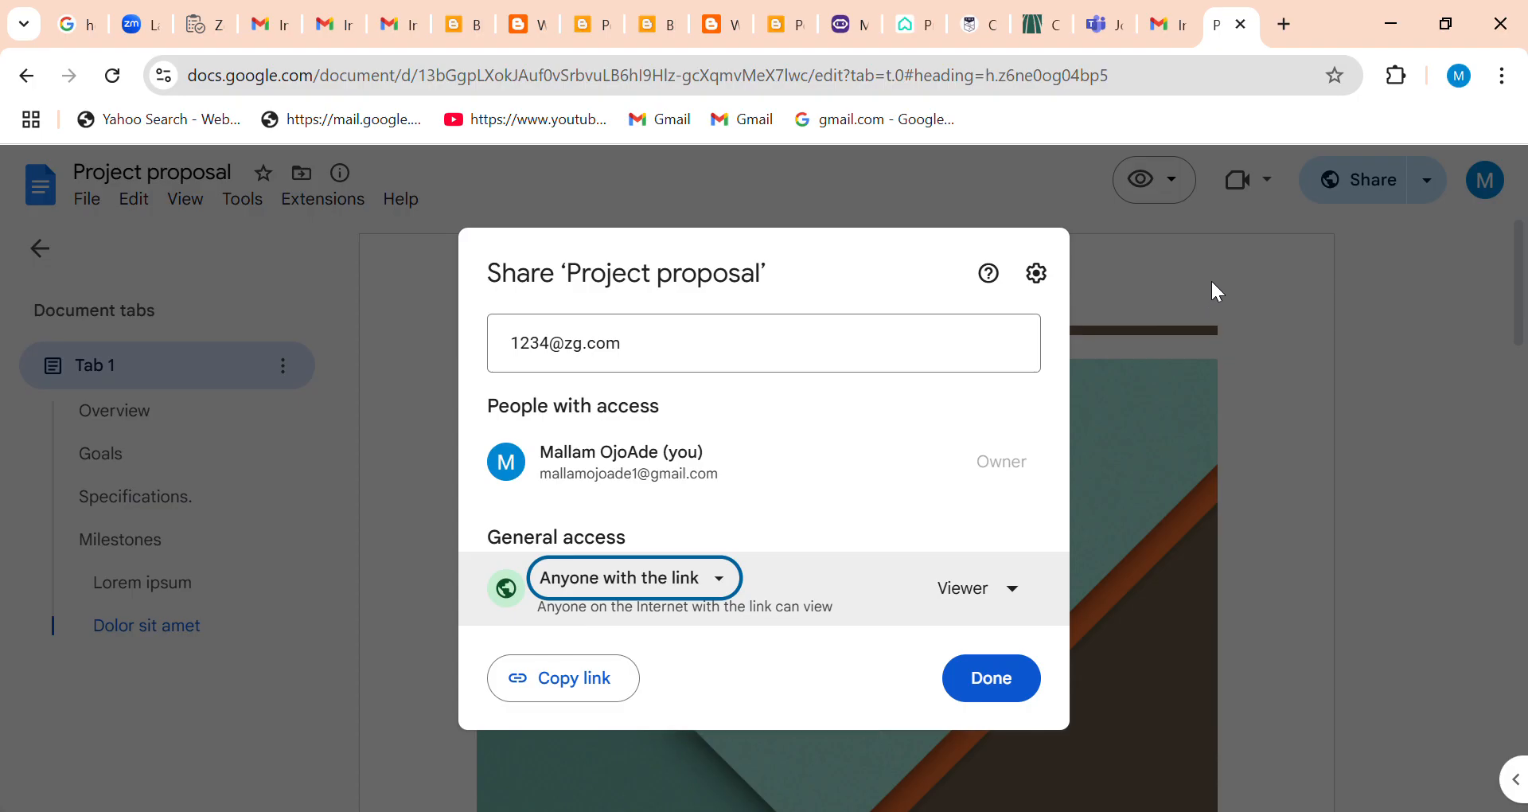
click(1014, 596)
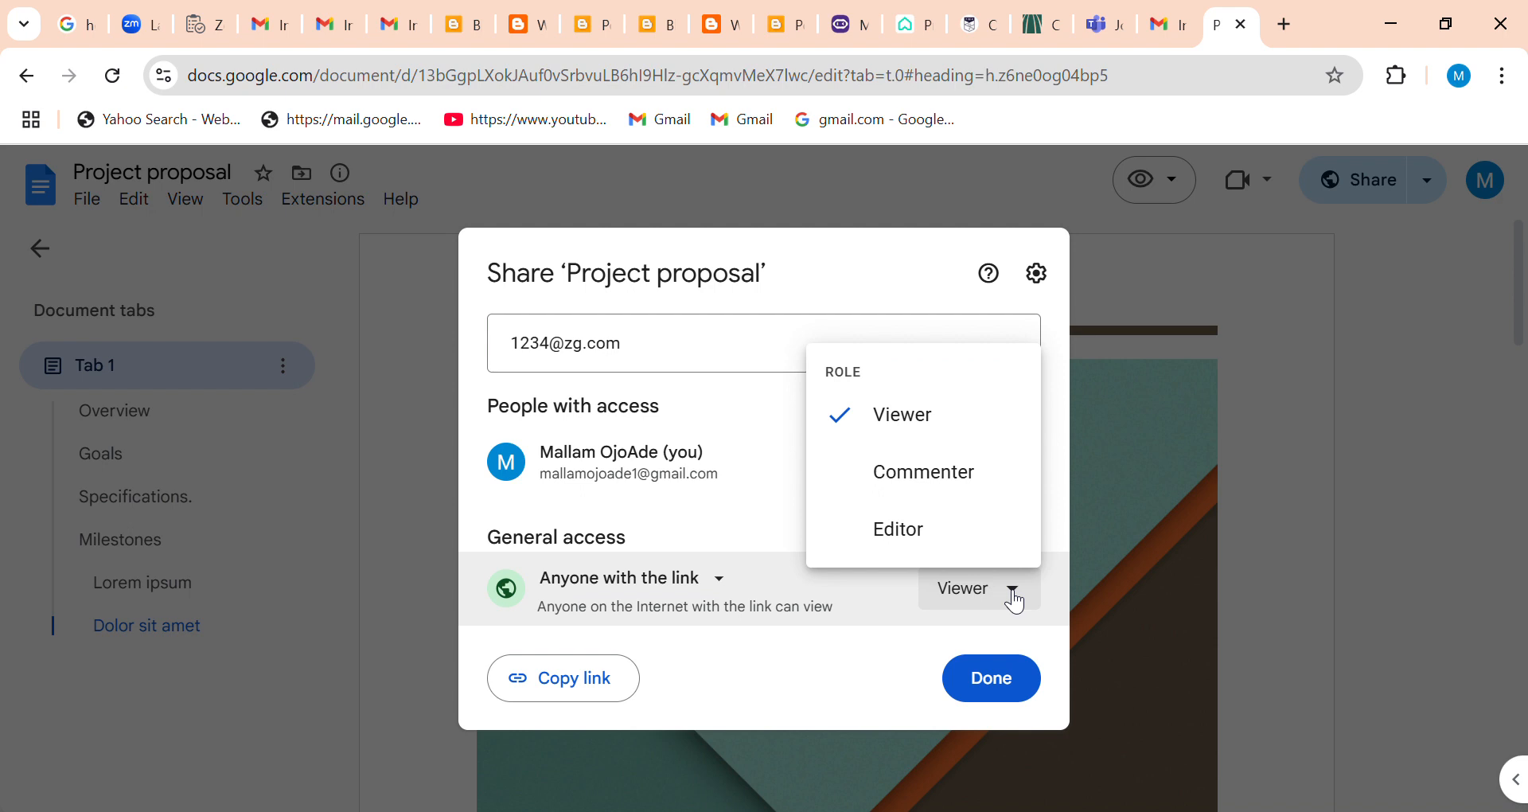
click(952, 471)
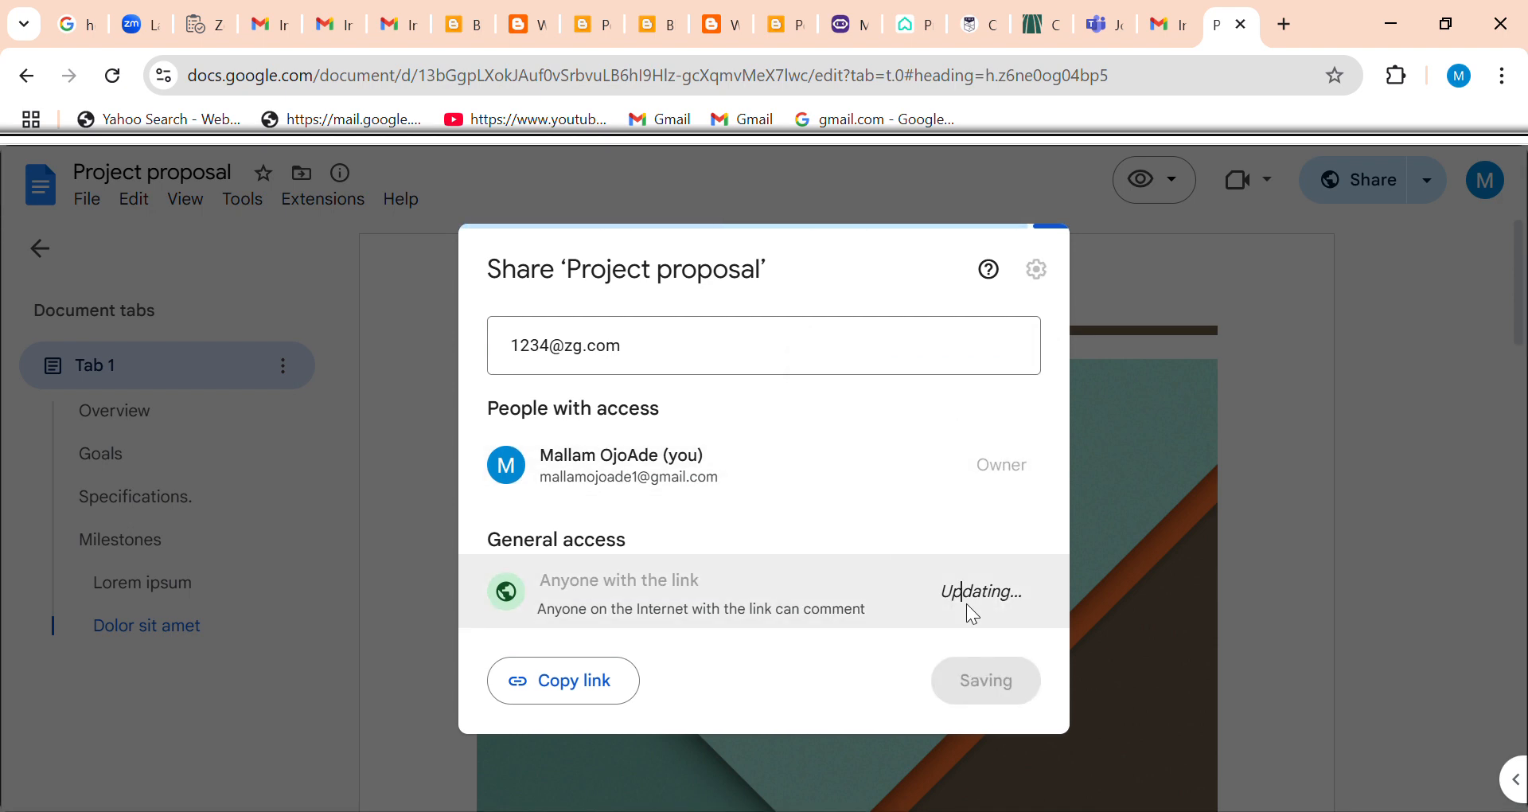
click(1175, 285)
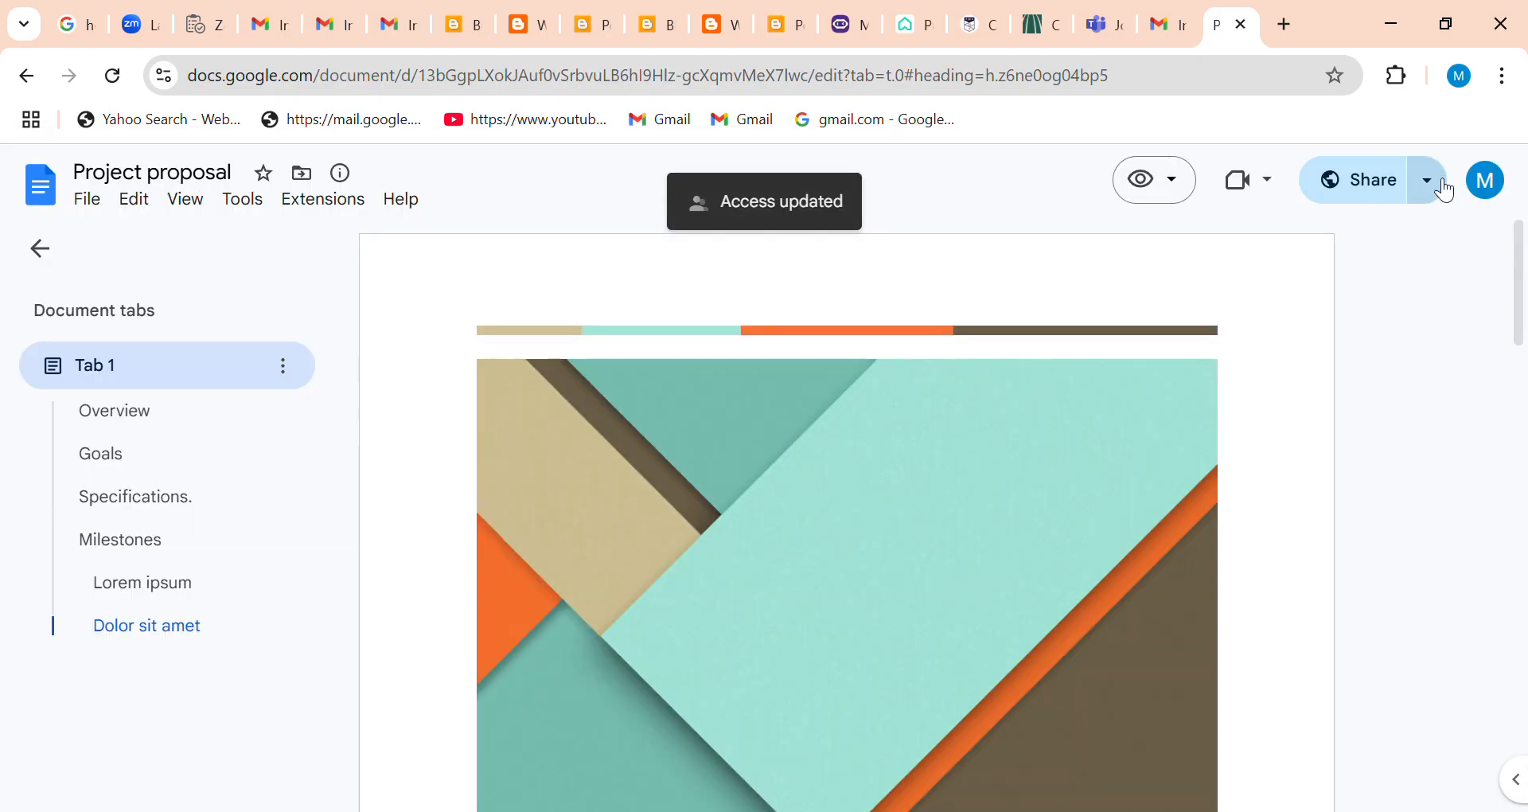
Check the options for joining or starting a meeting, then close the Project proposal document.
click(1283, 190)
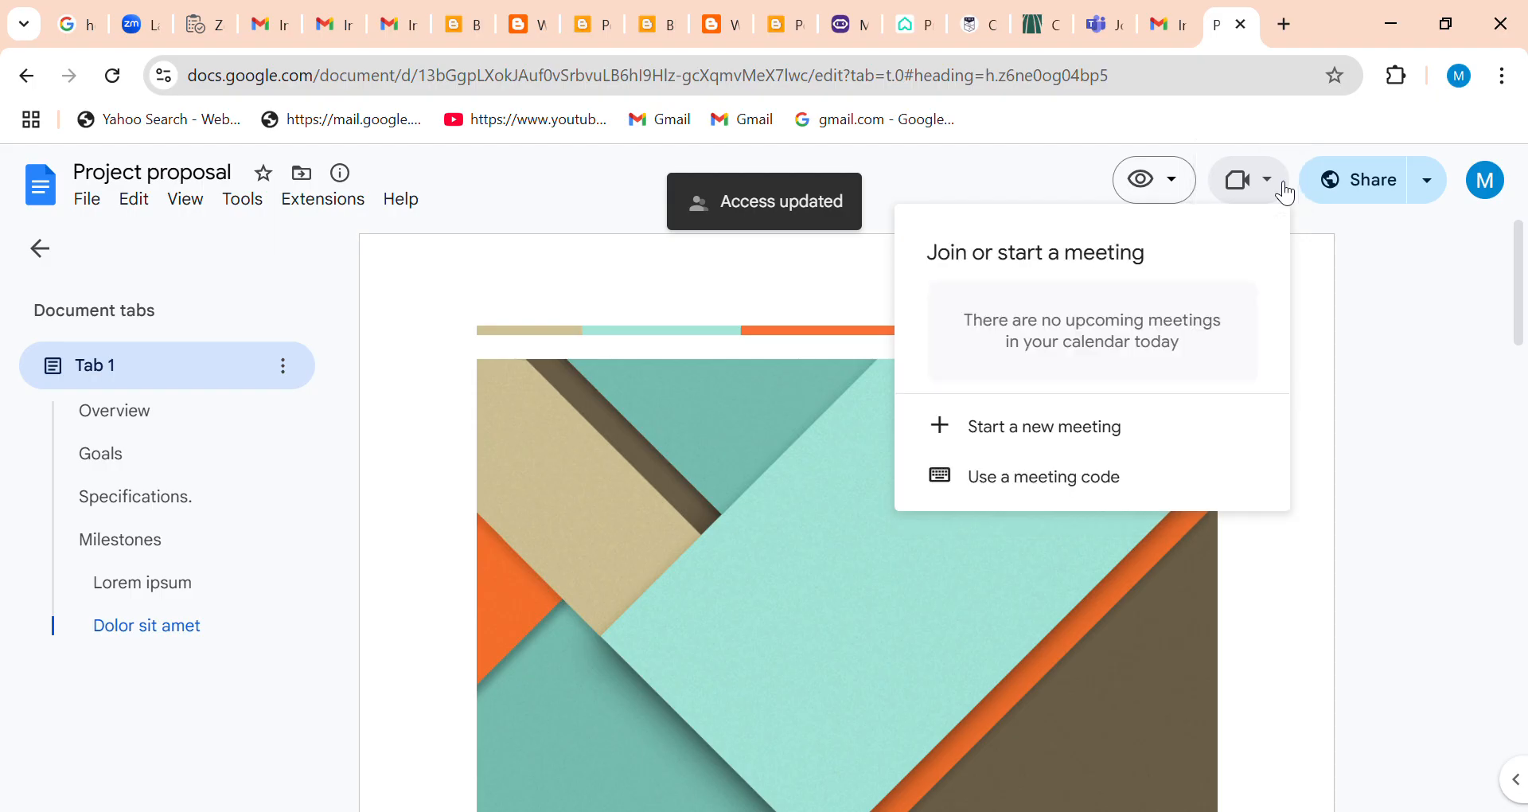
click(1477, 302)
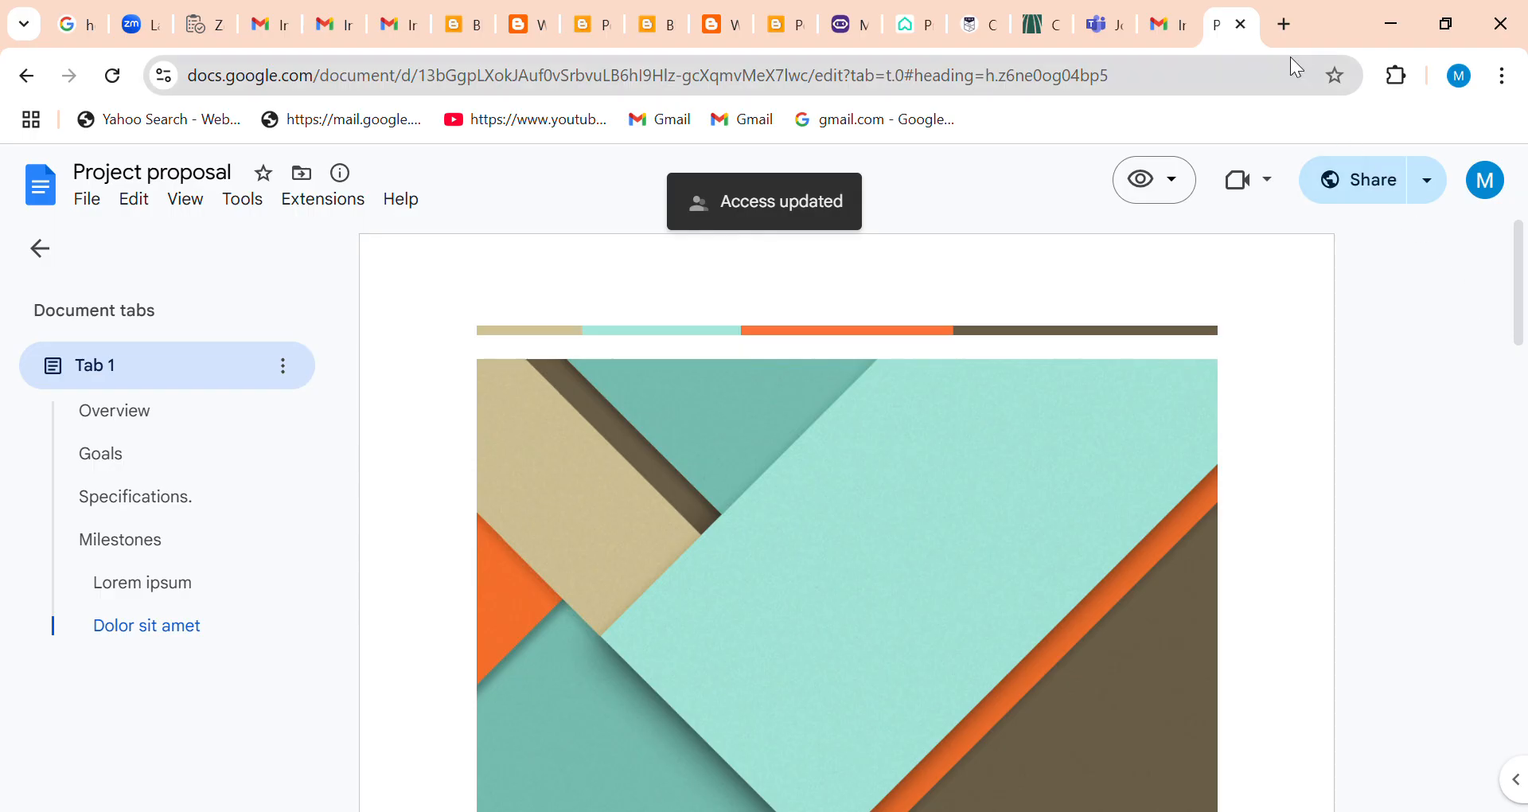
click(1243, 27)
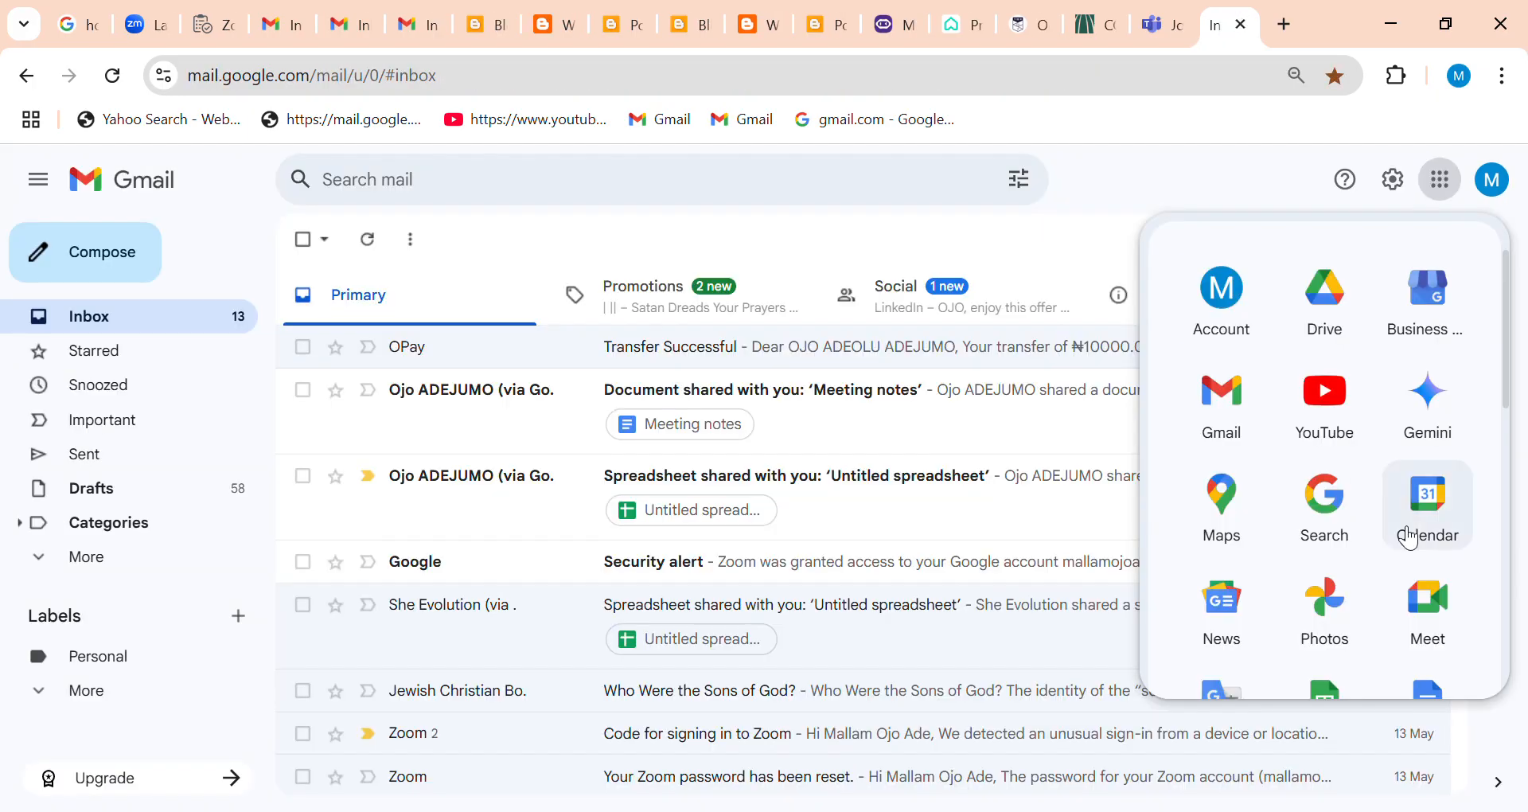
Switch to Google Slides and open the recent presentation on artificial insemination in cattle.
drag(1506, 395, 1488, 497)
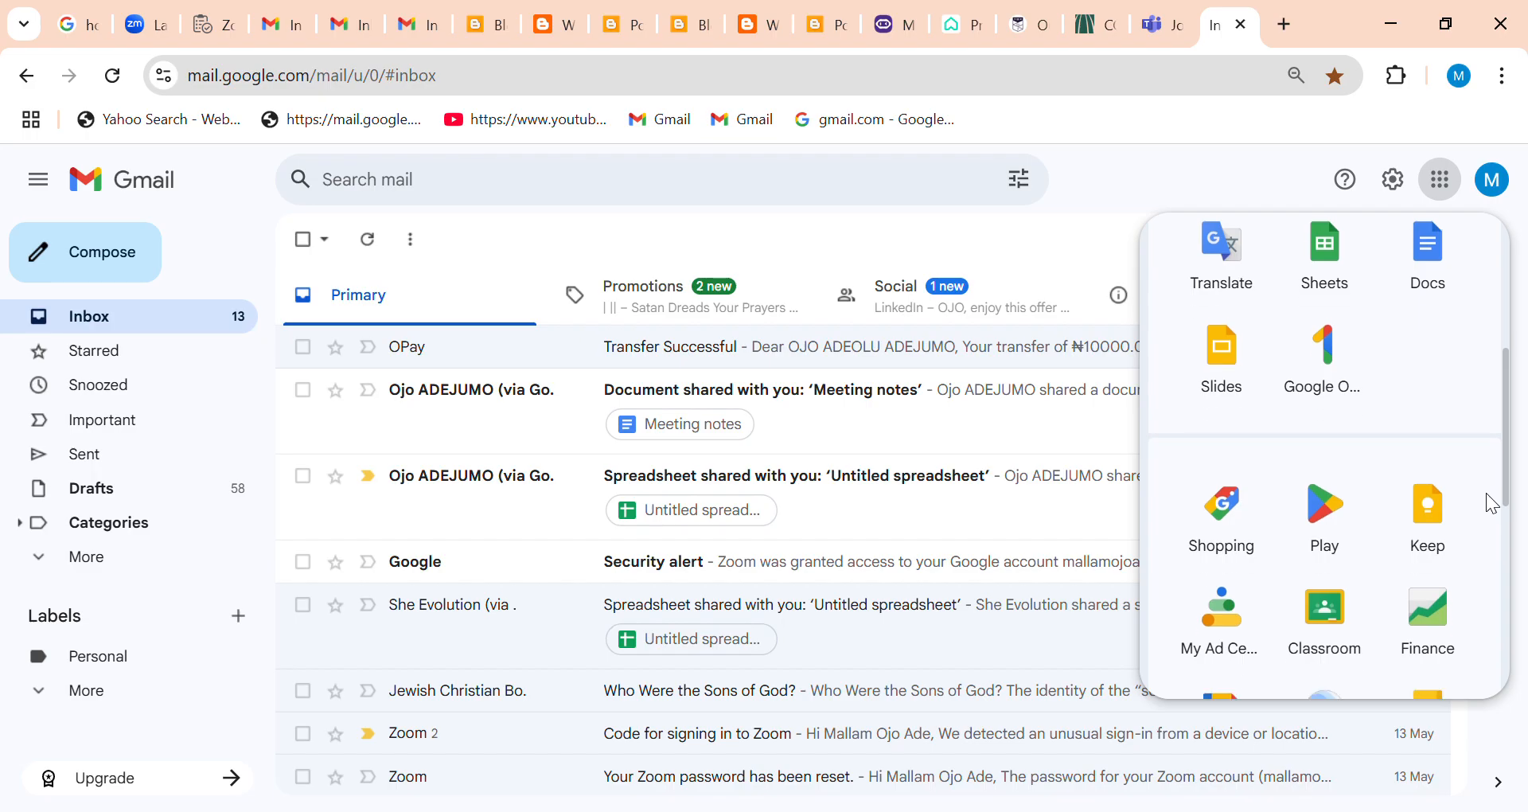
click(1220, 375)
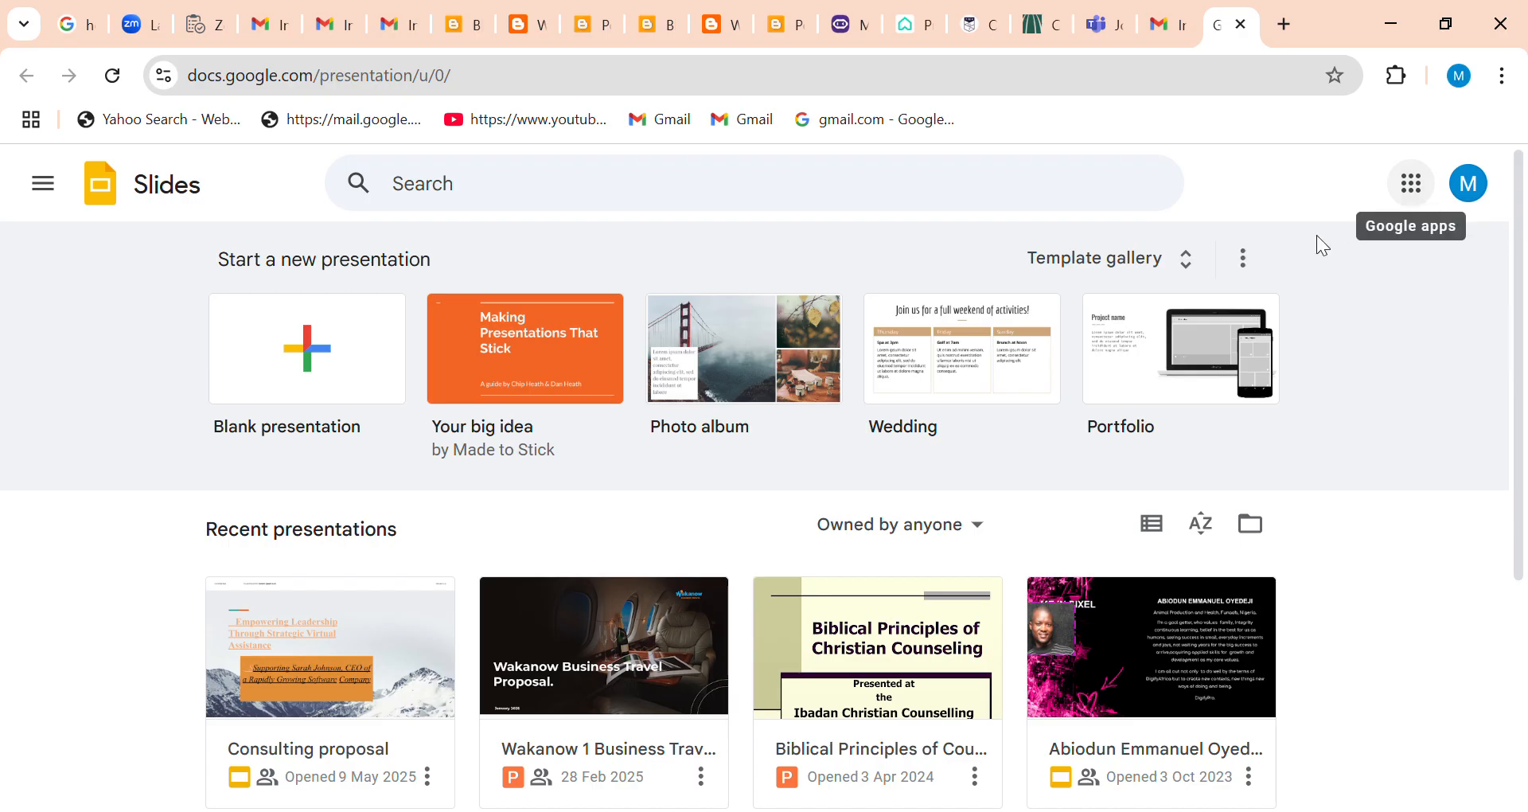
drag(1520, 235, 1523, 506)
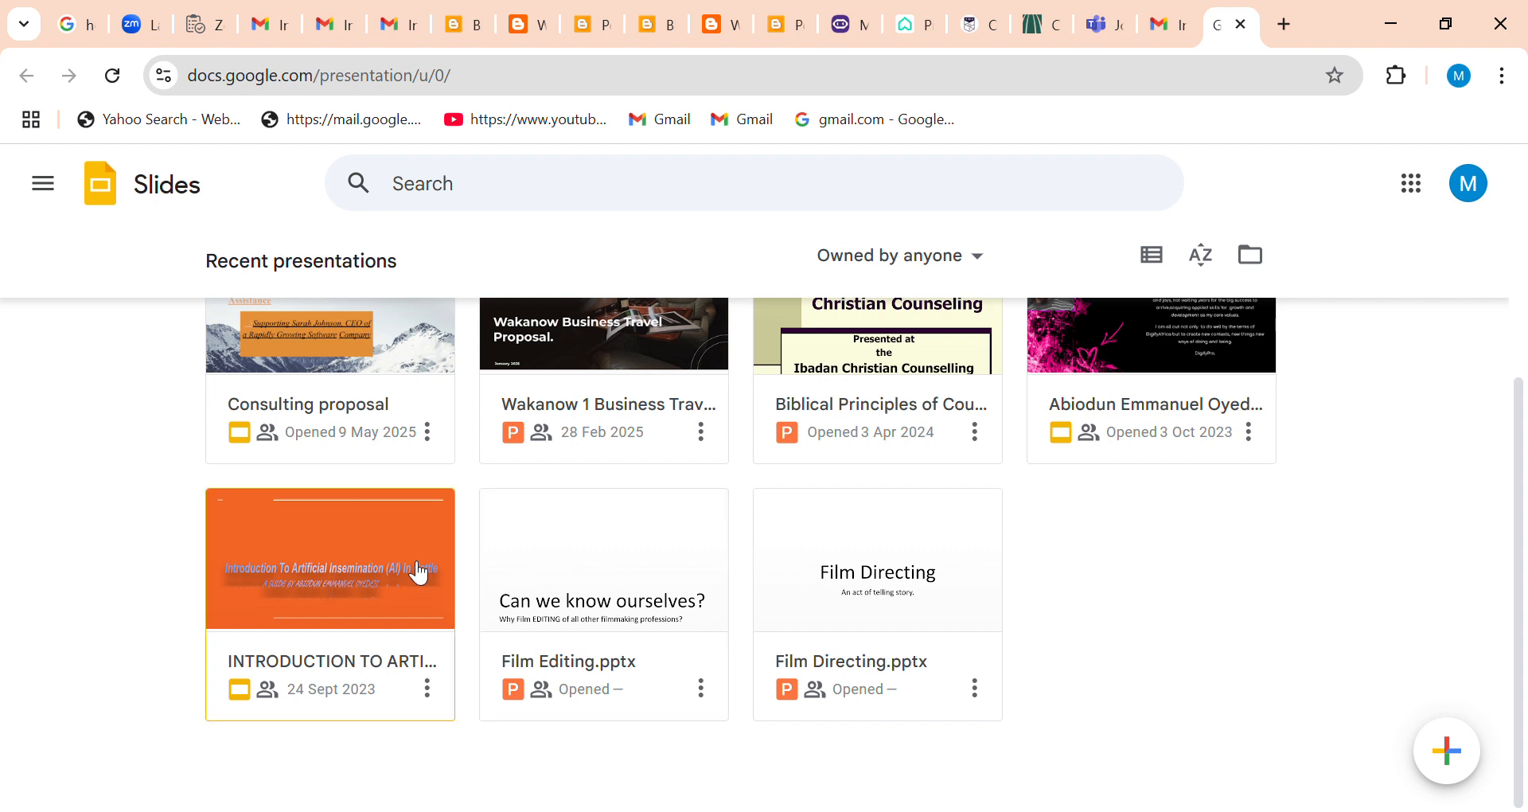
click(409, 561)
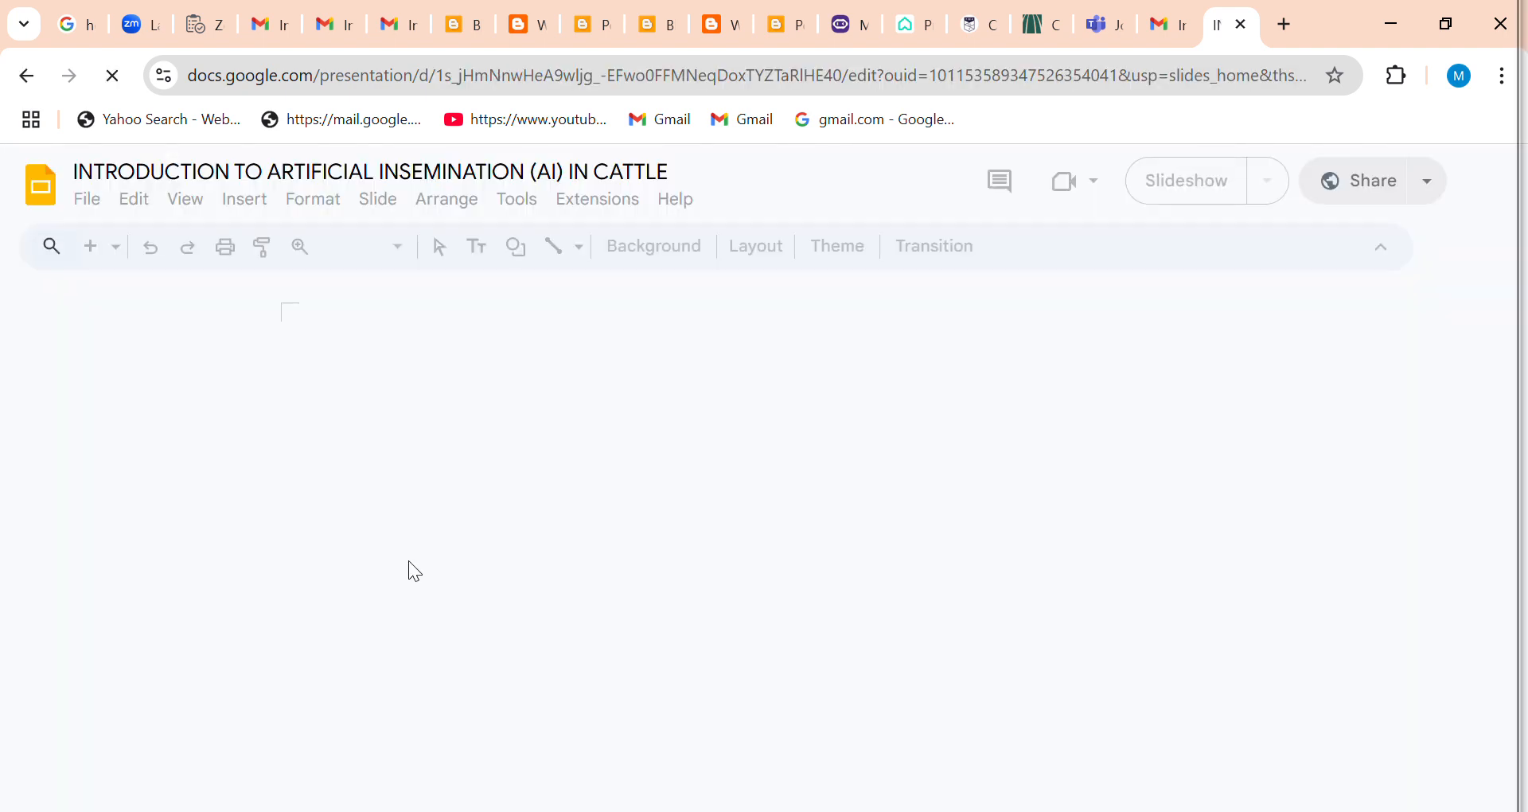